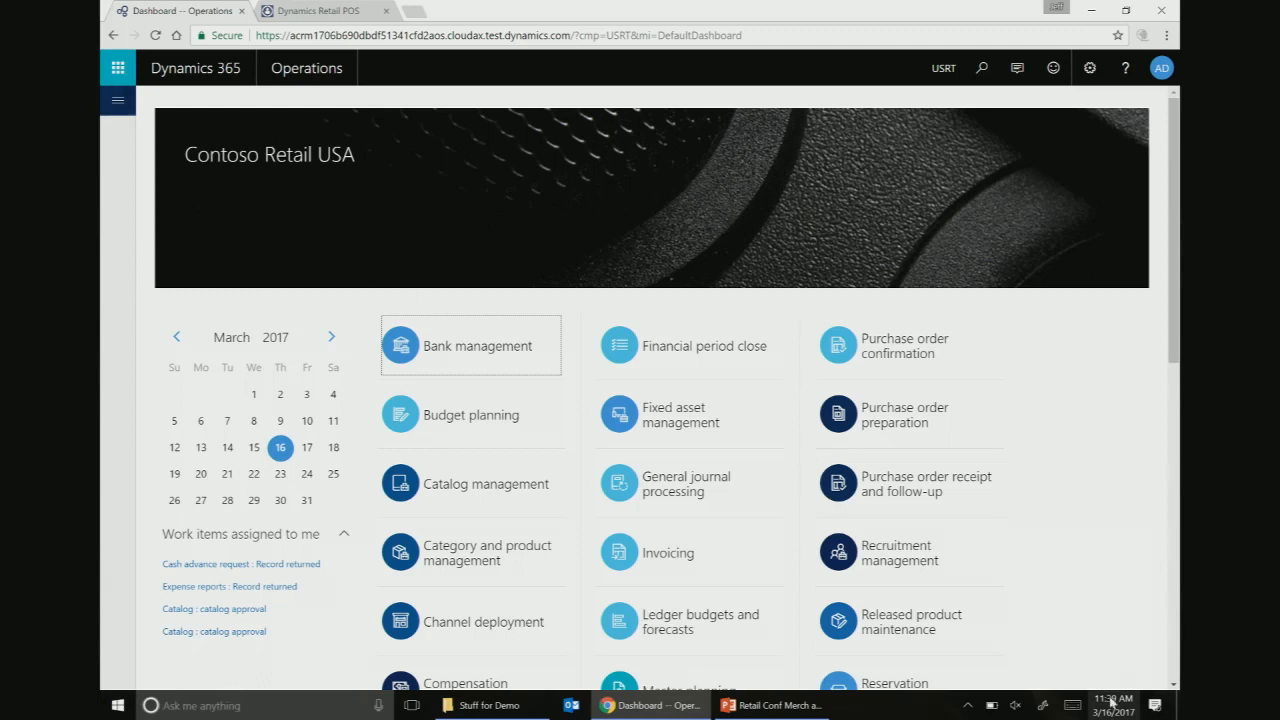
# - Go to the Category and product management workspace and open its Category hierarchies list
pyautogui.click(461, 543)
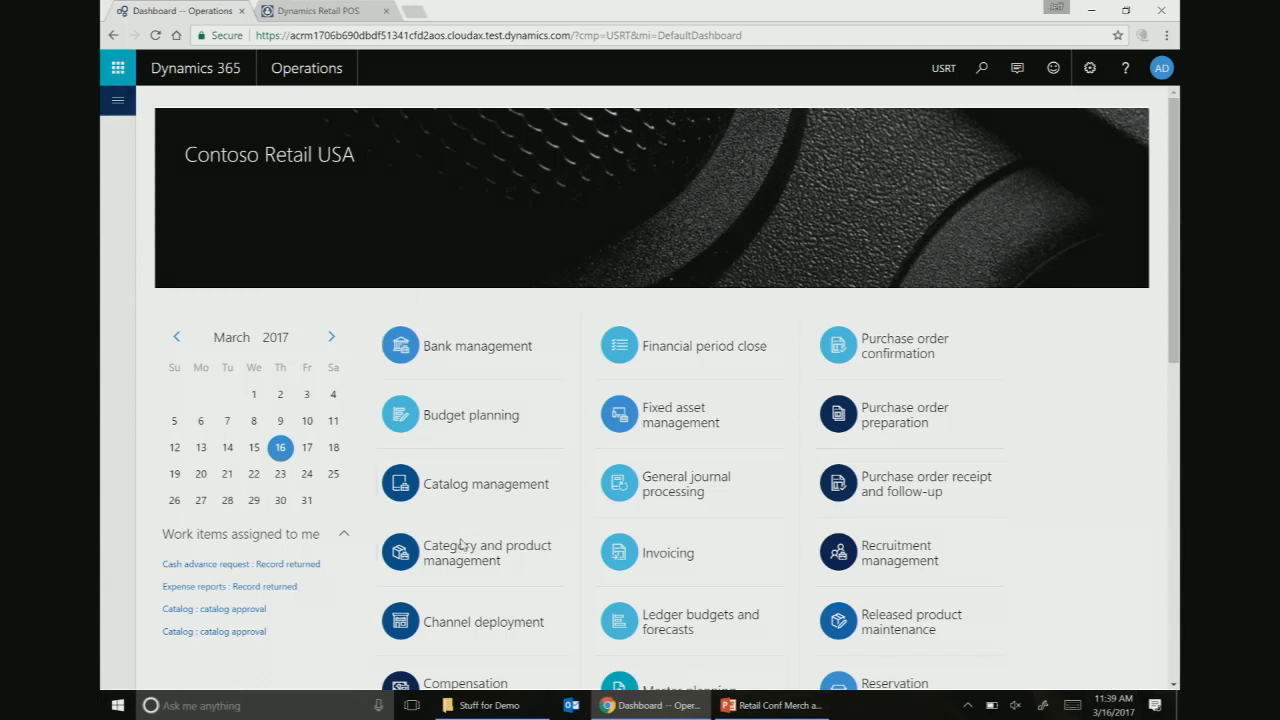
pyautogui.moveTo(770, 705)
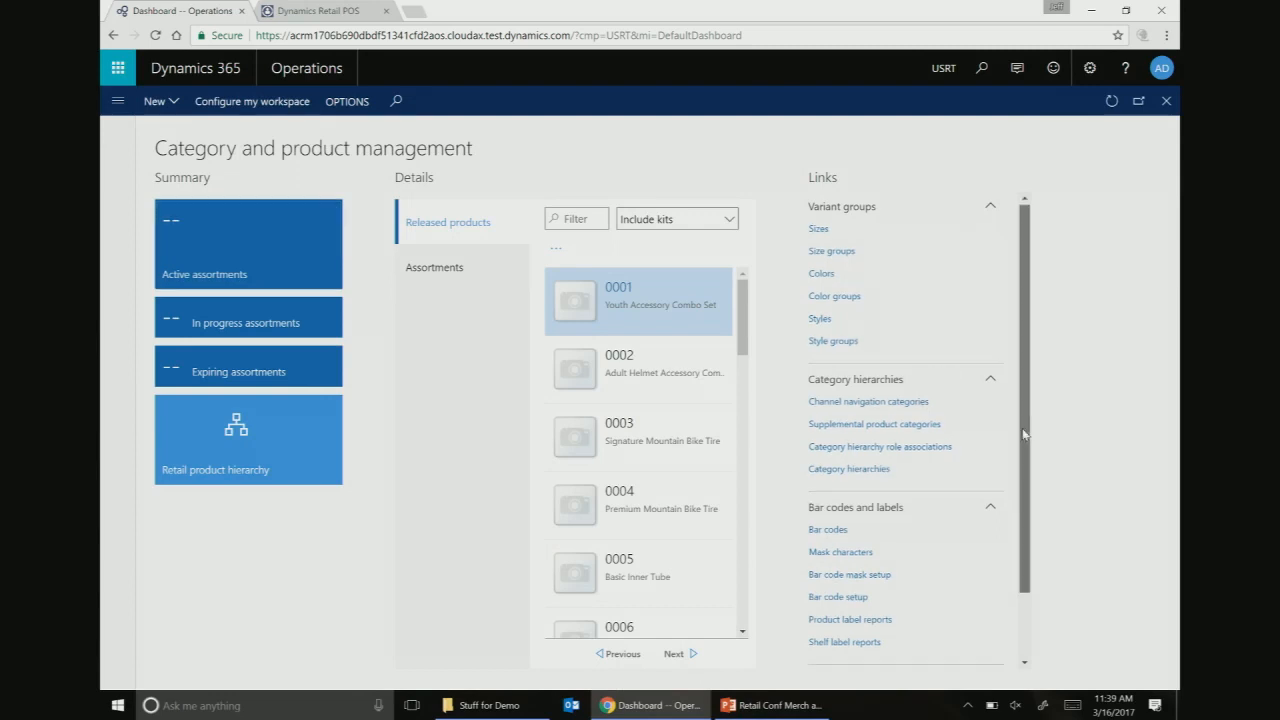
pyautogui.scroll(-2, 1023, 434)
pyautogui.scroll(2, 1030, 560)
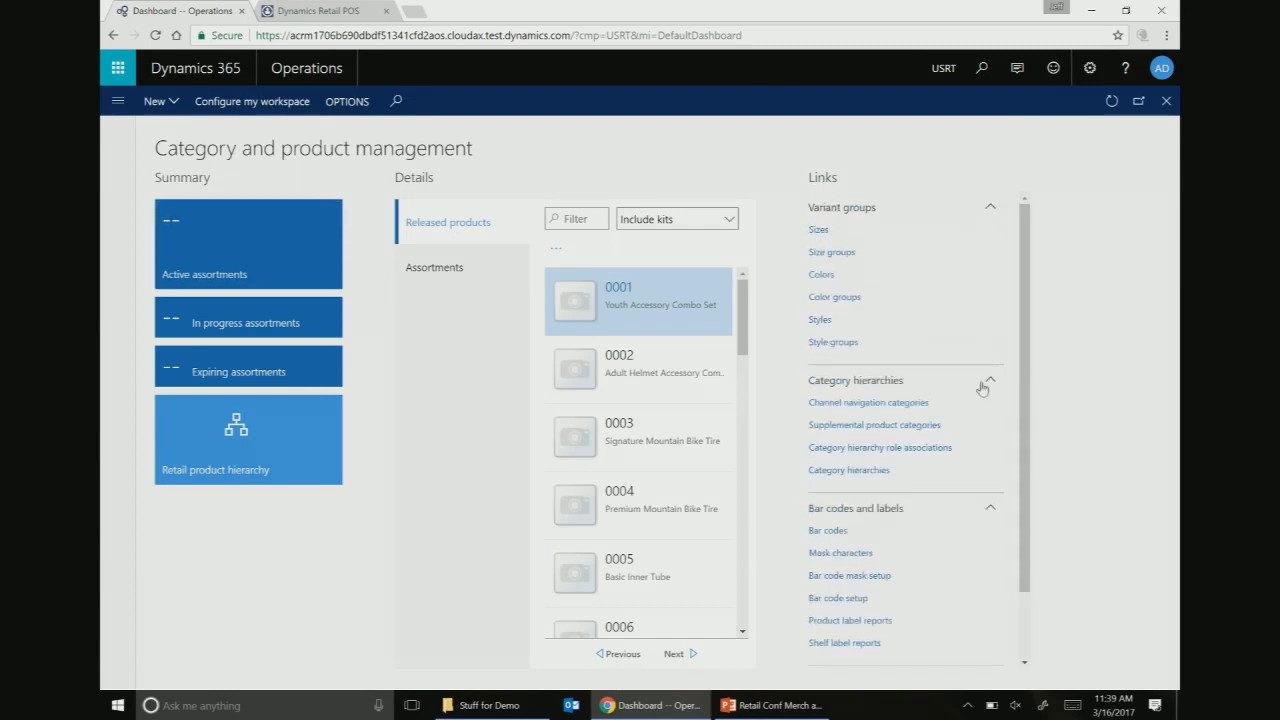
pyautogui.click(848, 471)
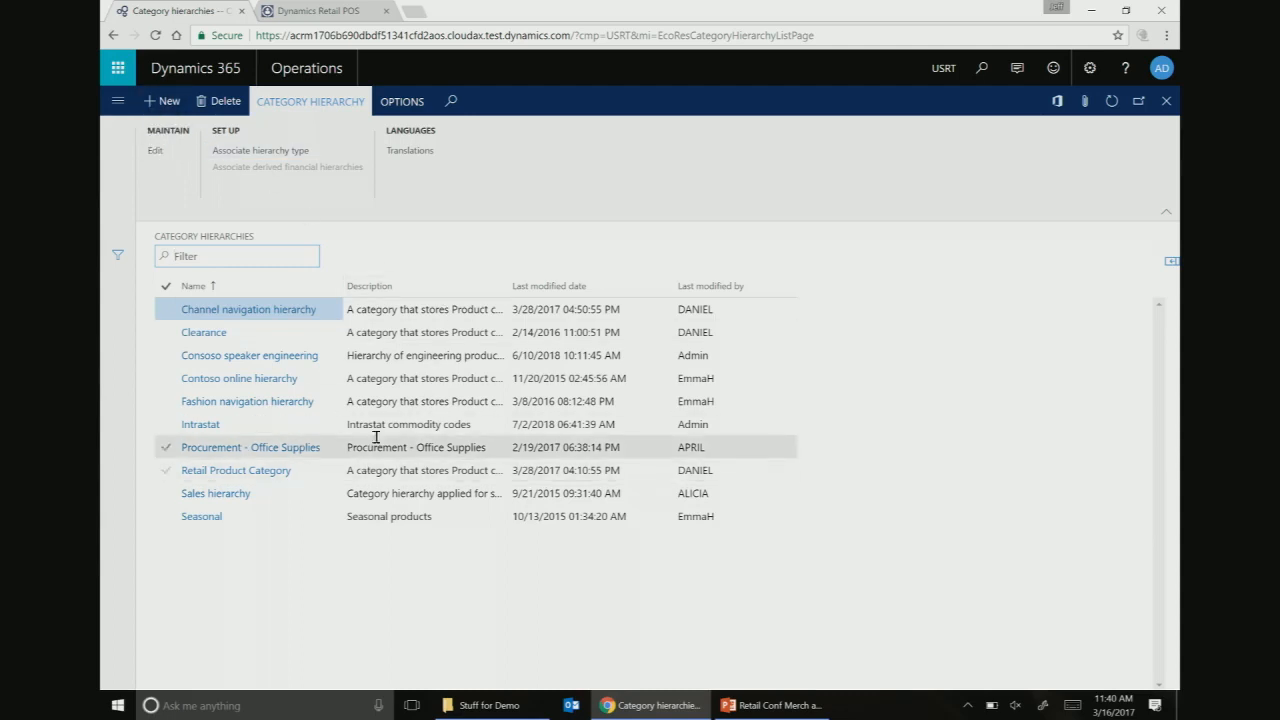
# - Create a new category hierarchy named test
pyautogui.click(166, 101)
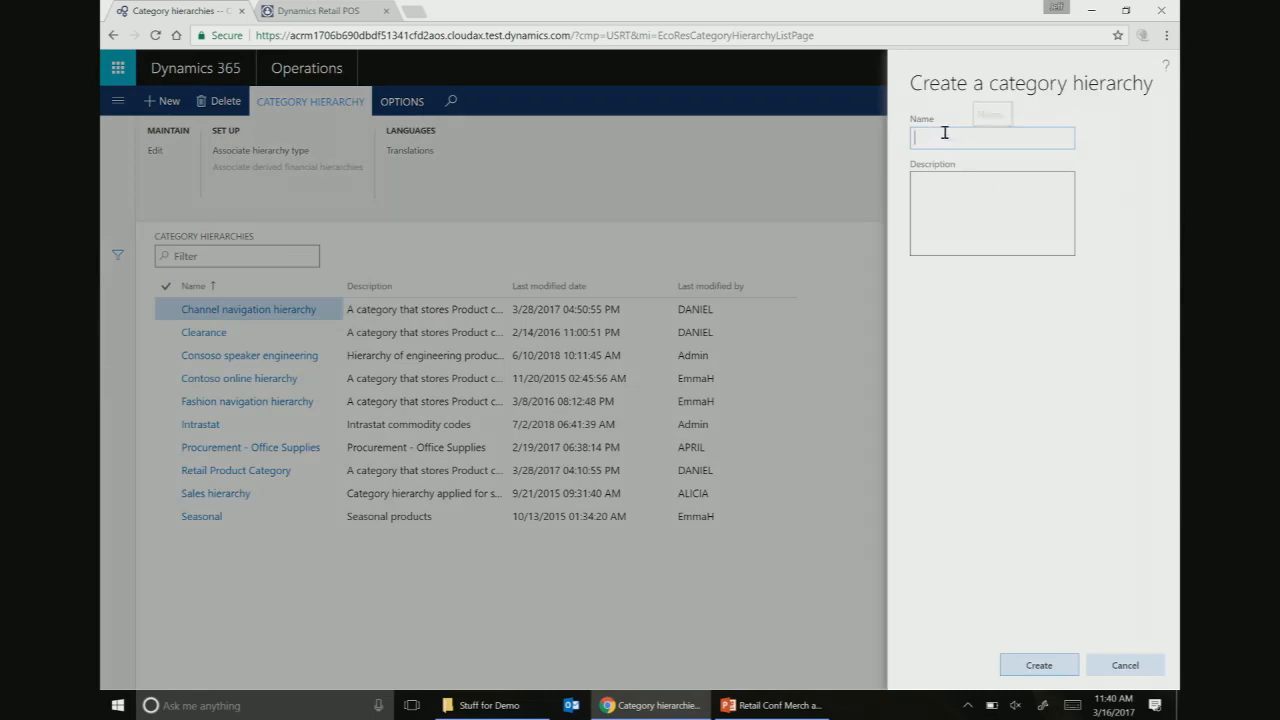
pyautogui.write('Fall')
pyautogui.press('BackSpace')
pyautogui.press('BackSpace')
pyautogui.press('BackSpace')
pyautogui.press('BackSpace')
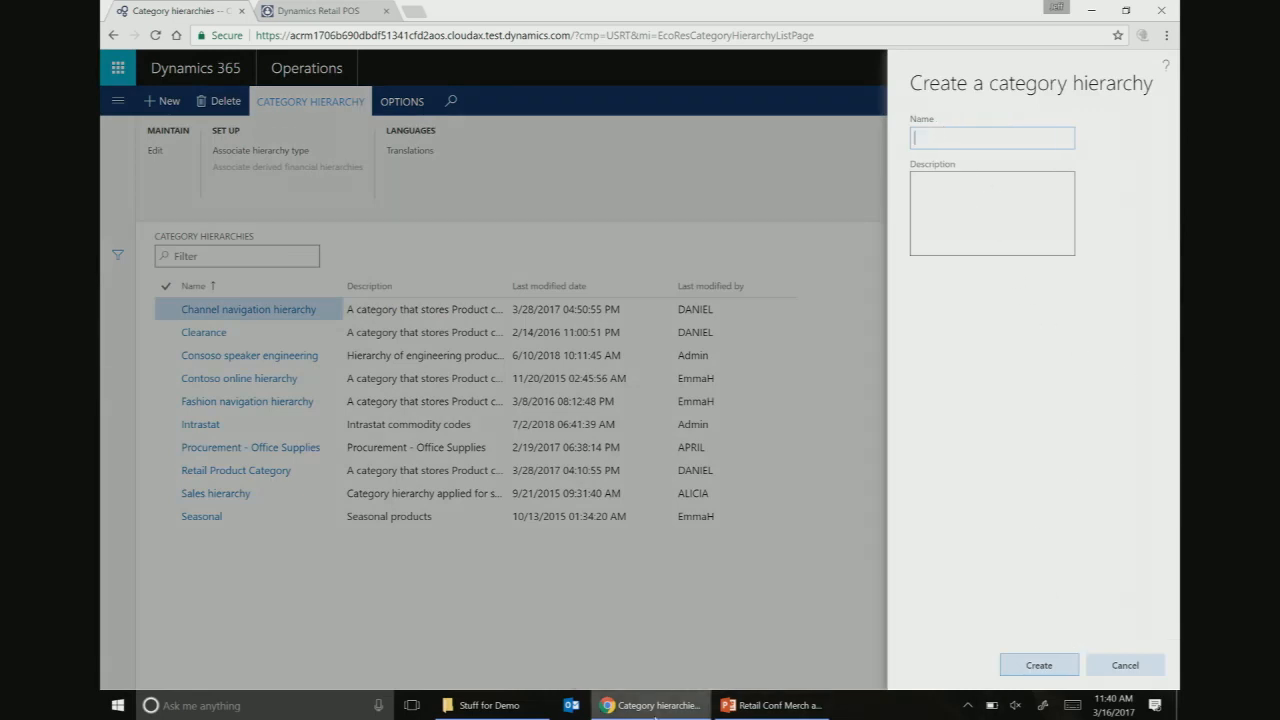
pyautogui.write('test')
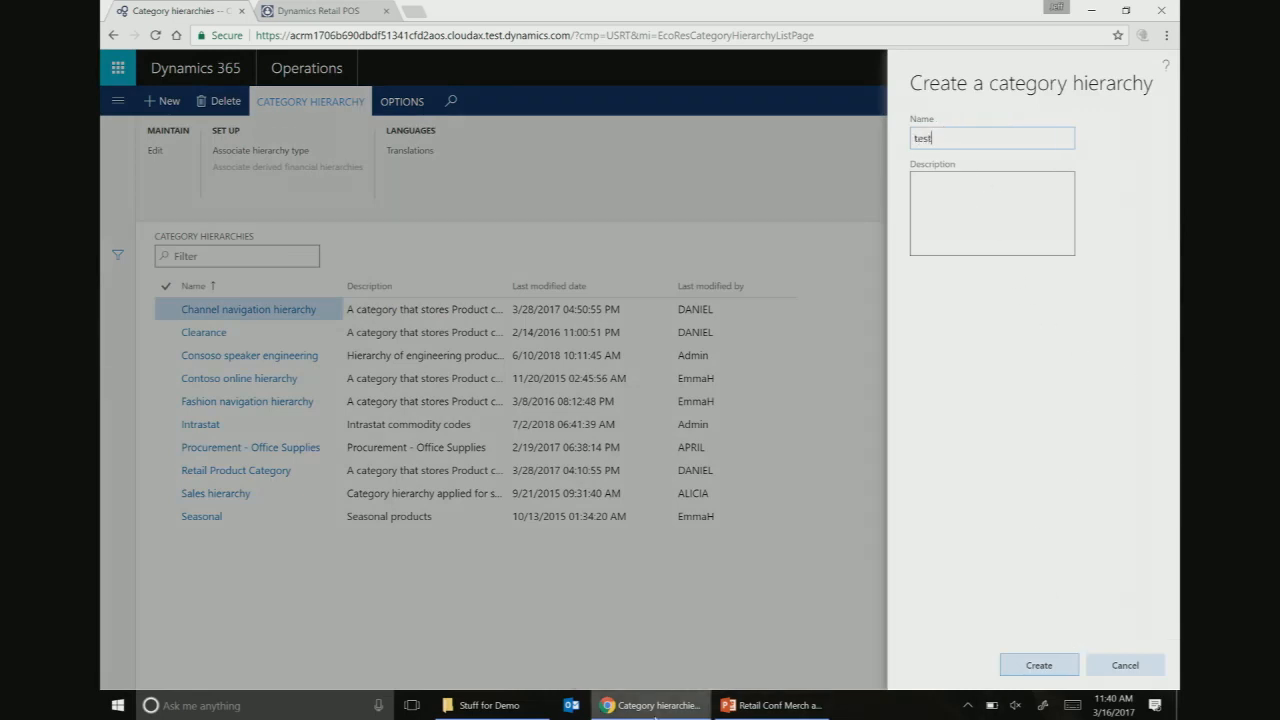
pyautogui.click(1050, 672)
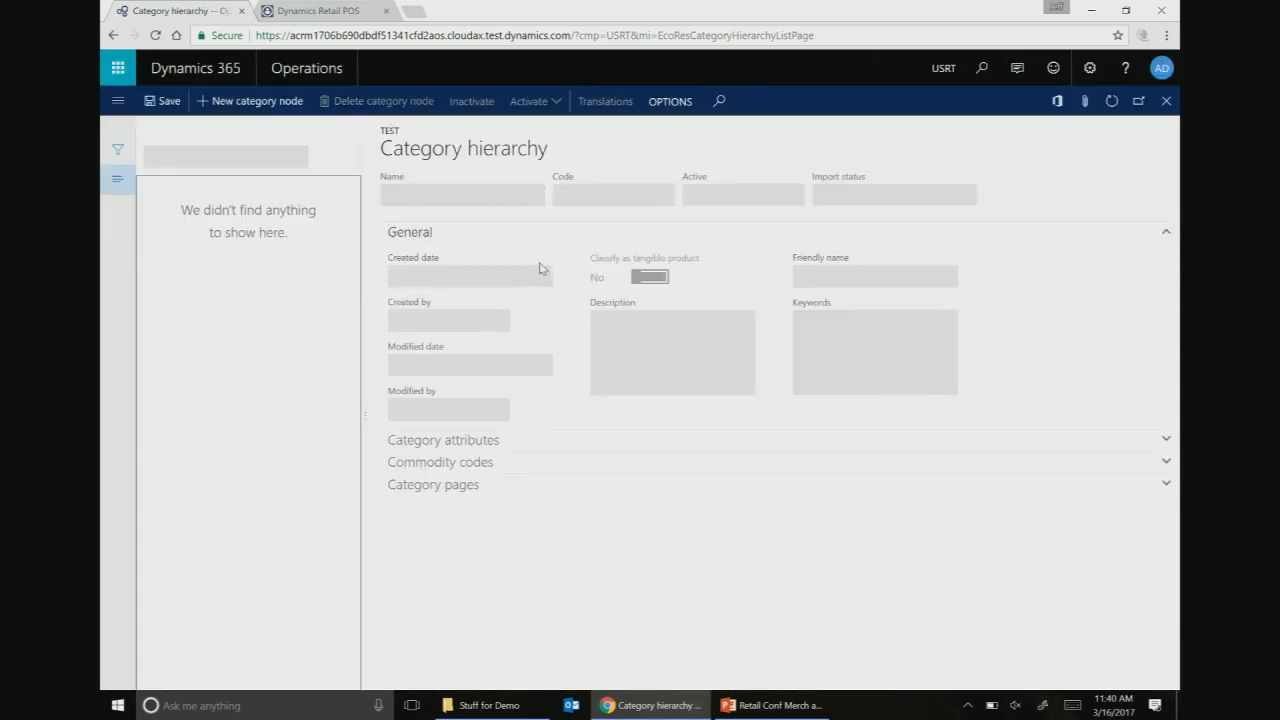
# - Add a root category node with name and friendly name both 'All products'
pyautogui.click(266, 104)
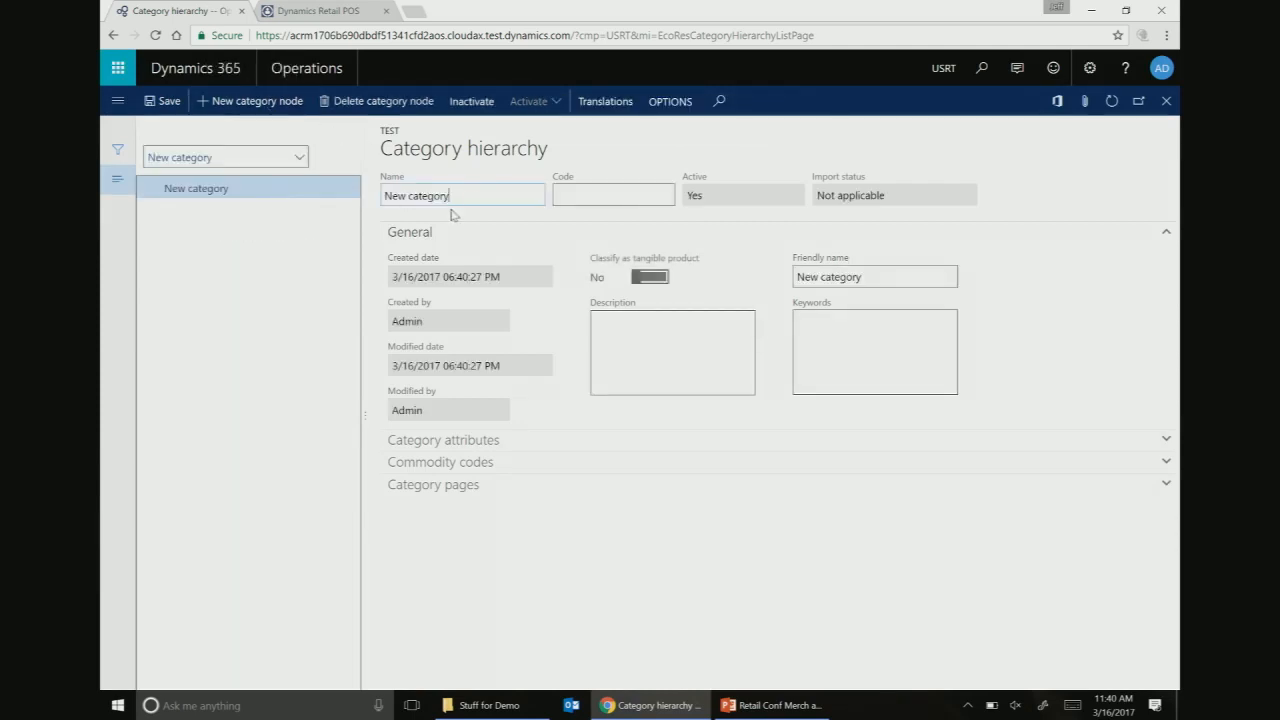
pyautogui.moveTo(452, 194); pyautogui.dragTo(345, 168)
pyautogui.write('All')
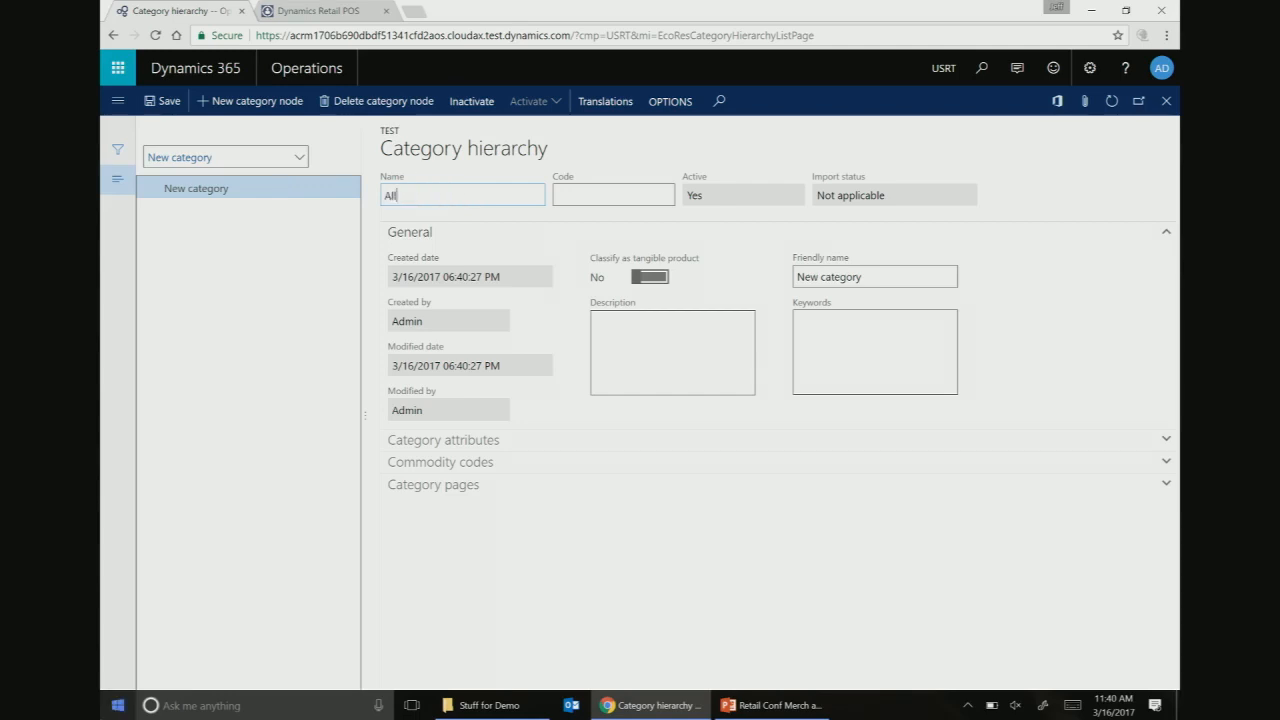
pyautogui.write(' products')
pyautogui.click(900, 271)
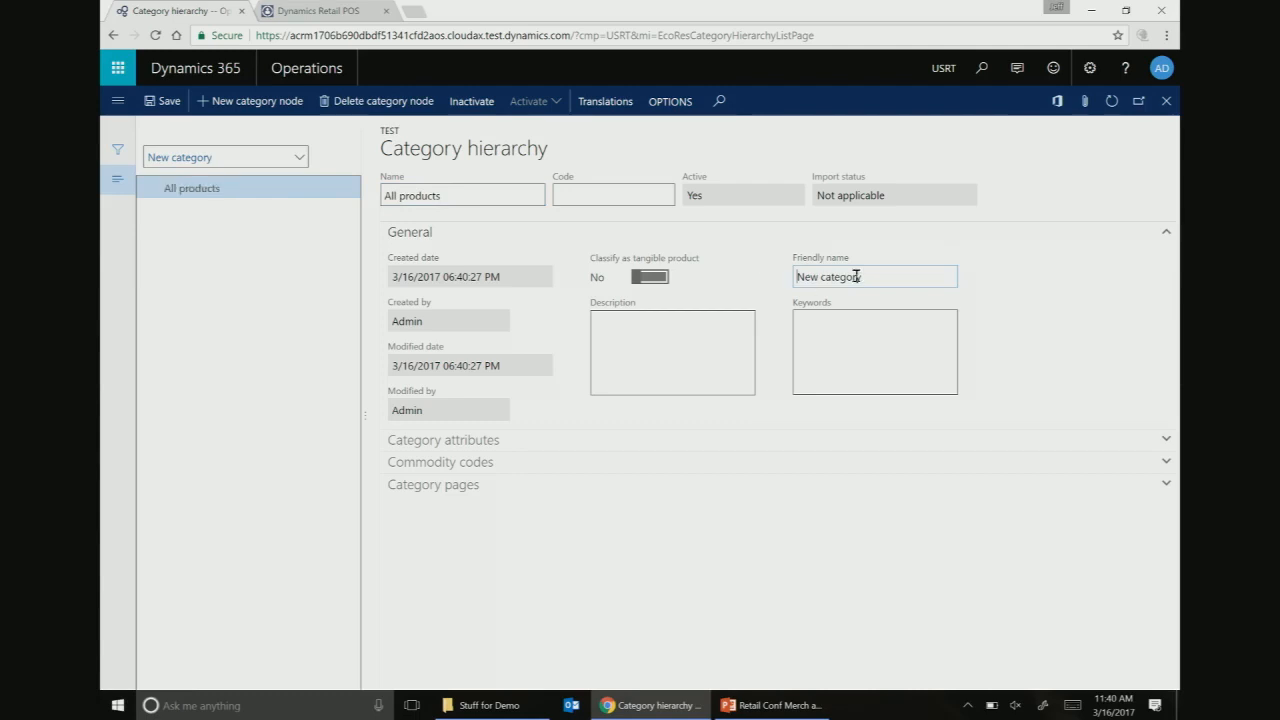
pyautogui.moveTo(862, 277); pyautogui.dragTo(748, 273)
pyautogui.write('Ad')
pyautogui.press('BackSpace')
pyautogui.write('ll products')
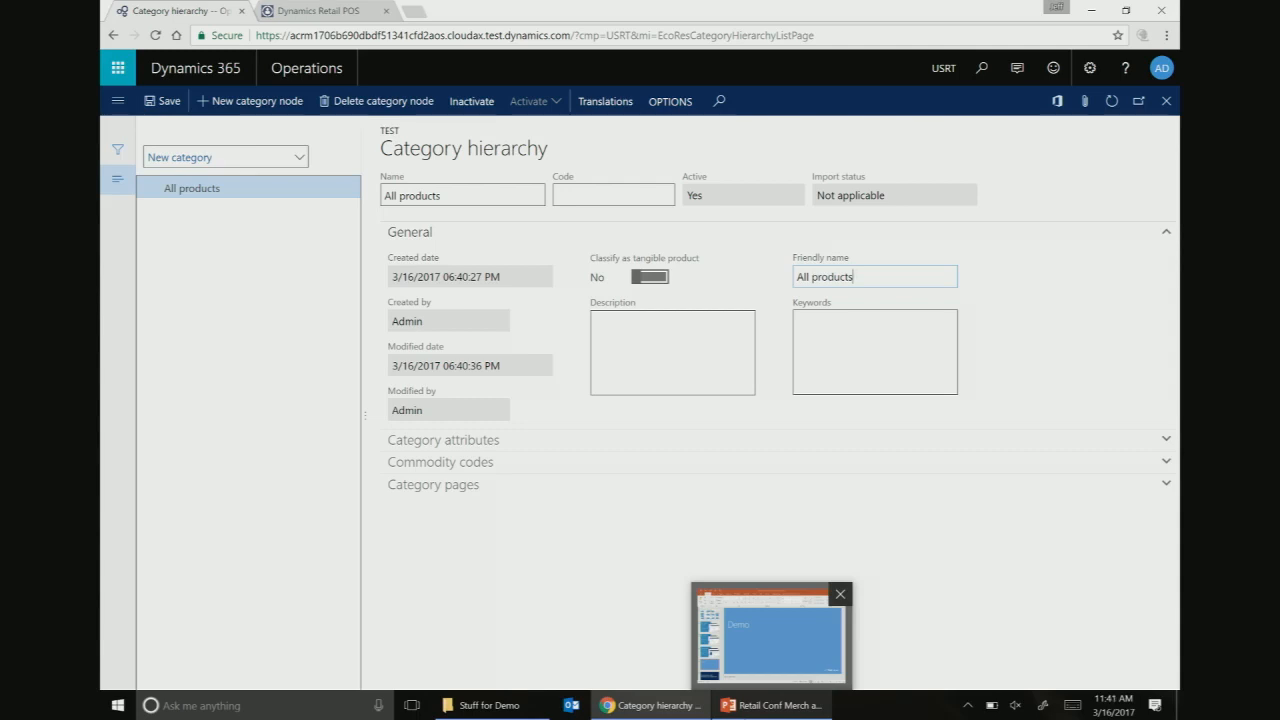
# - Save All products and add nested New category, New category #1 and #2 beneath it
pyautogui.click(165, 101)
pyautogui.click(250, 100)
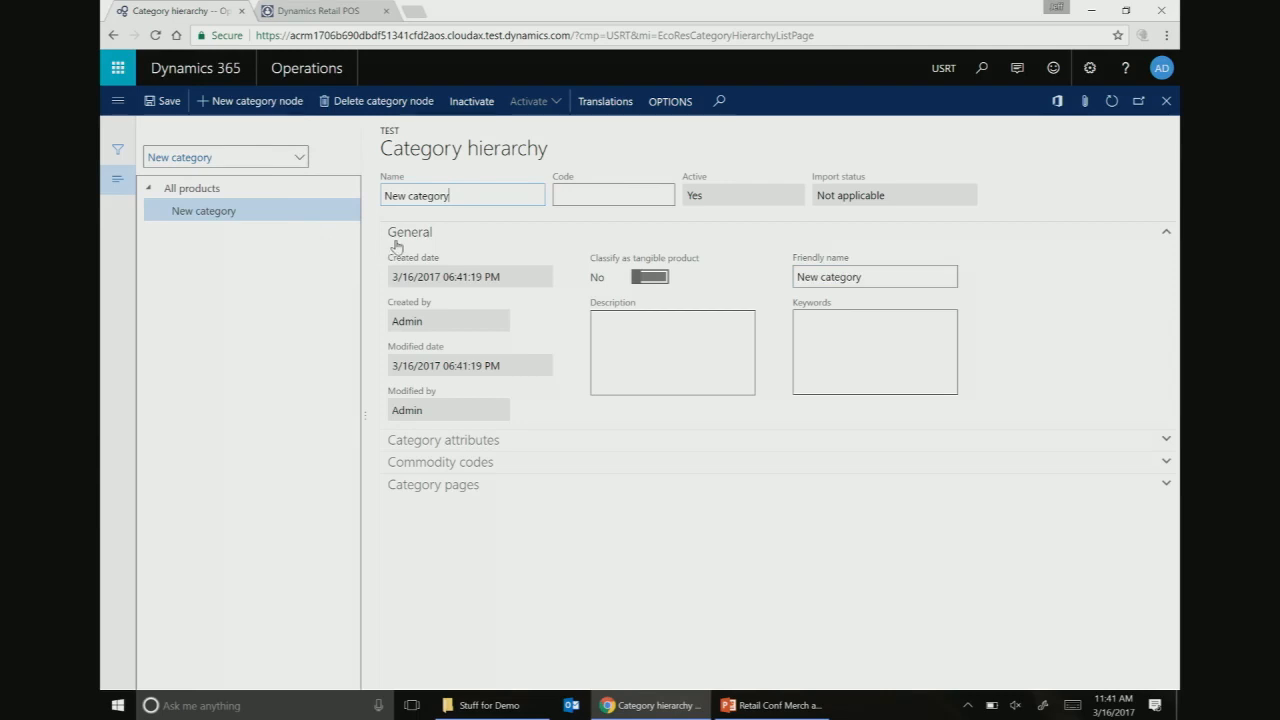
pyautogui.click(257, 106)
pyautogui.click(258, 106)
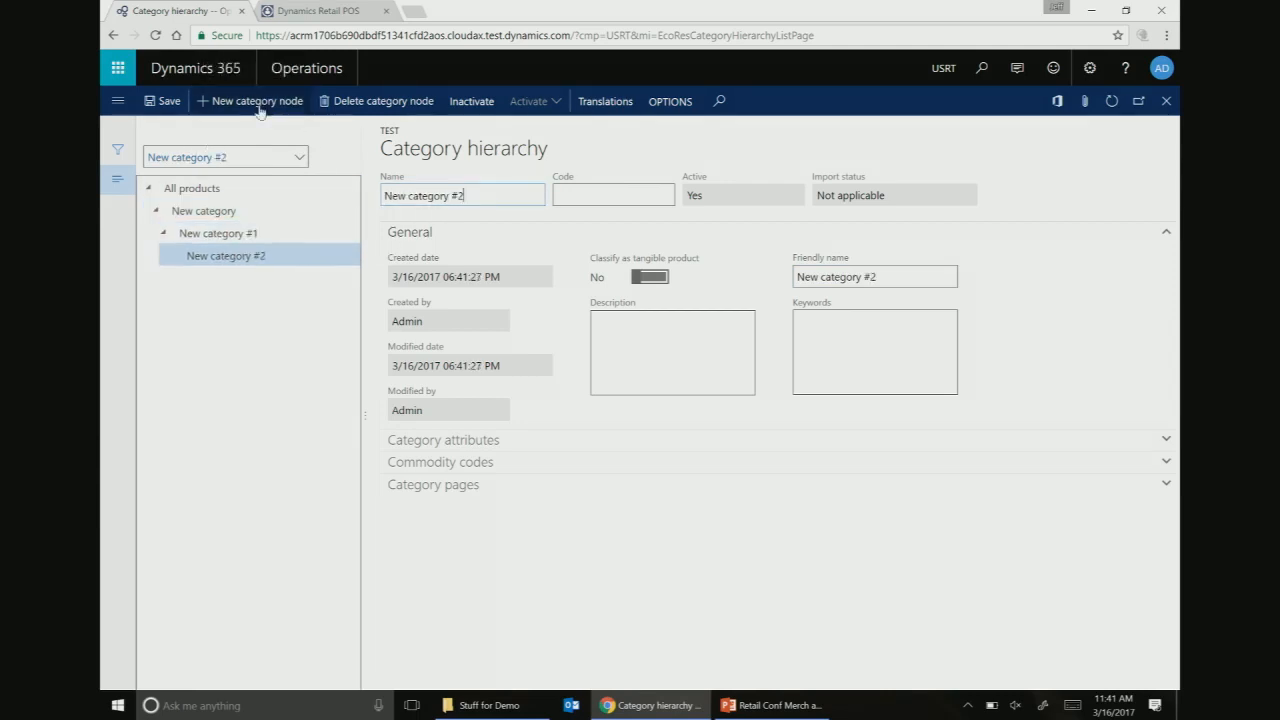
# - Add New category #3, #4 and #5 directly under All products
pyautogui.click(206, 187)
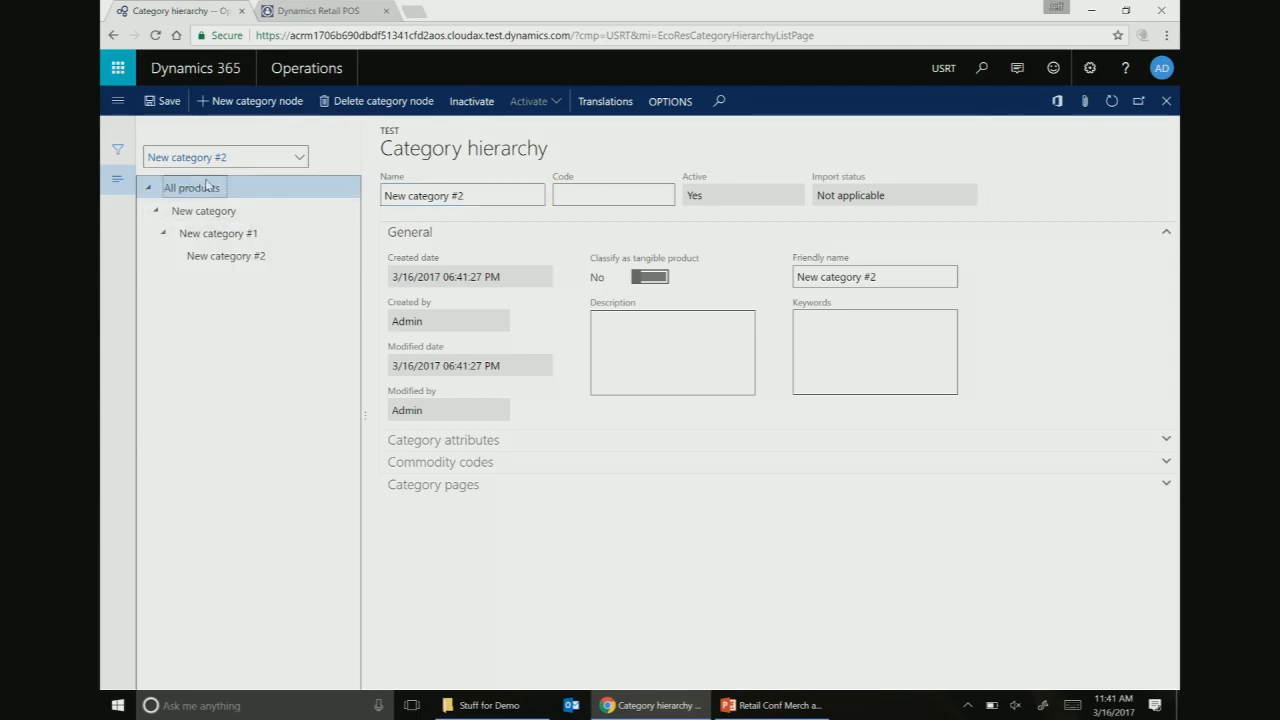
pyautogui.click(258, 105)
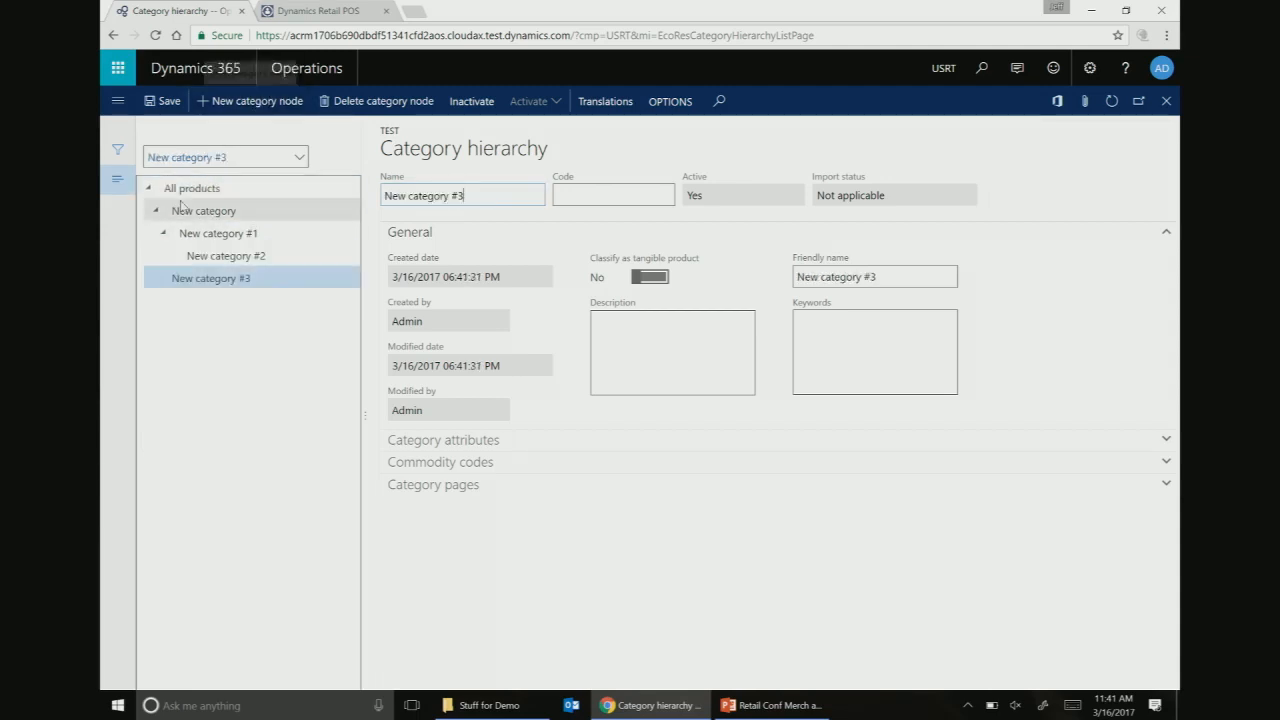
pyautogui.click(185, 189)
pyautogui.click(250, 106)
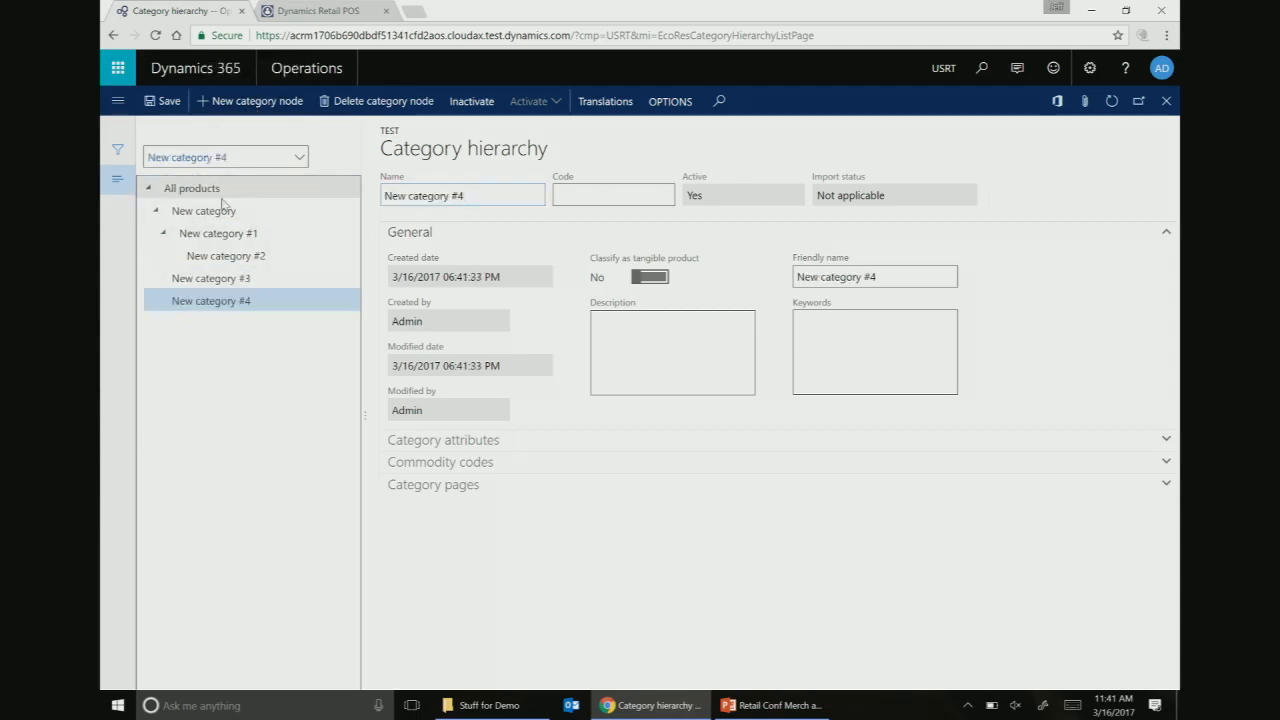
pyautogui.click(206, 190)
pyautogui.click(253, 104)
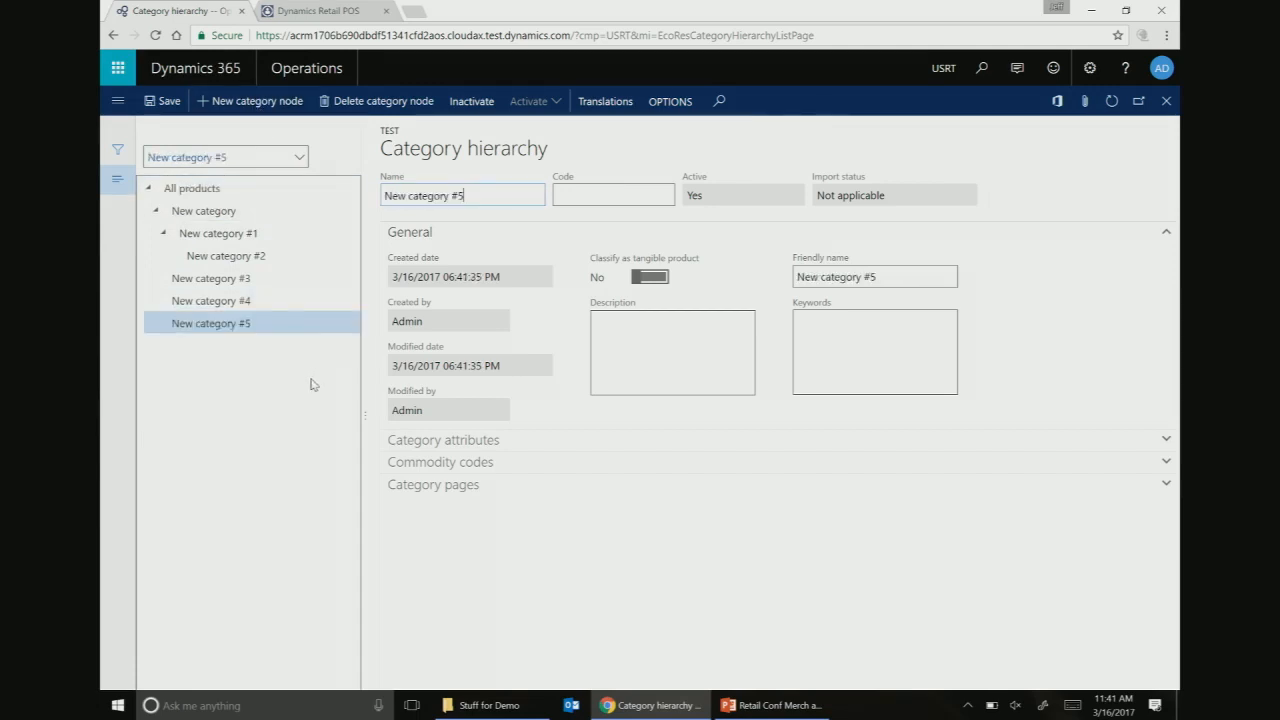
# - Collapse the category tree branches and close the hierarchy form
pyautogui.click(224, 301)
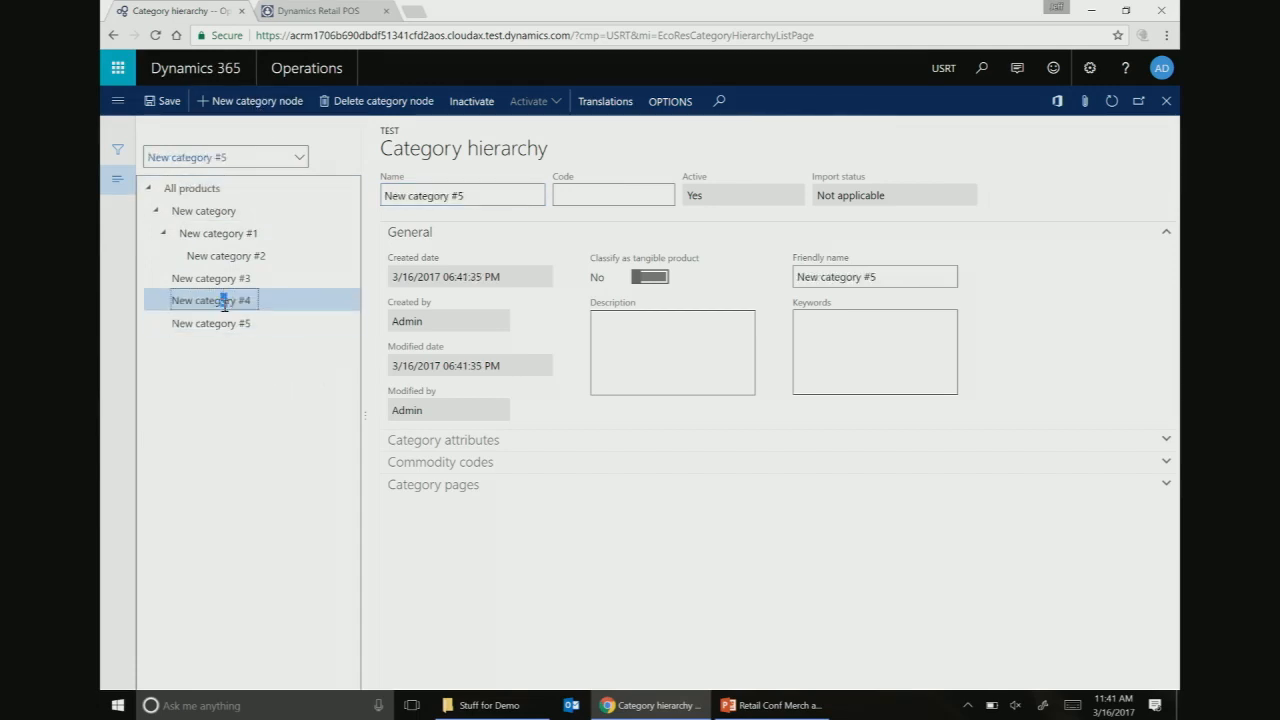
pyautogui.click(164, 233)
pyautogui.click(158, 212)
pyautogui.click(149, 188)
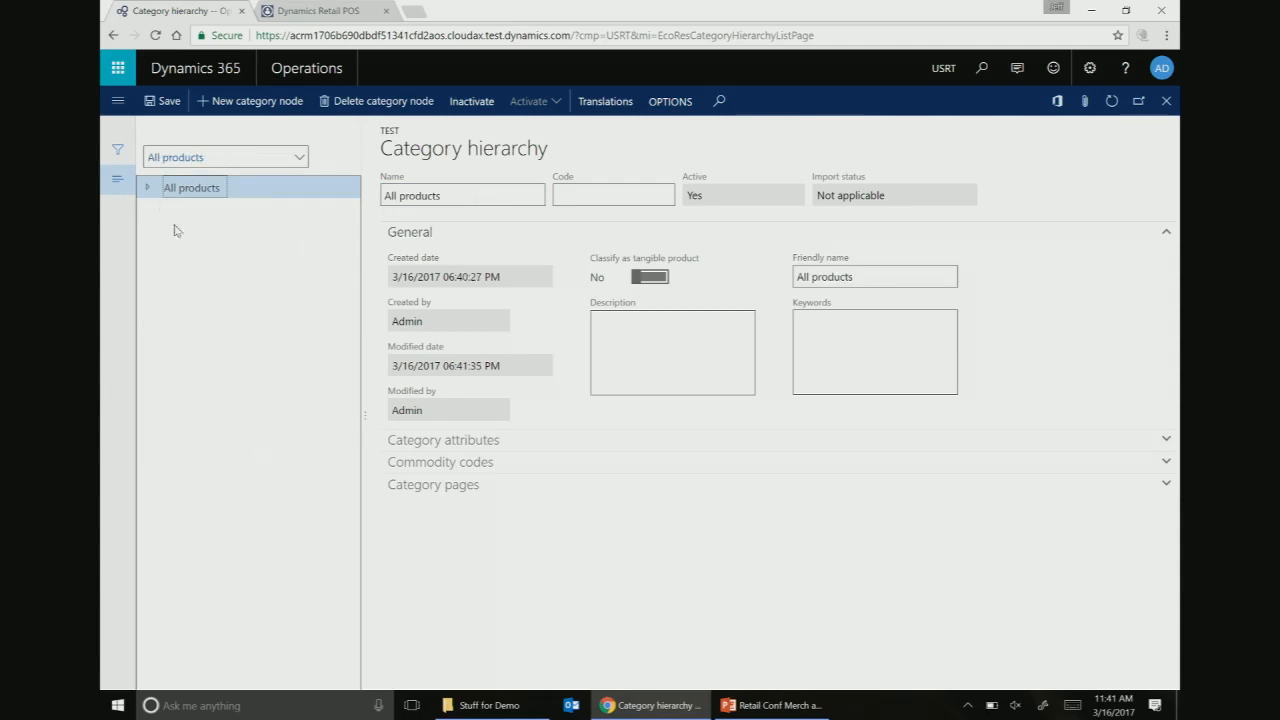
pyautogui.press('Escape')
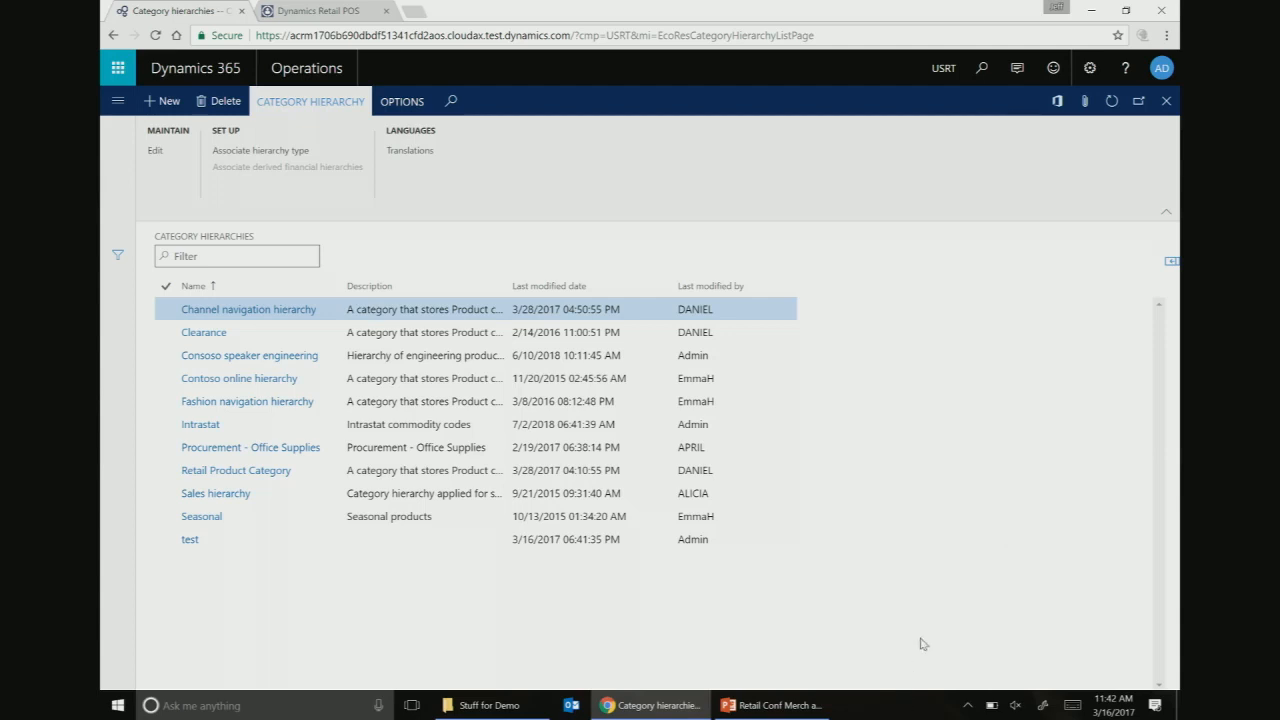
# - Open Category hierarchy role associations and select the Retail product hierarchy row
pyautogui.click(1166, 103)
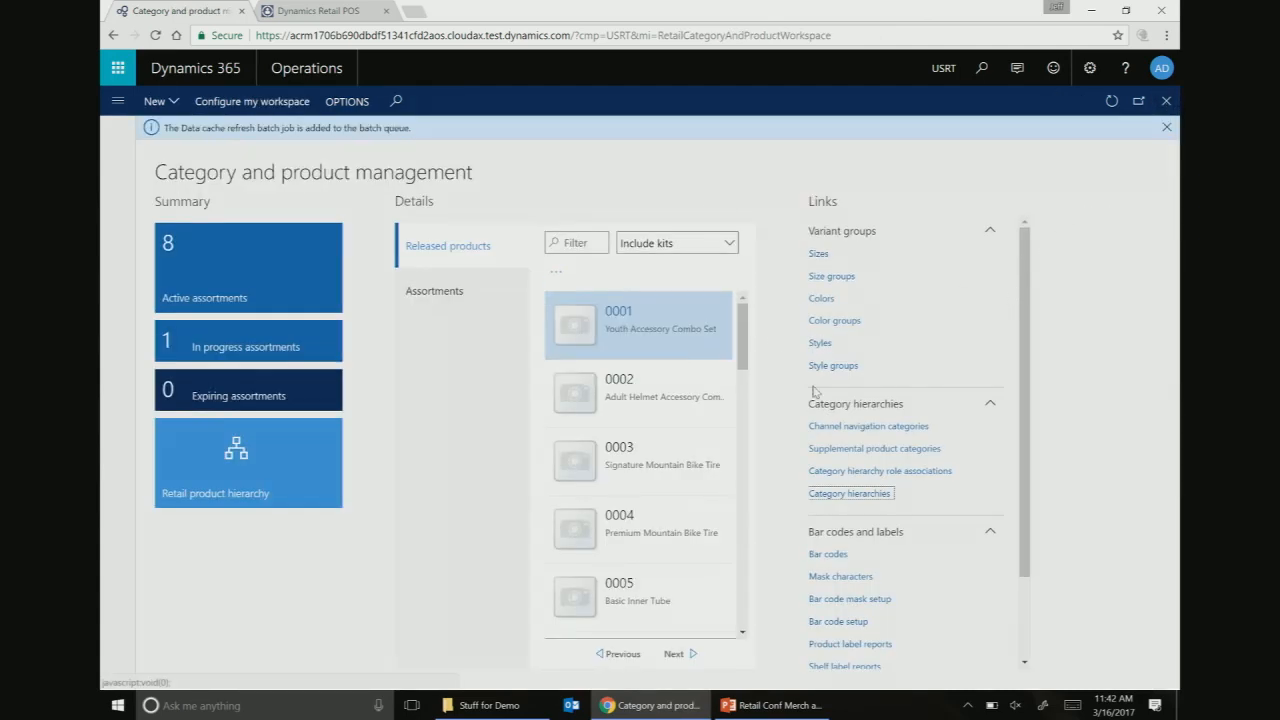
pyautogui.click(878, 471)
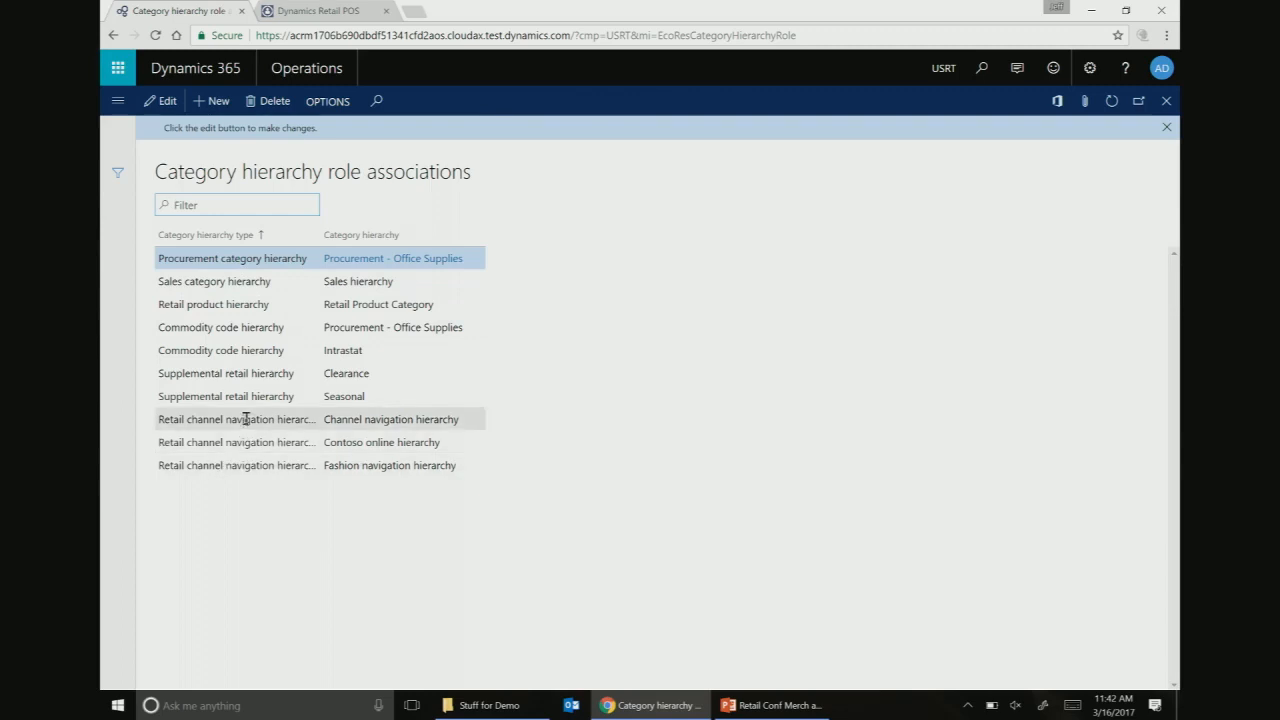
pyautogui.click(255, 306)
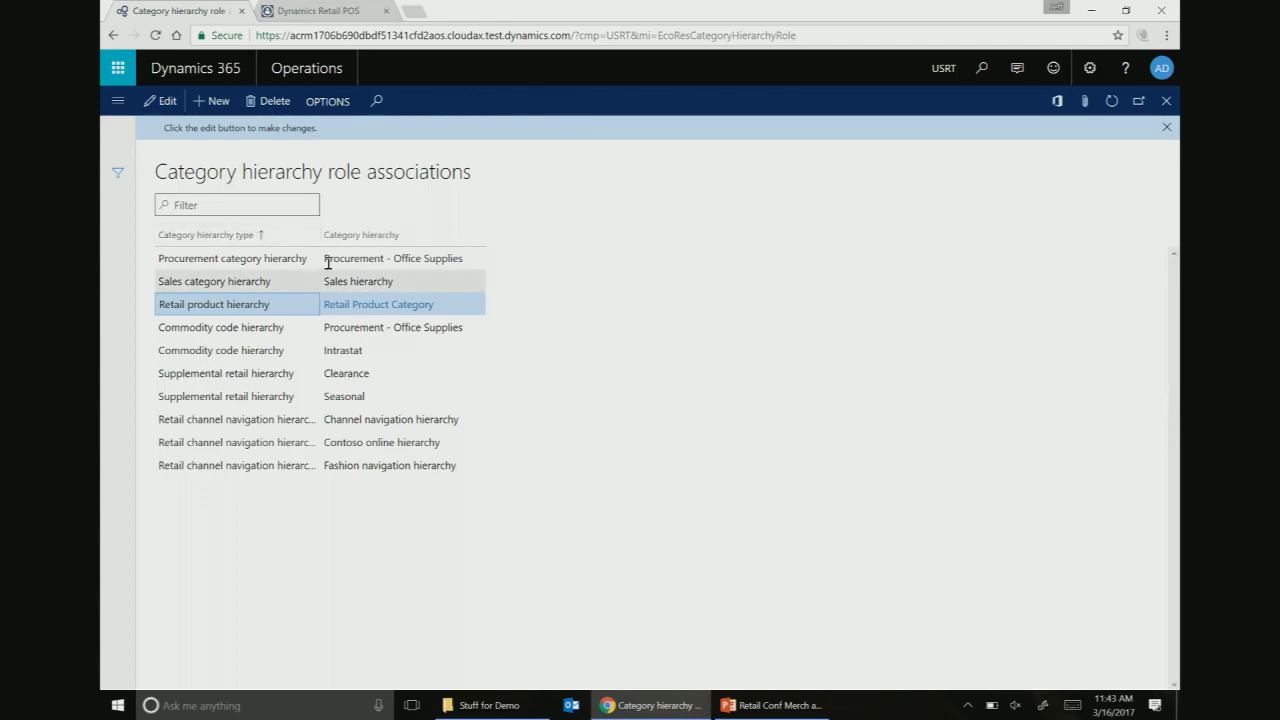
# - Add a role association of type Supplemental retail hierarchy linked to the Intrastat hierarchy
pyautogui.click(212, 101)
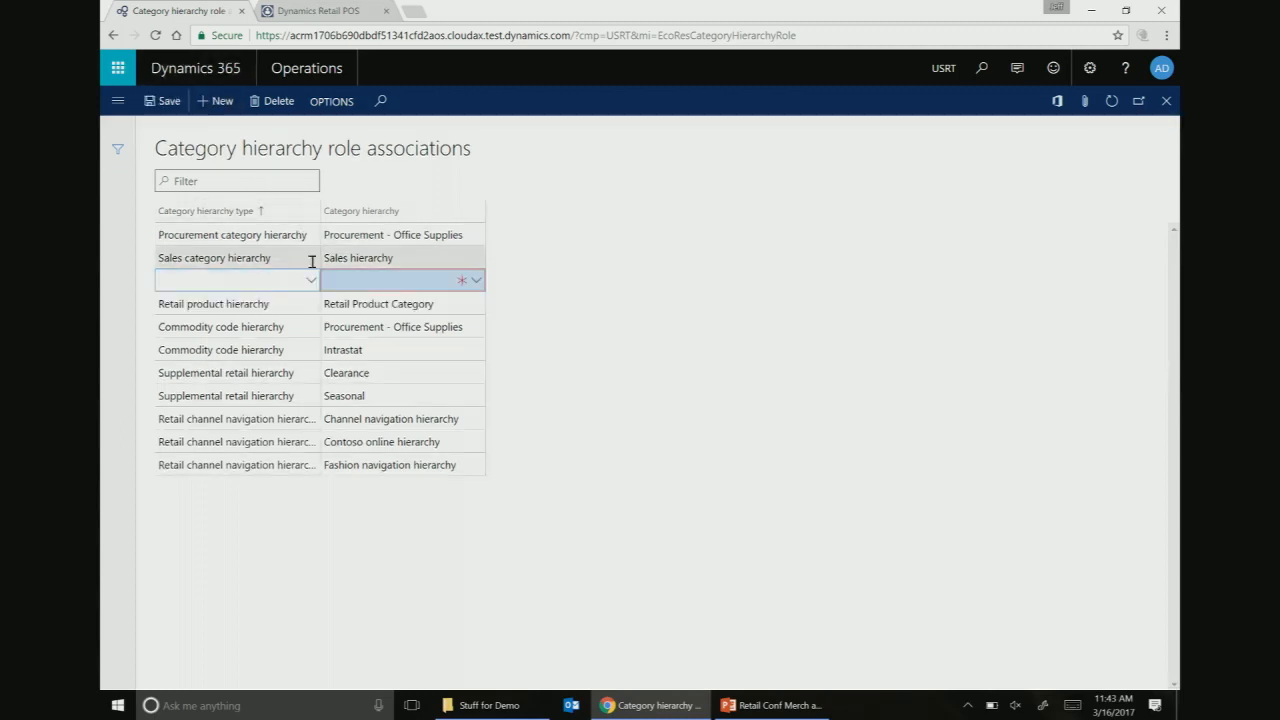
pyautogui.click(310, 280)
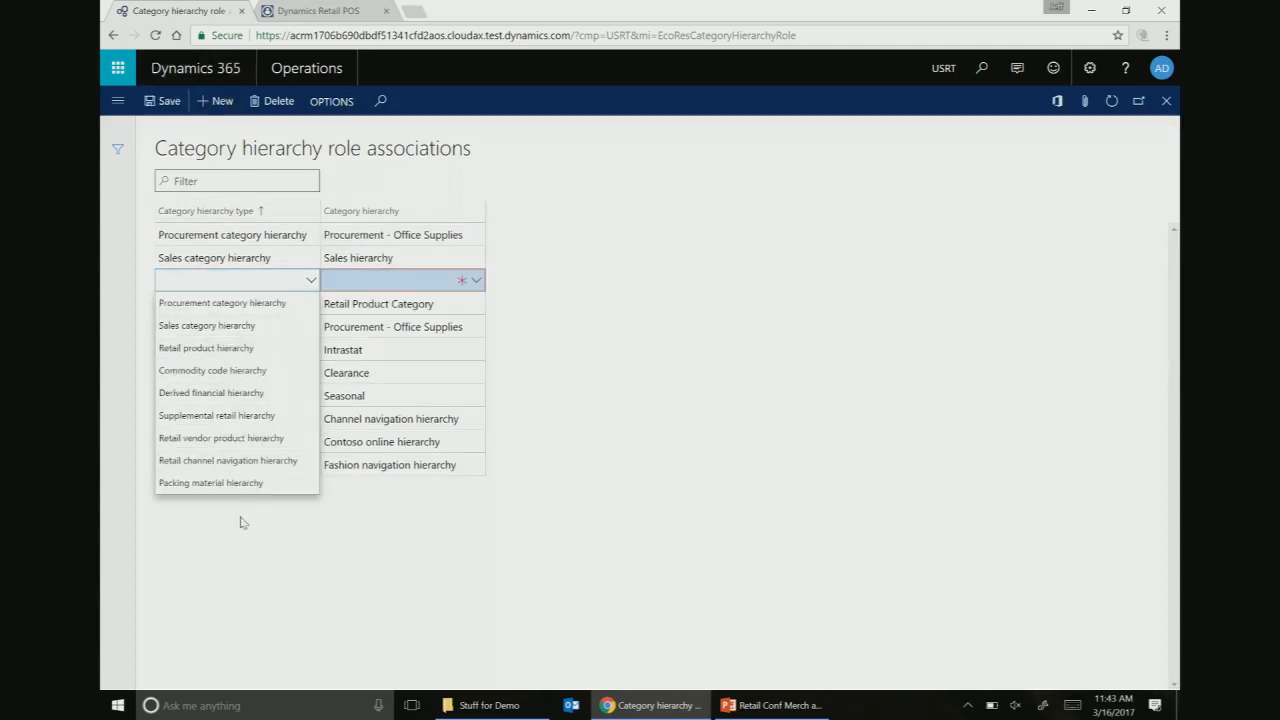
pyautogui.click(240, 415)
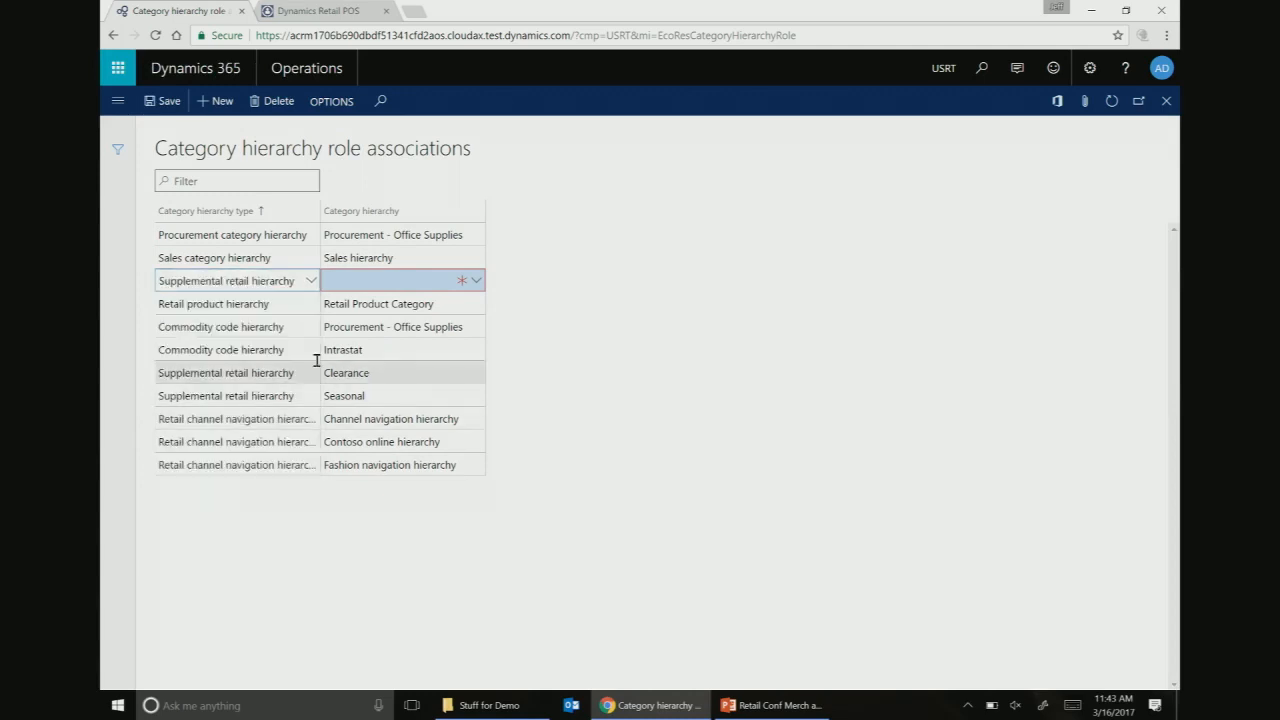
pyautogui.click(477, 280)
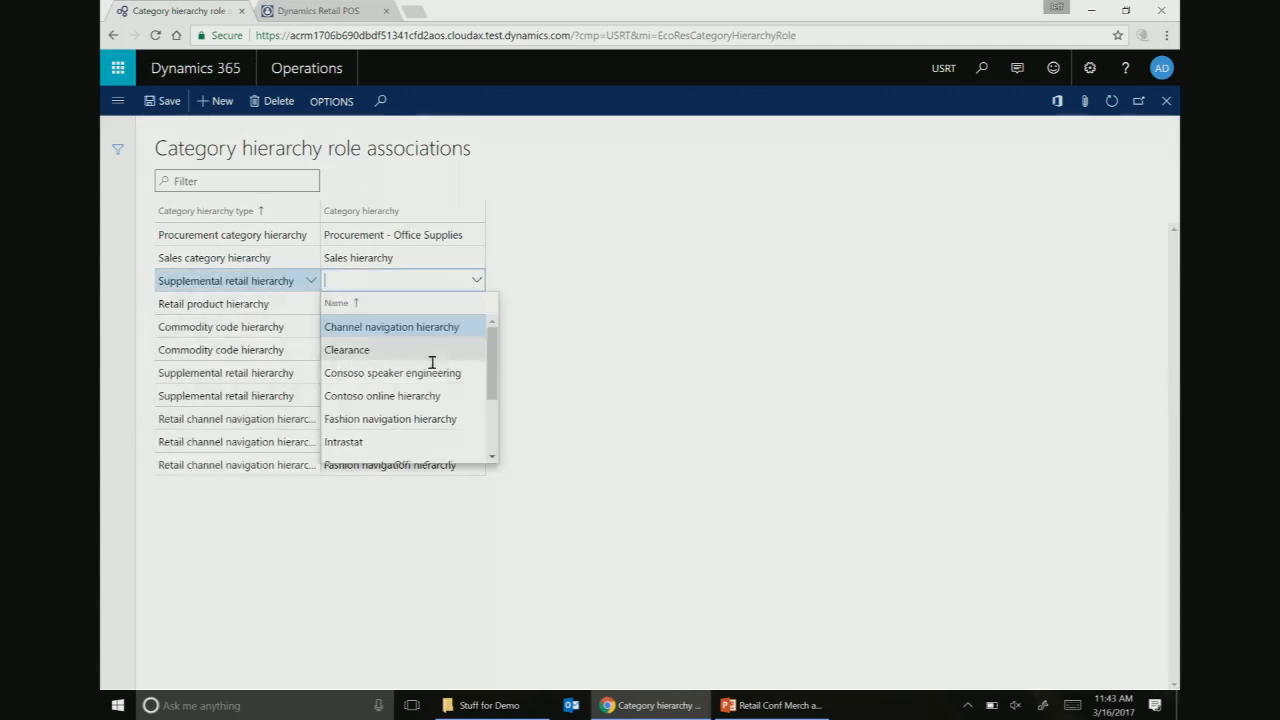
pyautogui.click(390, 441)
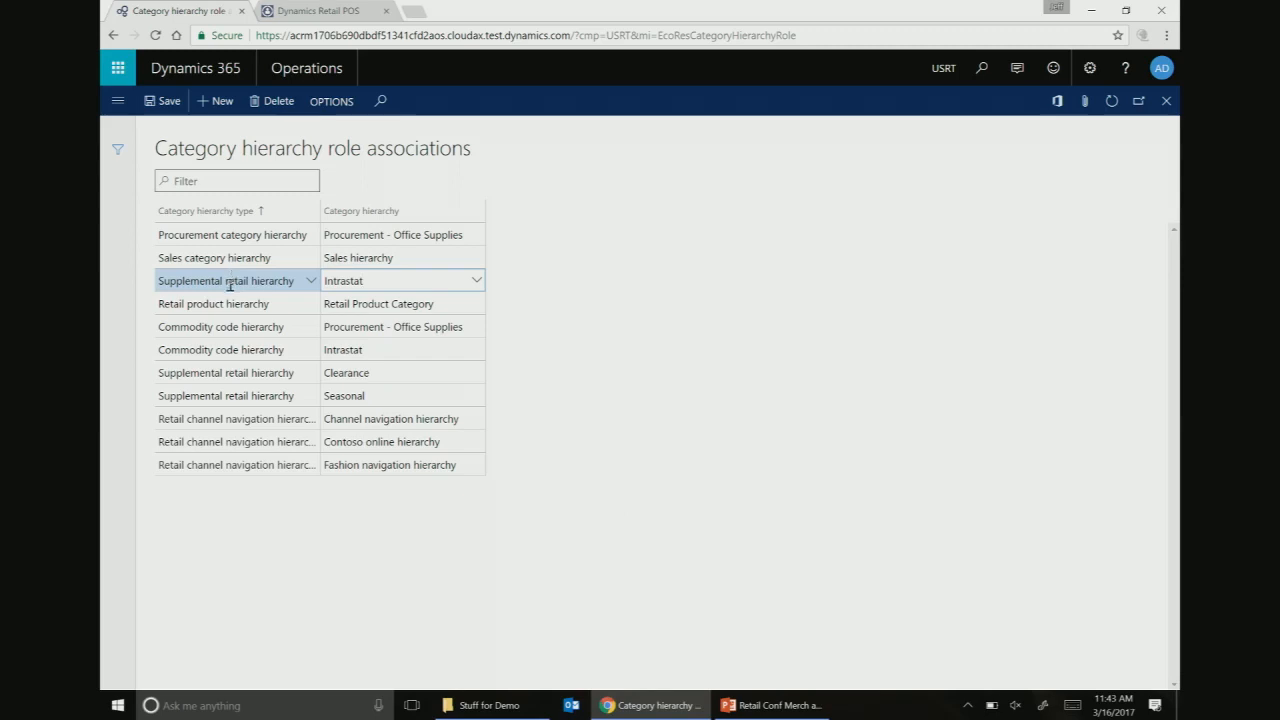
# - Close role associations, review the Supplemental product categories page, then close it
pyautogui.click(1167, 102)
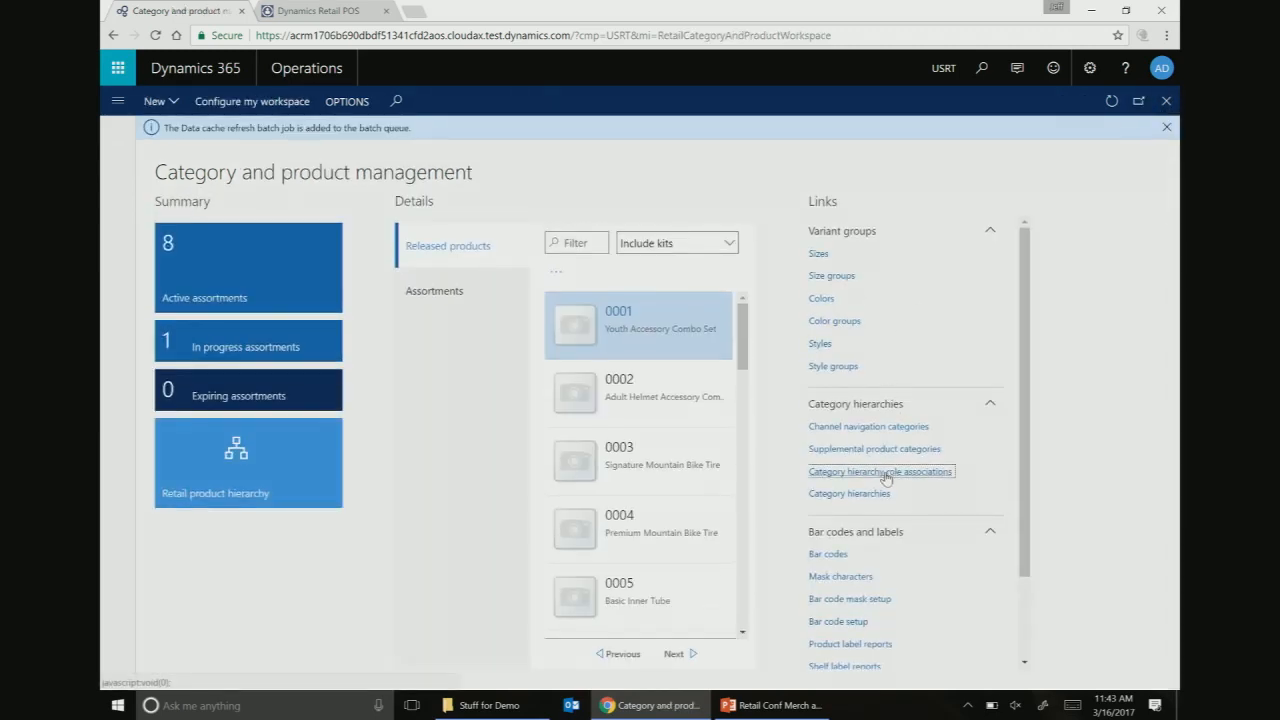
pyautogui.click(866, 452)
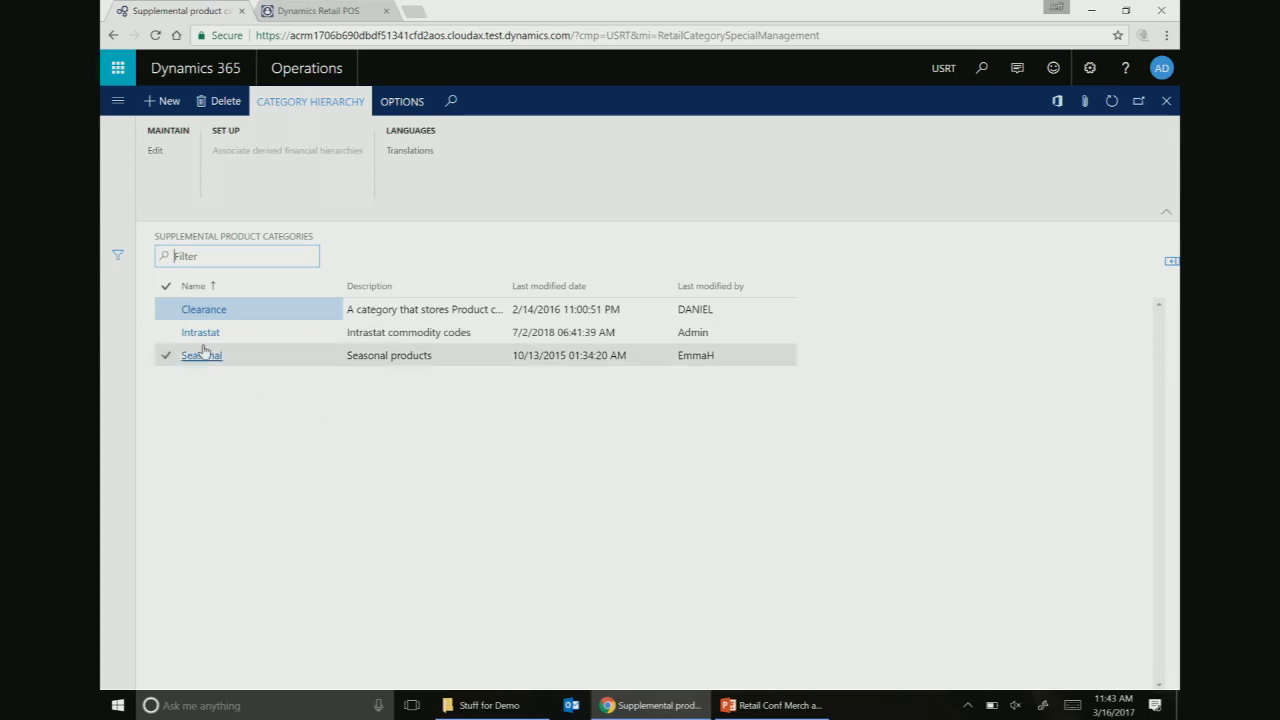
pyautogui.click(1164, 102)
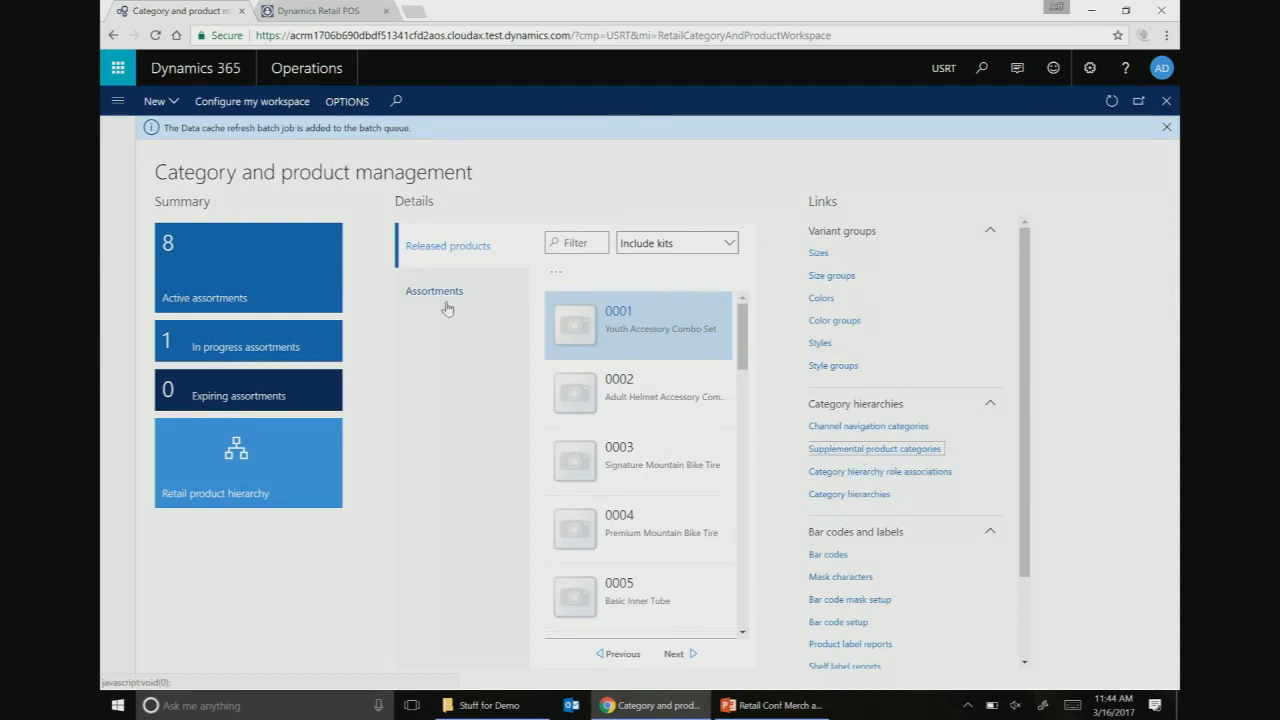
# - In the Retail product hierarchy, select Fashion > Fashion Accessories > Fashion Sunglasses and show its retail and basic product properties
pyautogui.click(277, 451)
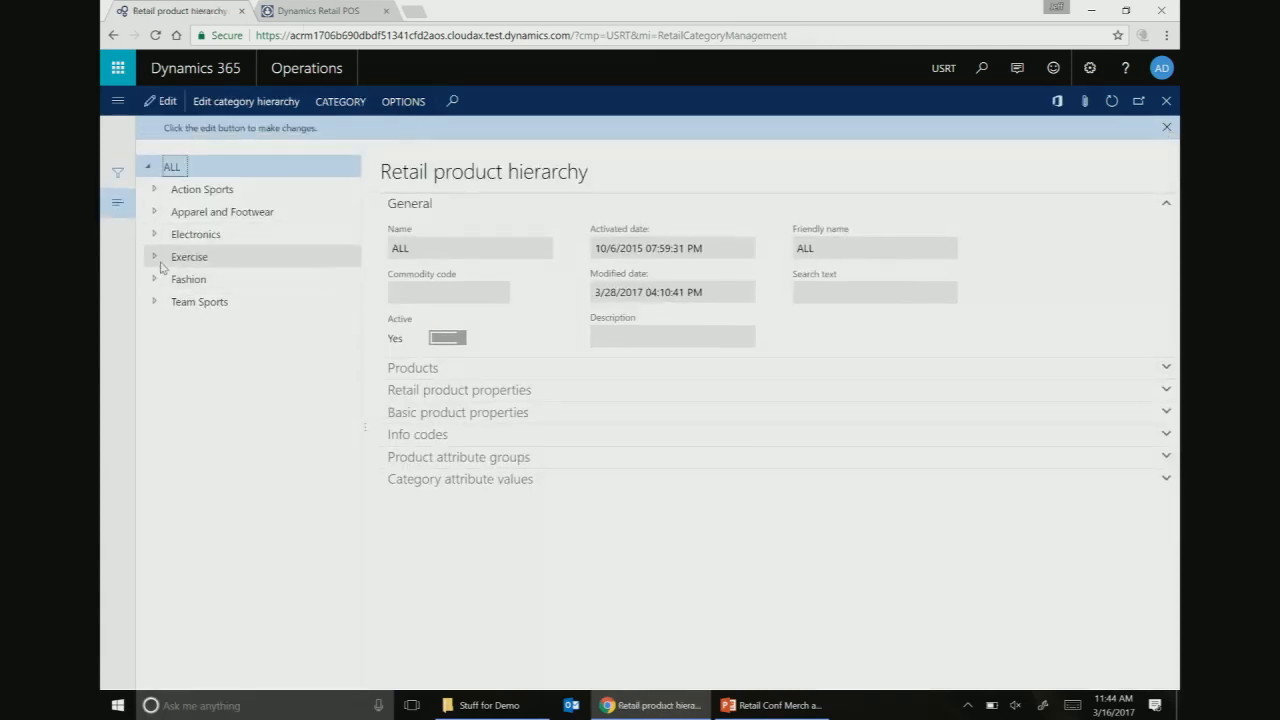
pyautogui.click(155, 279)
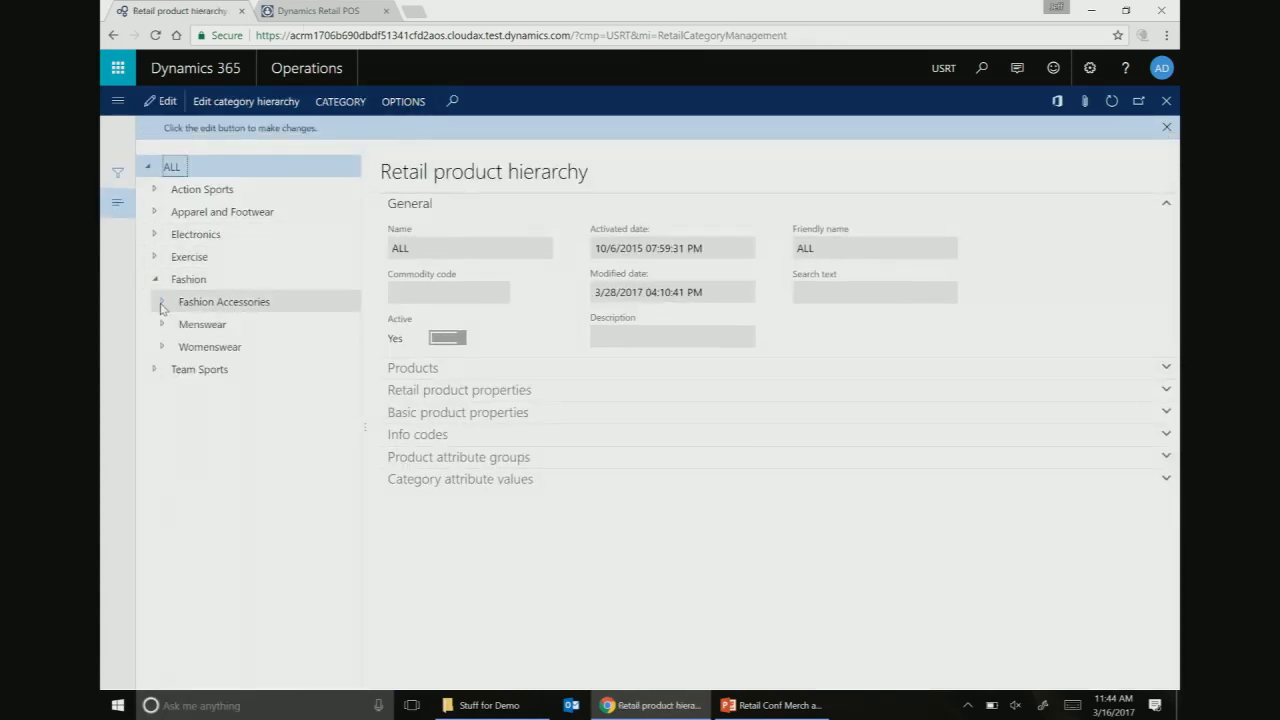
pyautogui.click(161, 302)
pyautogui.click(210, 320)
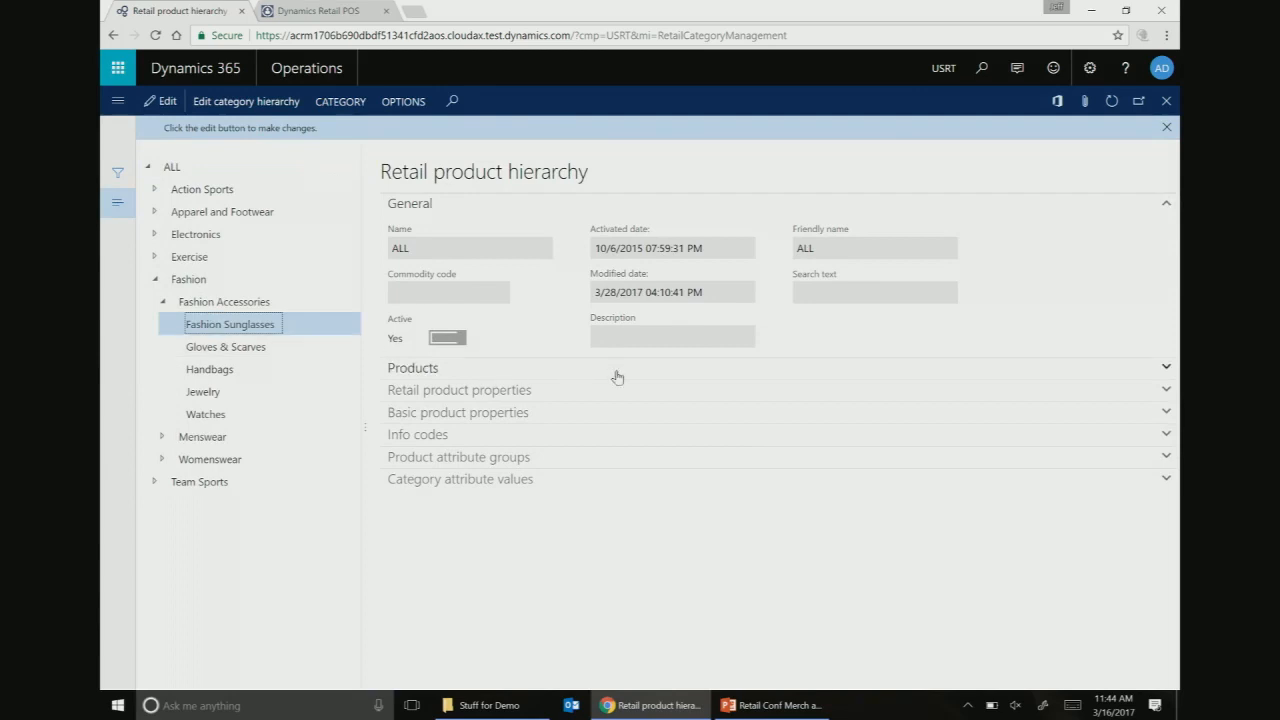
pyautogui.click(1165, 390)
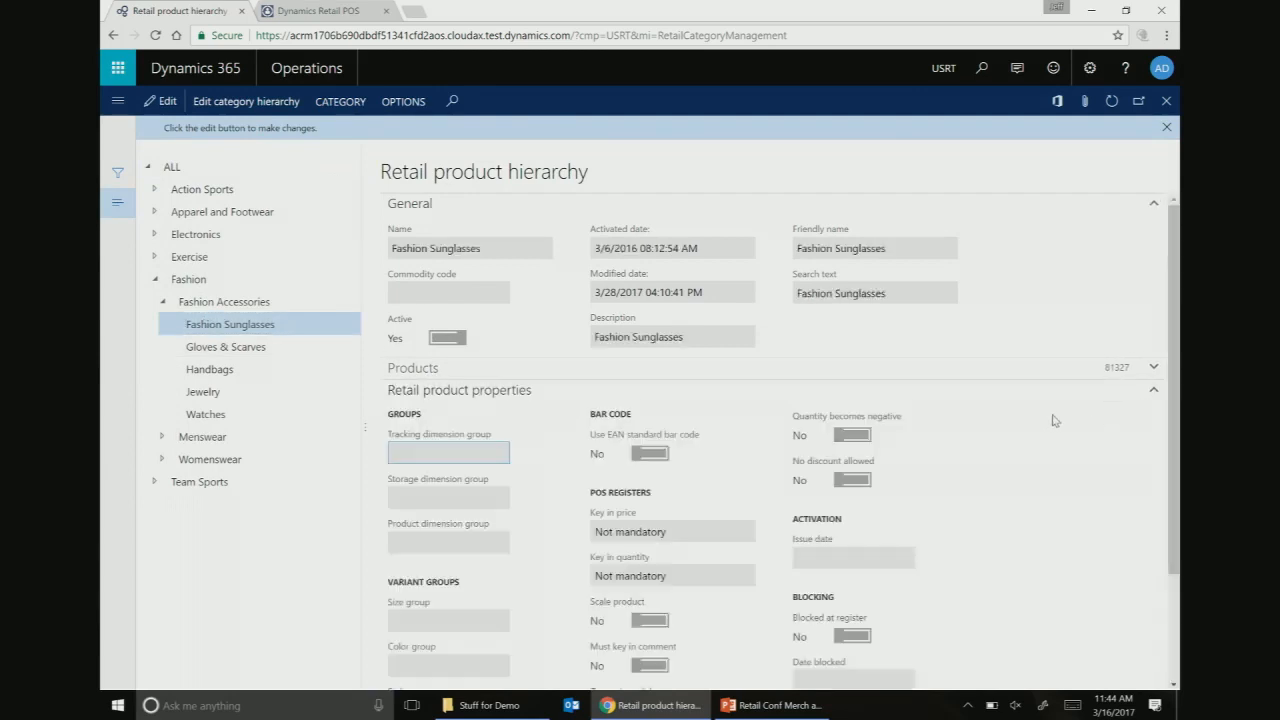
pyautogui.scroll(-3, 925, 515)
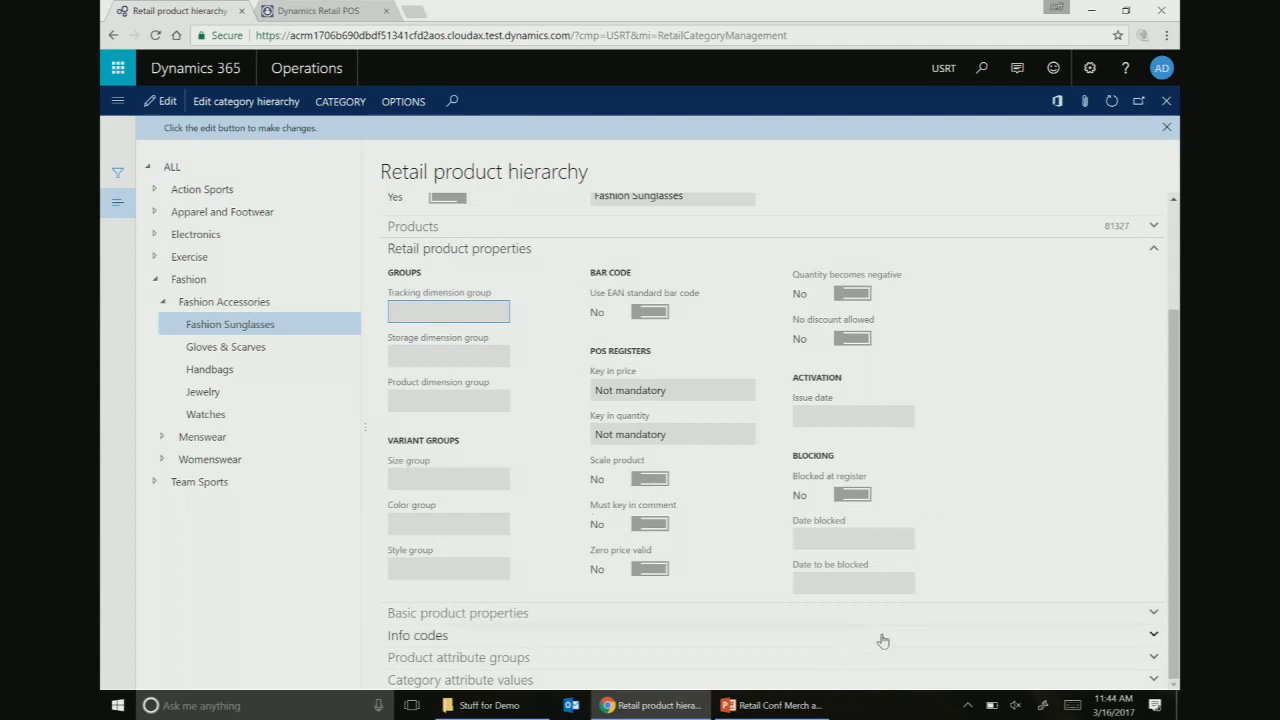
pyautogui.click(1154, 614)
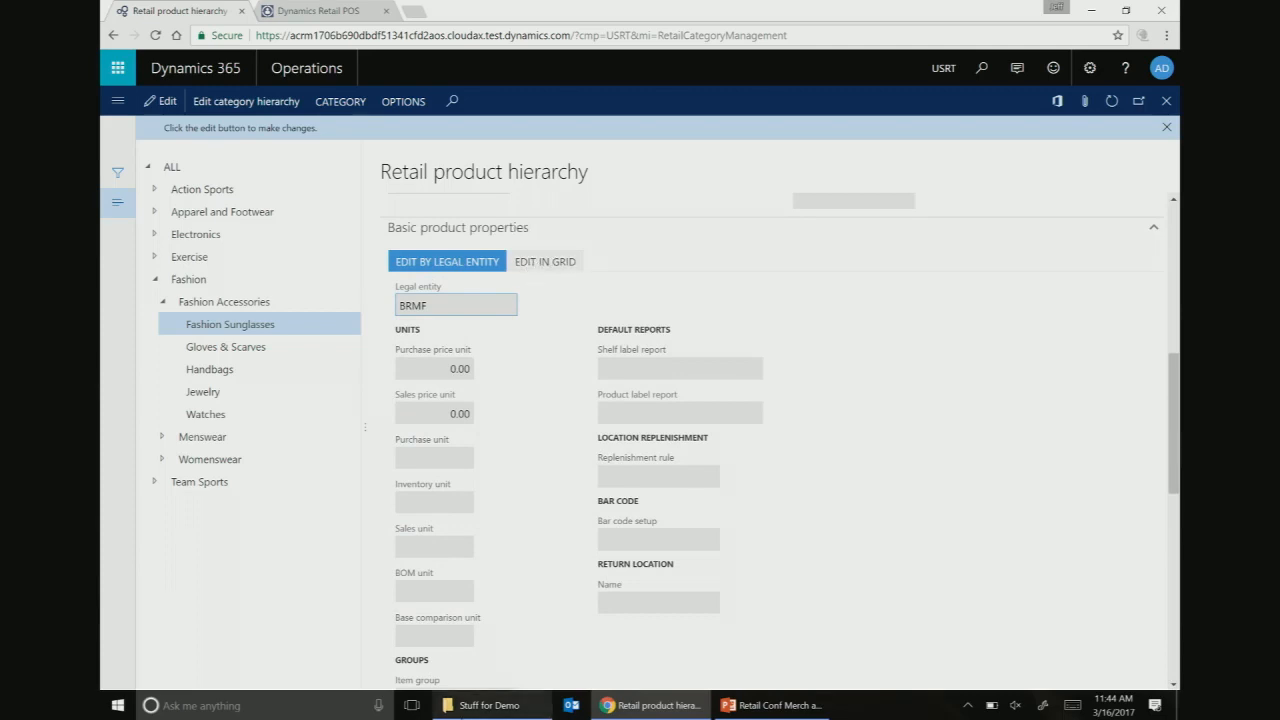
pyautogui.moveTo(485, 705)
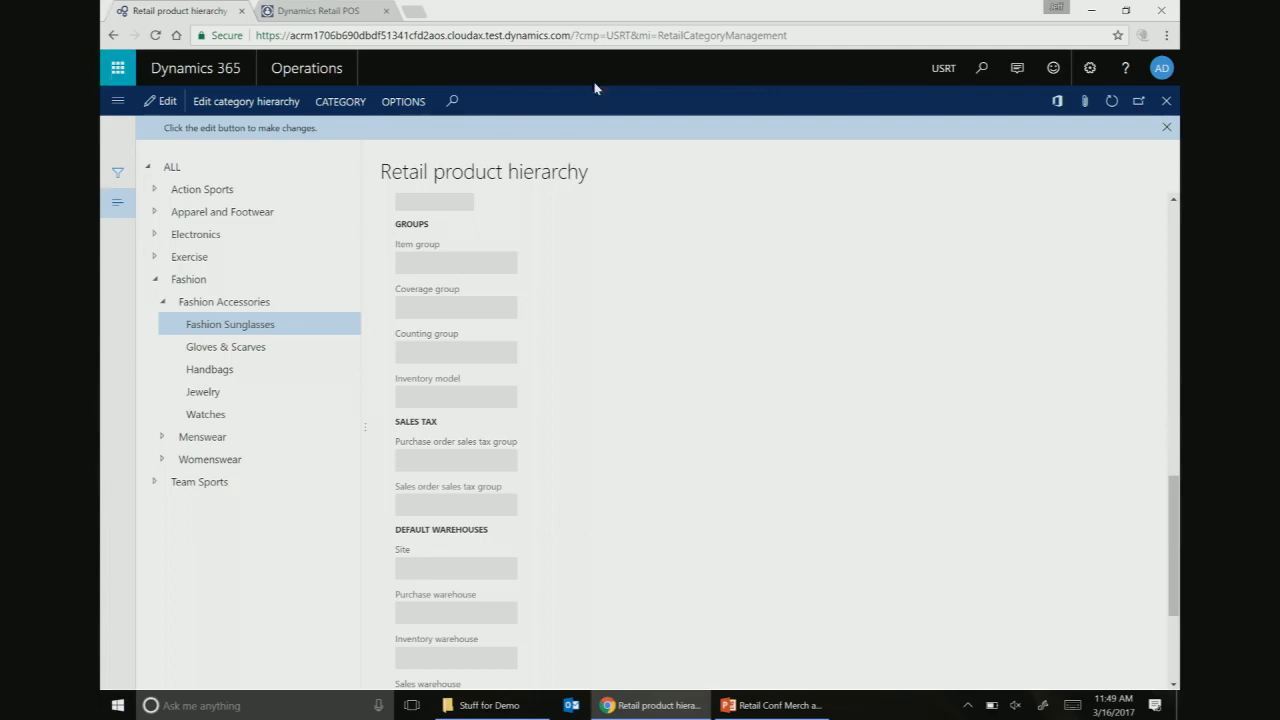
# - Close the hierarchy page, open Attribute types via search, and start a new record
pyautogui.click(1166, 101)
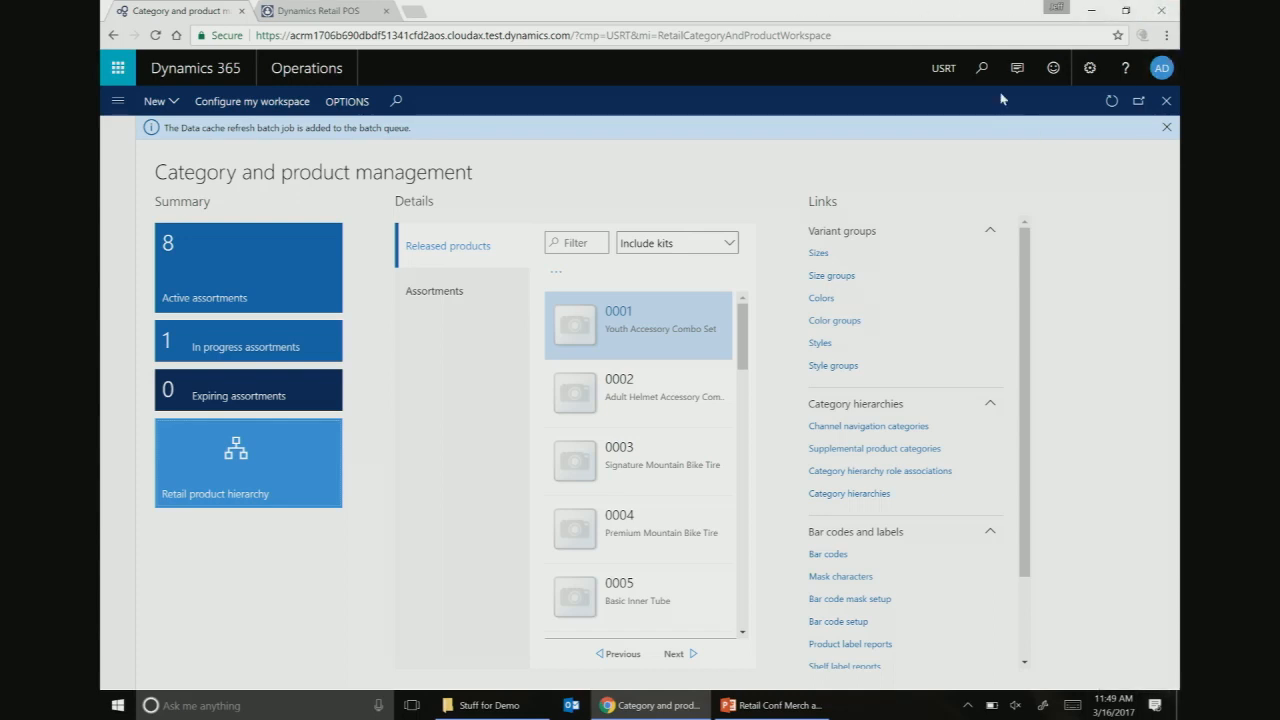
pyautogui.click(982, 68)
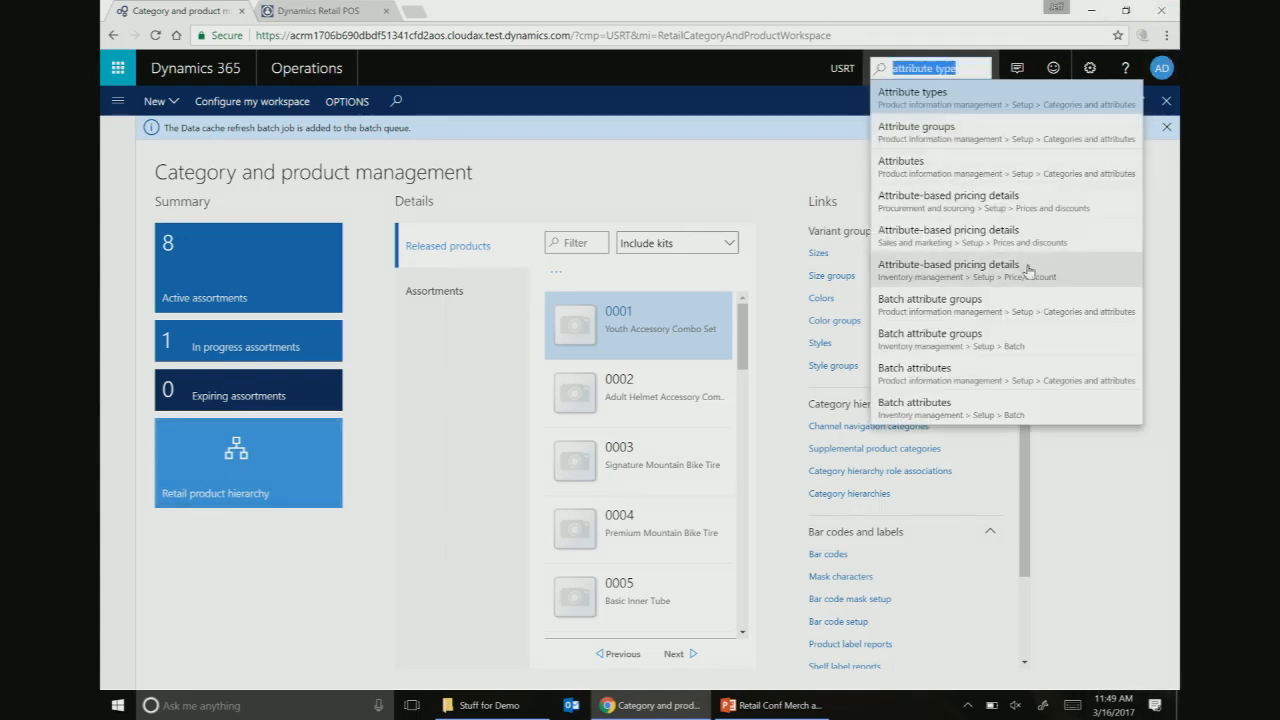
pyautogui.click(918, 95)
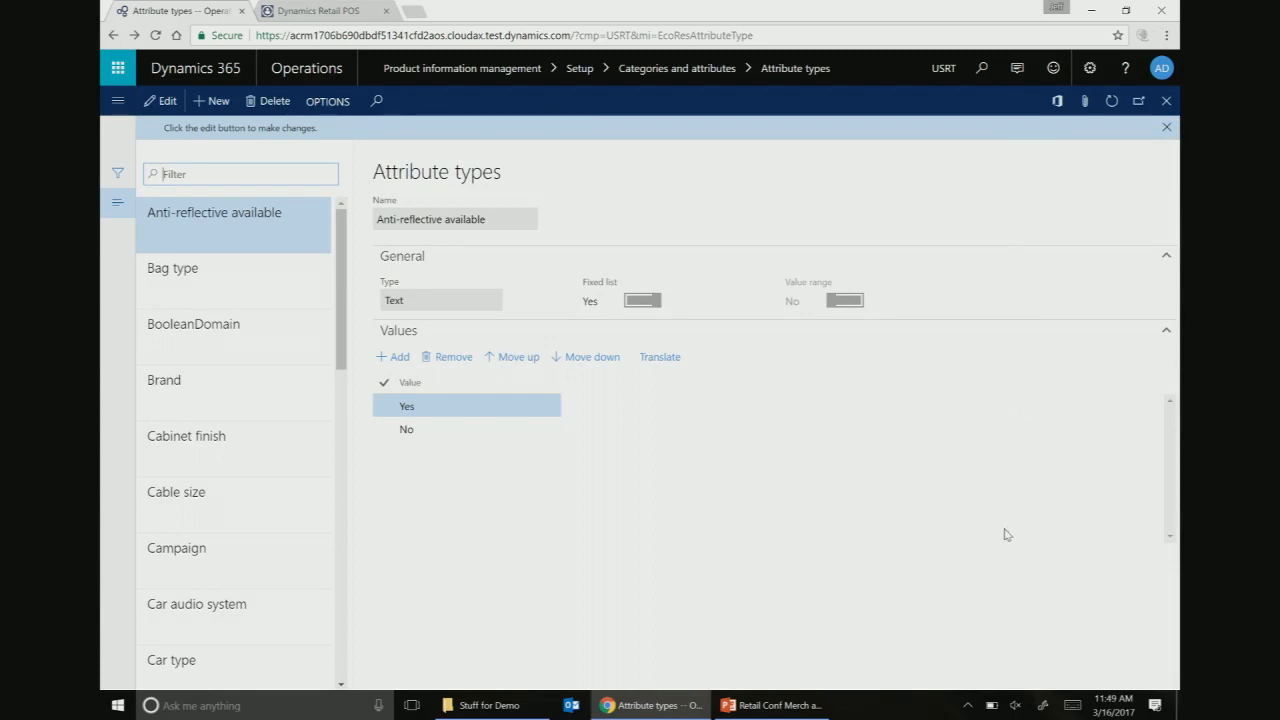
pyautogui.click(216, 101)
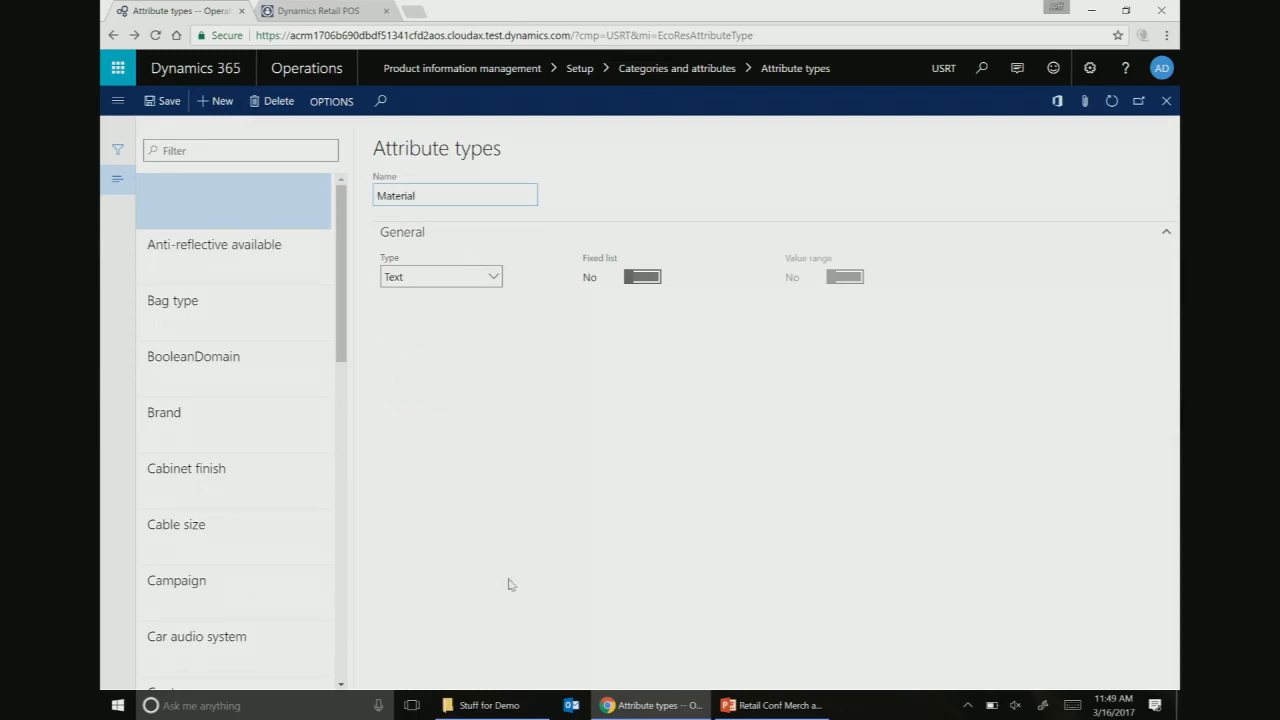
# - Keep Text as the Material attribute type's data type and save it
pyautogui.click(495, 285)
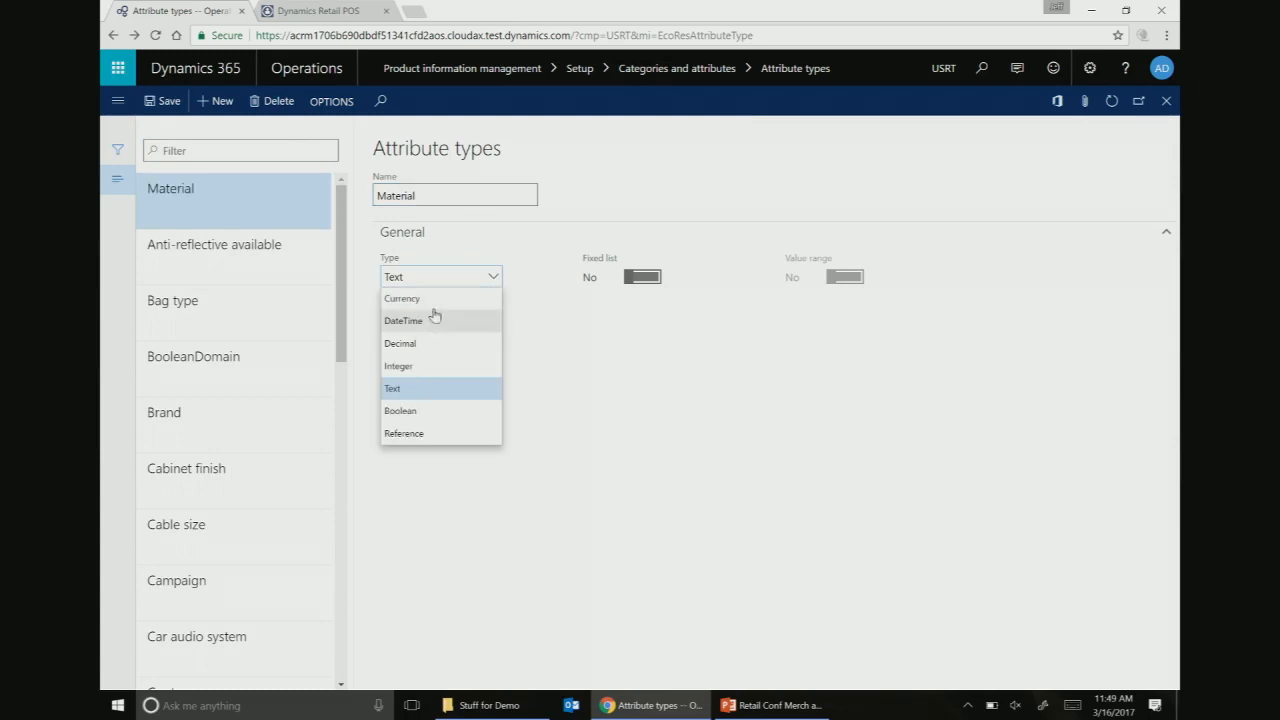
pyautogui.click(446, 393)
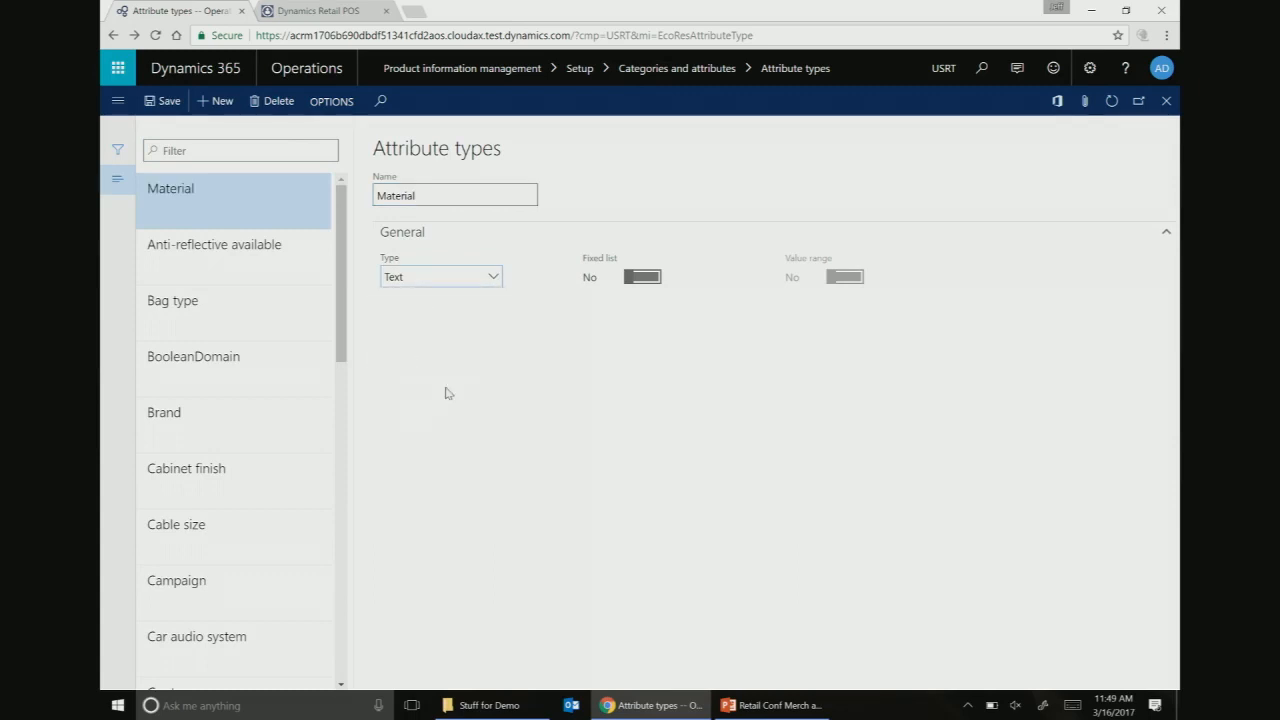
pyautogui.click(434, 193)
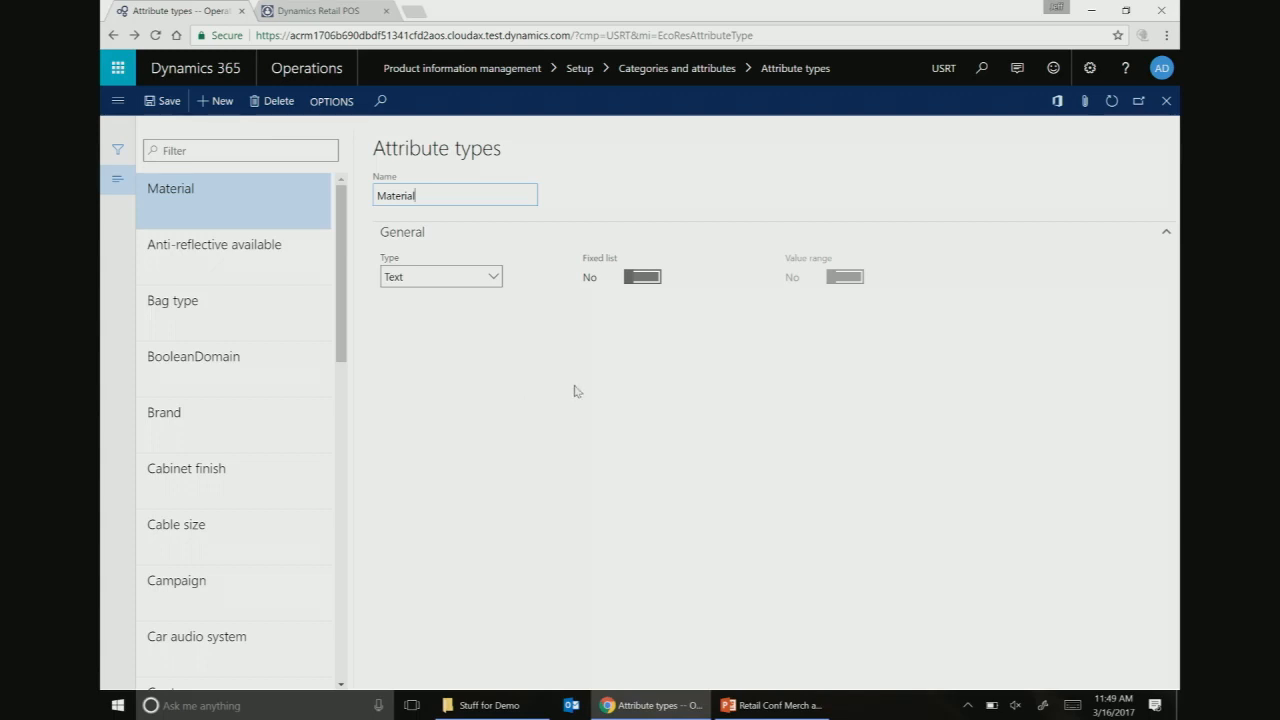
pyautogui.click(178, 108)
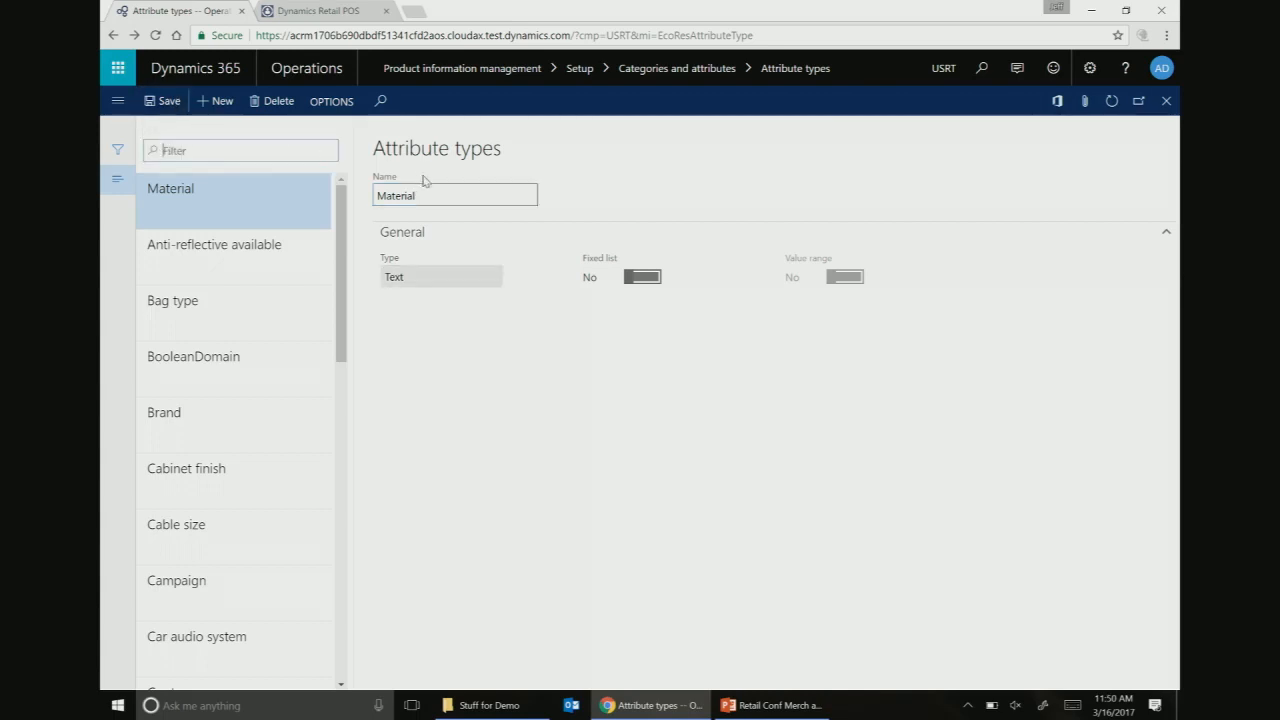
# - Enable fixed list for Material, add values Leather, Vinyl and Canvas, and save
pyautogui.click(632, 279)
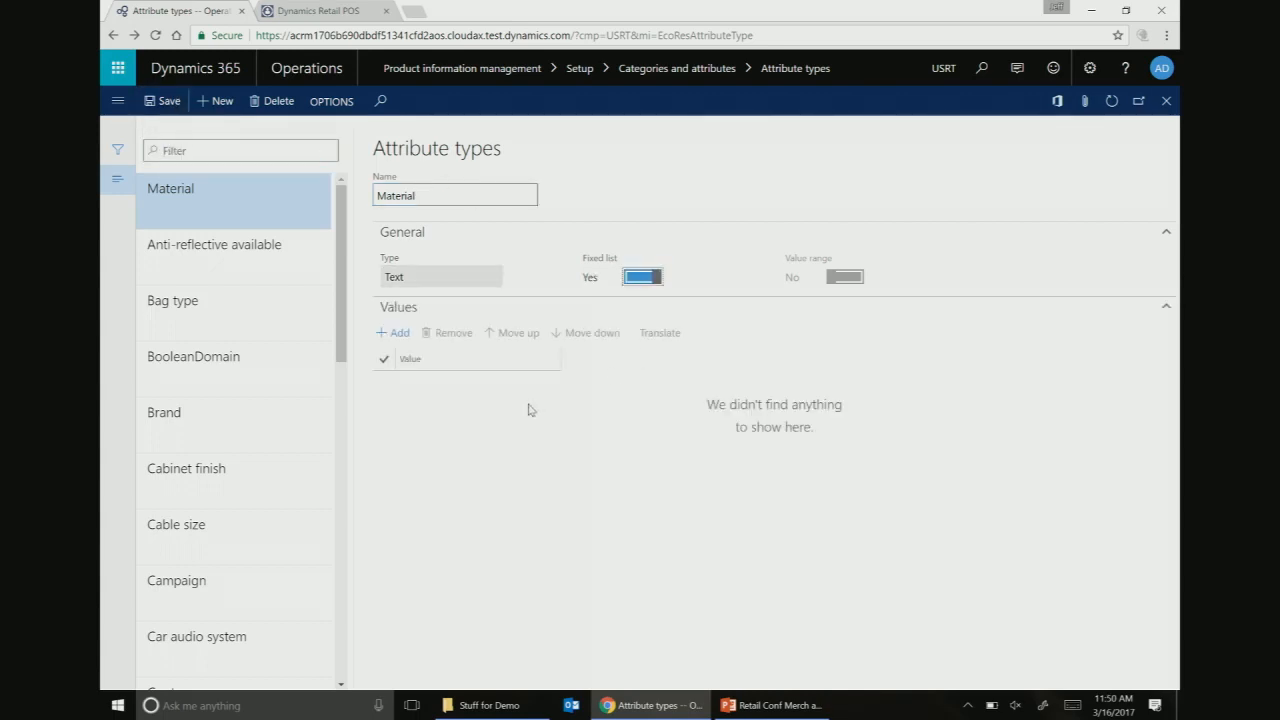
pyautogui.click(394, 332)
pyautogui.click(440, 382)
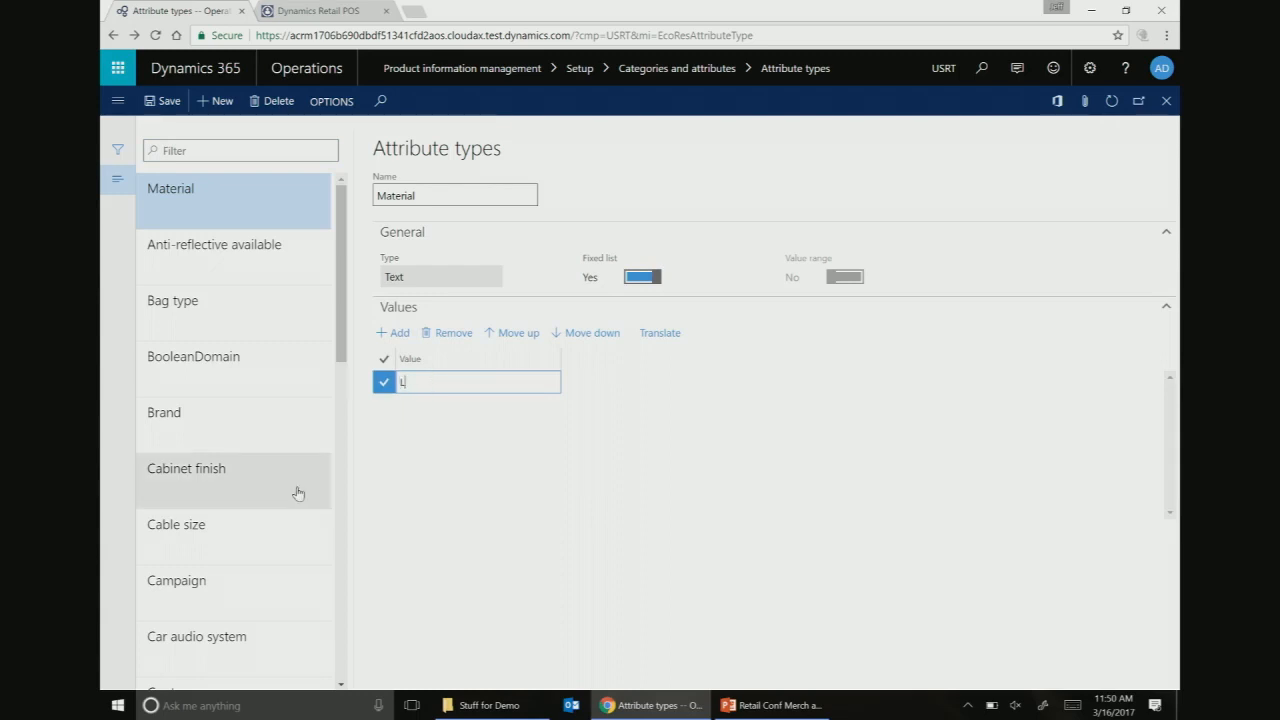
pyautogui.write('Leather')
pyautogui.click(394, 332)
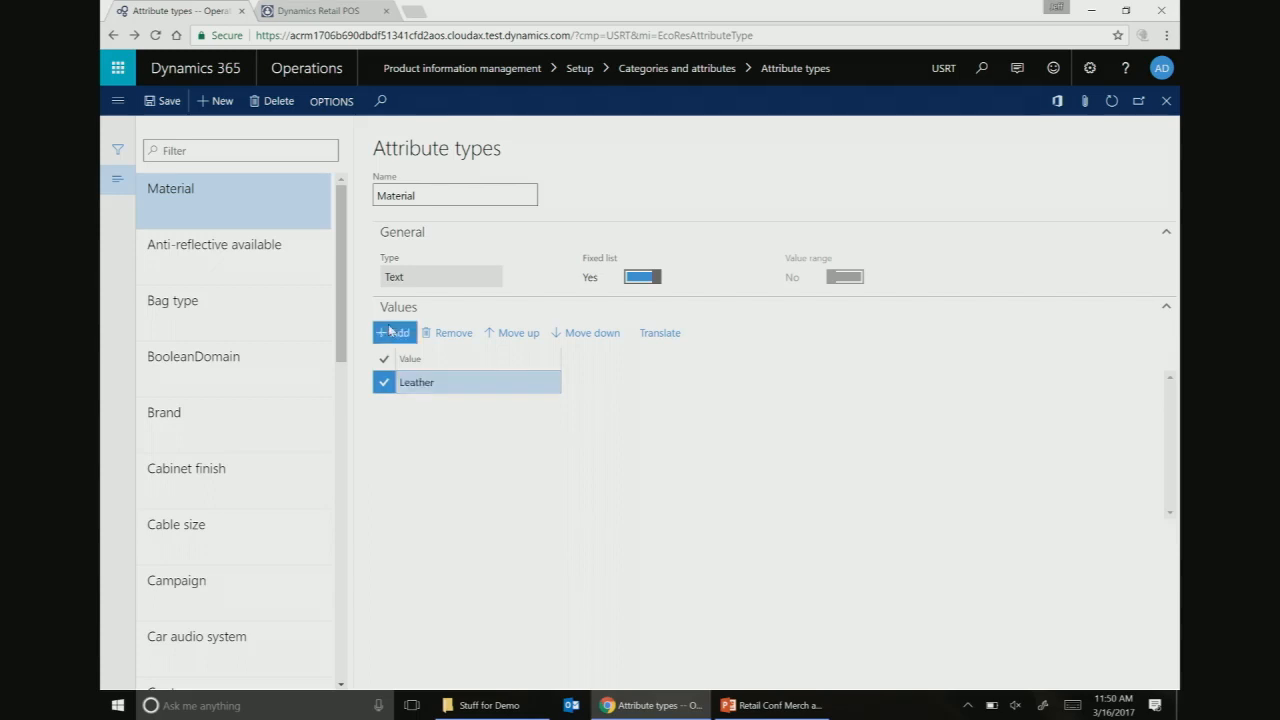
pyautogui.click(440, 404)
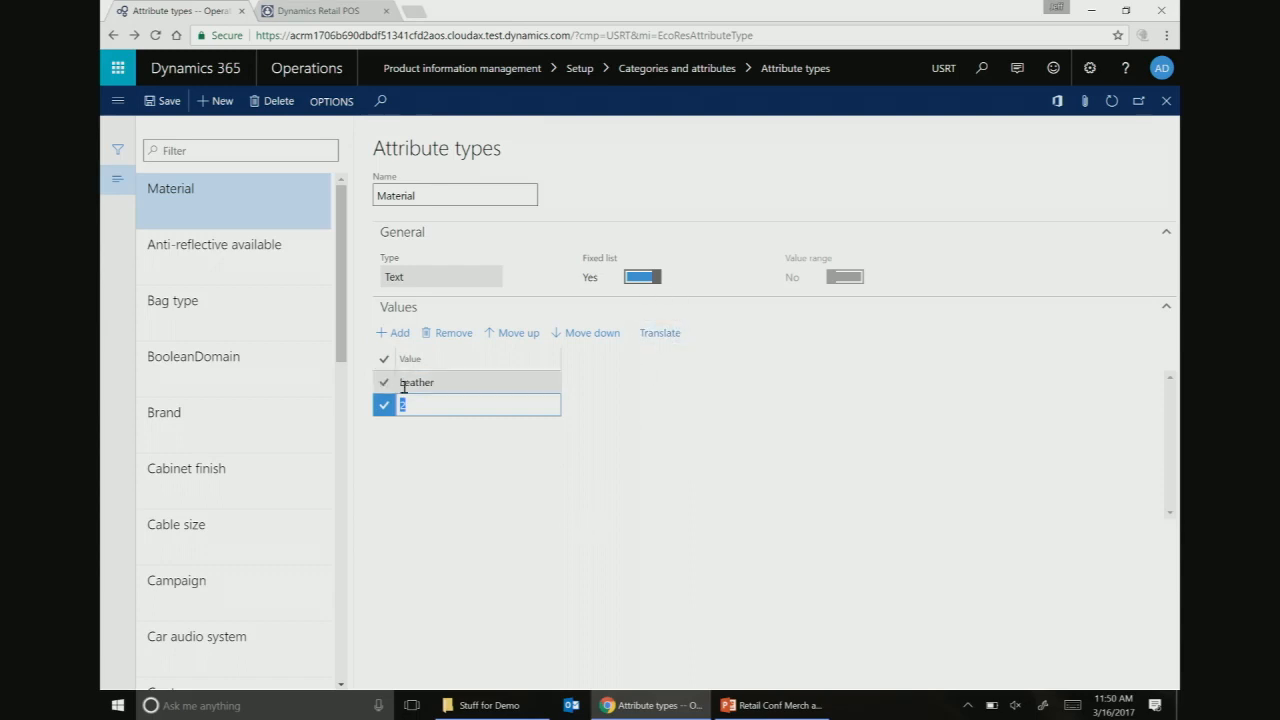
pyautogui.moveTo(490, 705)
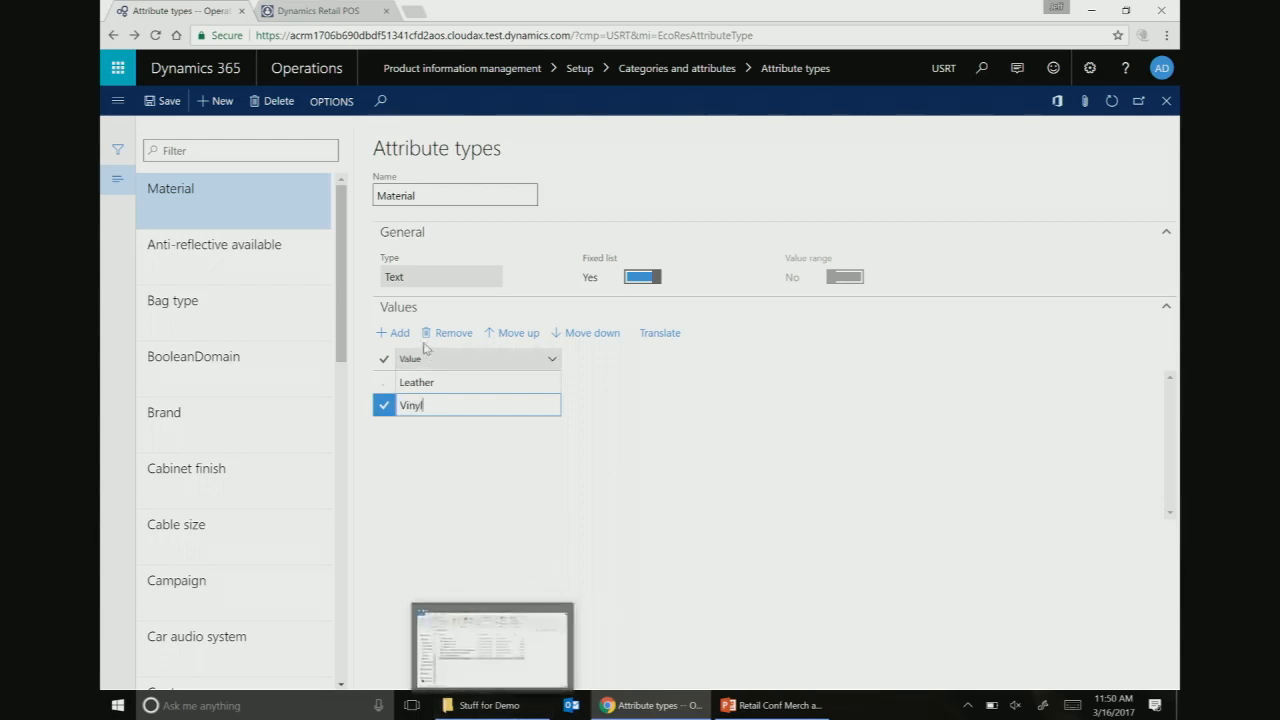
pyautogui.click(394, 333)
pyautogui.click(423, 428)
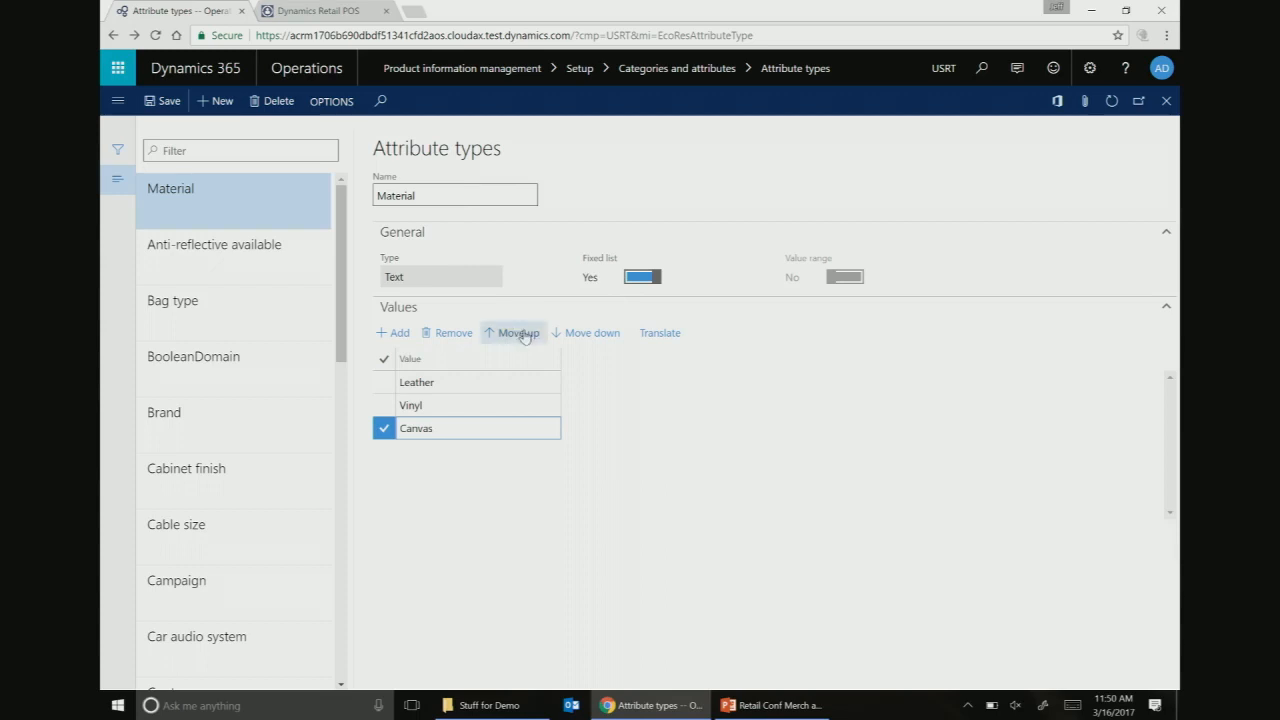
pyautogui.click(170, 104)
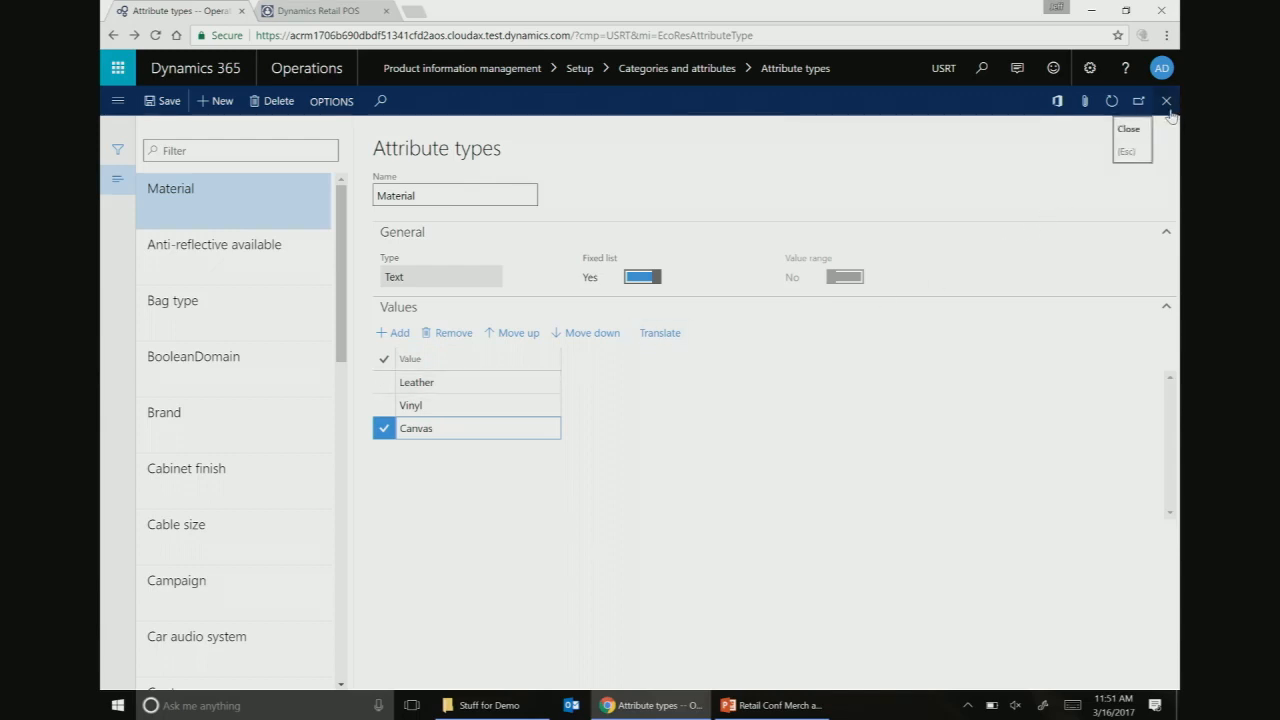
# - Search for 'attribute' and open the Attributes page from the results
pyautogui.click(981, 67)
pyautogui.click(958, 64)
pyautogui.press('BackSpace')
pyautogui.press('BackSpace')
pyautogui.press('BackSpace')
pyautogui.press('BackSpace')
pyautogui.press('BackSpace')
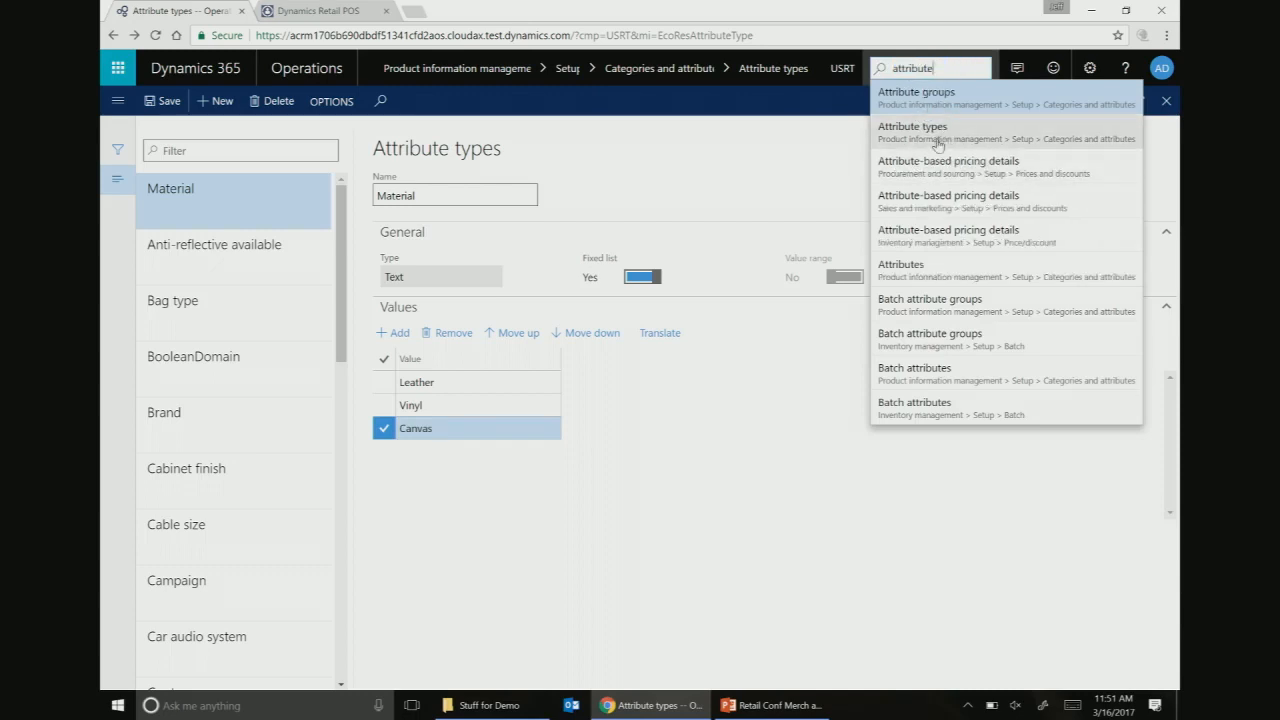
pyautogui.click(903, 266)
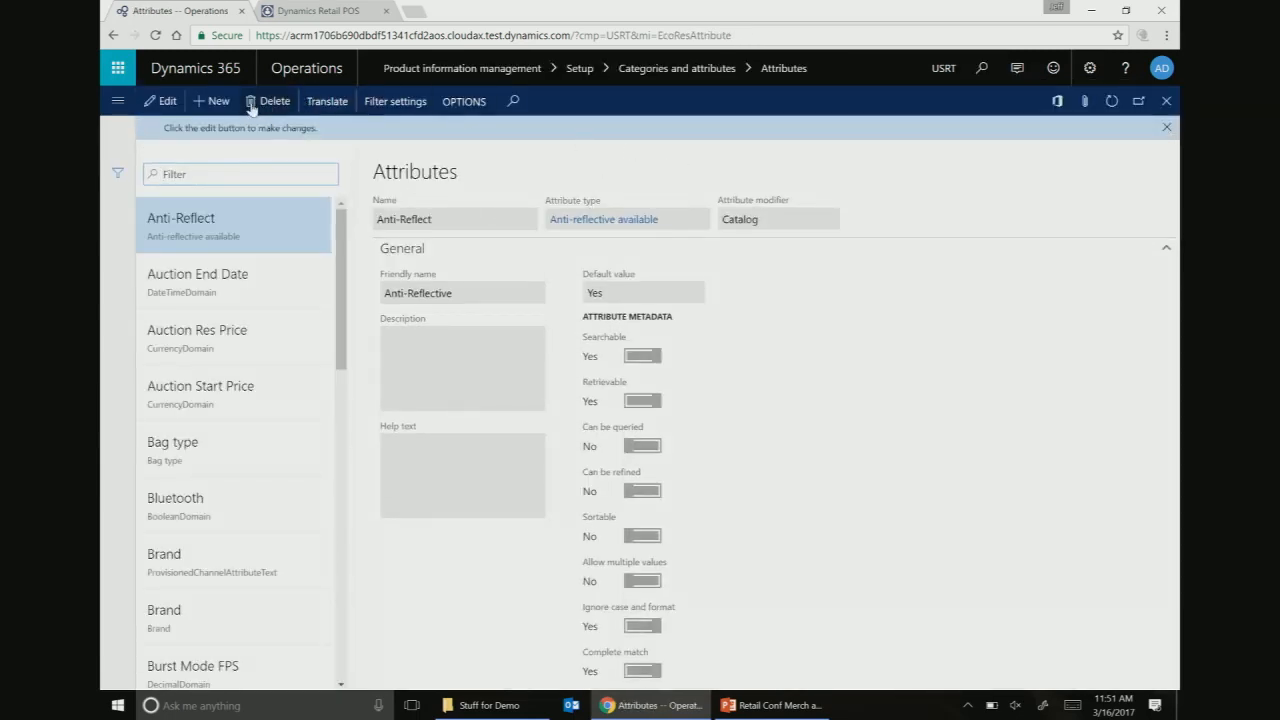
# - Create an attribute named Material with attribute type Material and set Can be refined to Yes
pyautogui.click(216, 101)
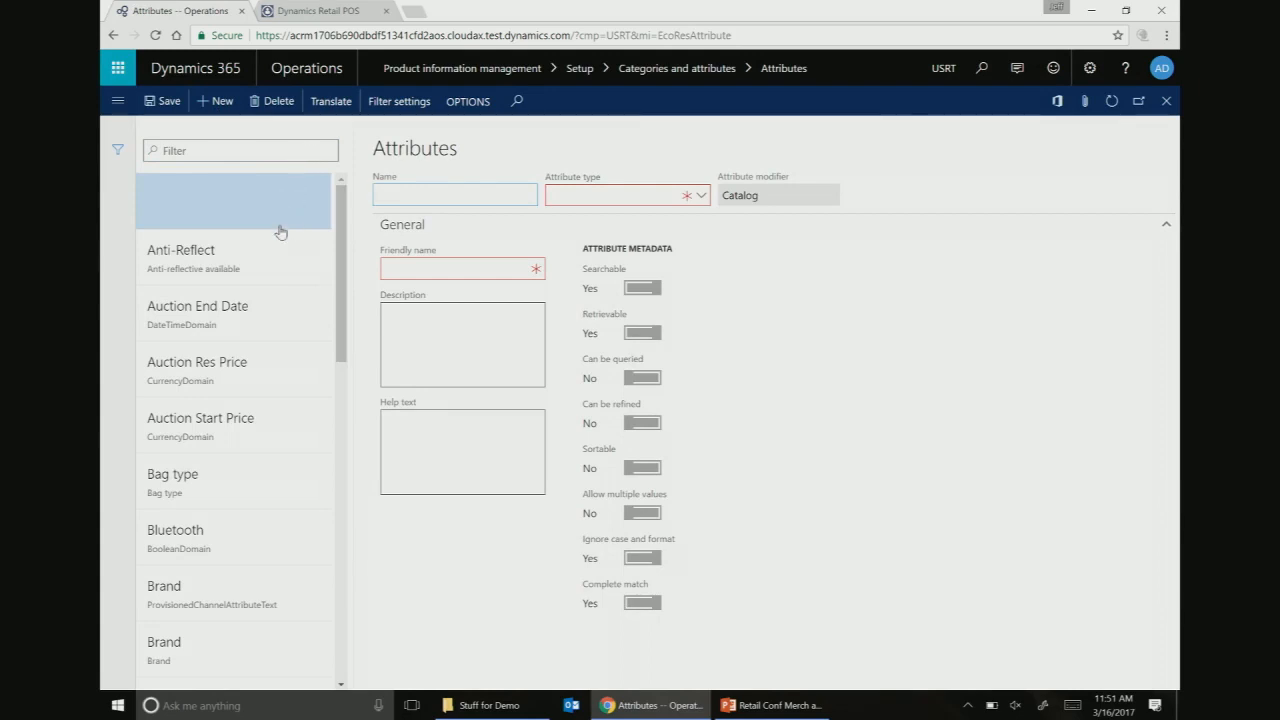
pyautogui.write('Material')
pyautogui.click(702, 197)
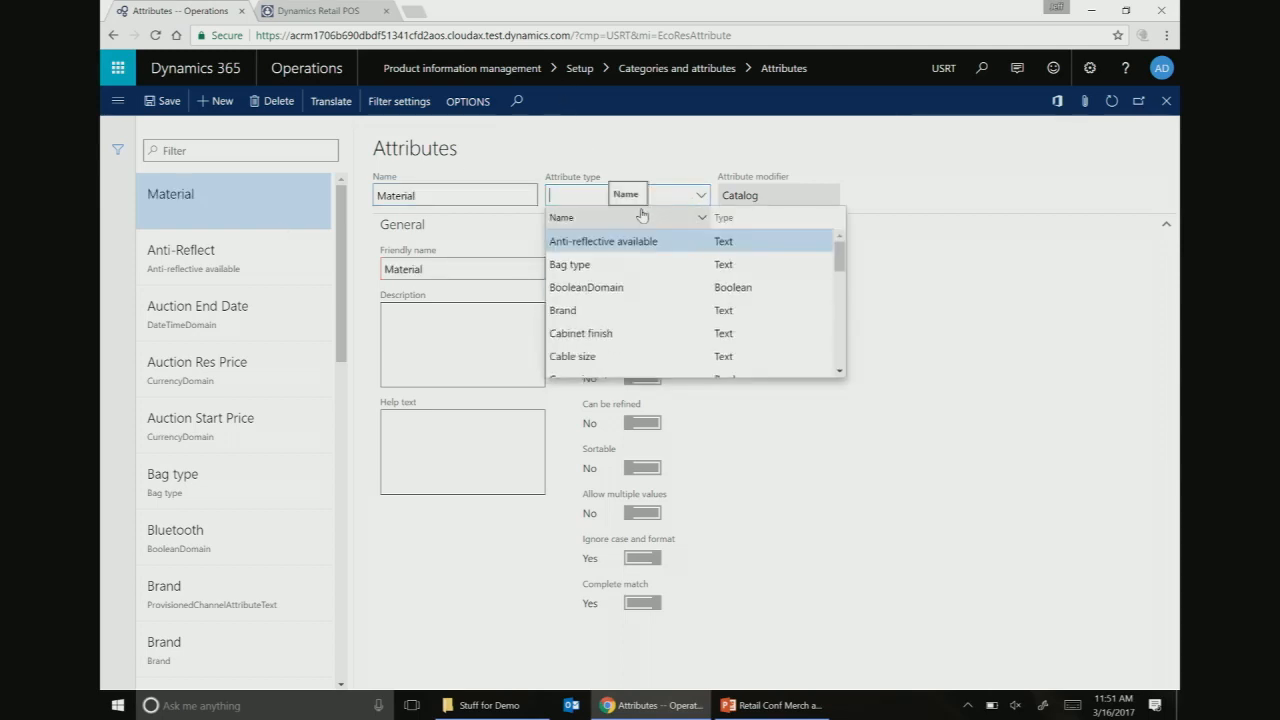
pyautogui.write('mat')
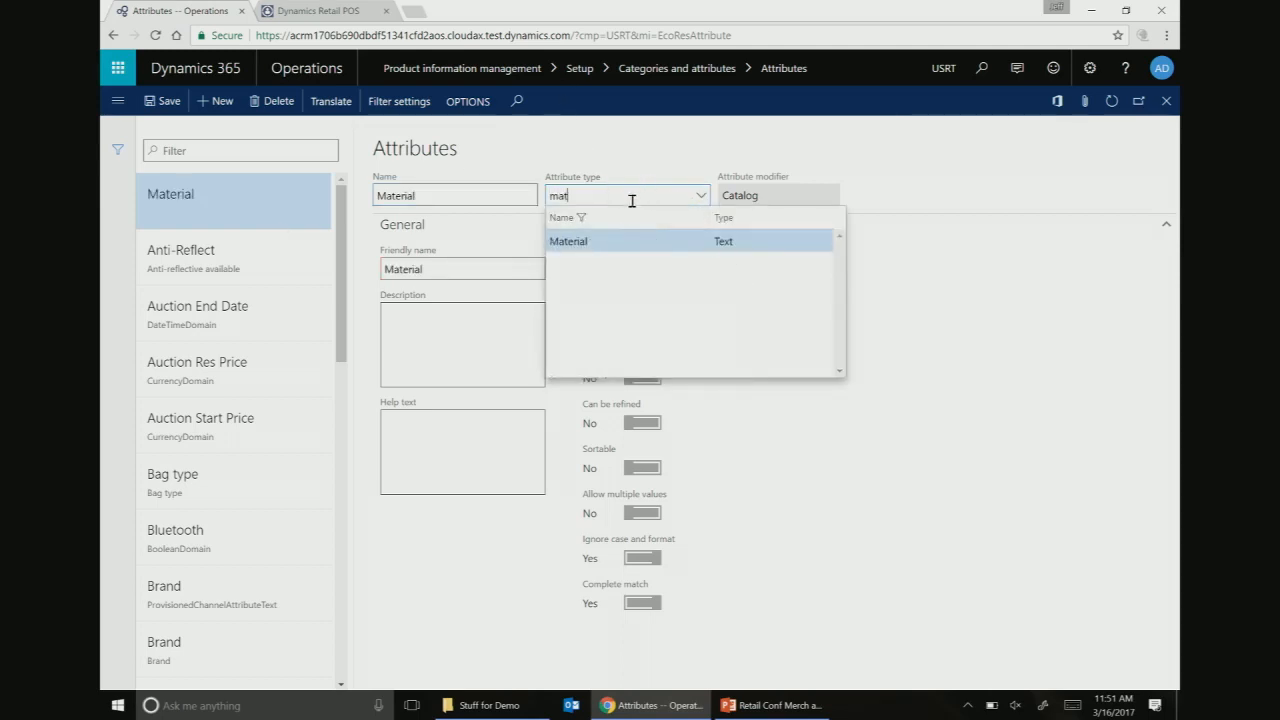
pyautogui.click(585, 241)
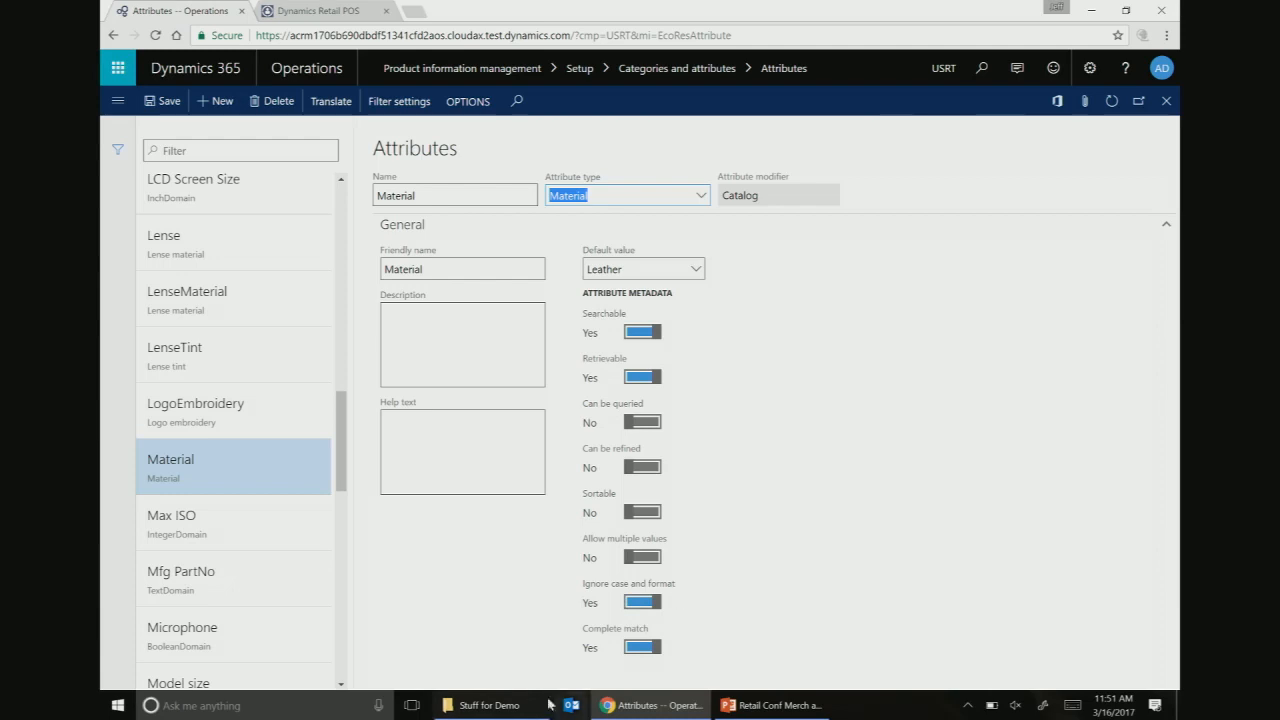
pyautogui.moveTo(485, 705)
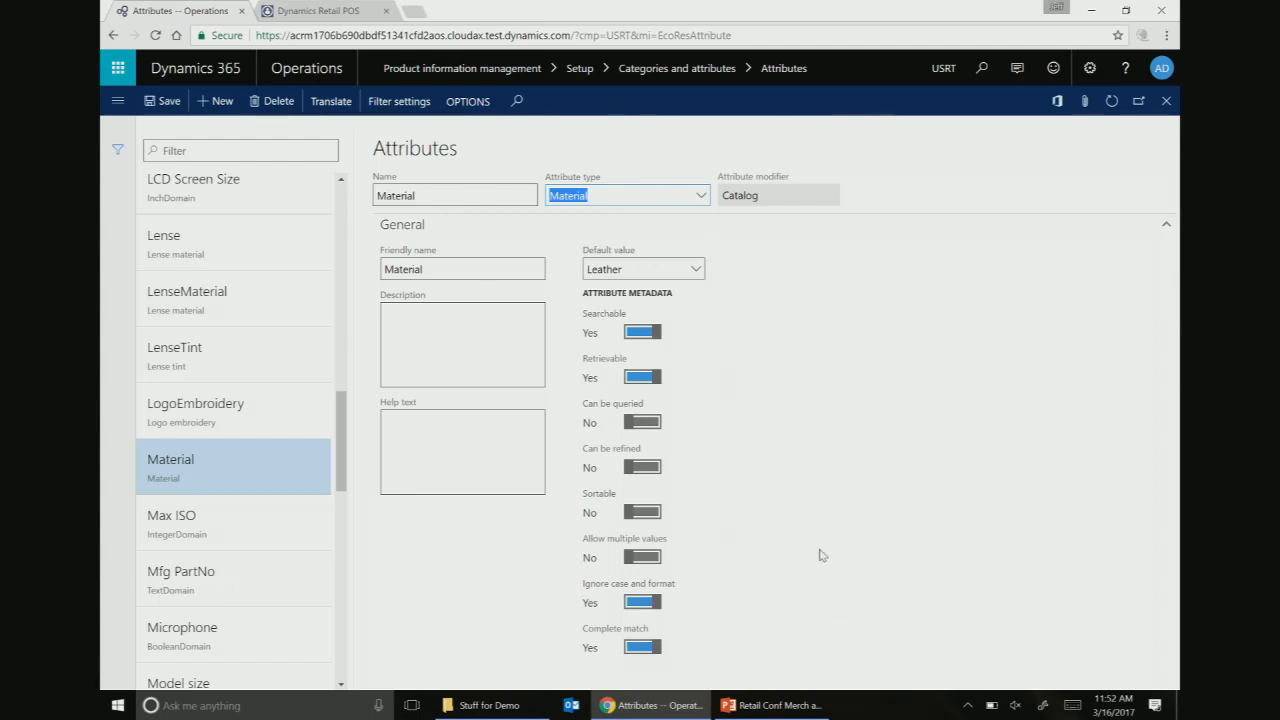
pyautogui.click(648, 476)
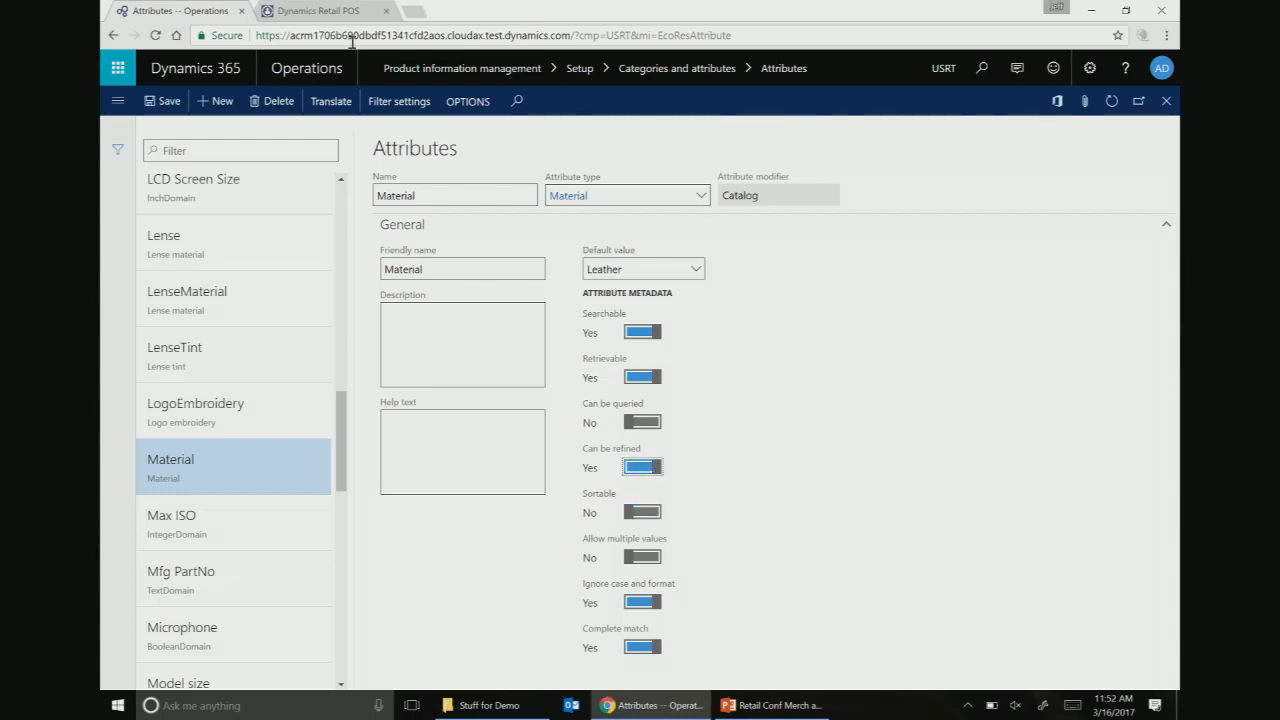
pyautogui.click(399, 102)
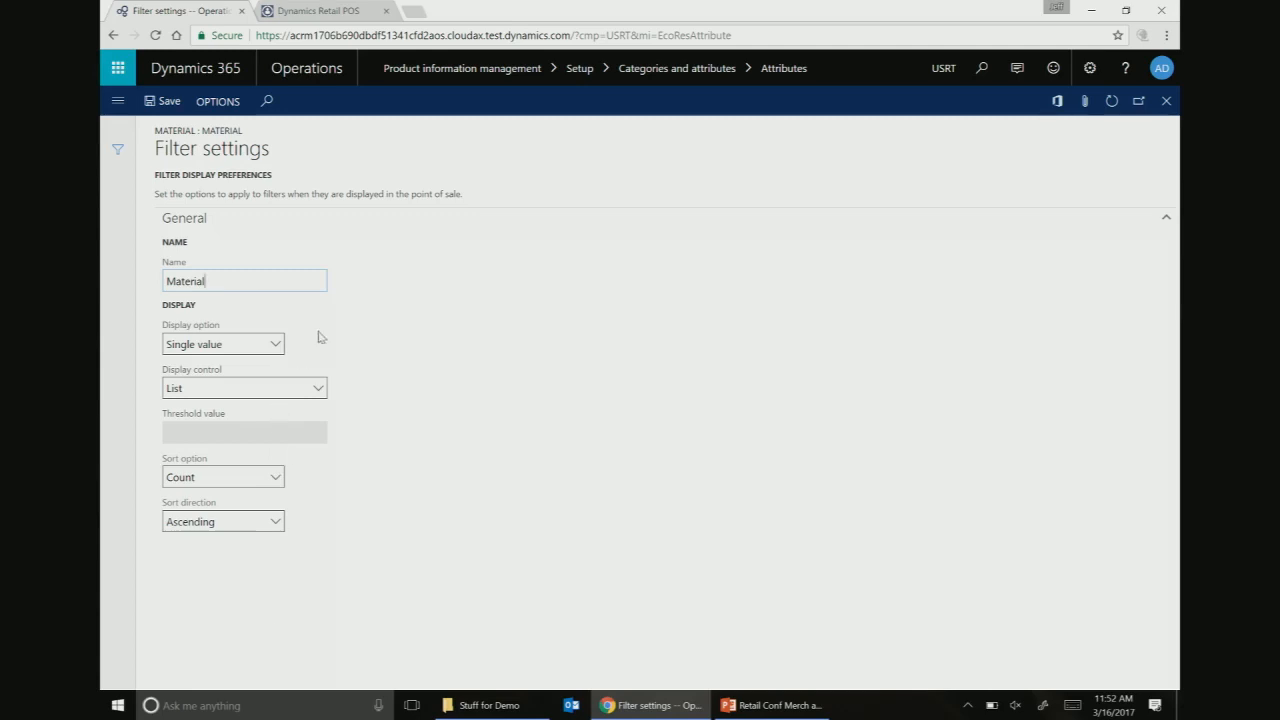
# - Keep Single value display and List control, set Sort option to Name, and save the filter settings
pyautogui.click(272, 345)
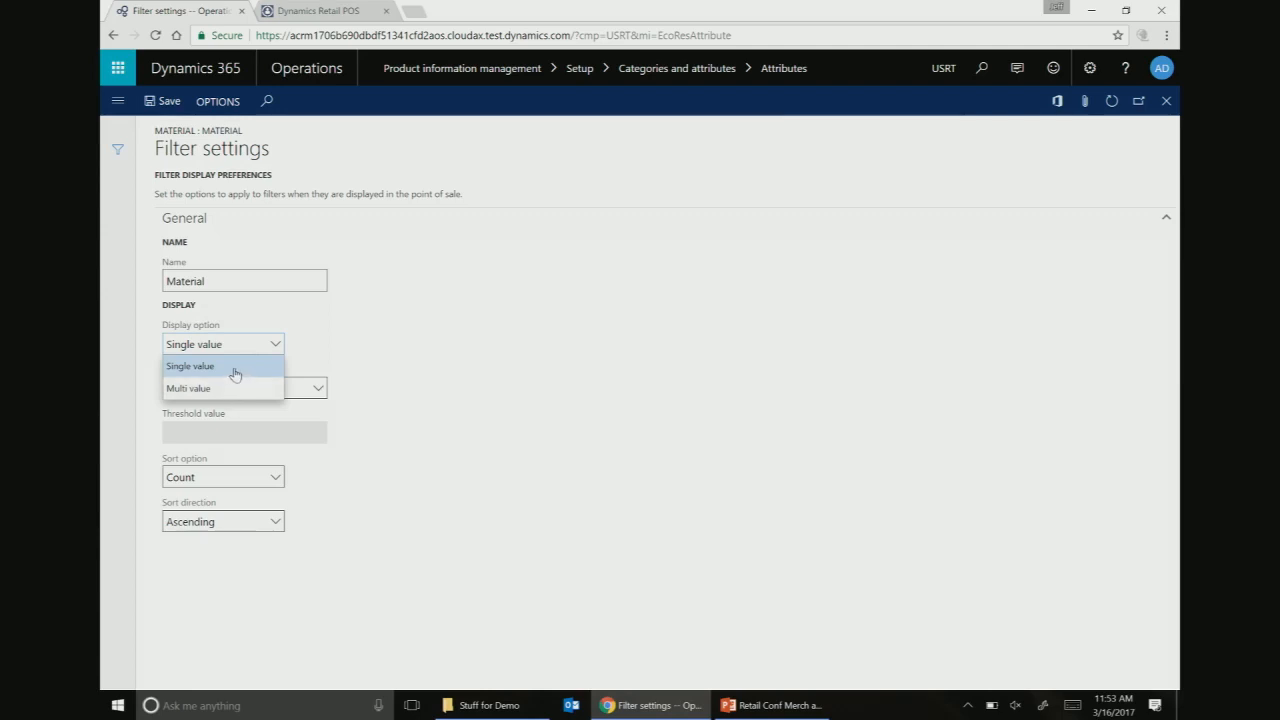
pyautogui.click(421, 374)
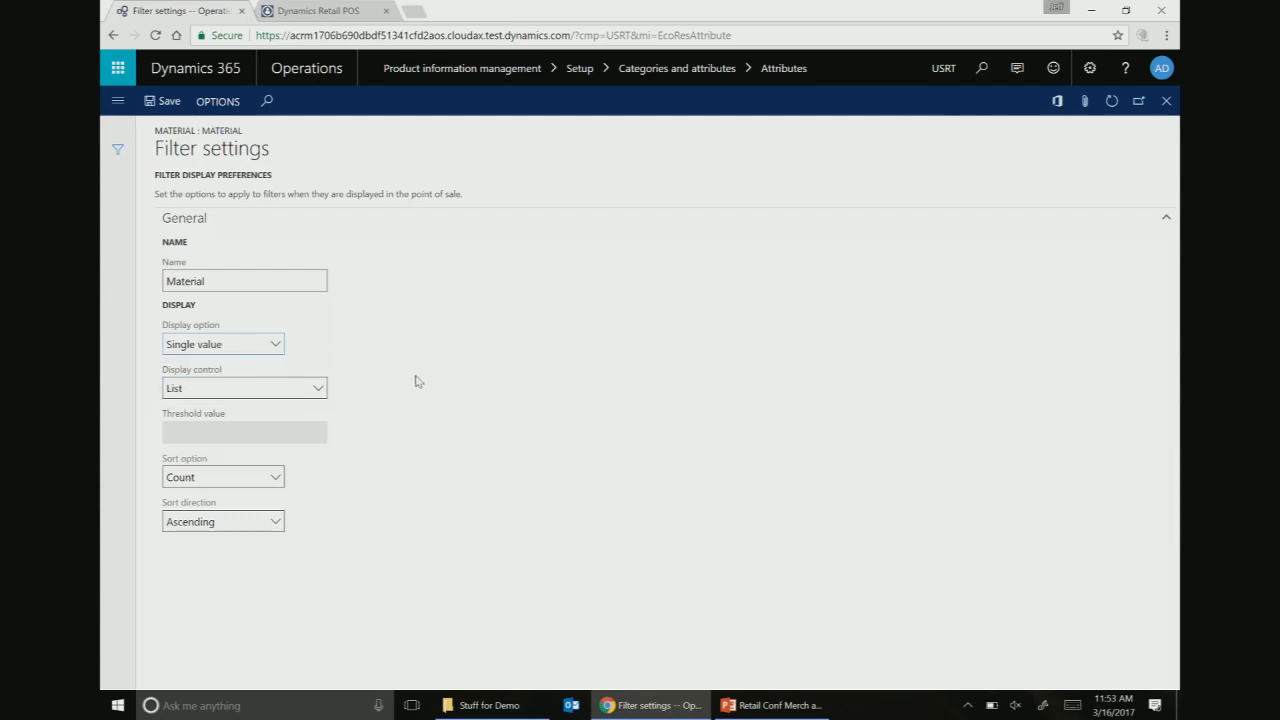
pyautogui.click(318, 390)
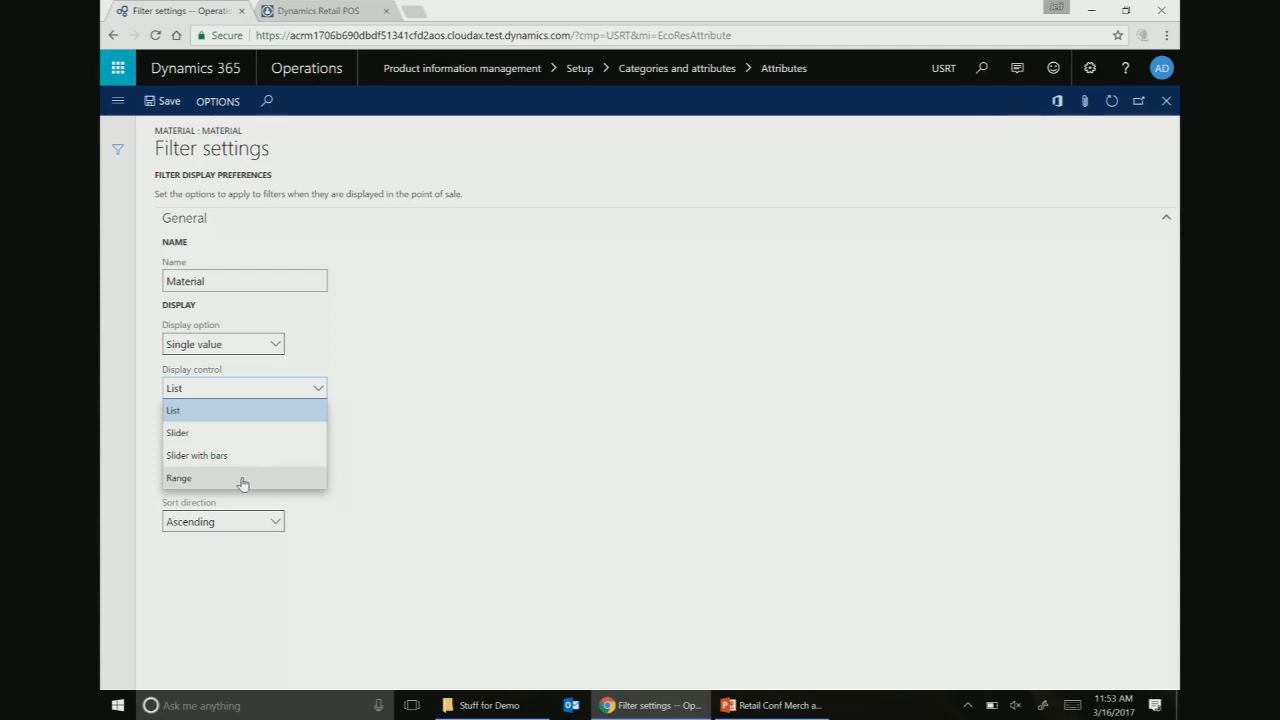
pyautogui.click(369, 402)
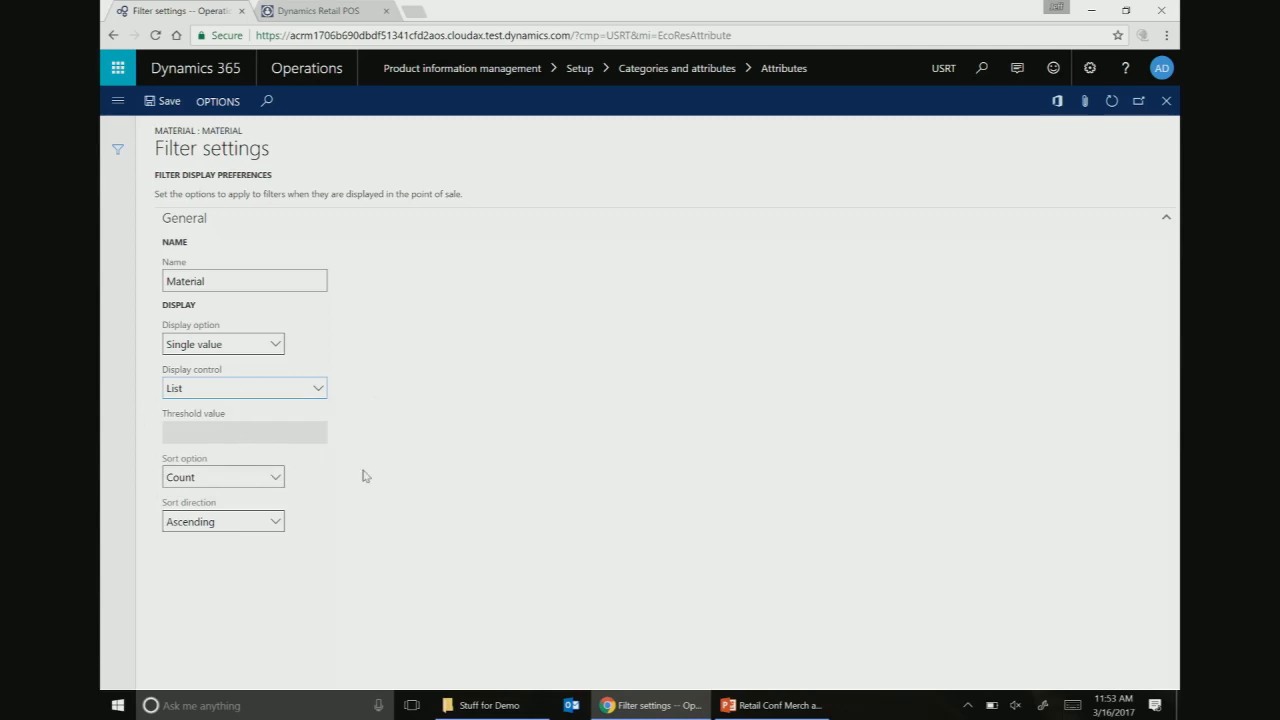
pyautogui.click(272, 481)
pyautogui.click(243, 519)
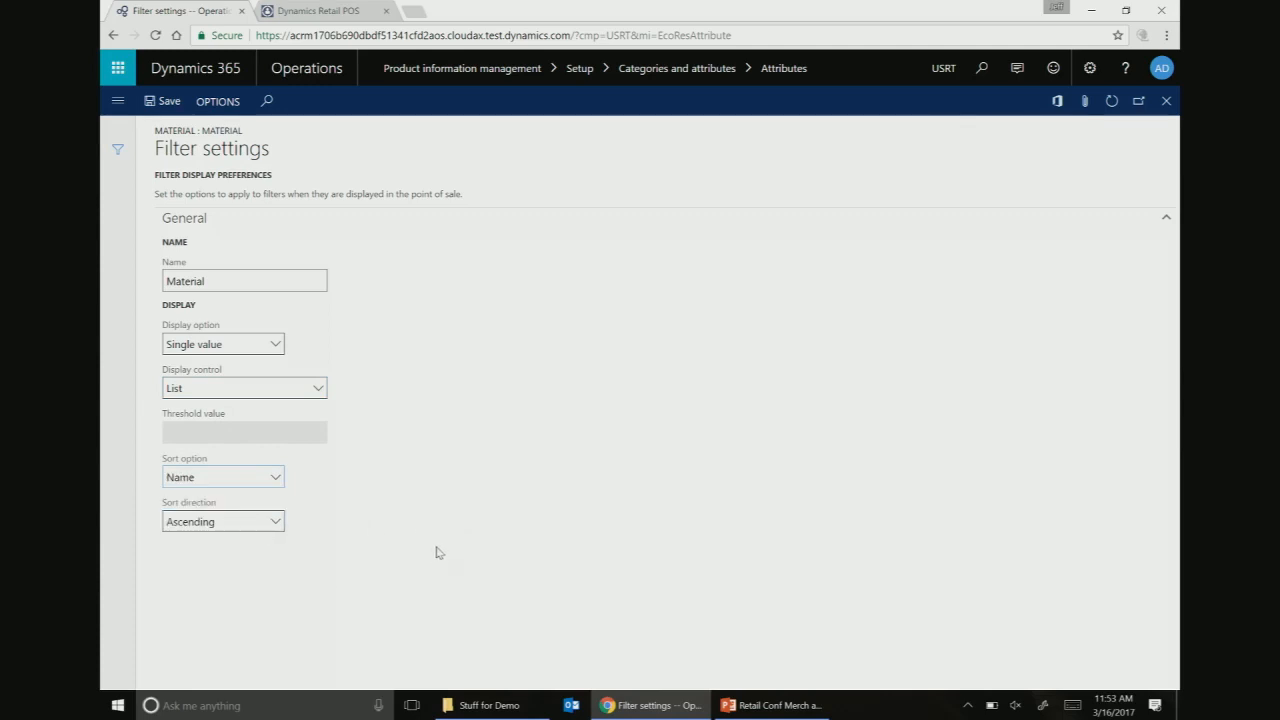
pyautogui.click(165, 109)
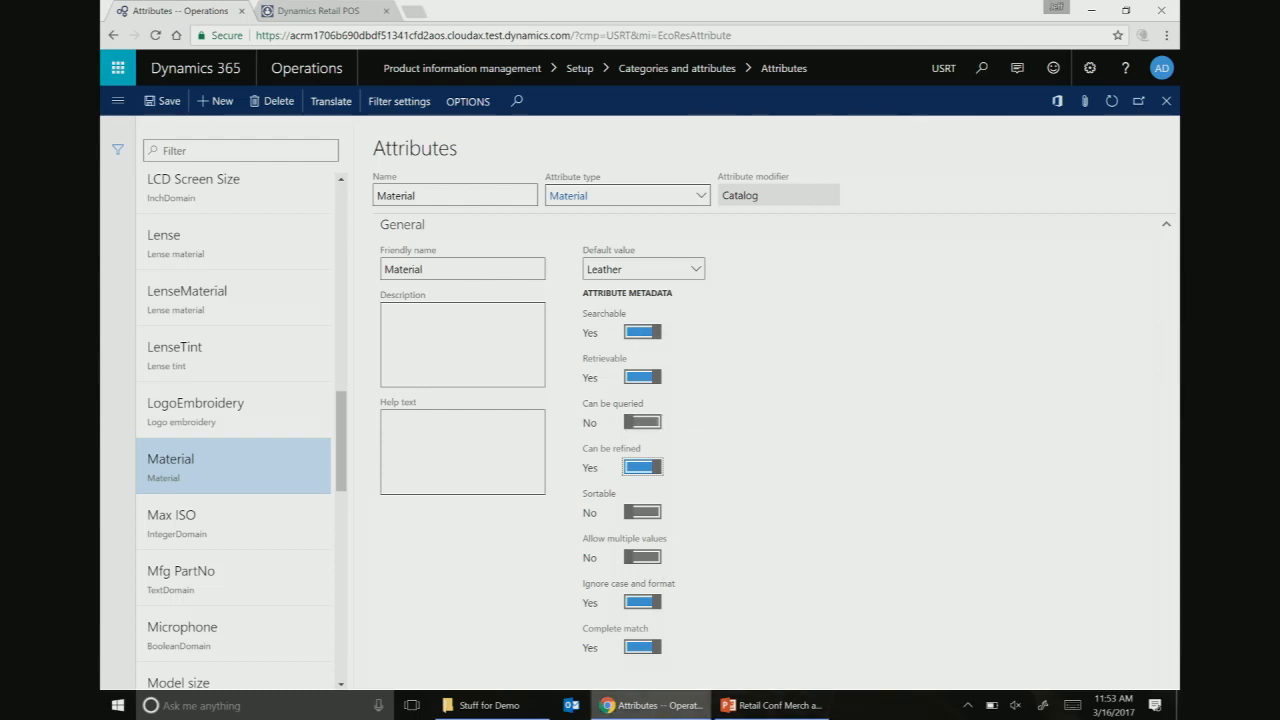
pyautogui.moveTo(650, 705)
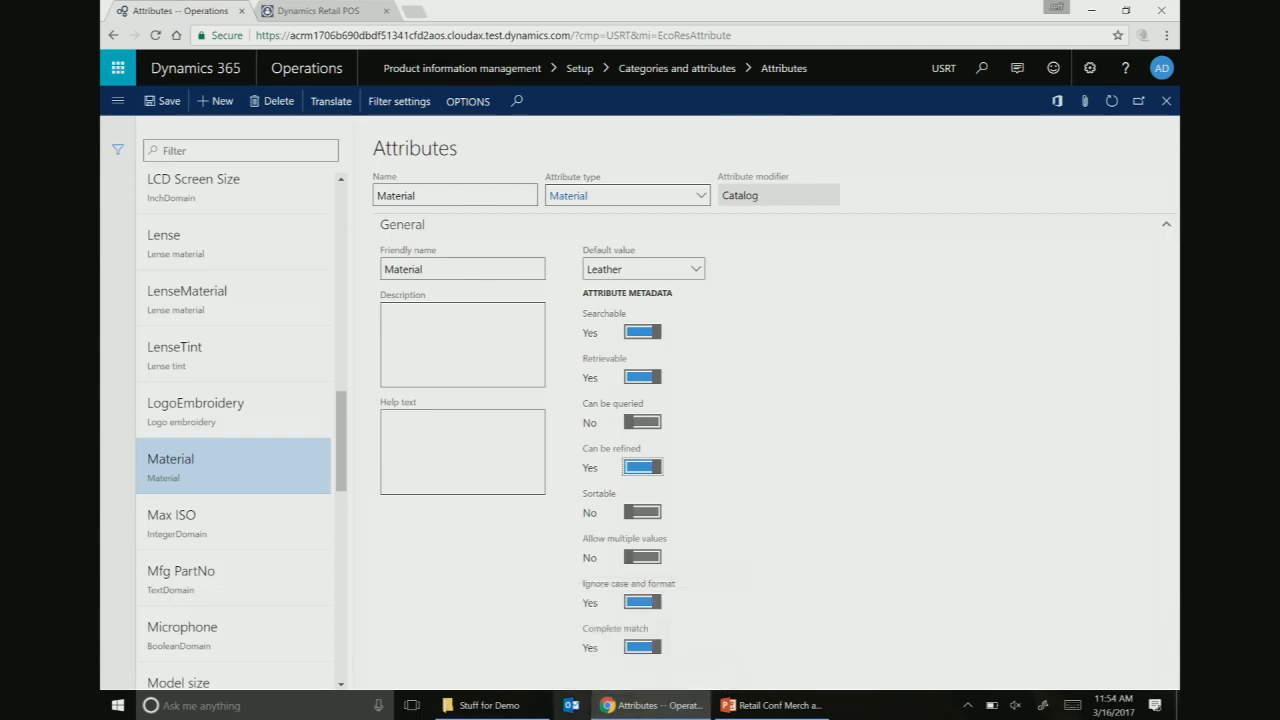
pyautogui.moveTo(540, 711)
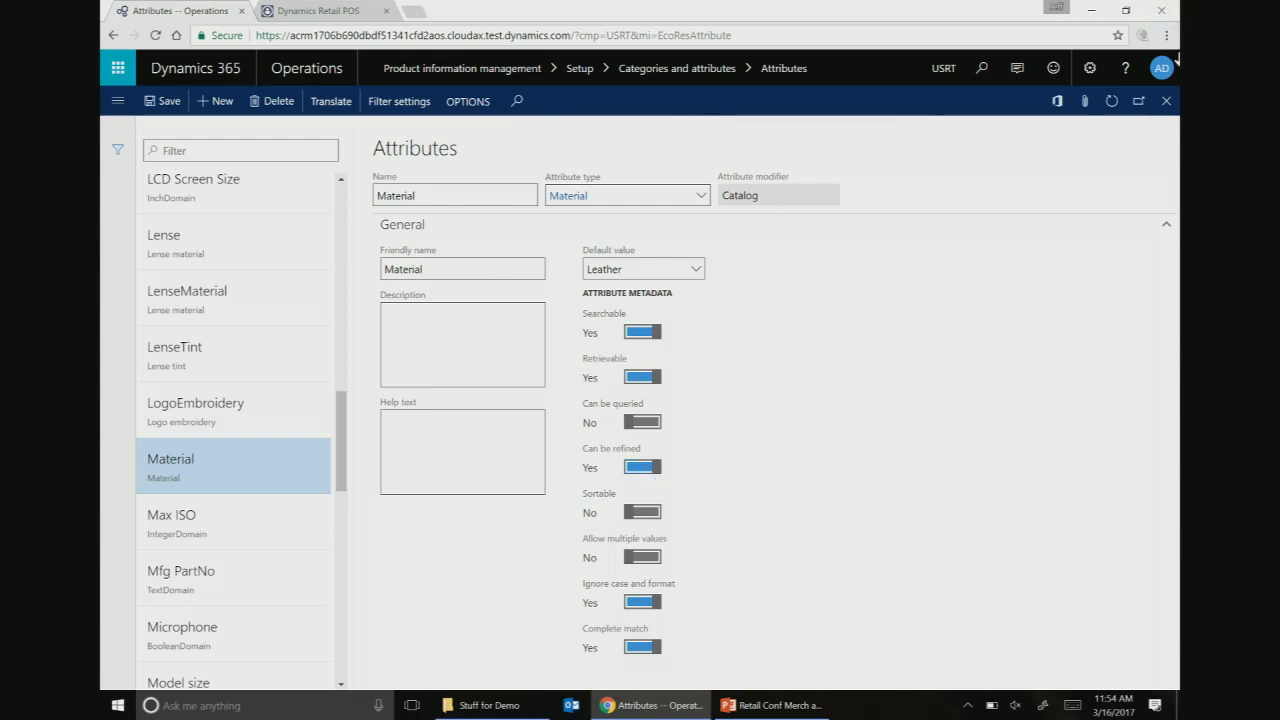
# - On the Attribute groups page, create a new attribute group named Material
pyautogui.click(981, 72)
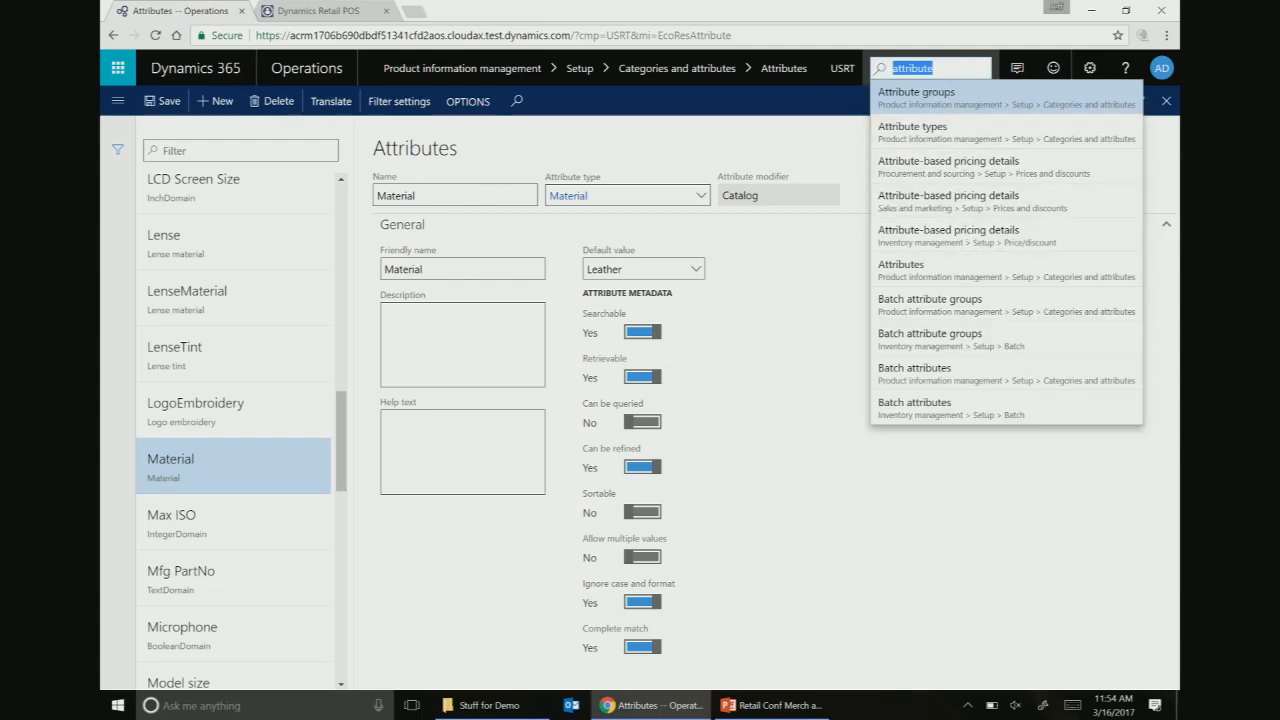
pyautogui.click(958, 107)
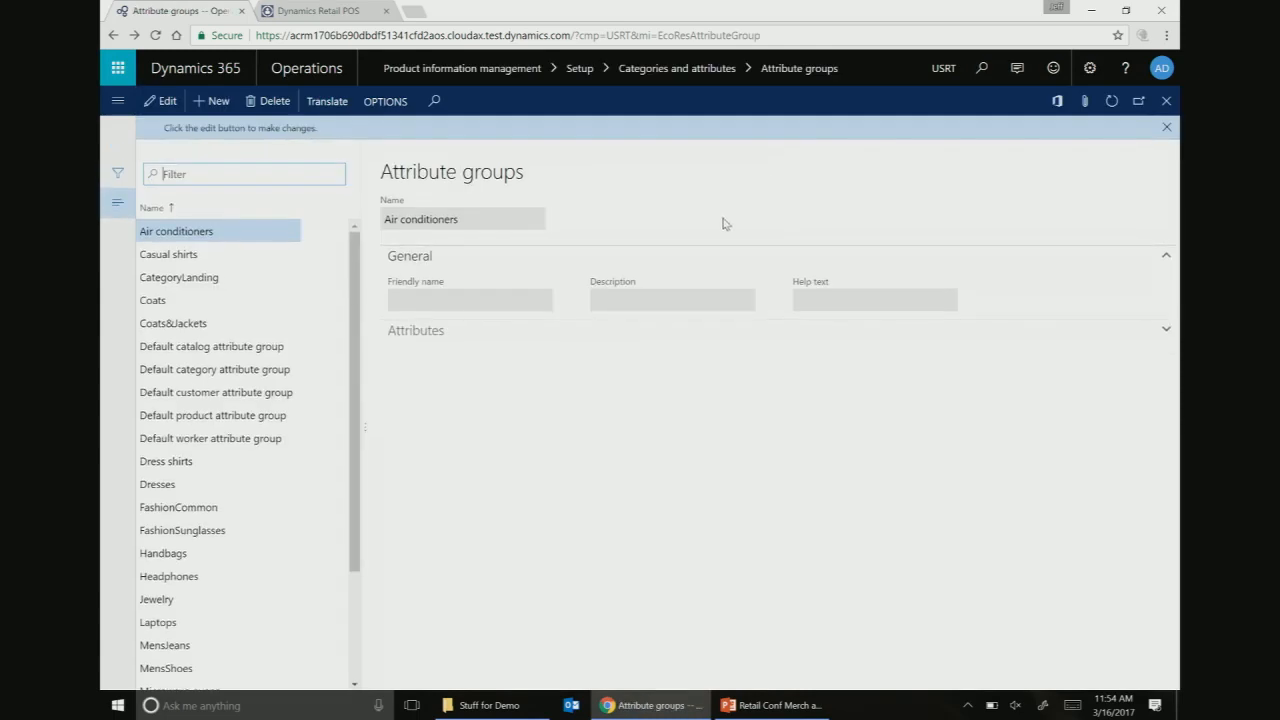
pyautogui.click(191, 558)
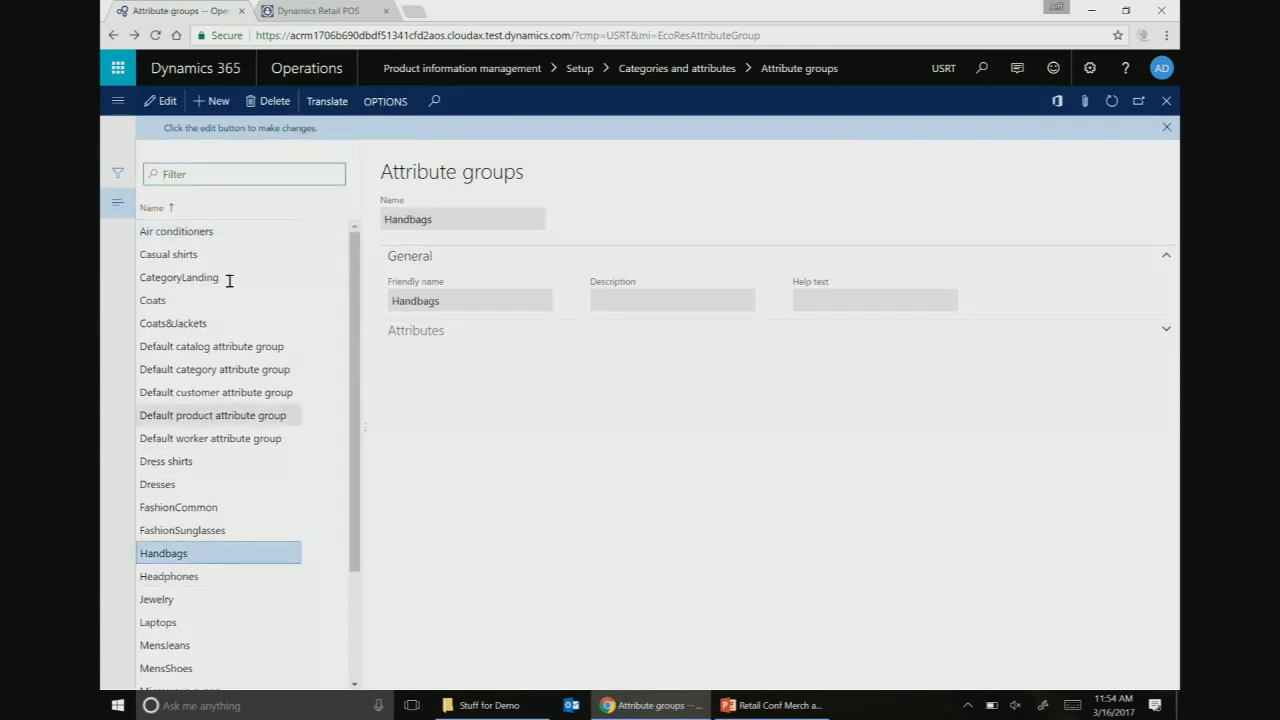
pyautogui.click(210, 101)
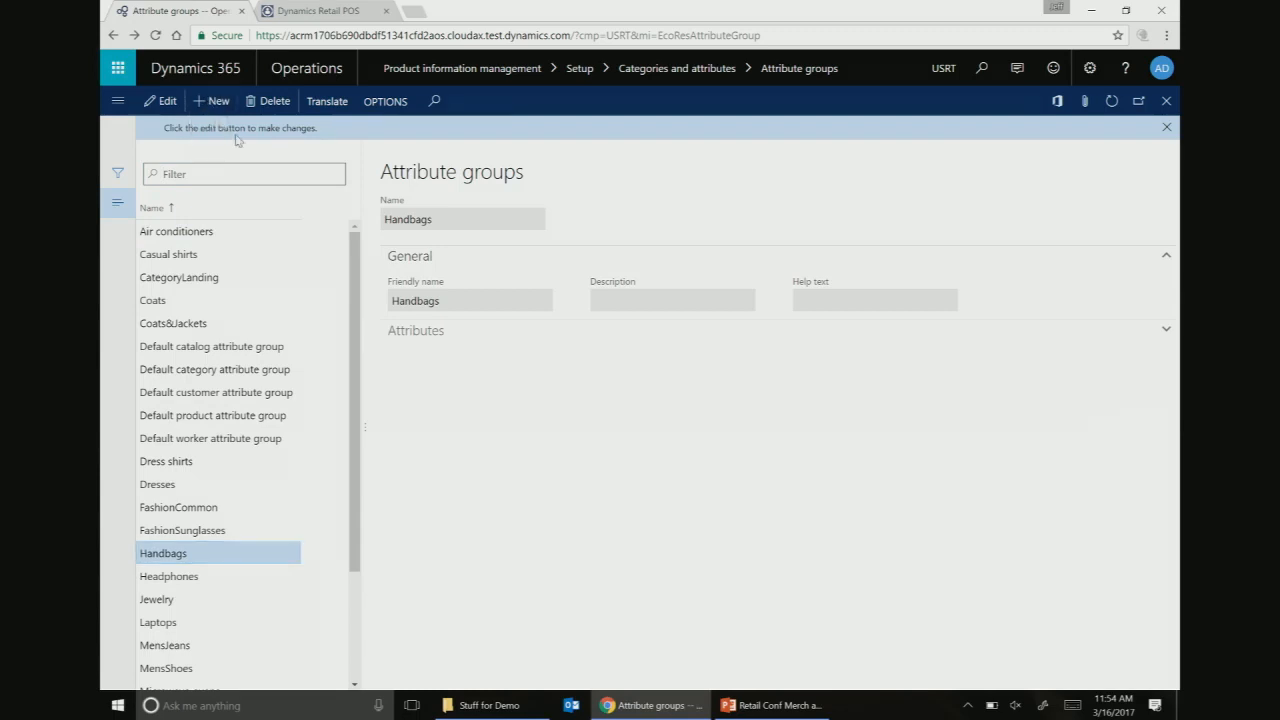
pyautogui.write('Material')
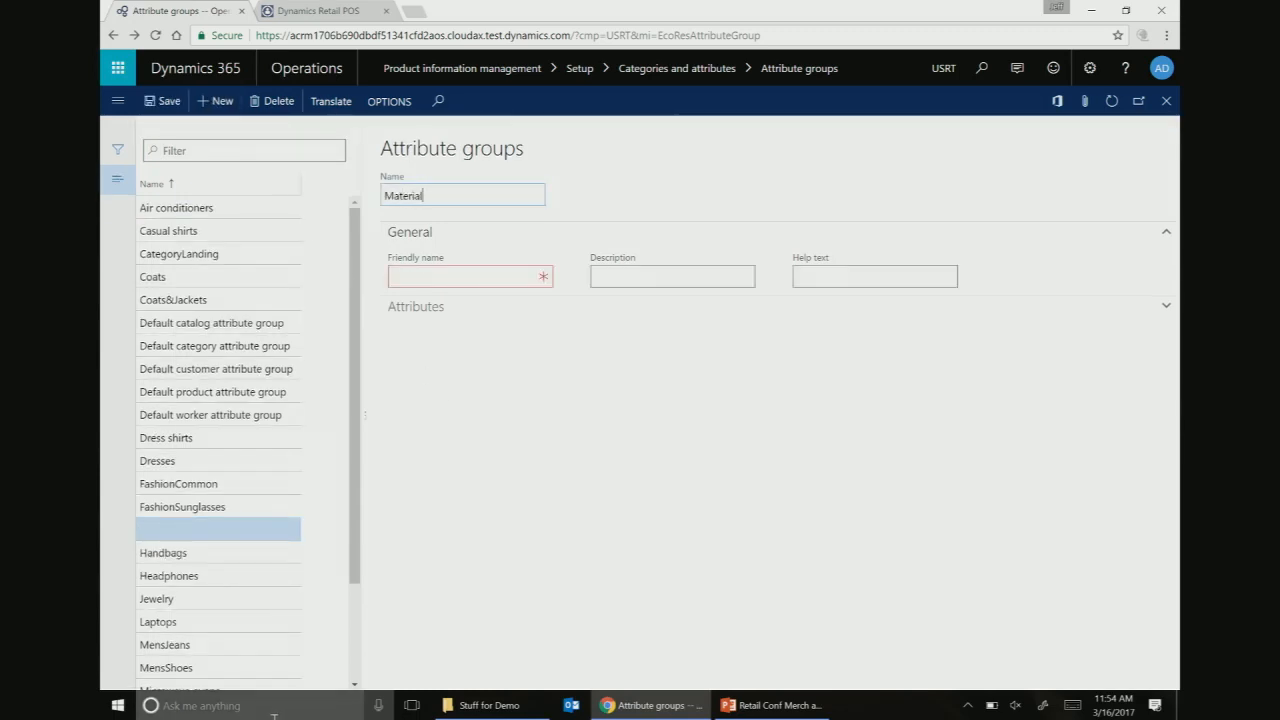
pyautogui.click(505, 276)
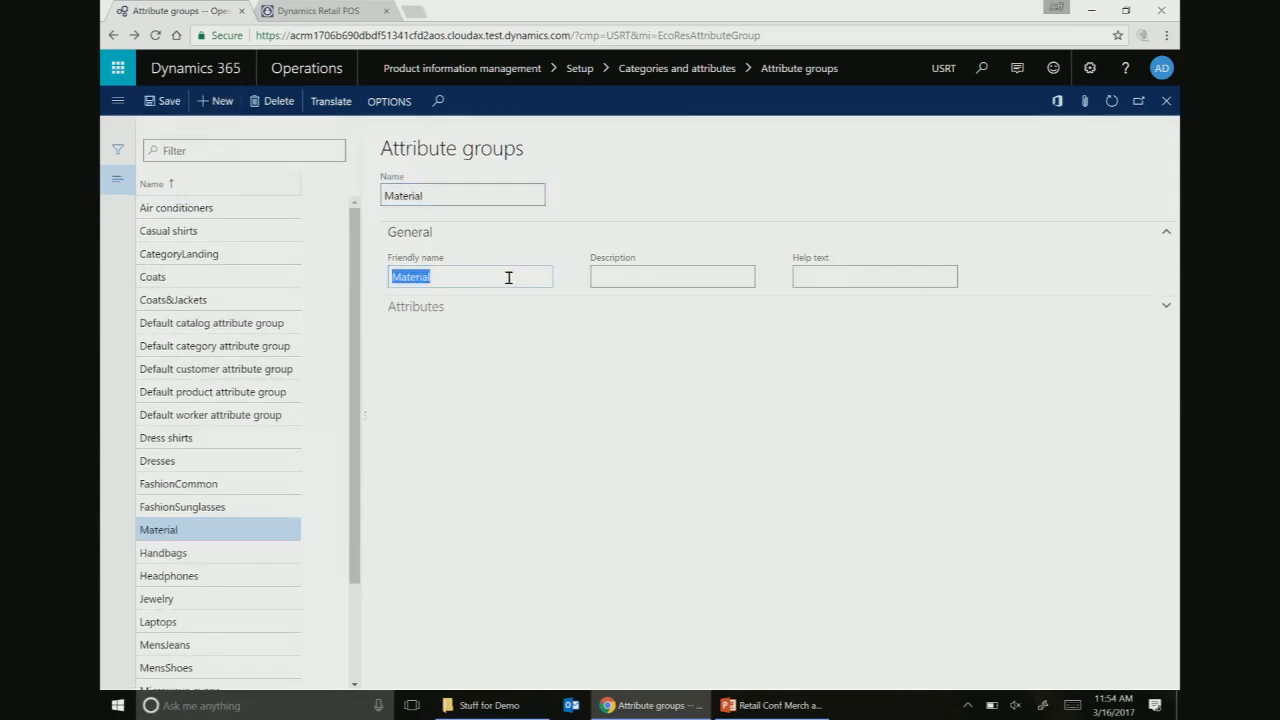
# - Add the Material attribute to the group, found by filtering for 'materi', with default value Leather
pyautogui.click(410, 306)
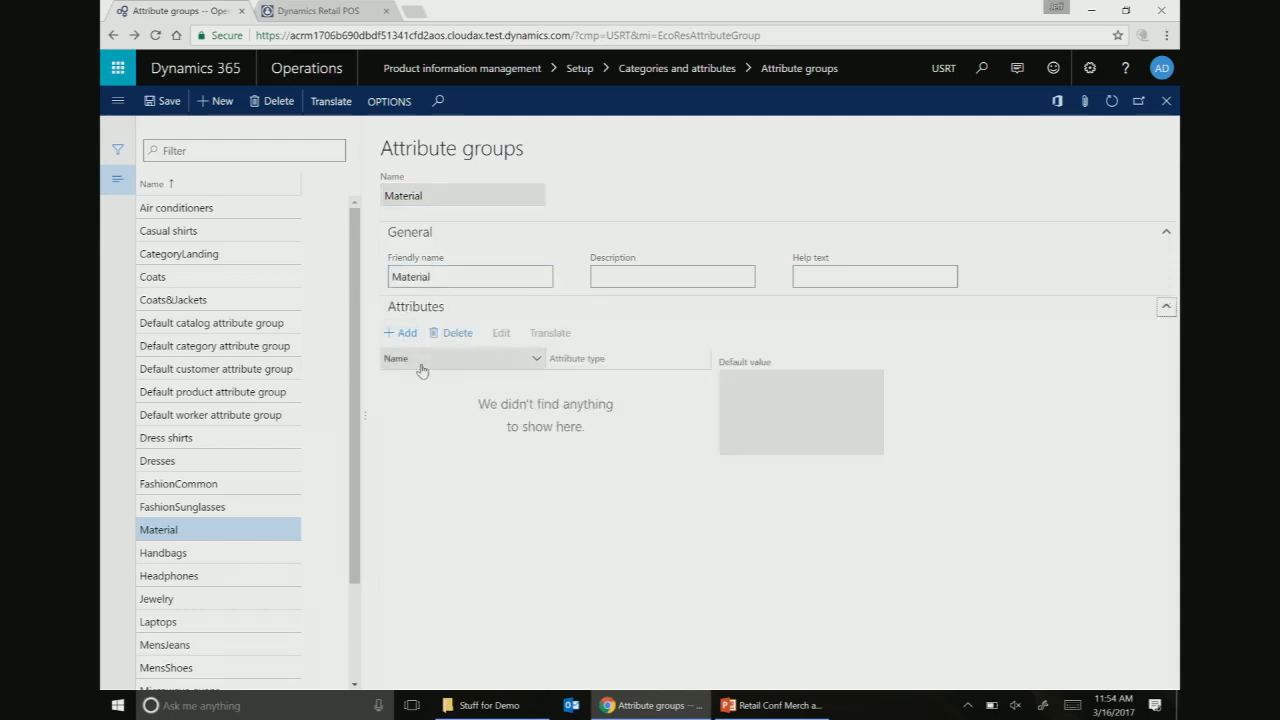
pyautogui.click(403, 332)
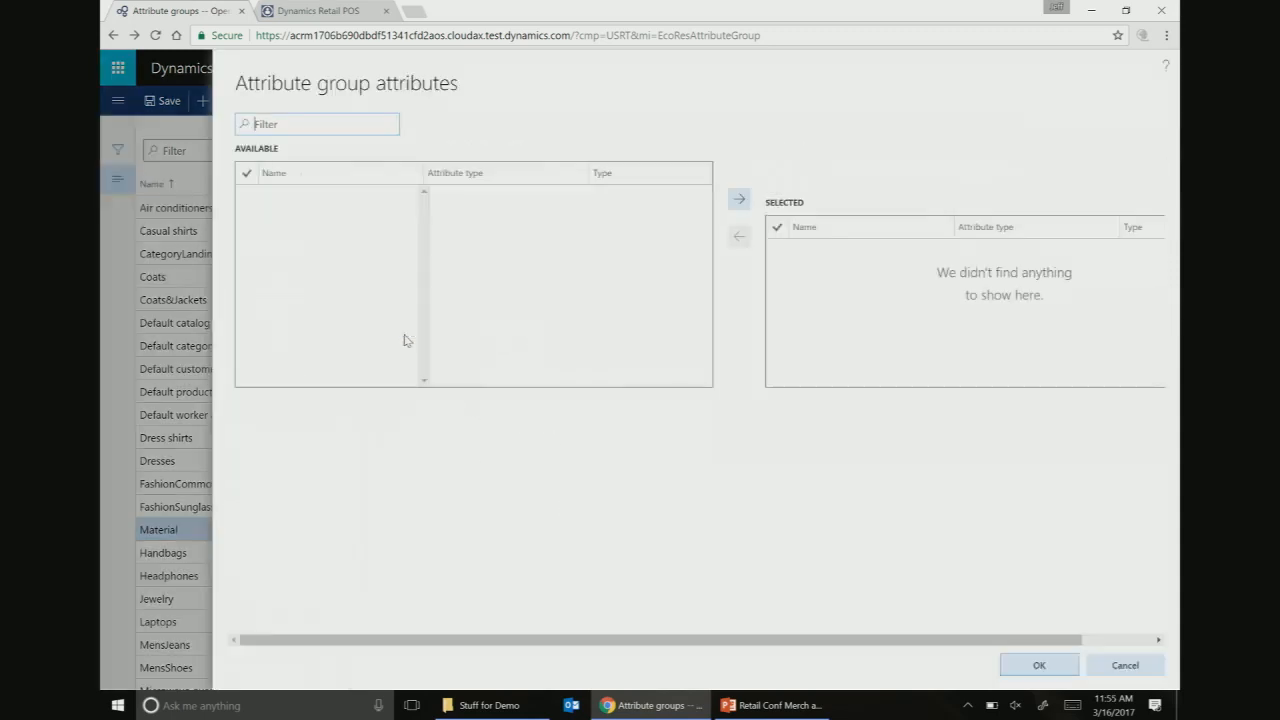
pyautogui.click(306, 126)
pyautogui.write('mat')
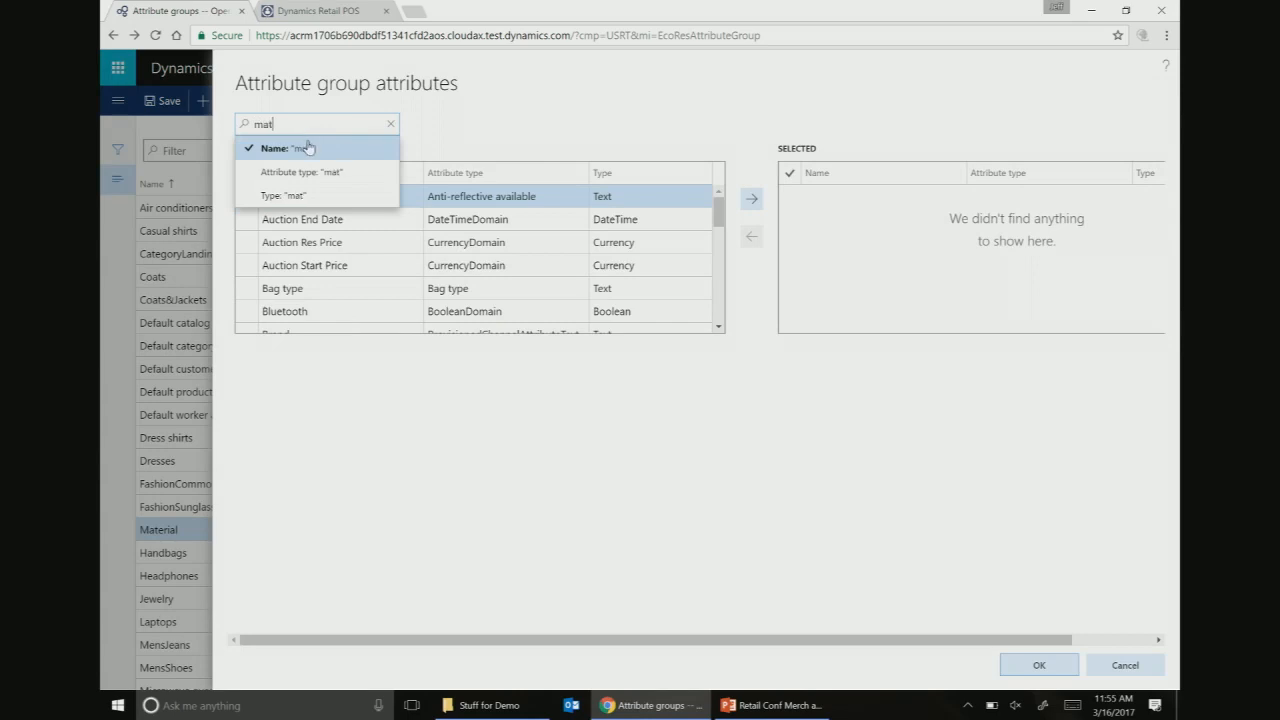
pyautogui.write('eri')
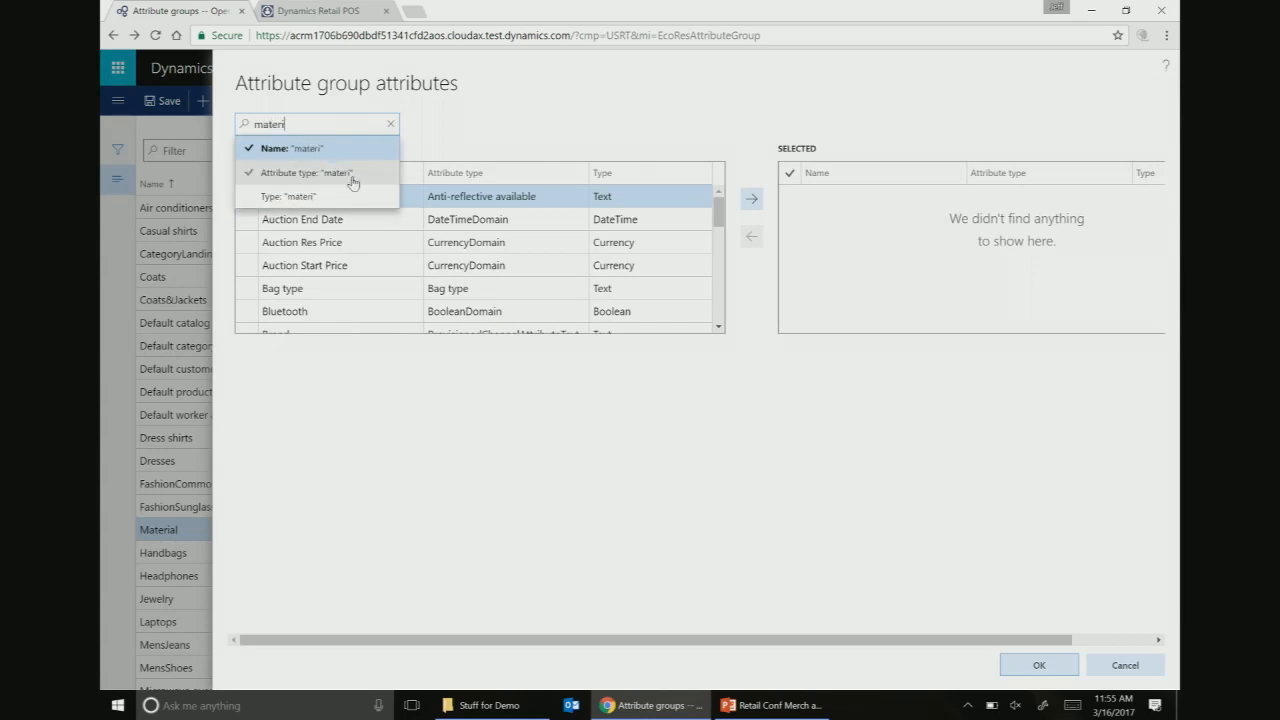
pyautogui.click(345, 150)
pyautogui.click(247, 197)
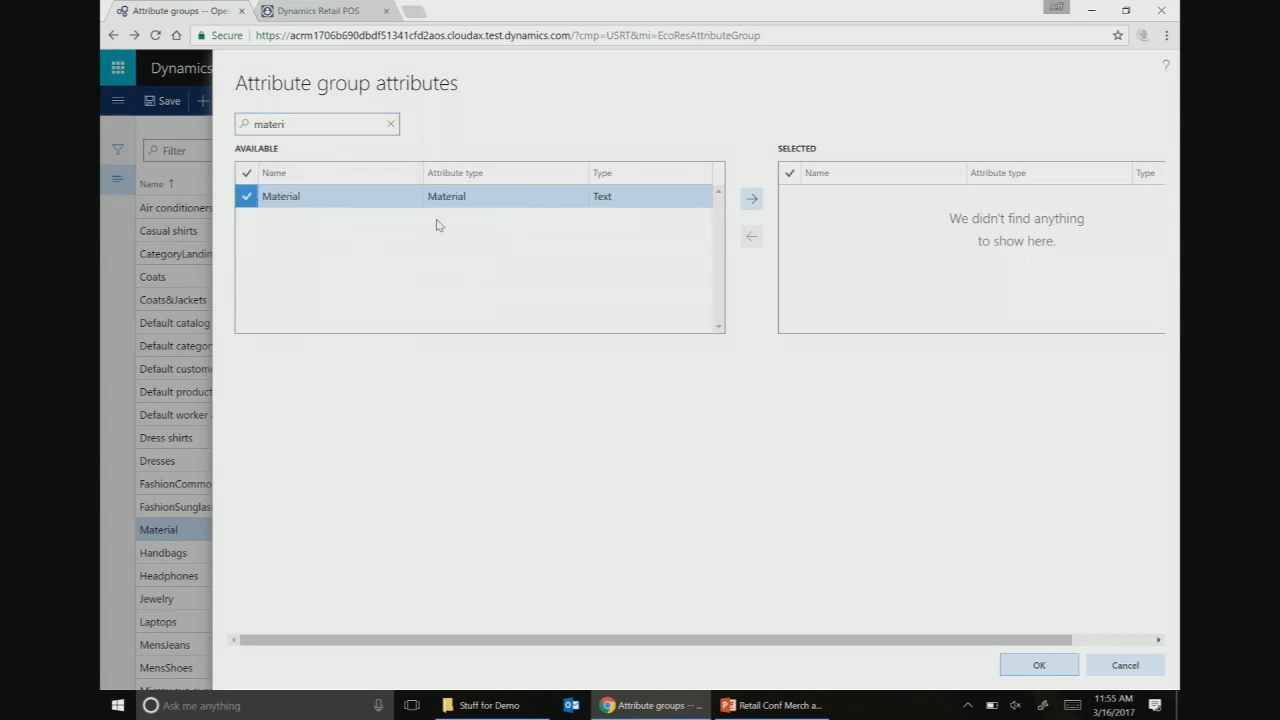
pyautogui.click(752, 198)
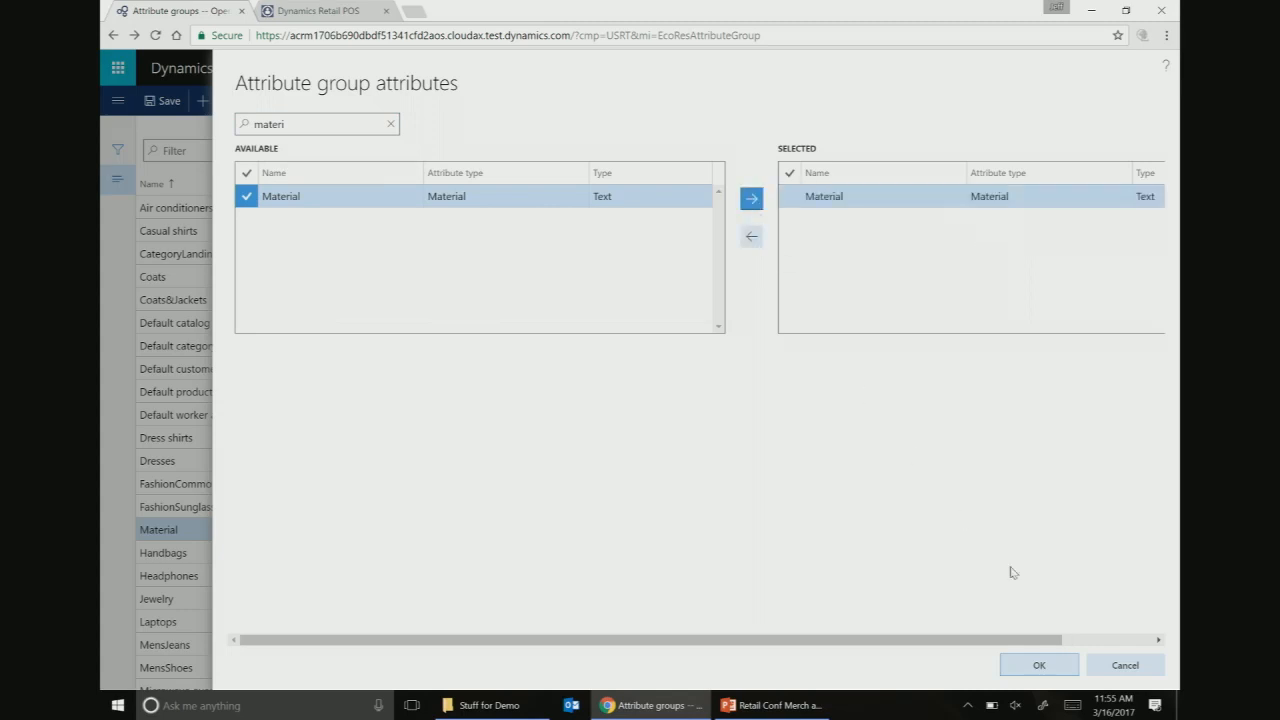
pyautogui.click(1039, 666)
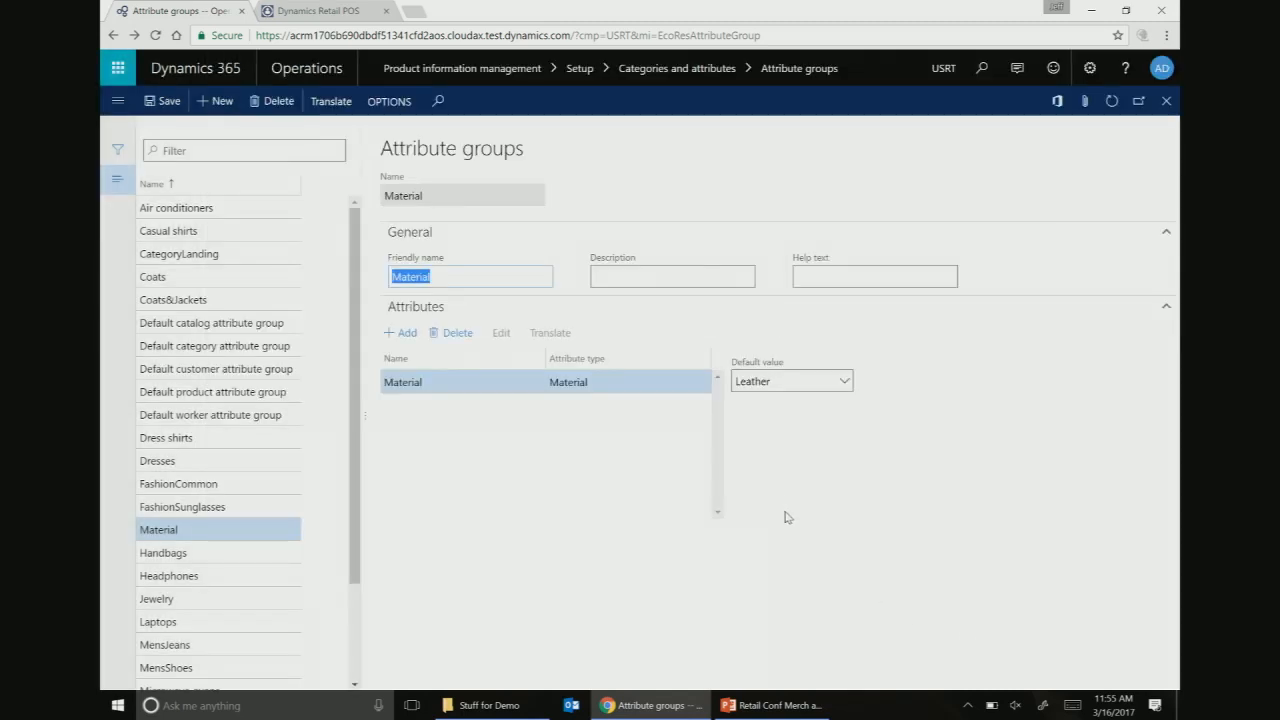
pyautogui.click(843, 389)
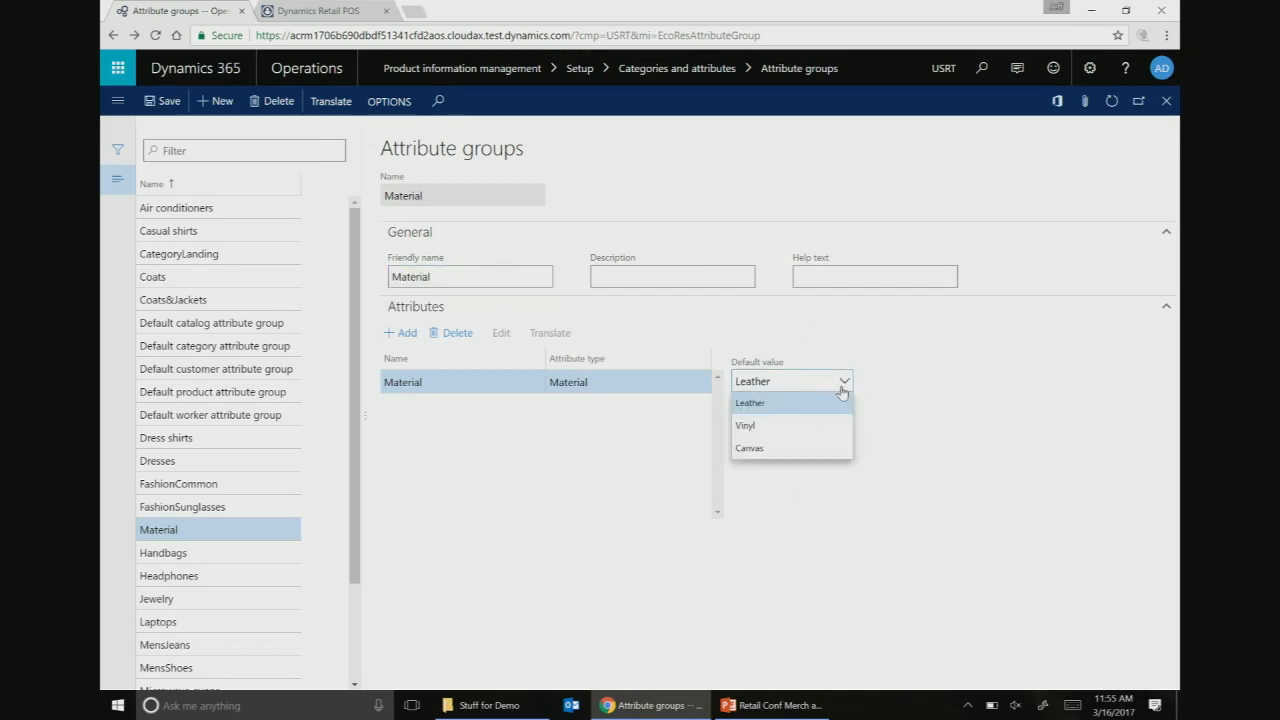
pyautogui.click(843, 390)
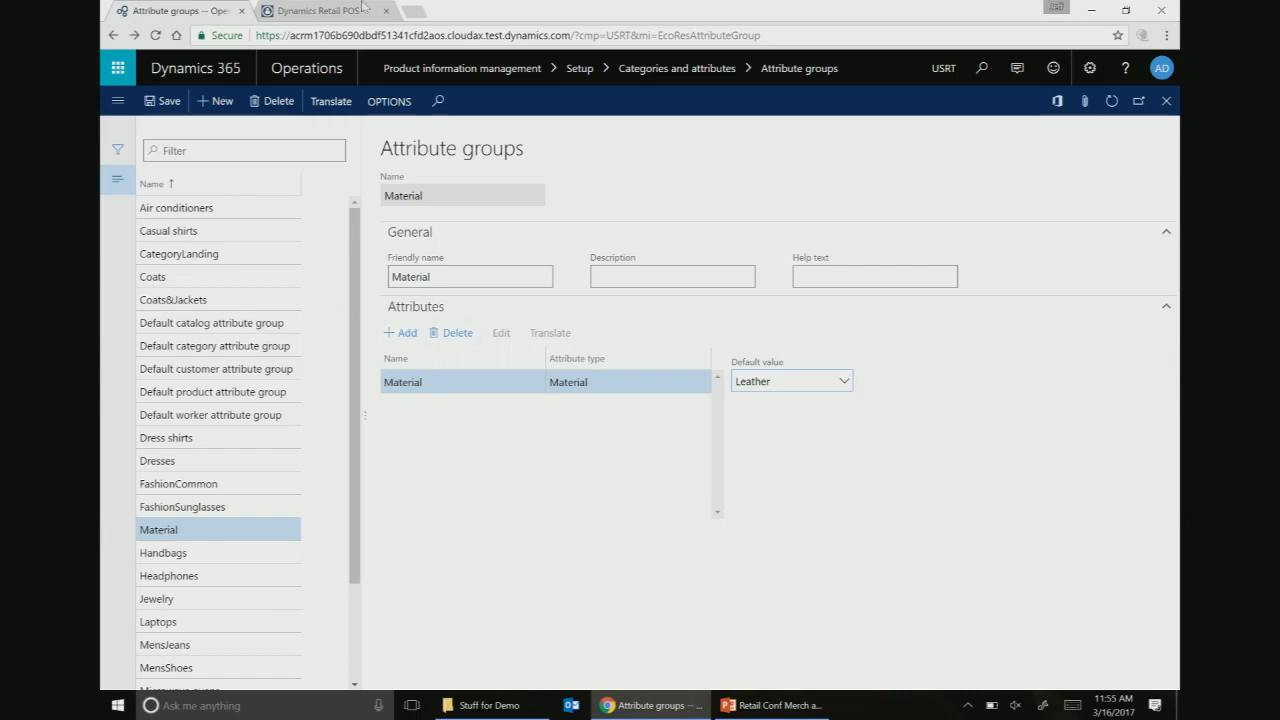
# - Close Attribute groups and search 'naviga' to open Channel navigation categories
pyautogui.moveTo(488, 705)
pyautogui.click(1167, 102)
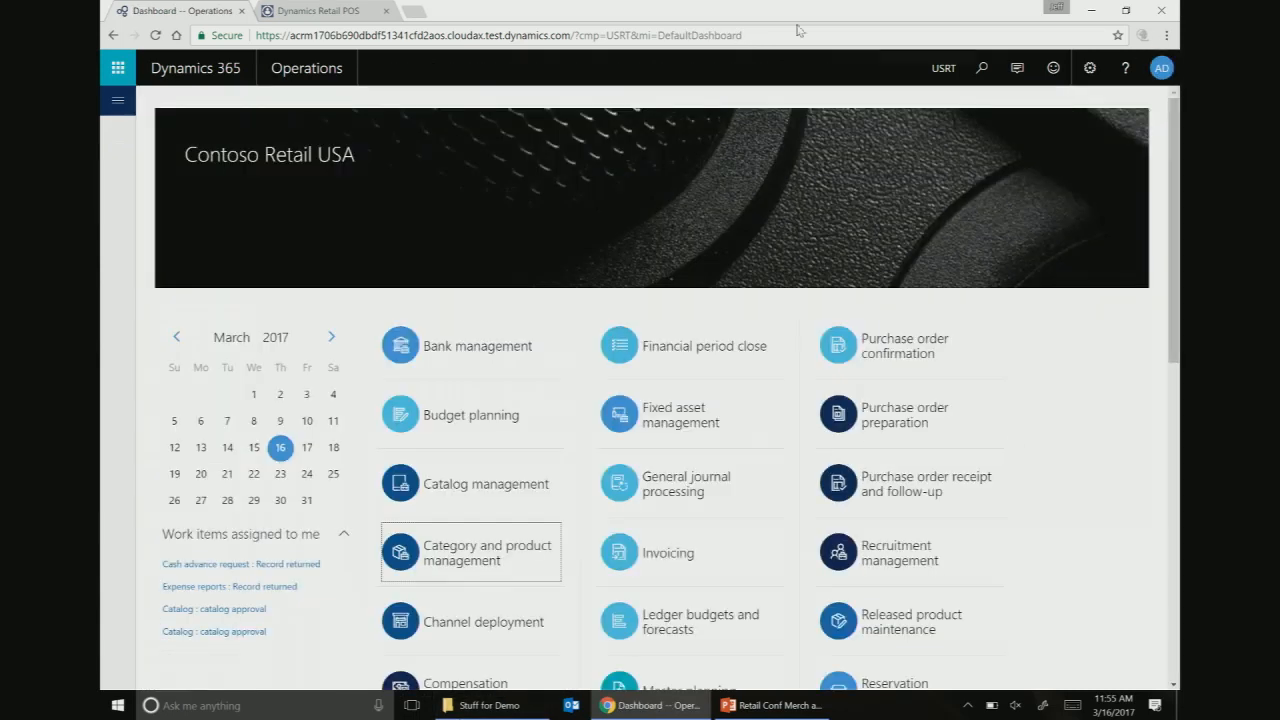
pyautogui.click(982, 67)
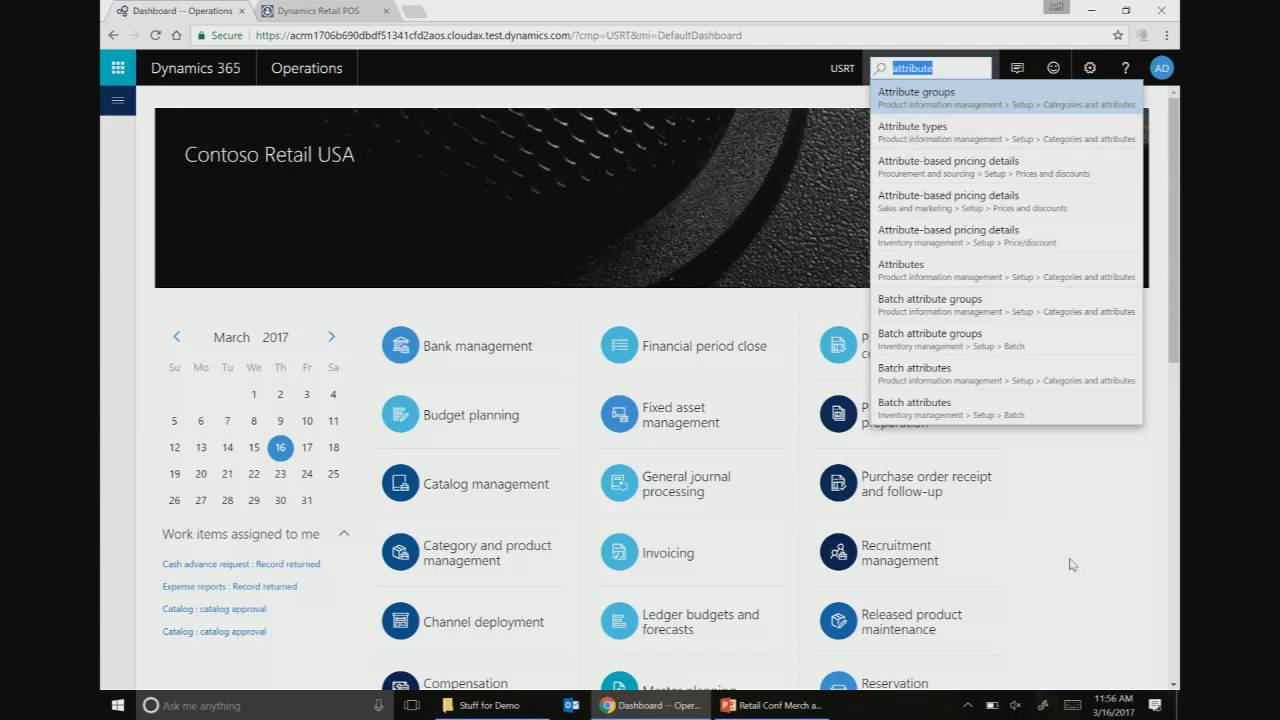
pyautogui.click(944, 73)
pyautogui.moveTo(947, 68); pyautogui.dragTo(853, 62)
pyautogui.write('navigat')
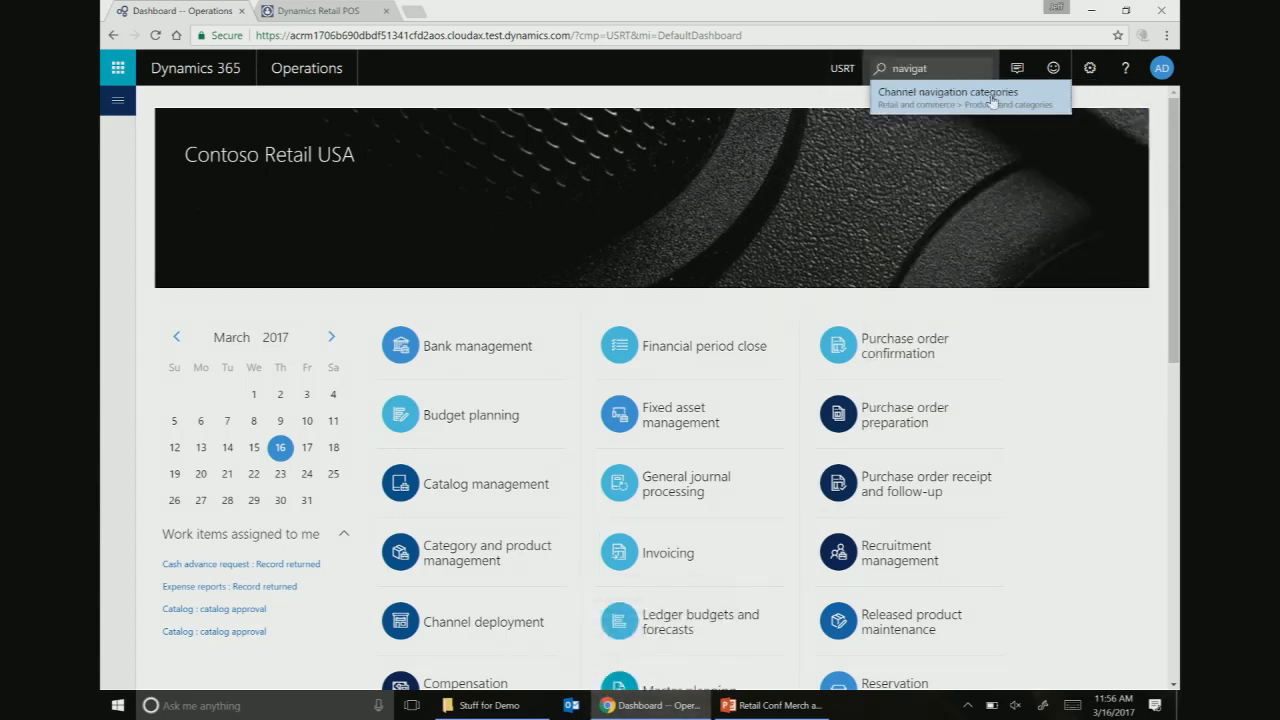
pyautogui.press('Return')
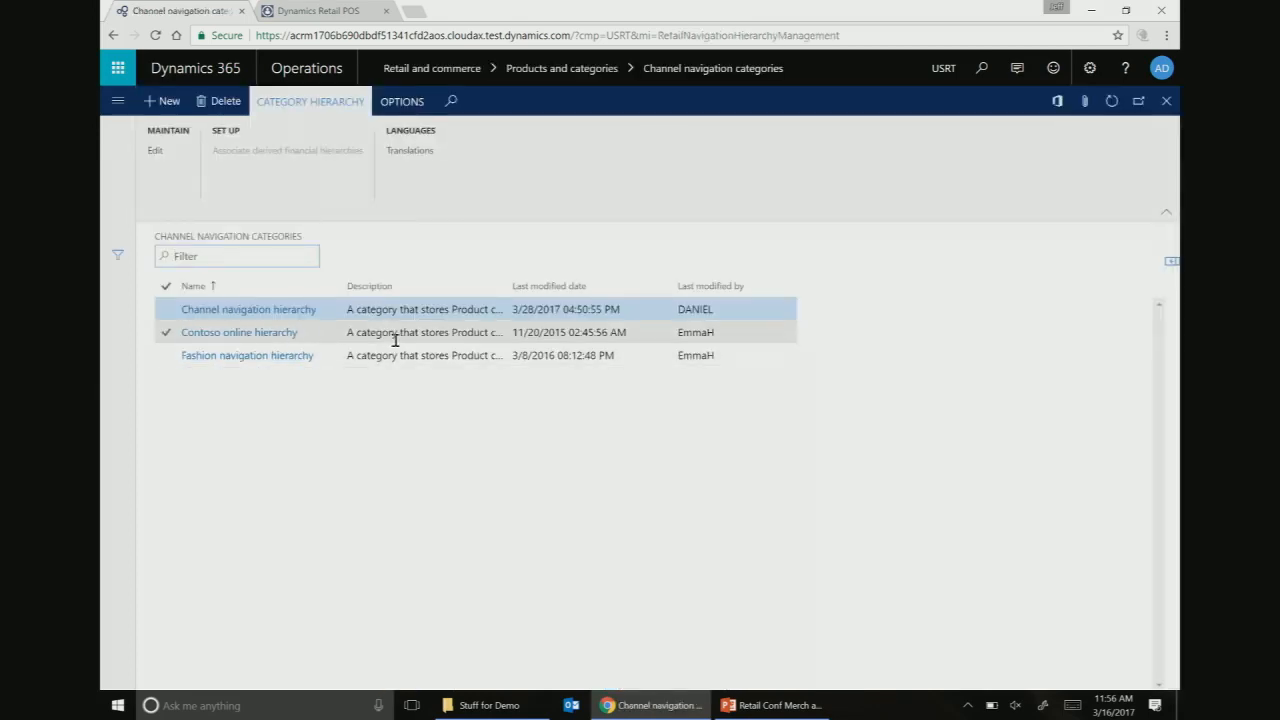
# - Open the Fashion navigation hierarchy and show the Handbags category's Product attribute groups
pyautogui.click(390, 351)
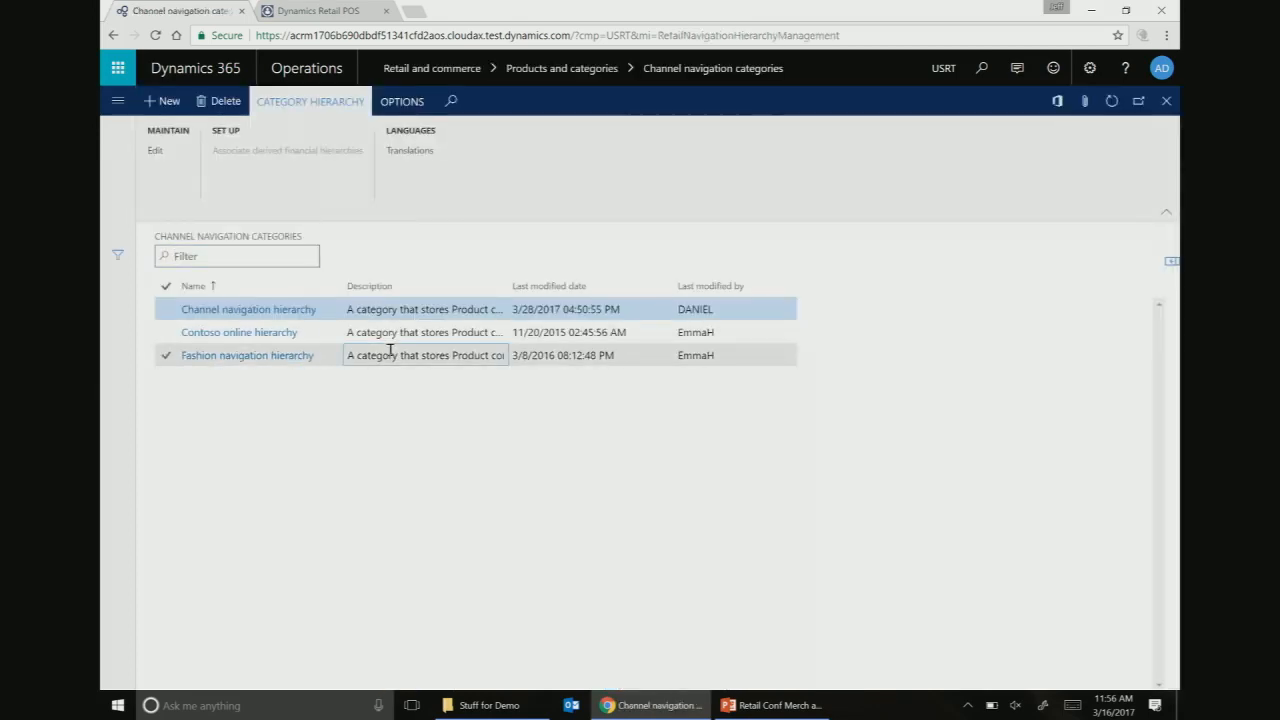
pyautogui.click(287, 357)
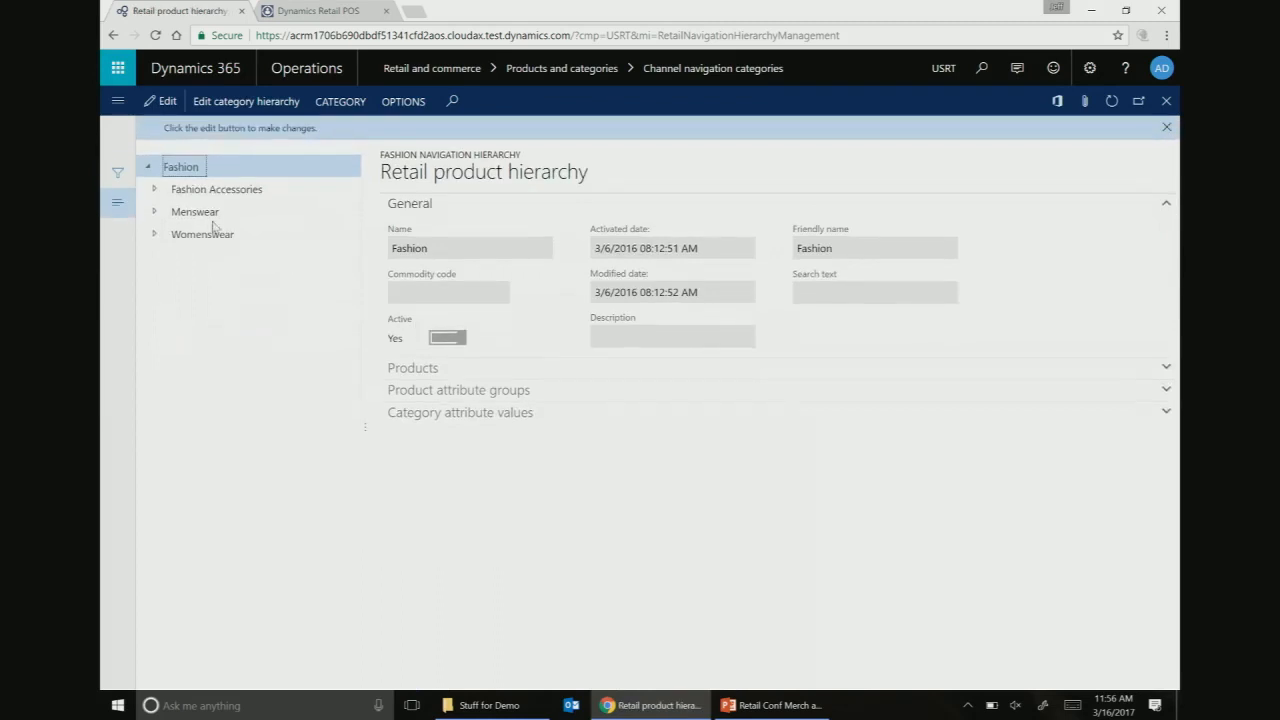
pyautogui.click(155, 189)
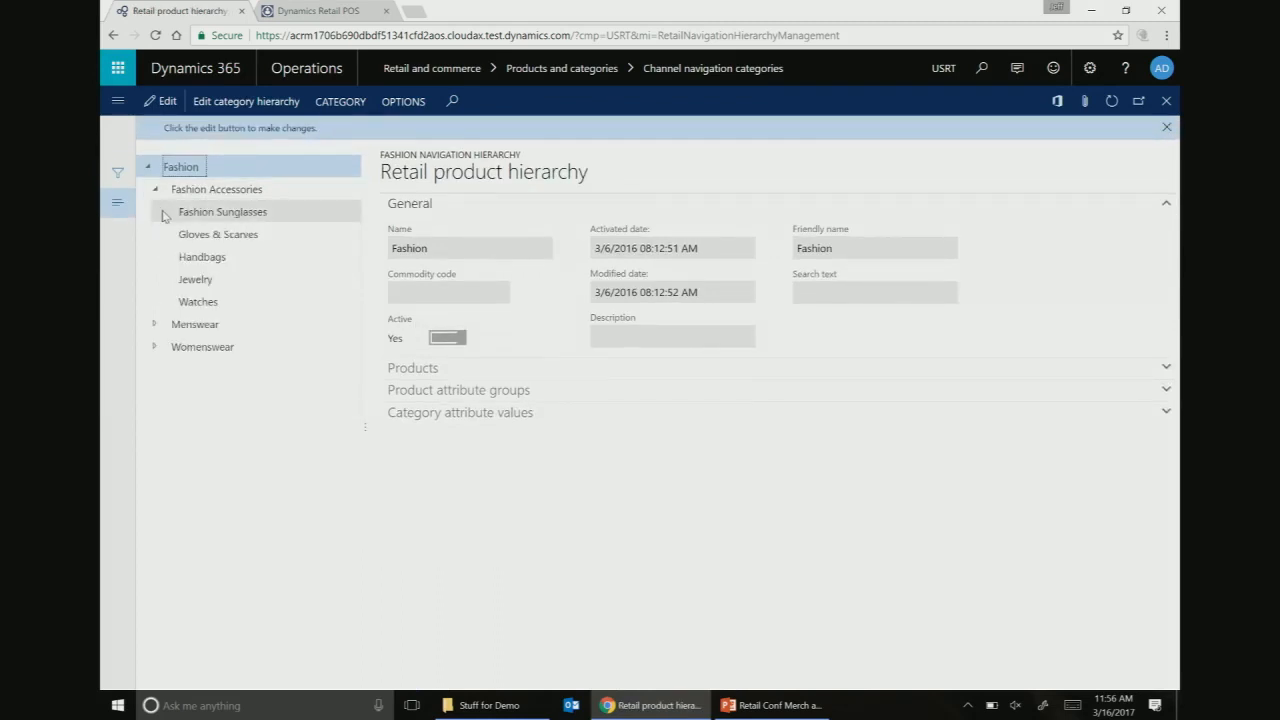
pyautogui.click(204, 257)
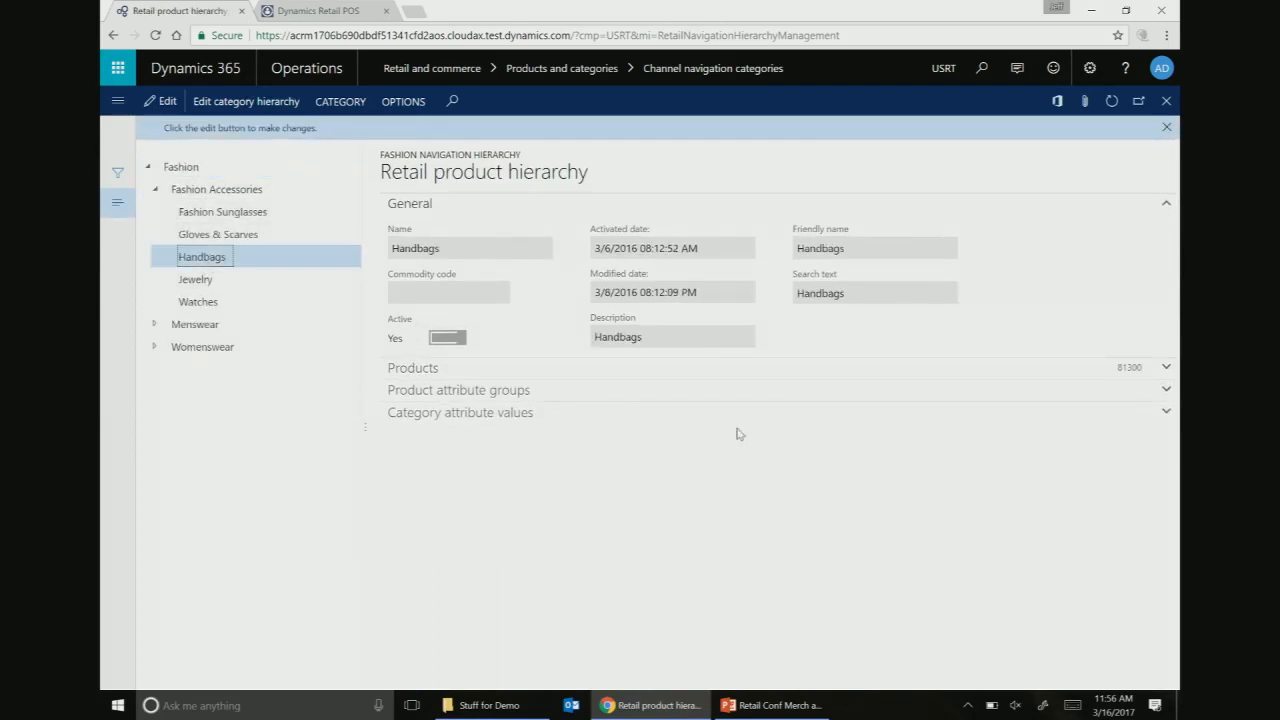
pyautogui.click(825, 397)
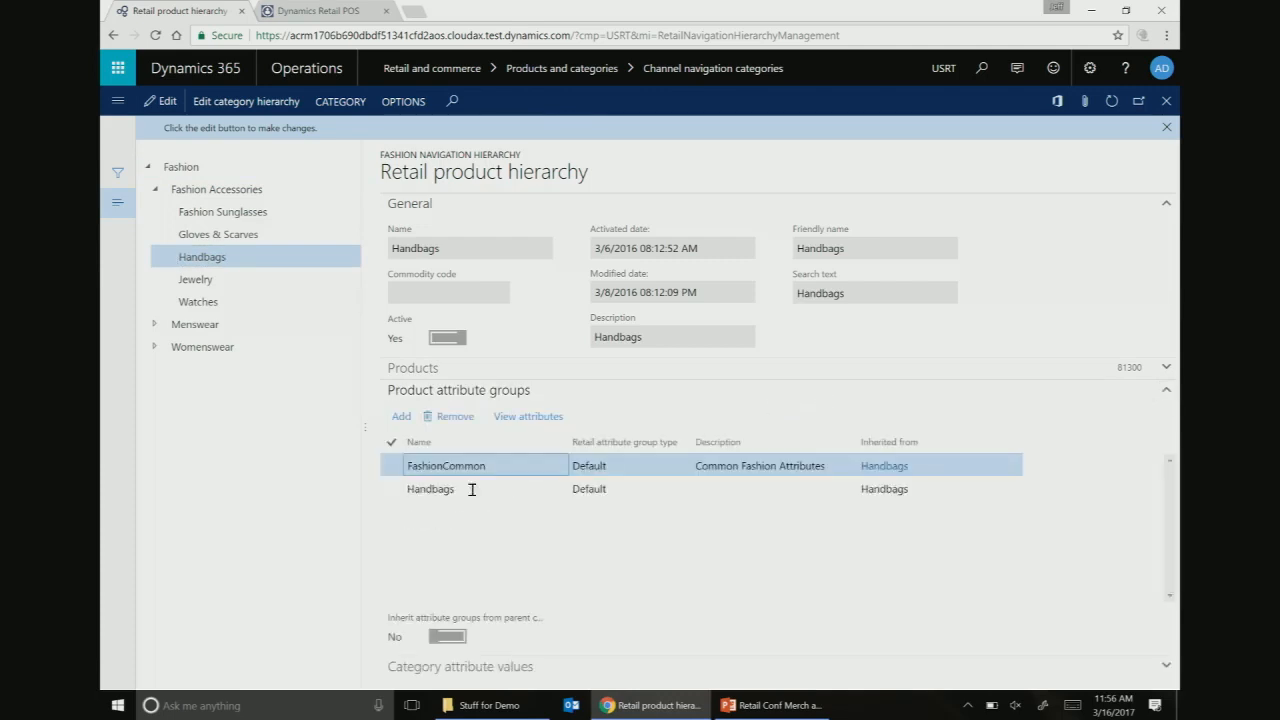
# - Point out the existing FashionCommon and Handbags attribute group rows
pyautogui.click(424, 463)
pyautogui.click(449, 486)
pyautogui.click(464, 468)
pyautogui.click(452, 488)
# - Filter attribute groups for 'mater' and move the Material group into the selected groups
pyautogui.click(400, 421)
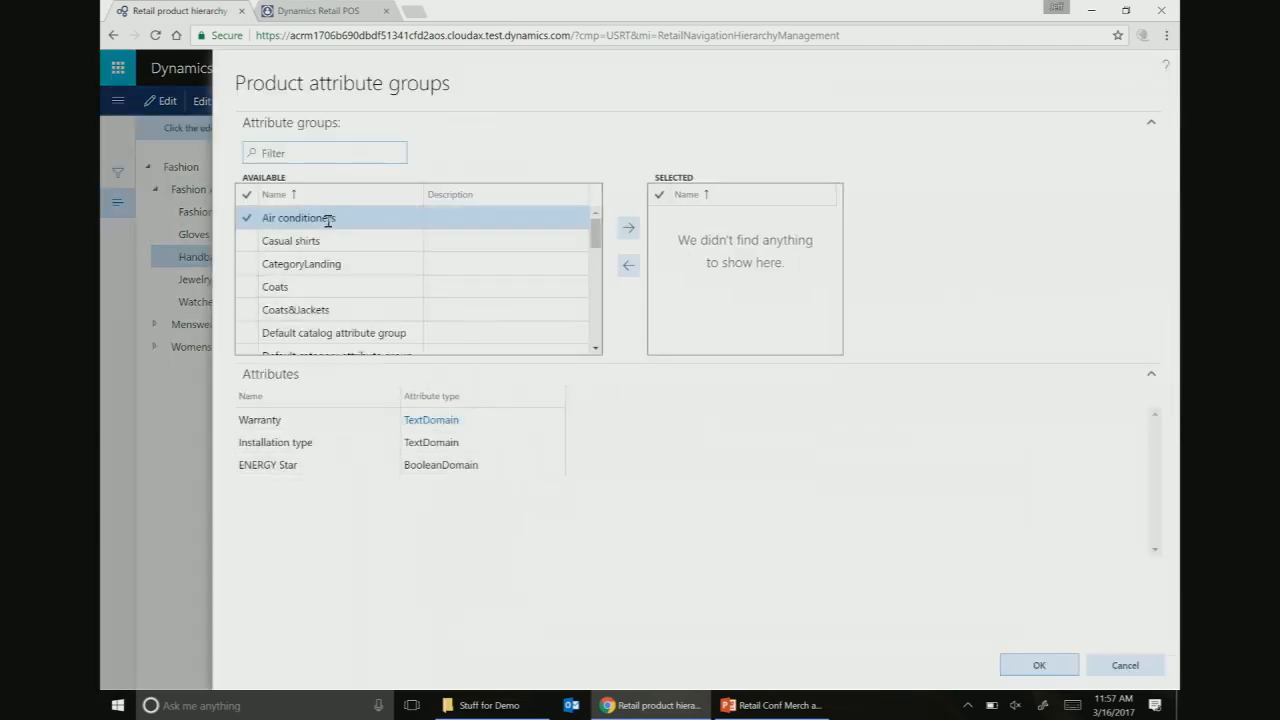
pyautogui.write('mater')
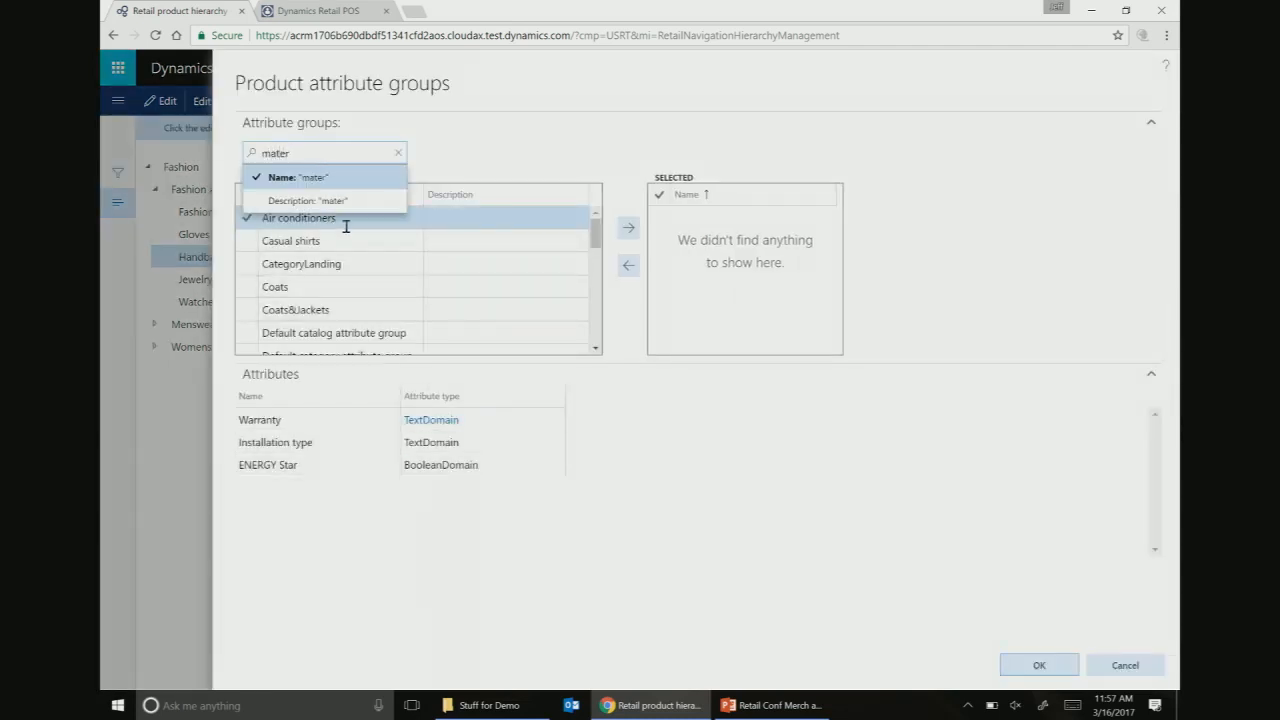
pyautogui.press('Return')
pyautogui.click(292, 222)
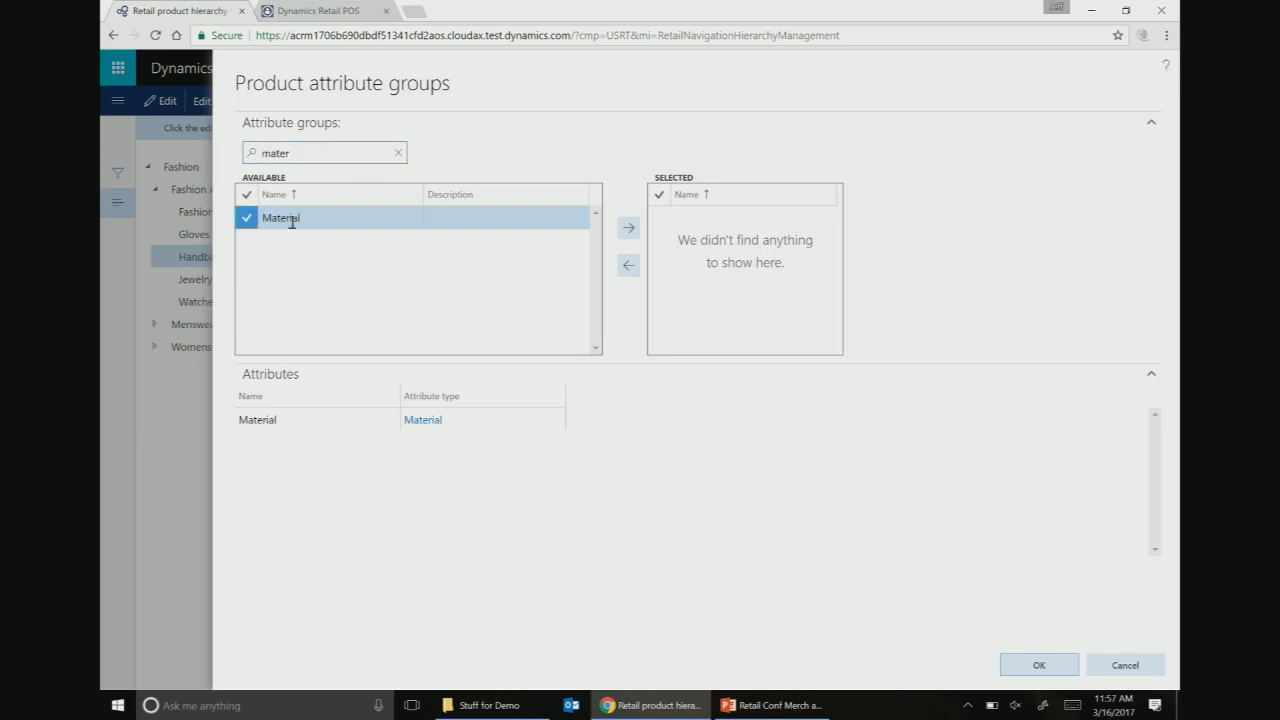
pyautogui.click(629, 228)
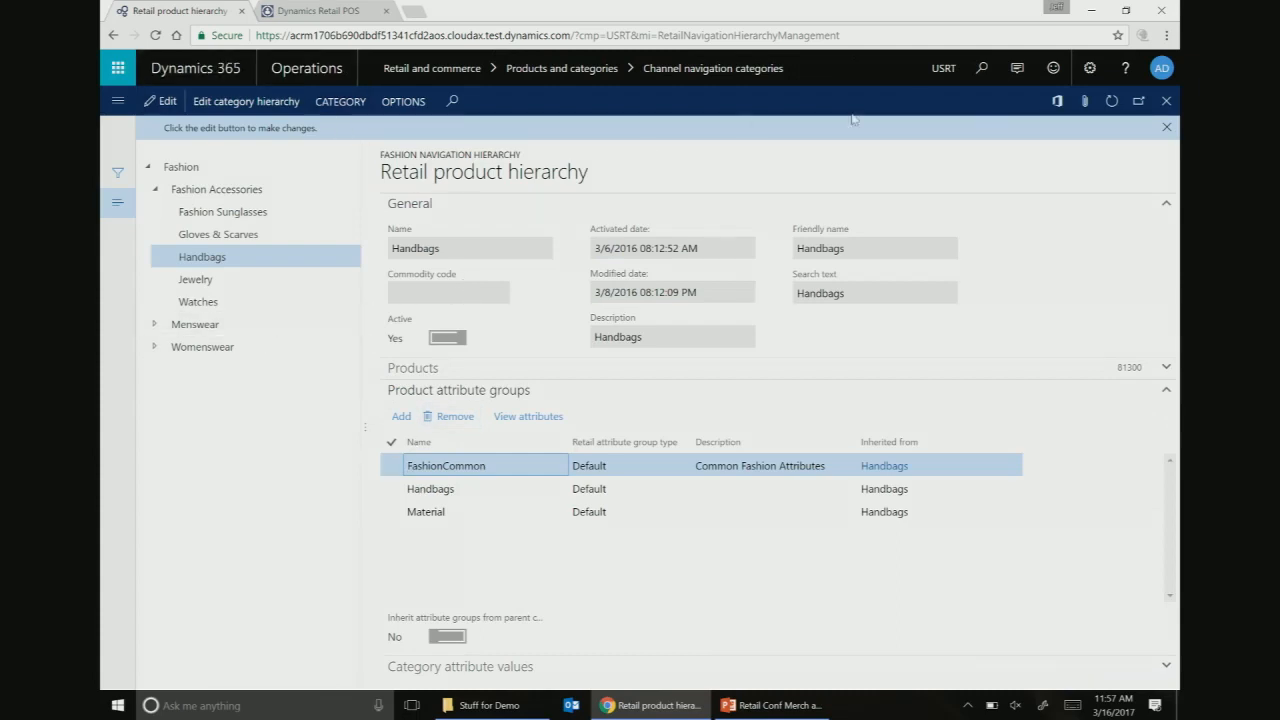
# - Open Released products by category and filter to Fashion > Fashion Accessories > Handbags
pyautogui.click(979, 70)
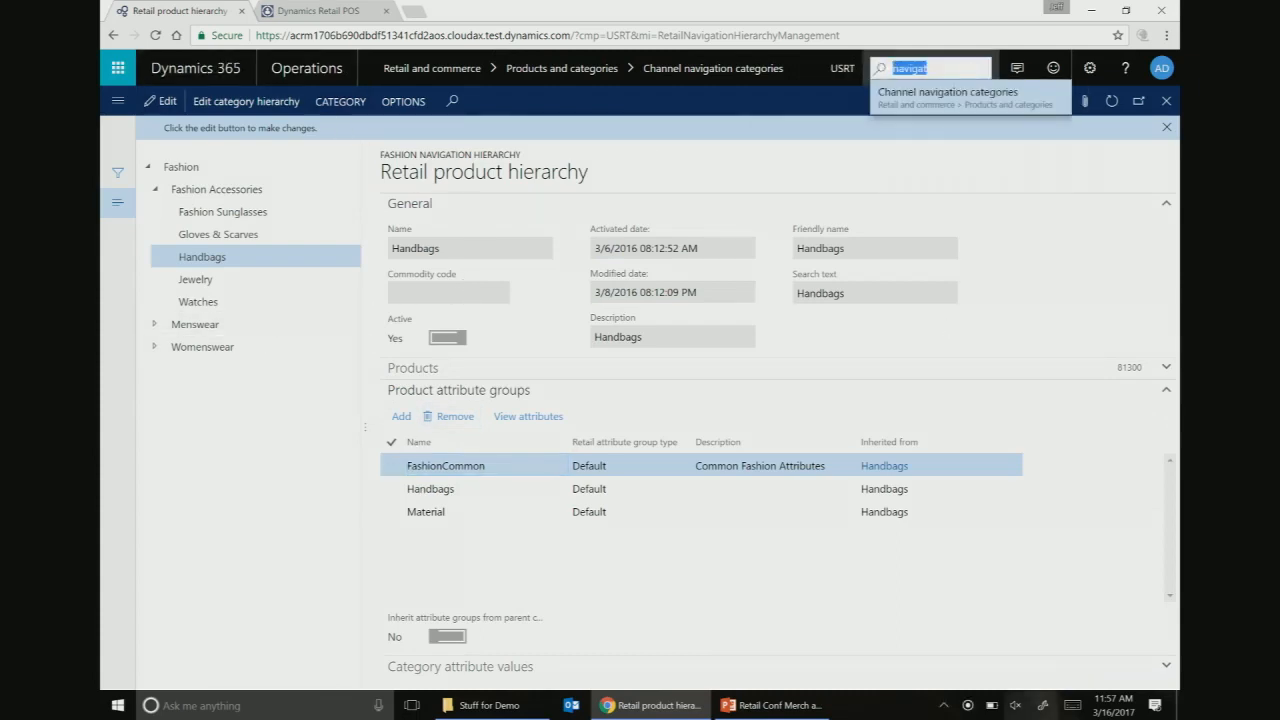
pyautogui.write('released prod')
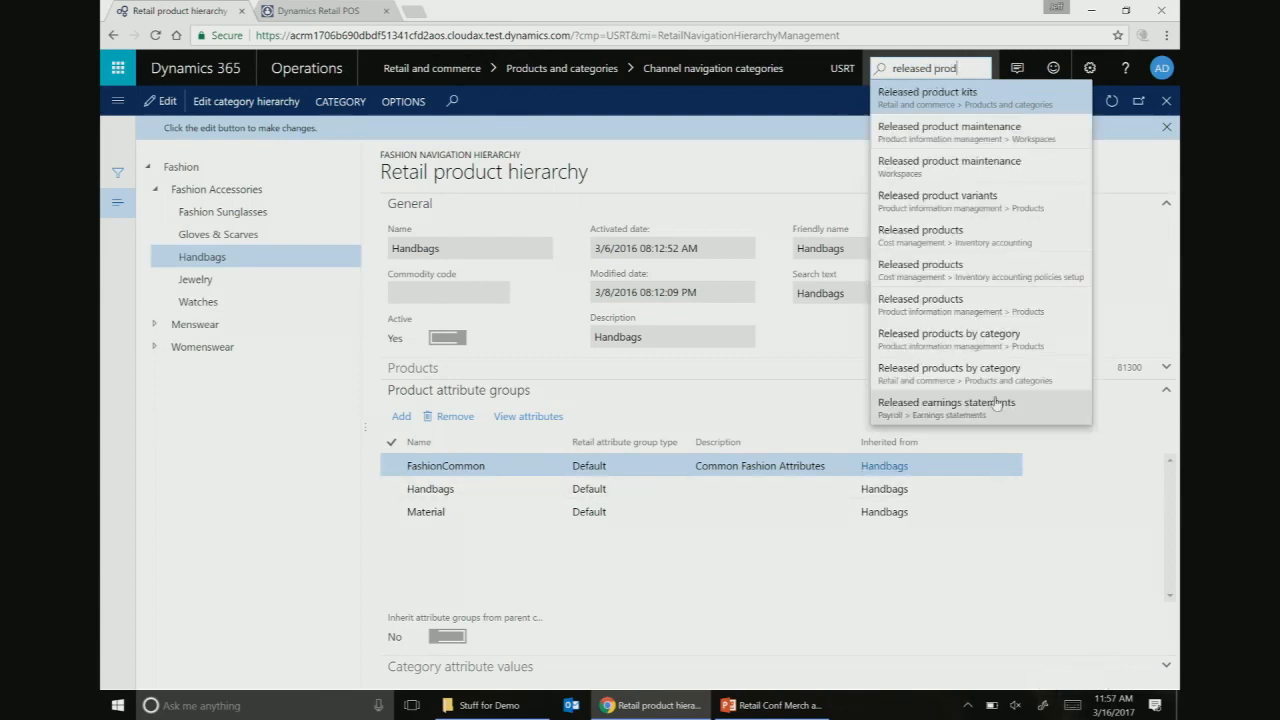
pyautogui.click(975, 378)
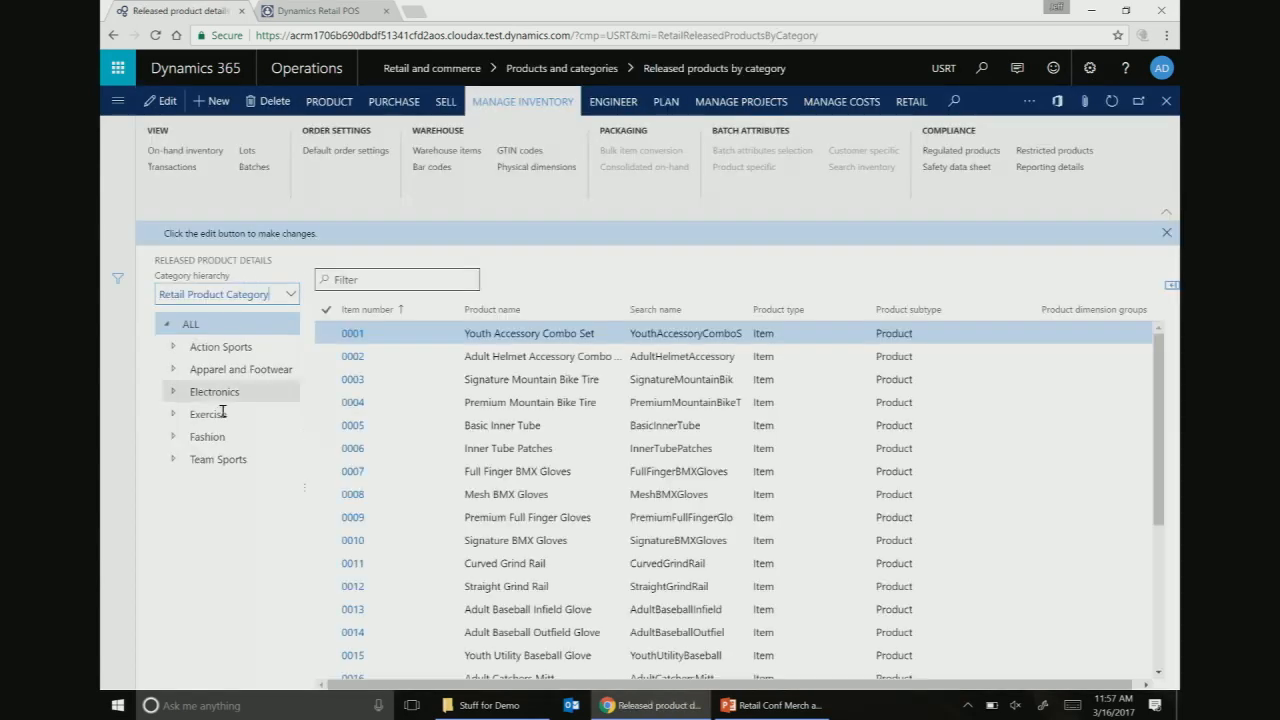
pyautogui.click(200, 437)
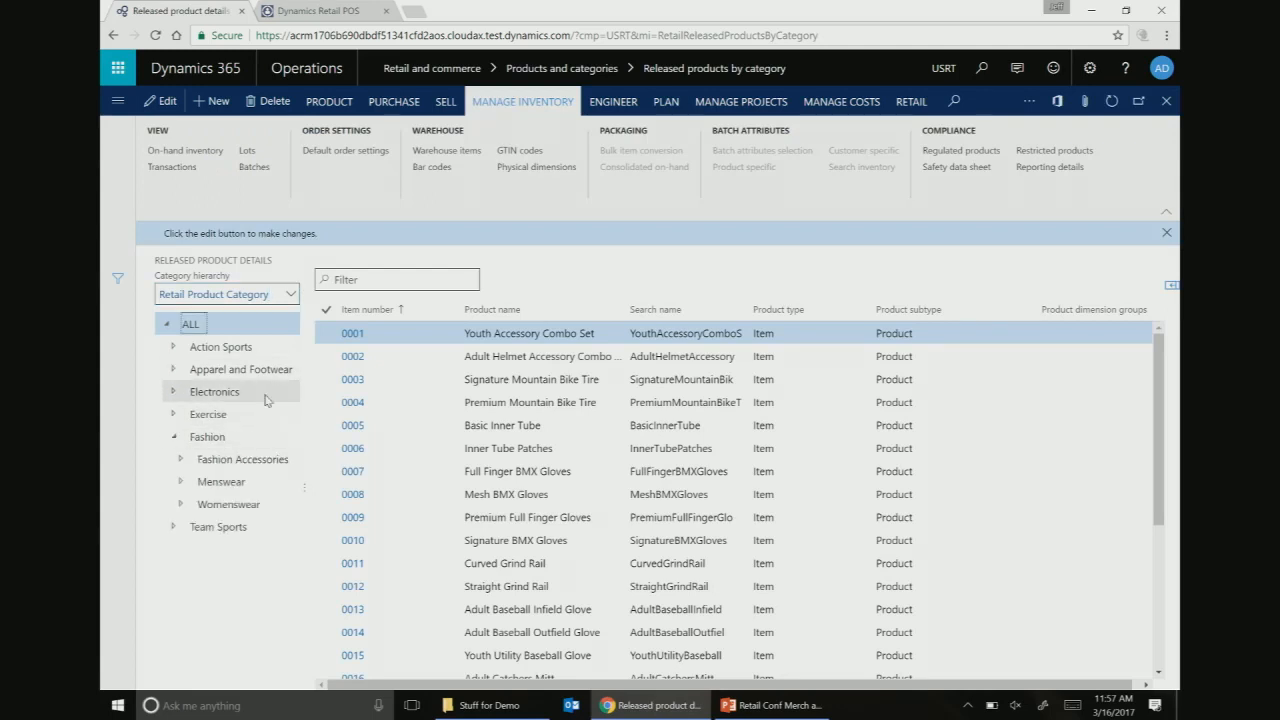
pyautogui.click(182, 460)
pyautogui.click(232, 526)
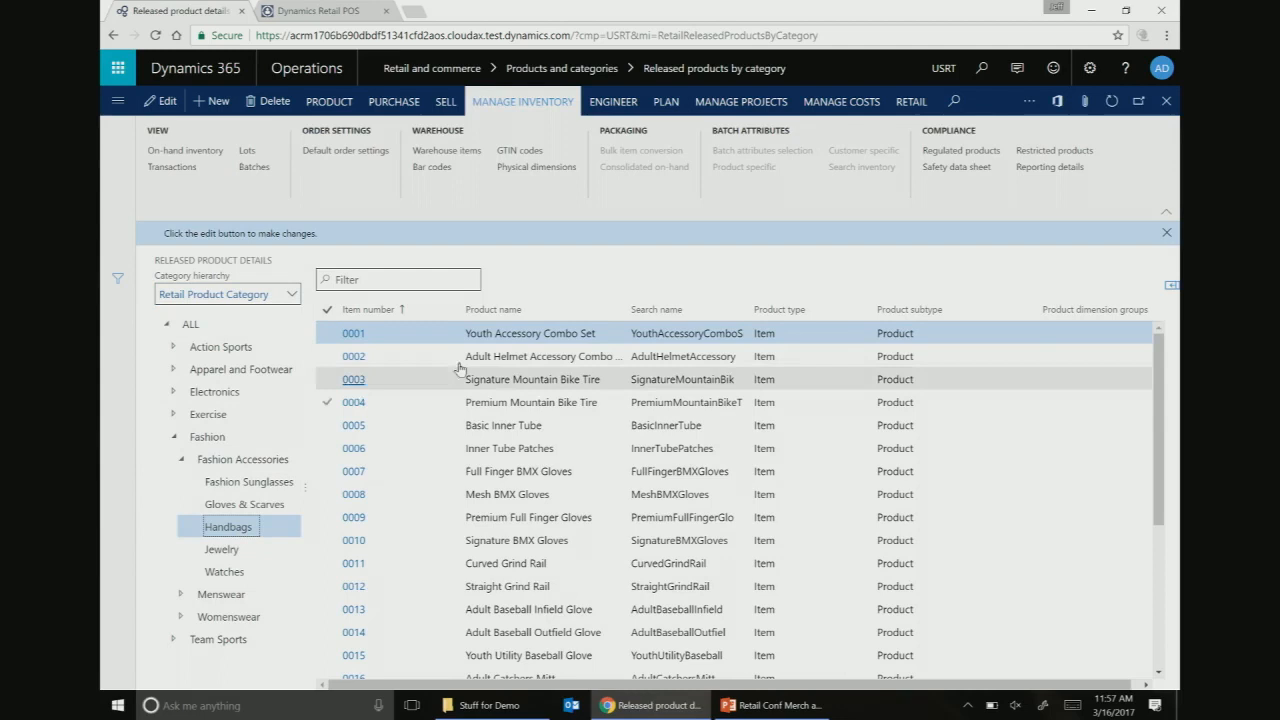
# - Select the Brown Leather Travel Bag and show the PRODUCT actions
pyautogui.click(559, 355)
pyautogui.click(561, 336)
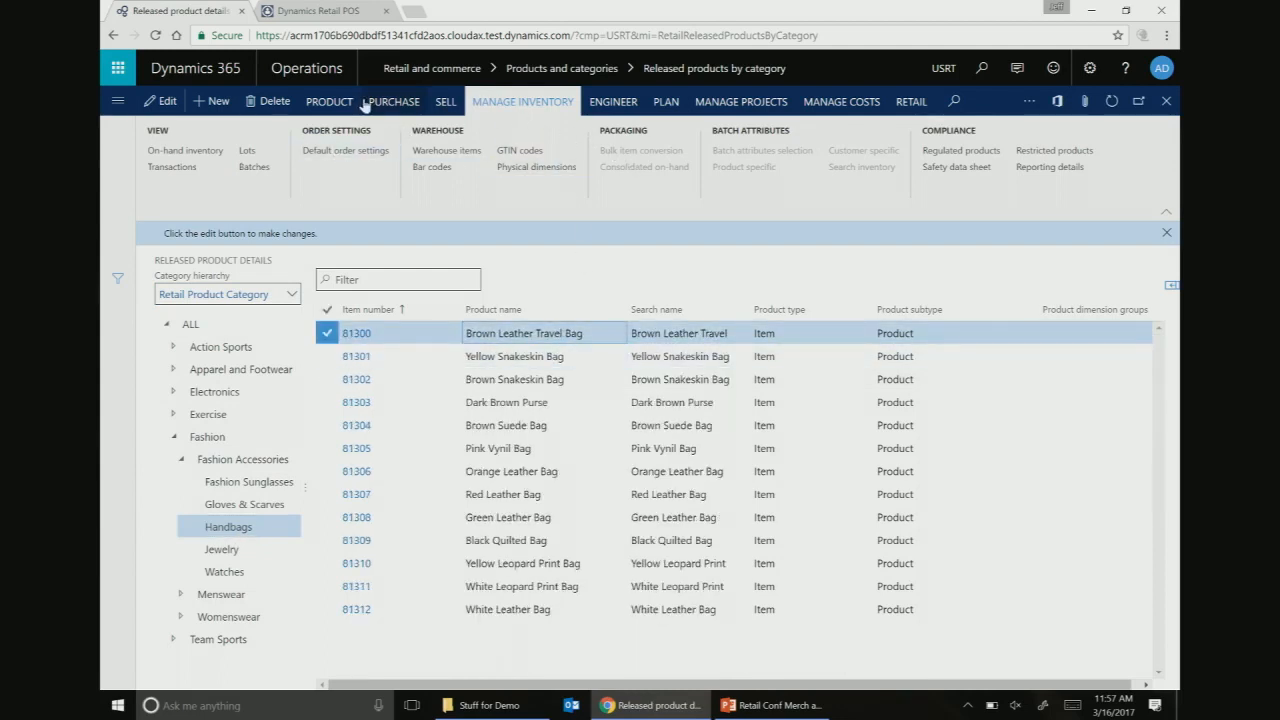
pyautogui.click(333, 104)
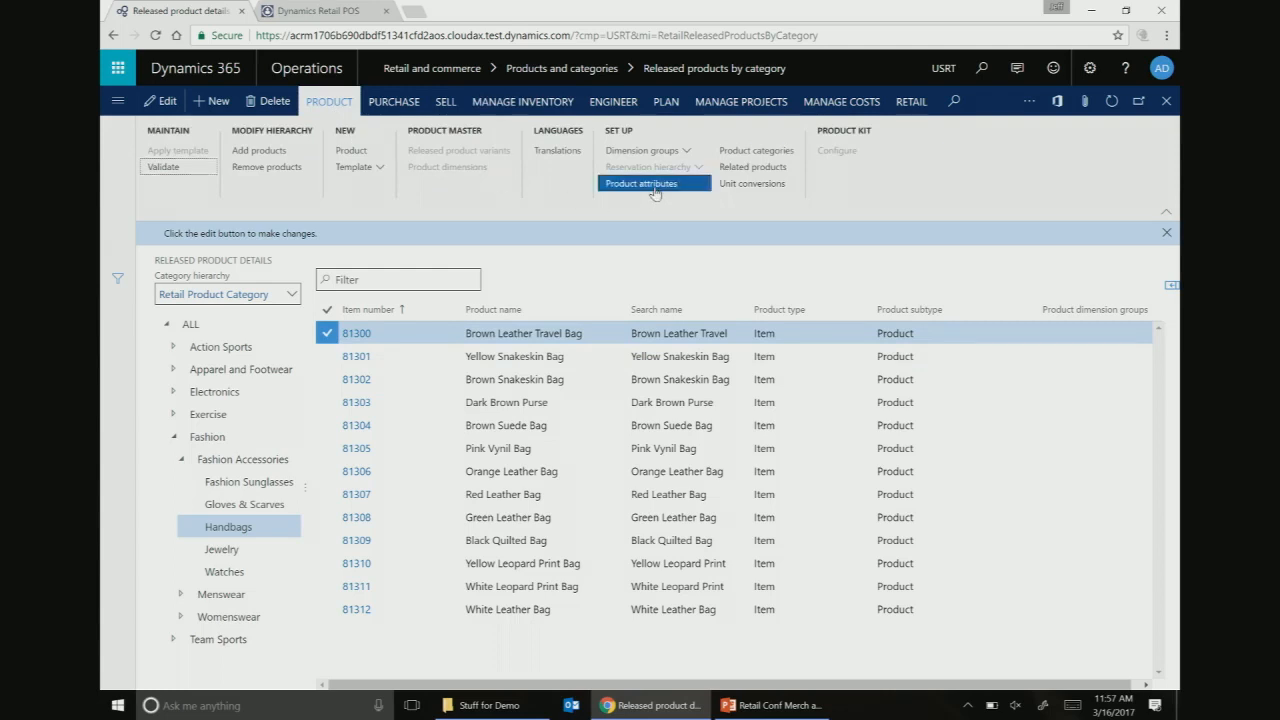
pyautogui.click(641, 184)
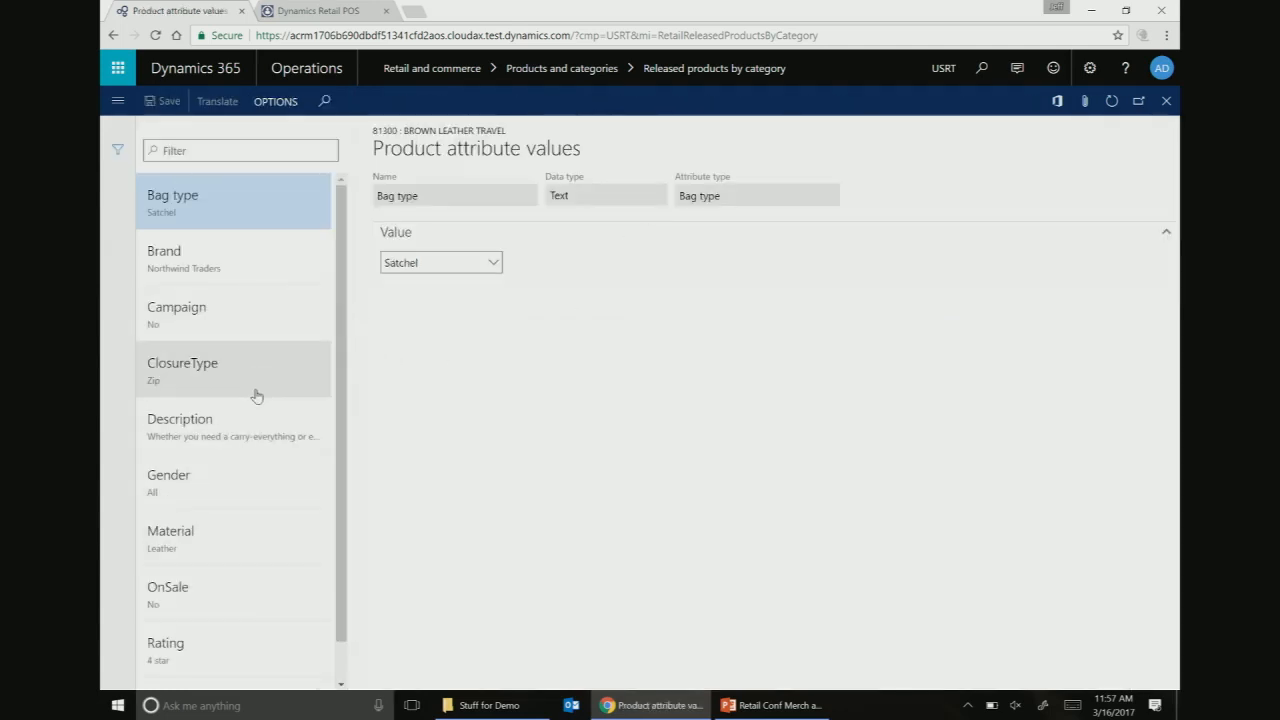
pyautogui.scroll(-1, 251, 400)
pyautogui.click(271, 506)
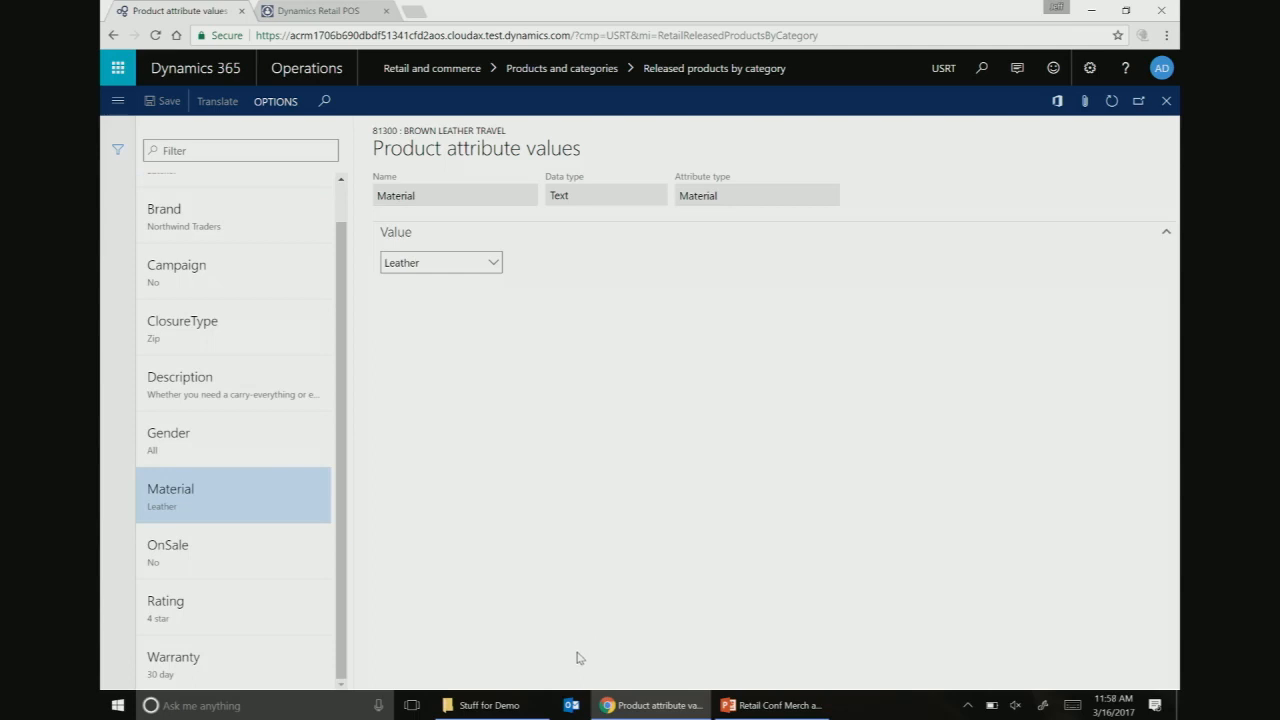
pyautogui.click(494, 263)
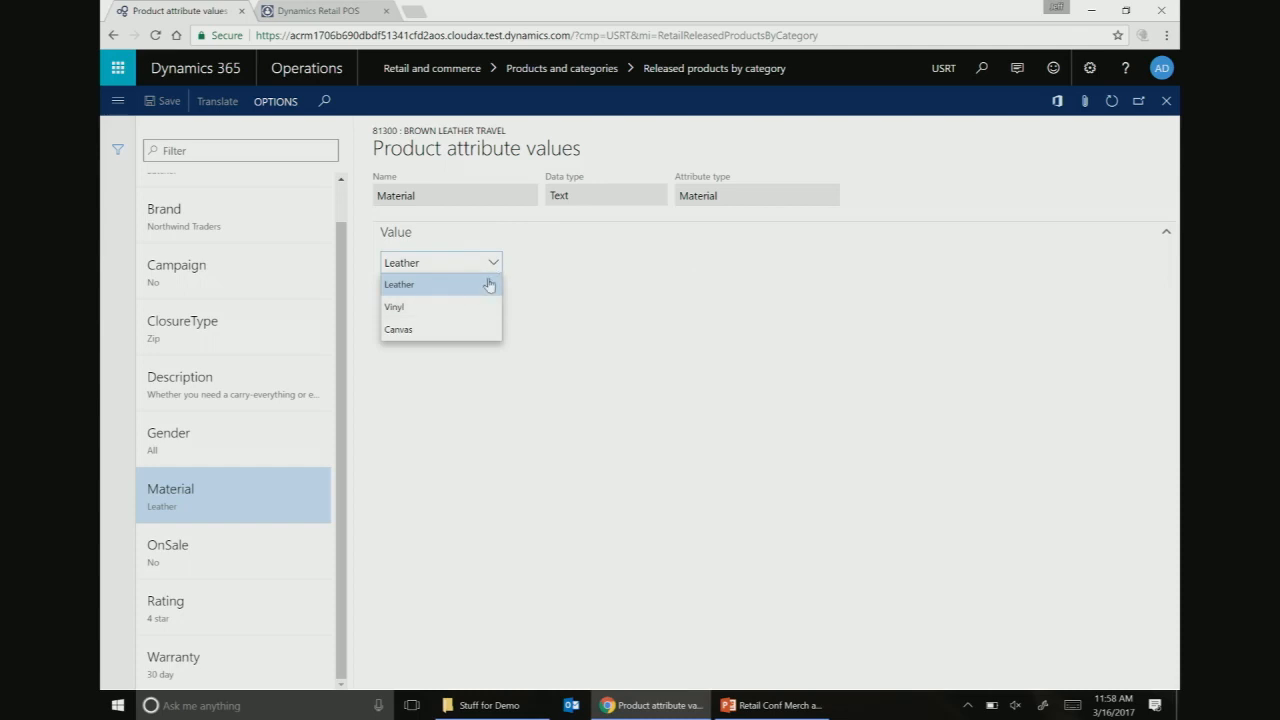
pyautogui.click(575, 287)
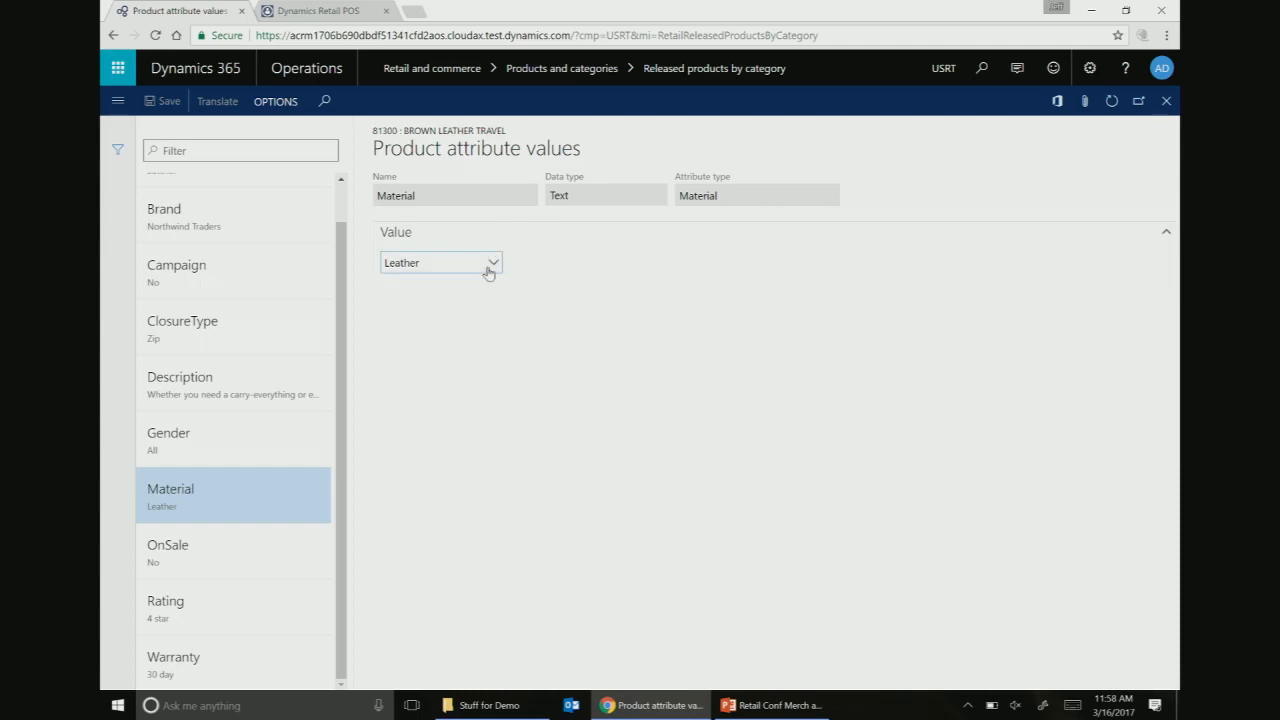
pyautogui.click(1165, 102)
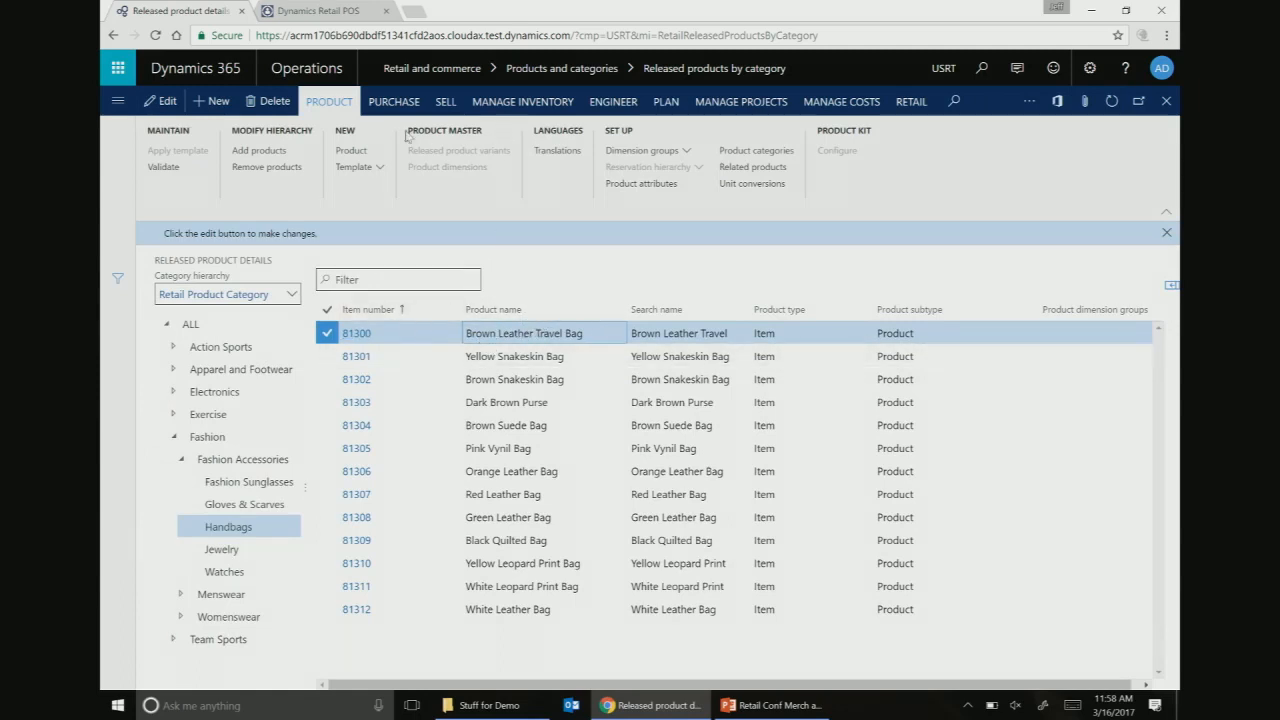
pyautogui.click(622, 184)
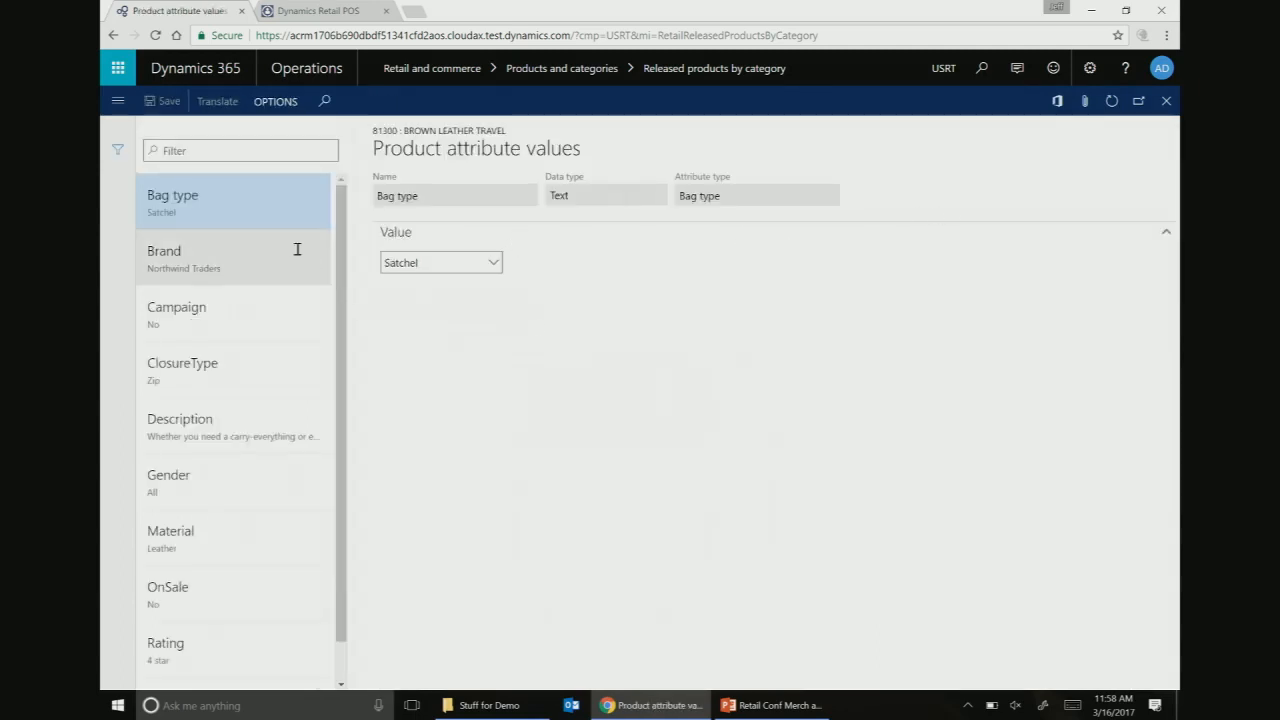
pyautogui.click(284, 546)
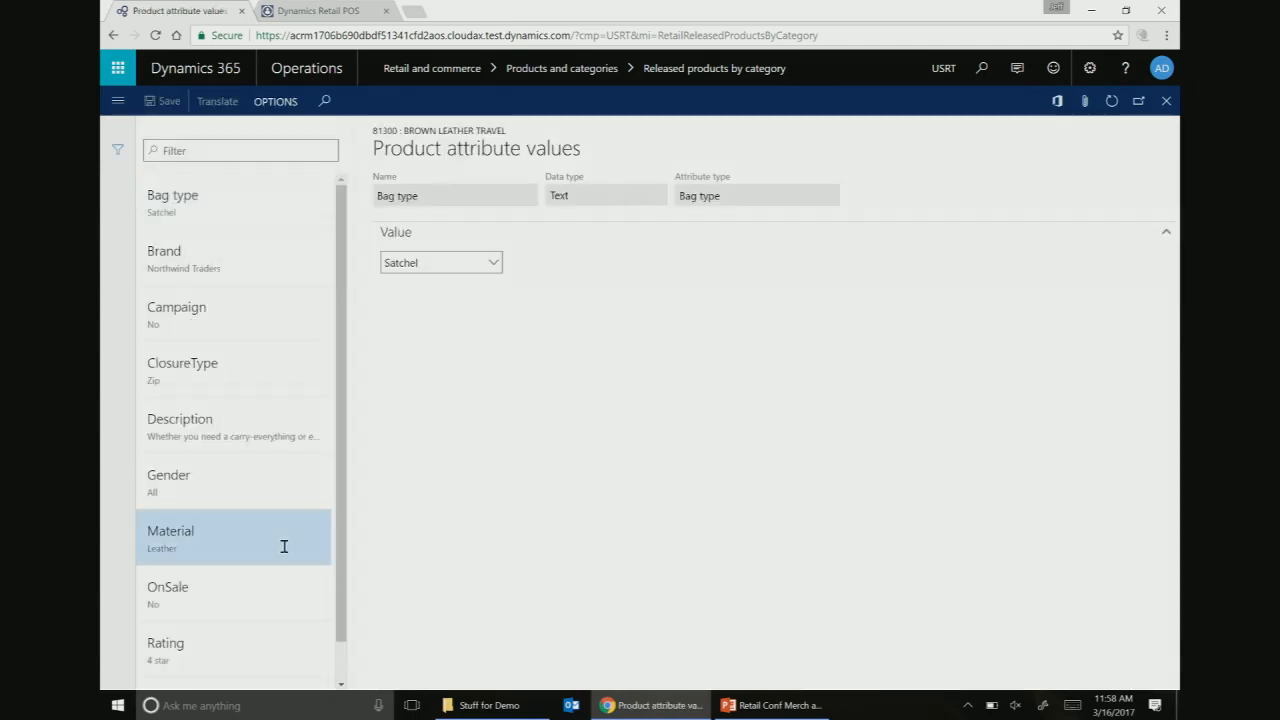
pyautogui.click(1166, 101)
pyautogui.click(584, 357)
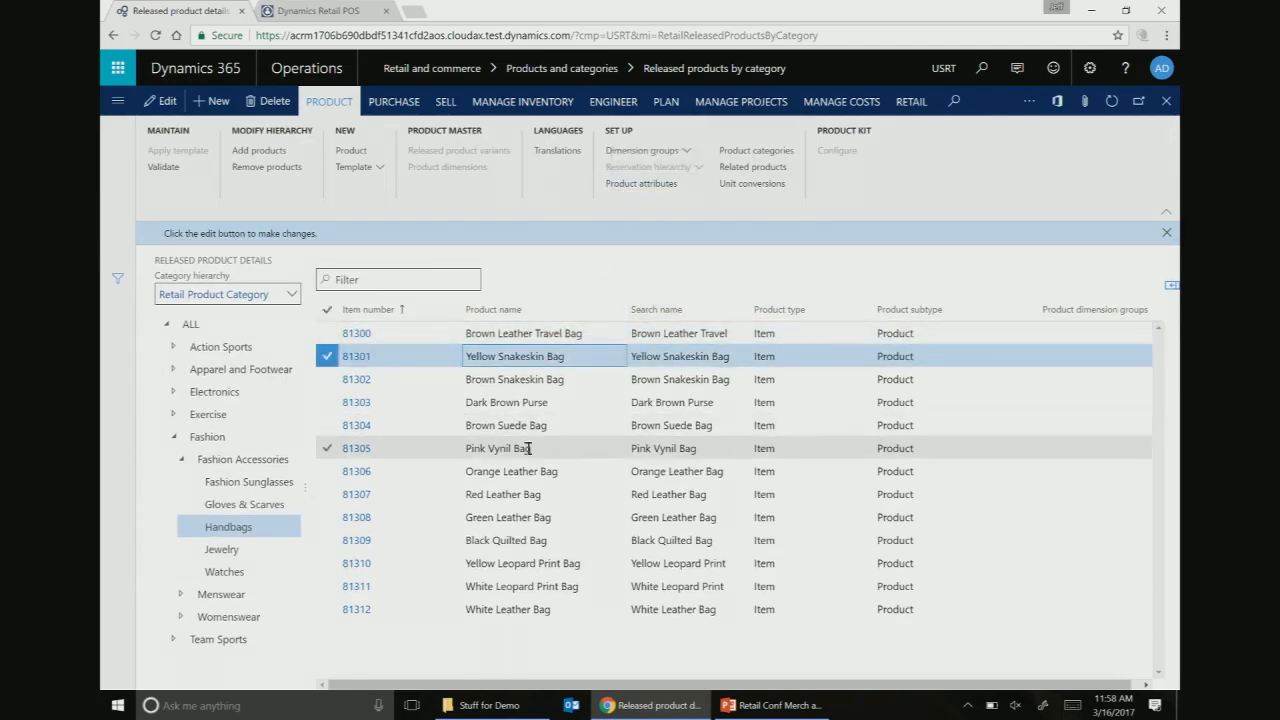
# - Set Pink Vynil Bag (81305) Material attribute value to Vinyl and close the attribute values page
pyautogui.click(492, 448)
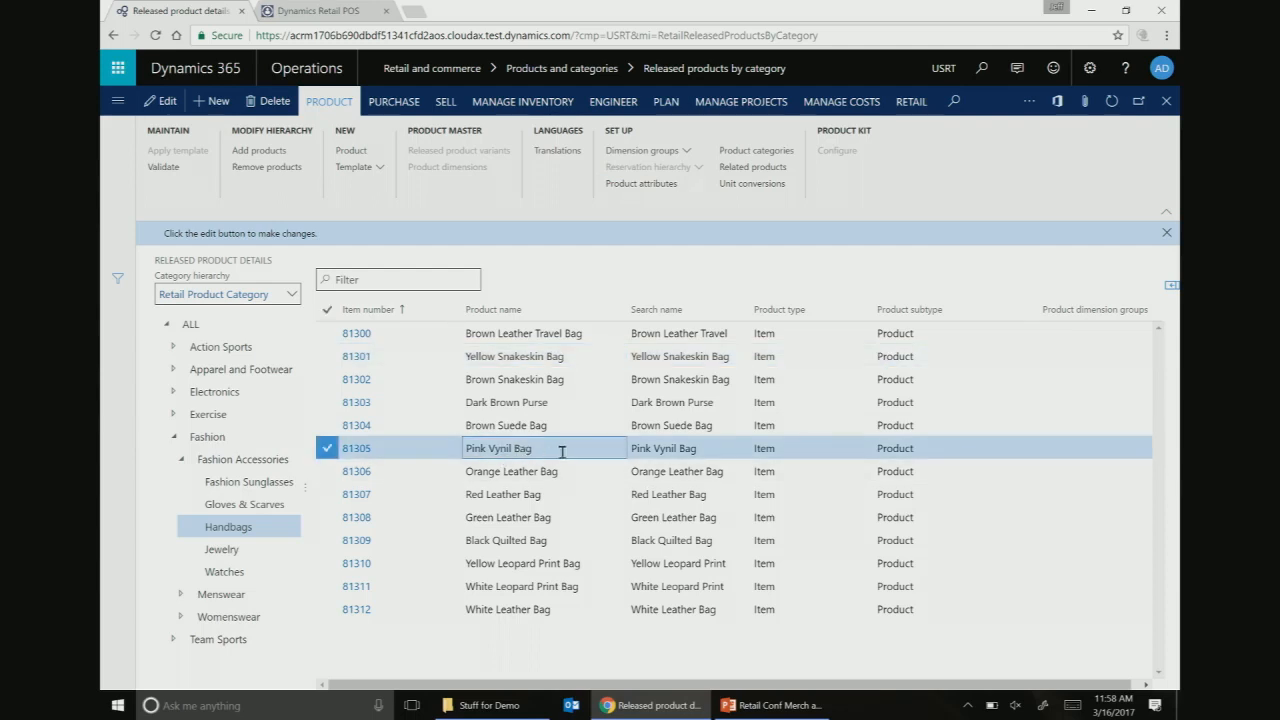
pyautogui.click(641, 183)
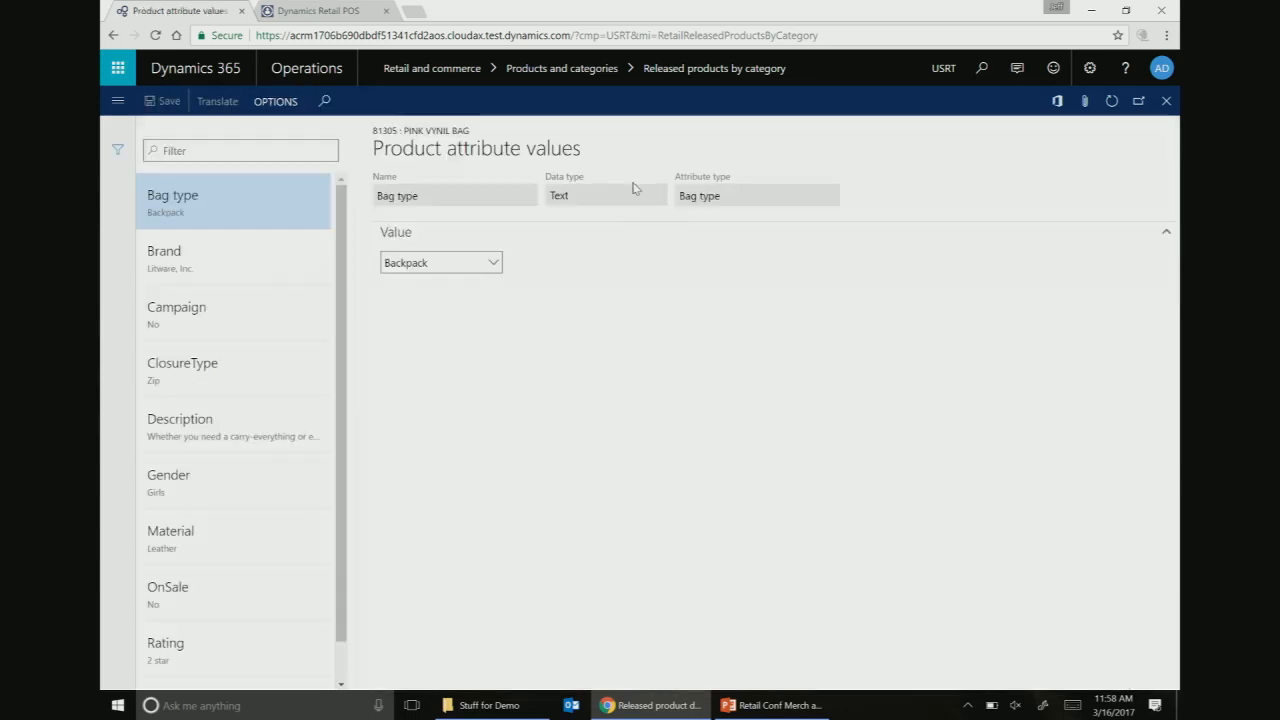
pyautogui.scroll(-1, 277, 482)
pyautogui.click(277, 486)
pyautogui.click(491, 263)
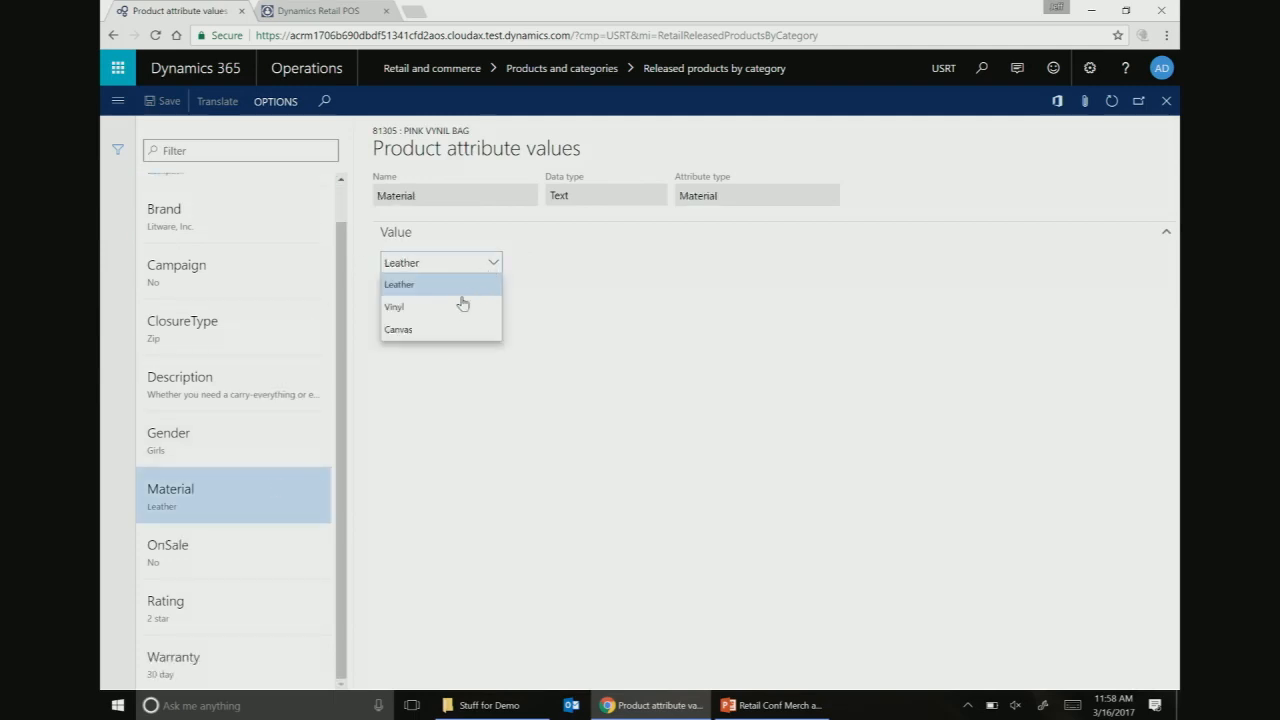
pyautogui.click(455, 307)
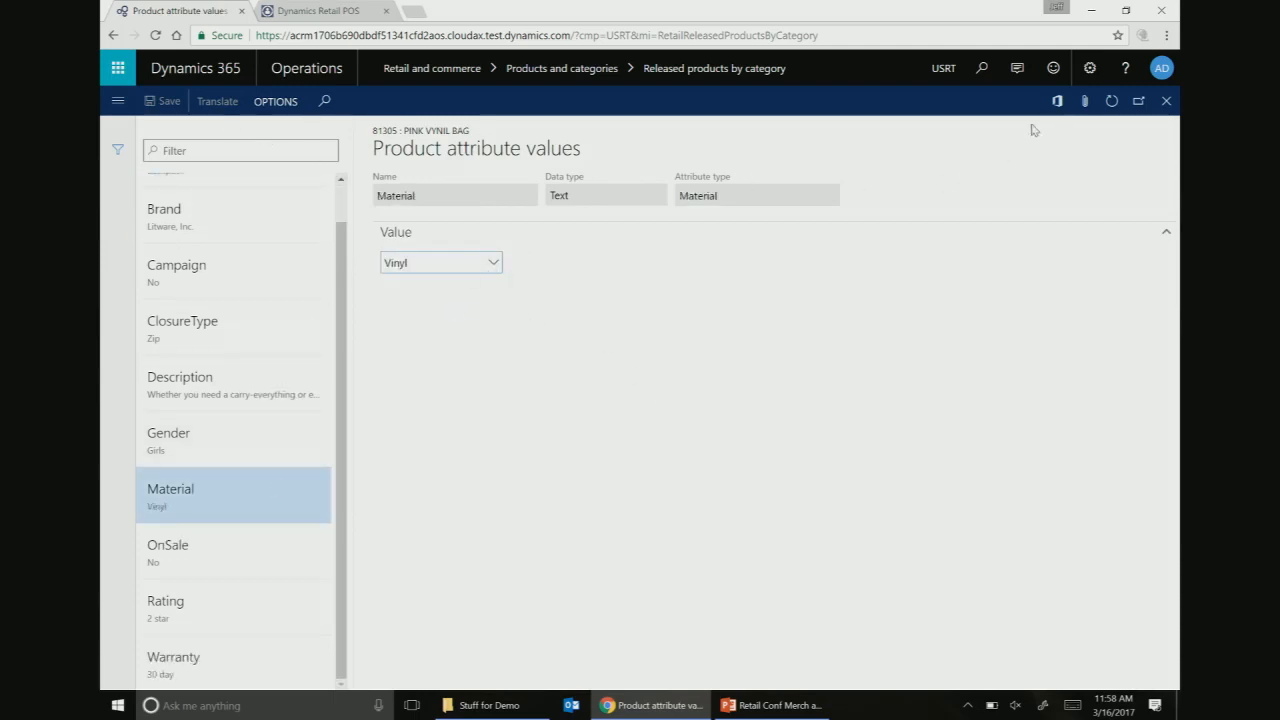
pyautogui.click(1166, 102)
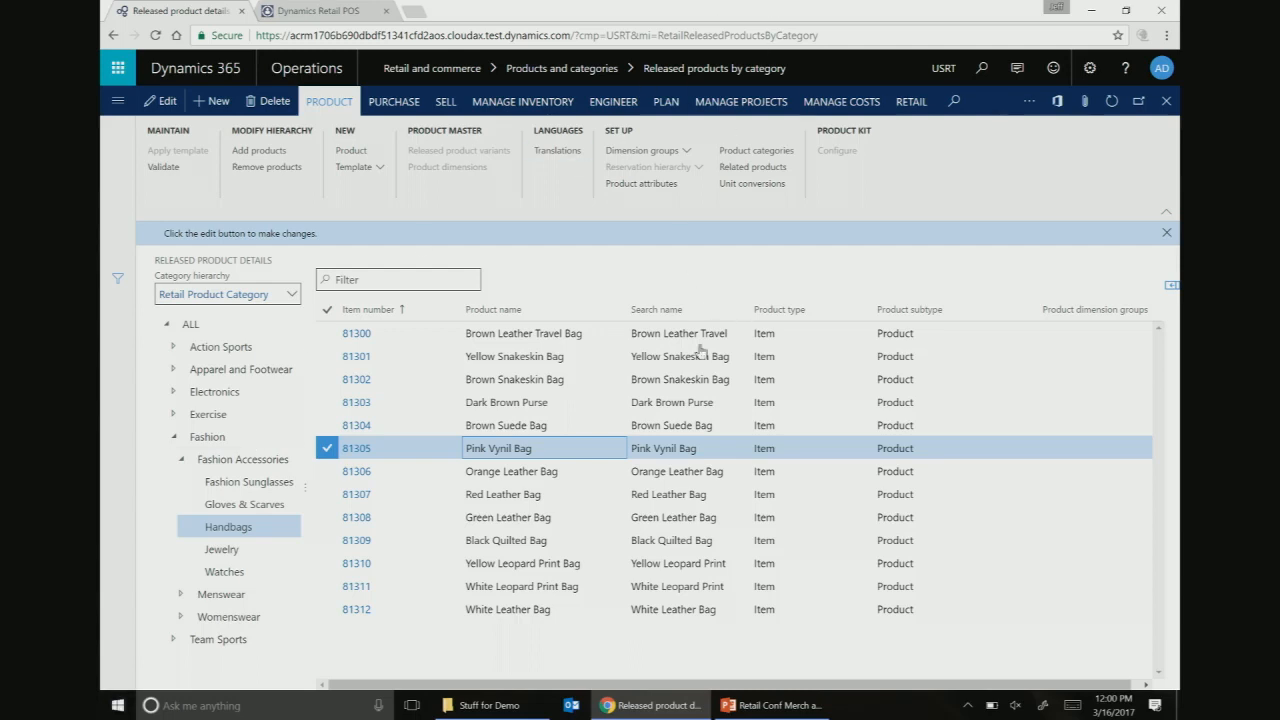
# - Review the Handbags released products list, items 81300 through 81312
pyautogui.moveTo(655, 705)
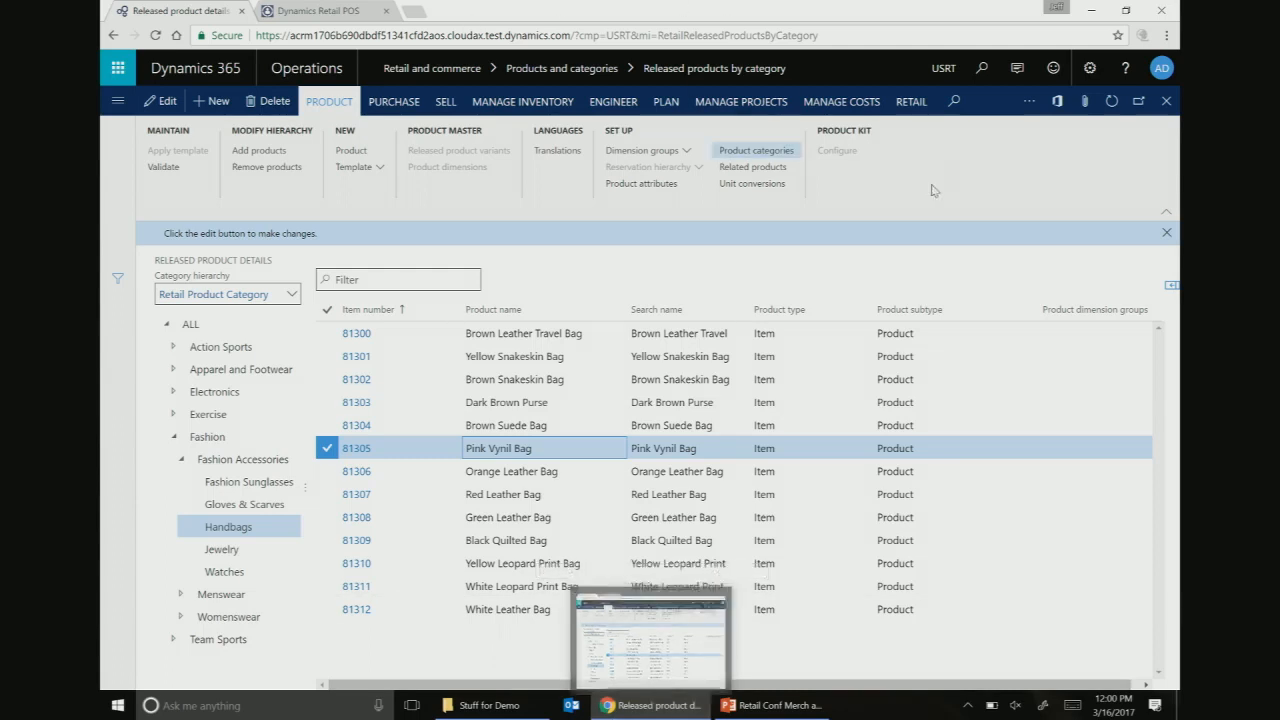
# - Close Released products and search the pages for 'channe'
pyautogui.click(1167, 102)
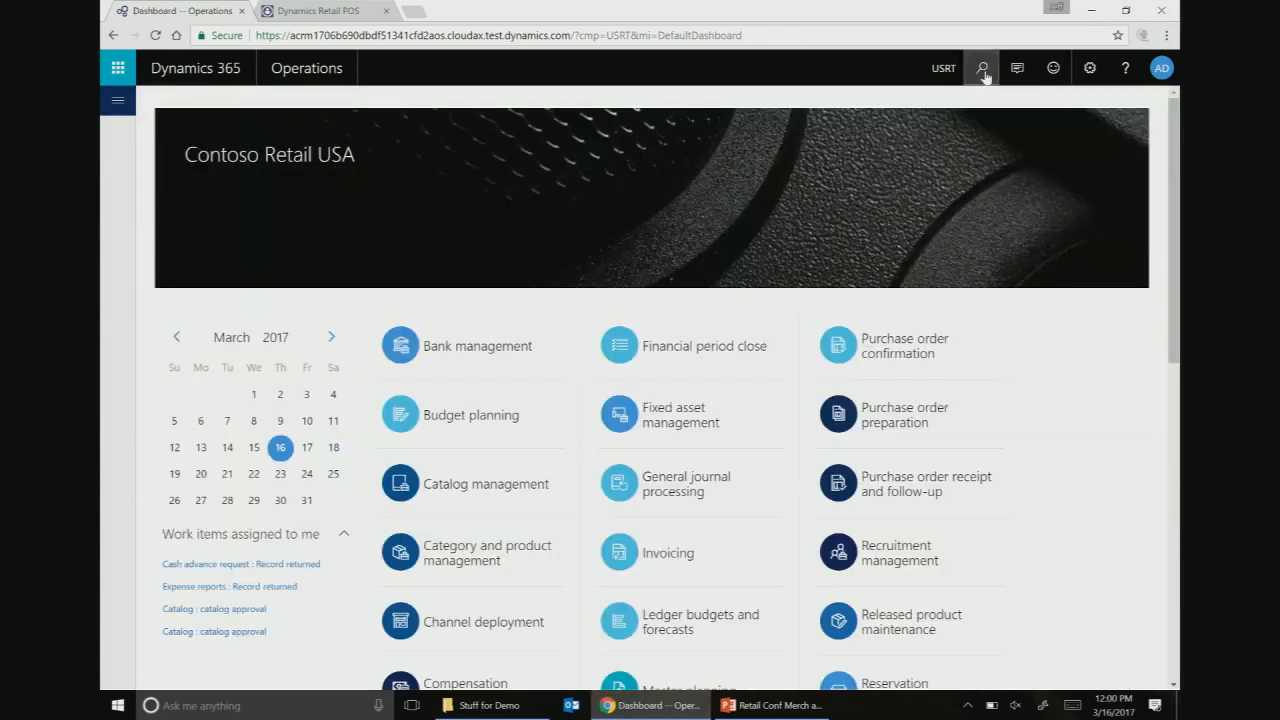
pyautogui.click(982, 68)
pyautogui.write('channe')
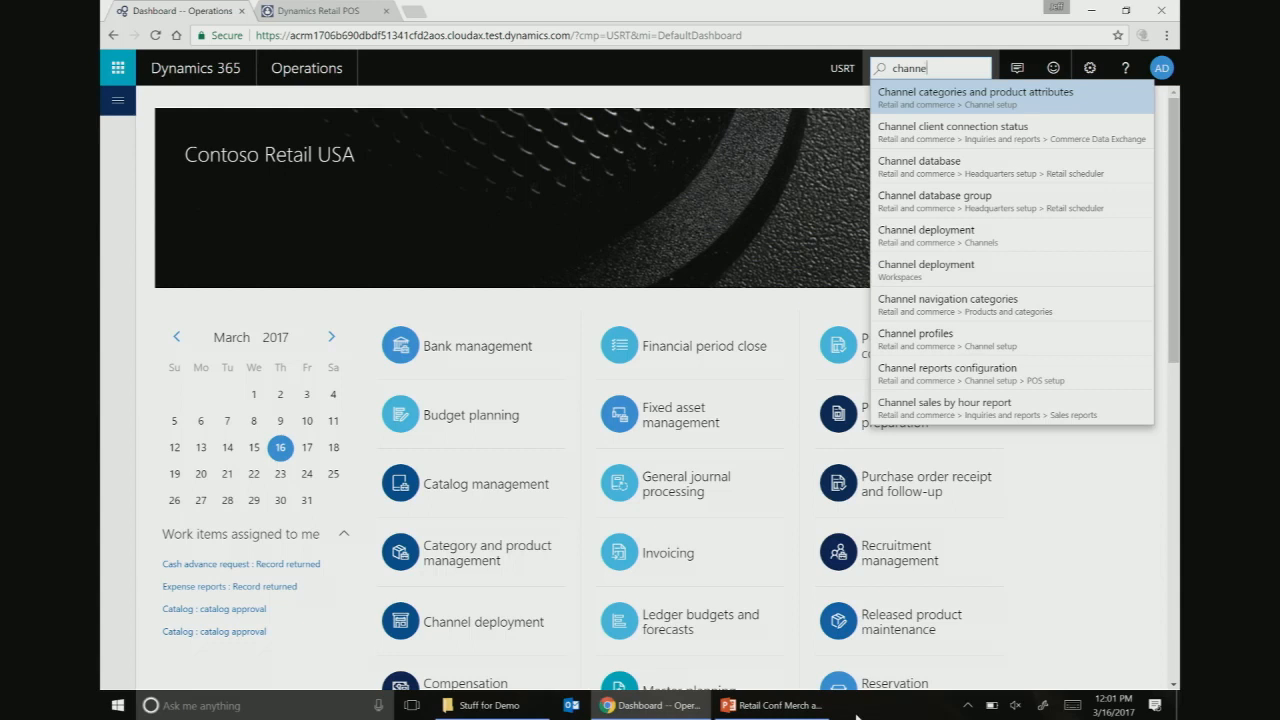
# - Open Channel categories and product attributes and scroll the channel tree to the Fashion channels
pyautogui.click(917, 107)
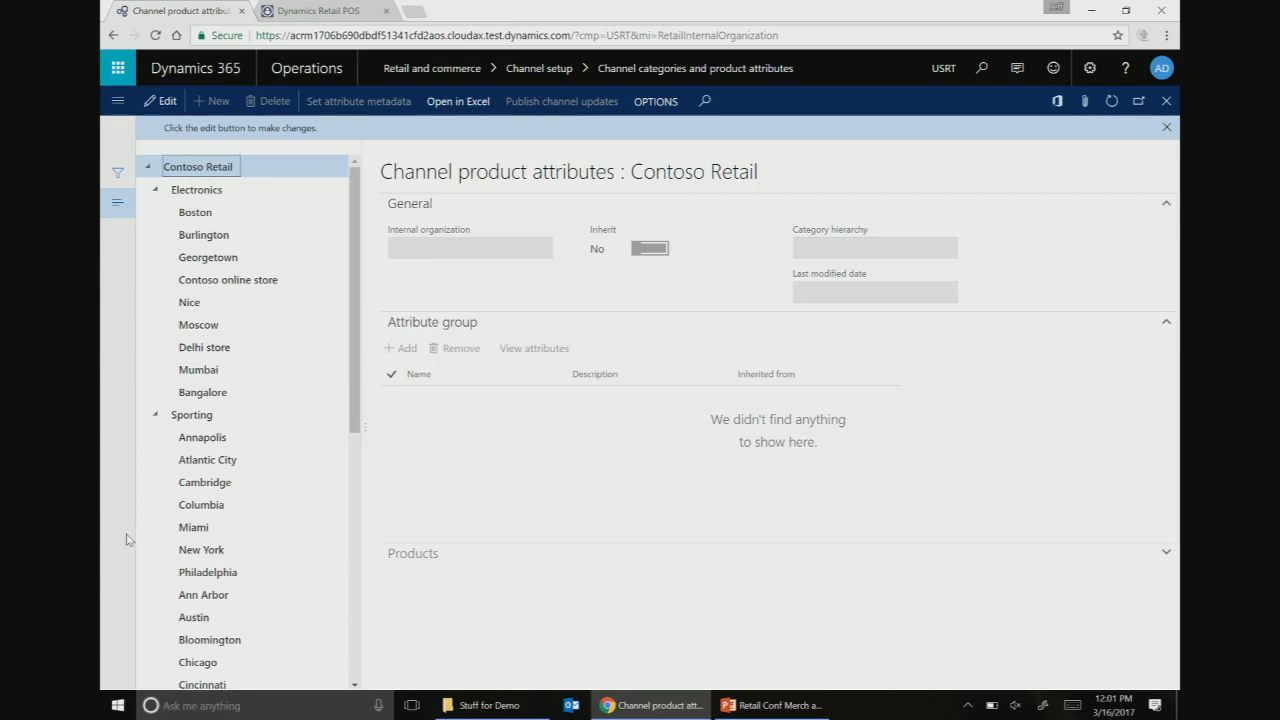
pyautogui.scroll(-1, 155, 474)
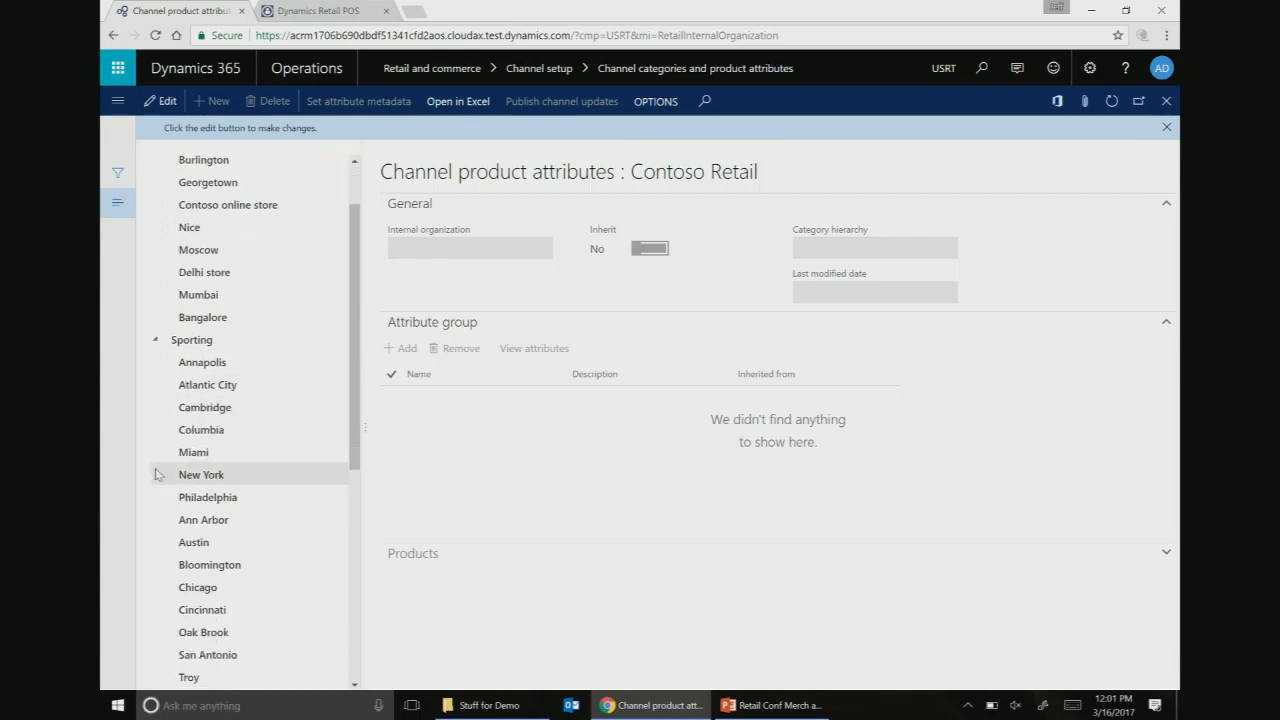
pyautogui.scroll(-6, 155, 474)
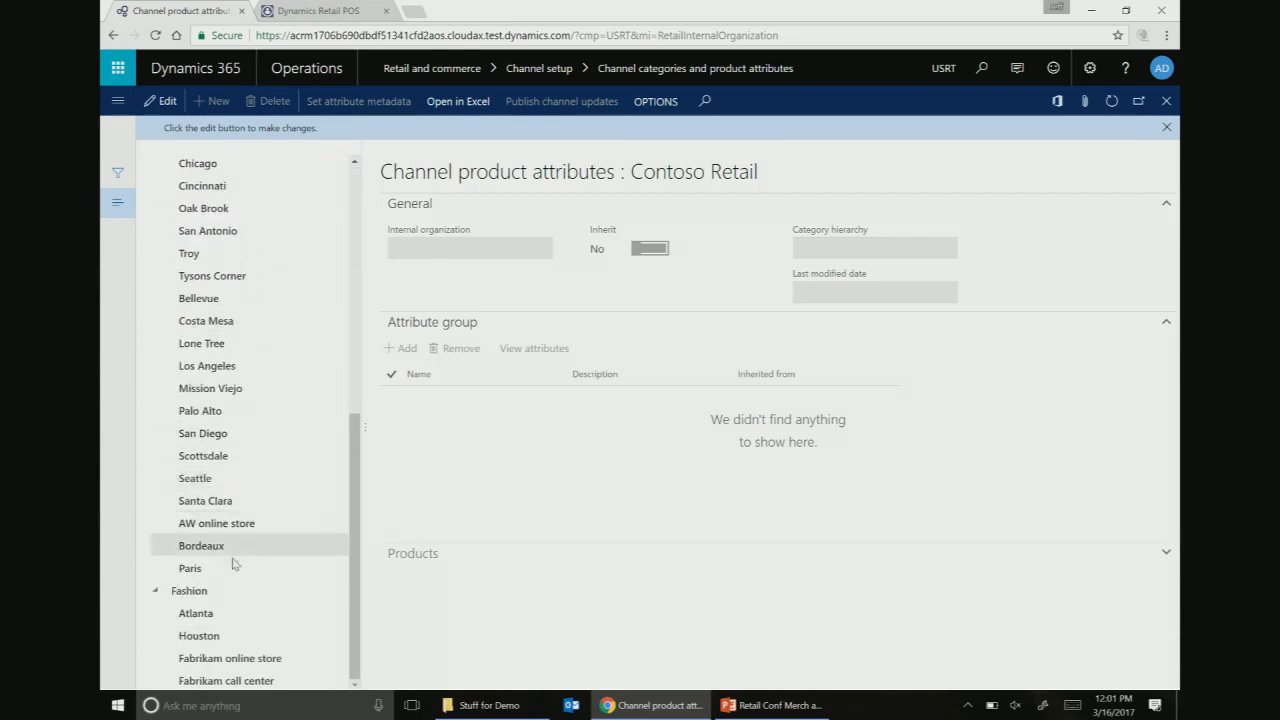
# - Load the Houston channel's product attributes, showing its Fashion hierarchy and inherited attribute group
pyautogui.click(199, 635)
pyautogui.moveTo(650, 705)
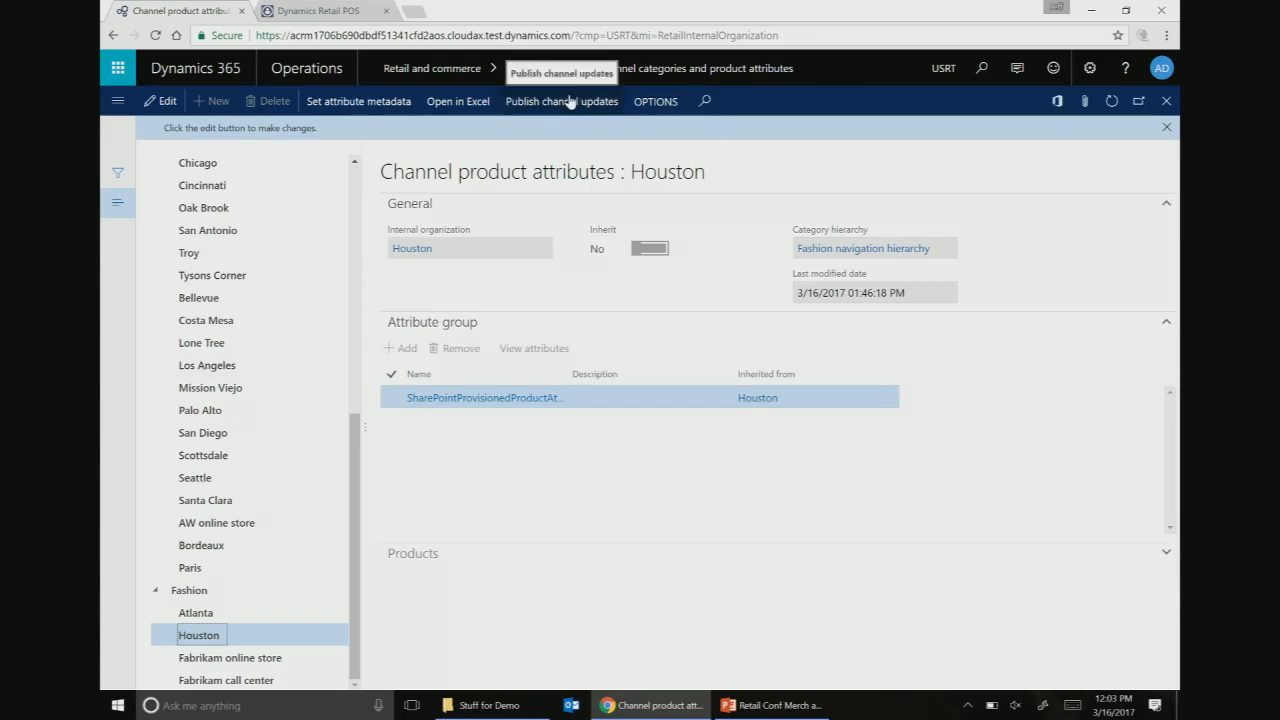
pyautogui.moveTo(650, 705)
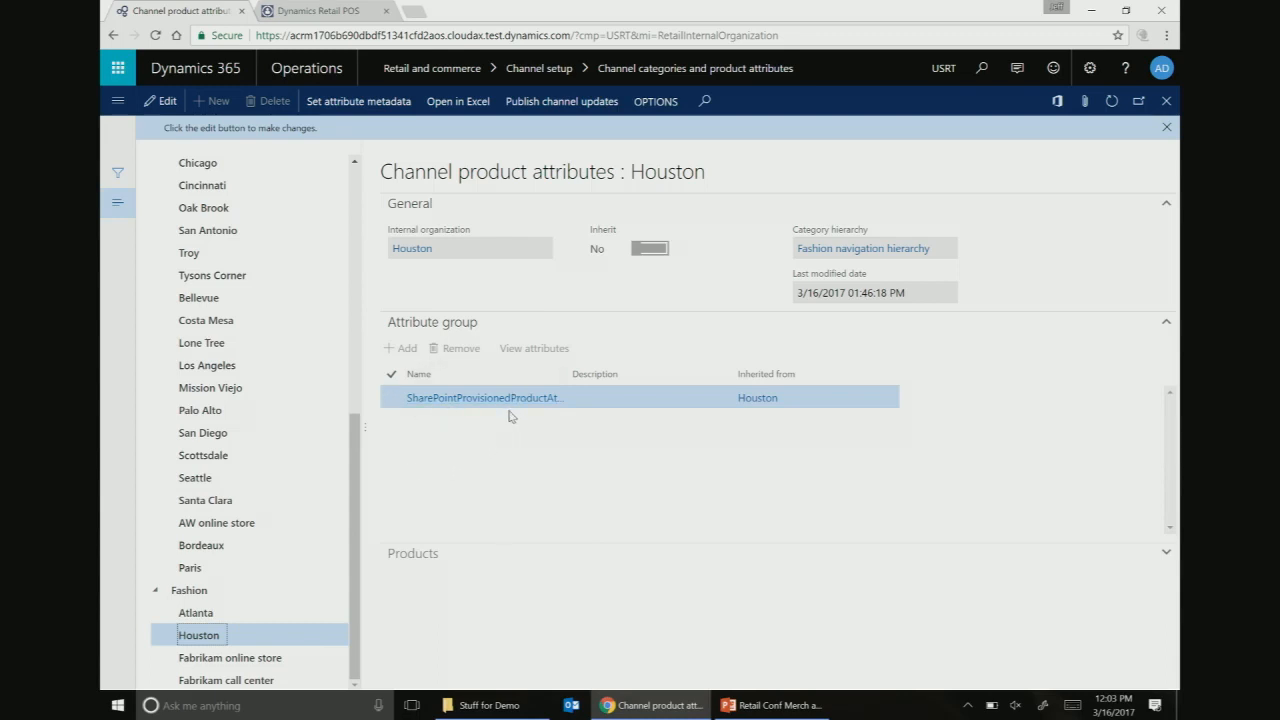
pyautogui.moveTo(489, 705)
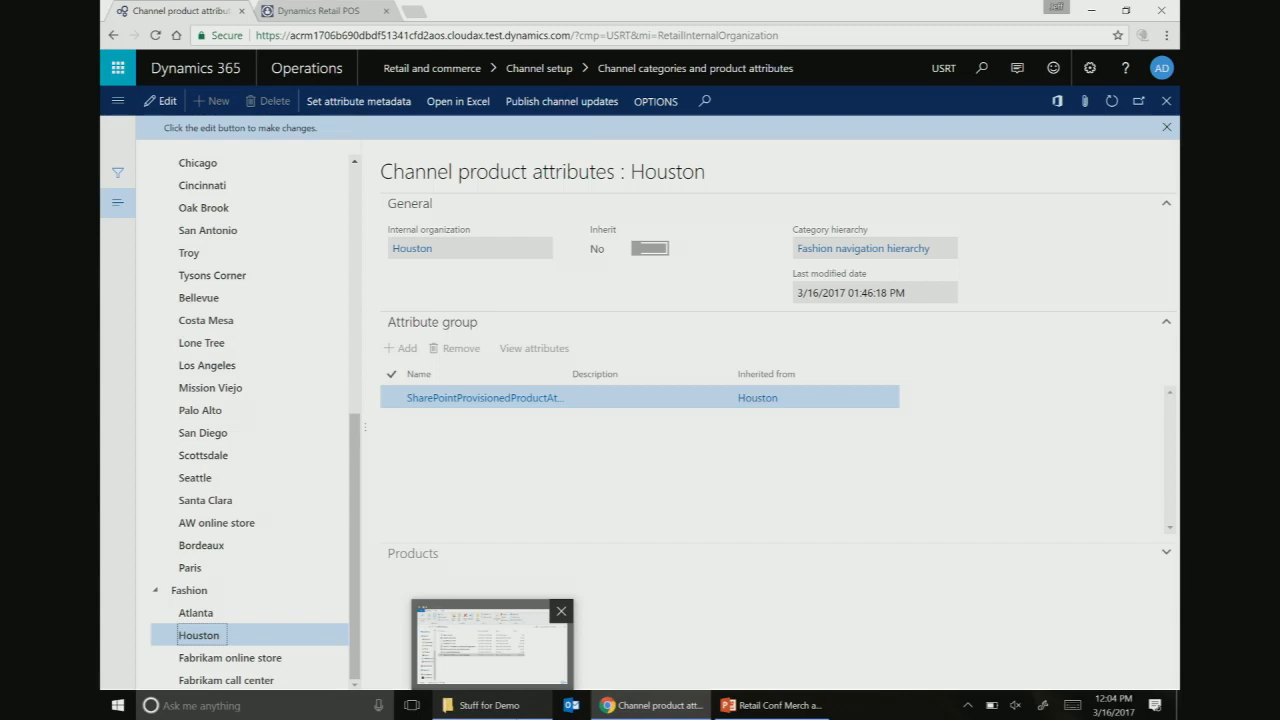
# - Widen the Name column to reveal SharePointProvisionedProductAttributeGroup and open that group's attributes
pyautogui.click(471, 399)
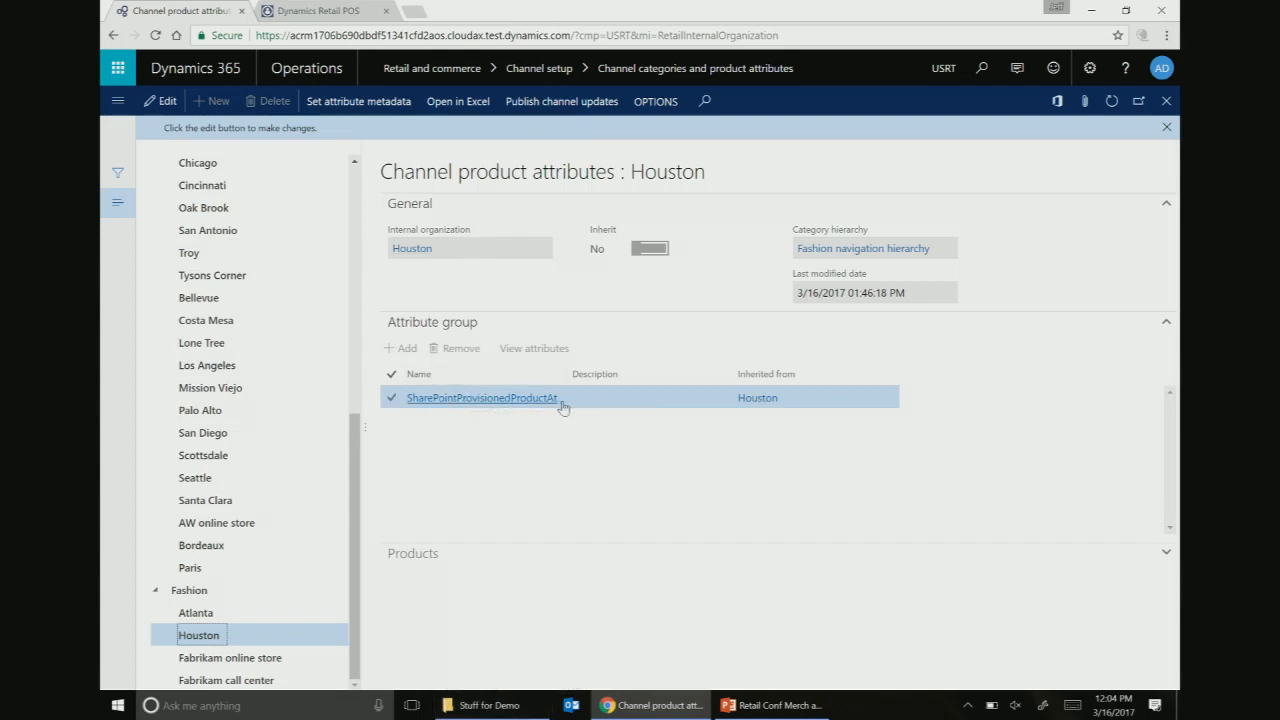
pyautogui.moveTo(568, 374); pyautogui.dragTo(652, 376)
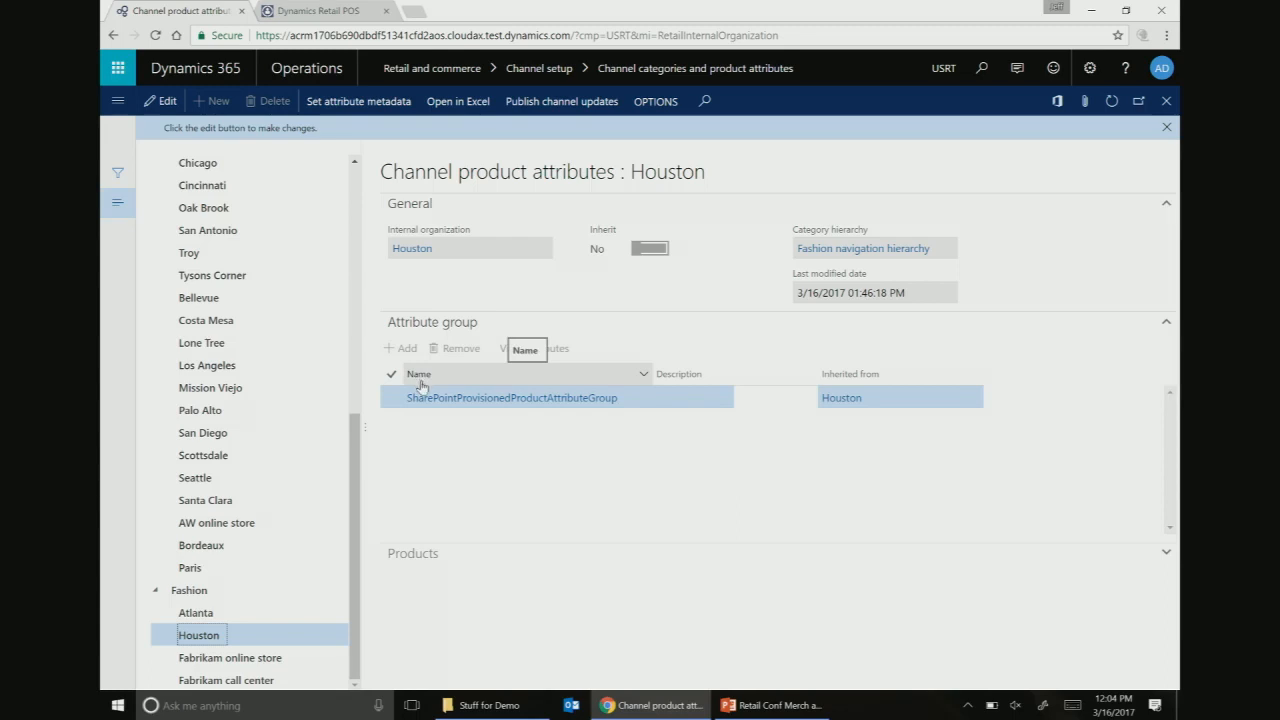
pyautogui.click(477, 400)
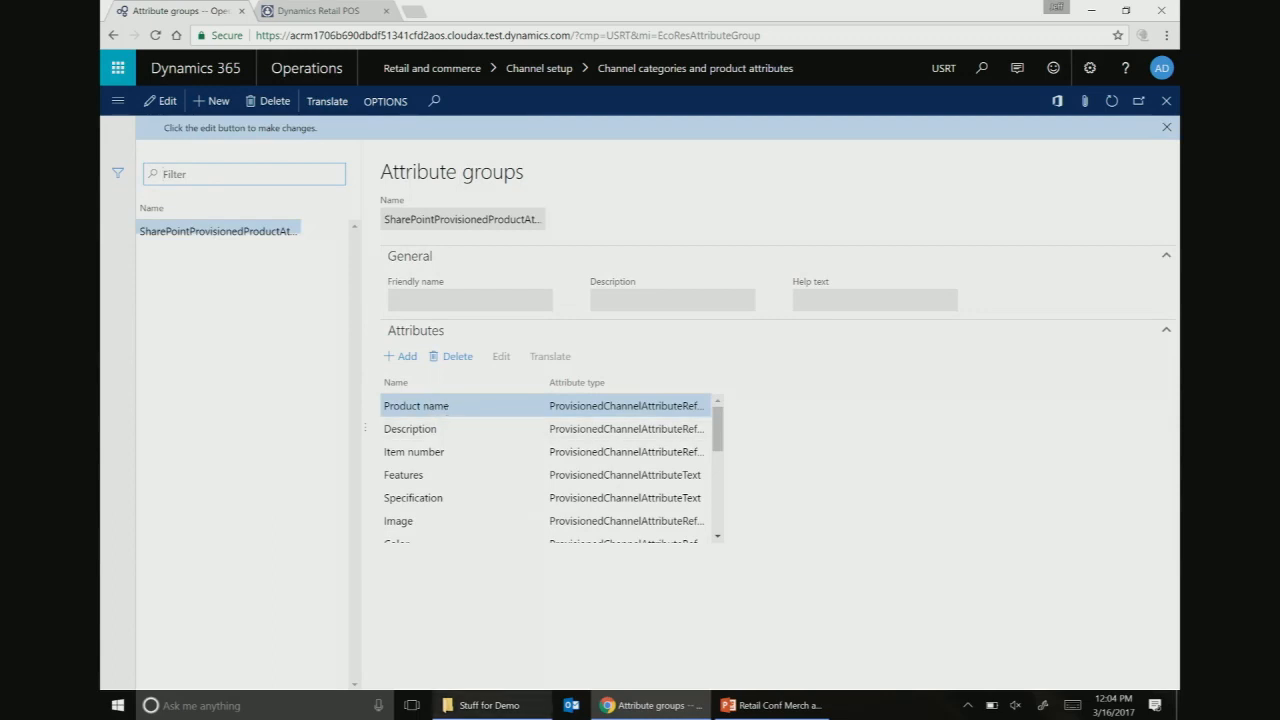
pyautogui.moveTo(490, 705)
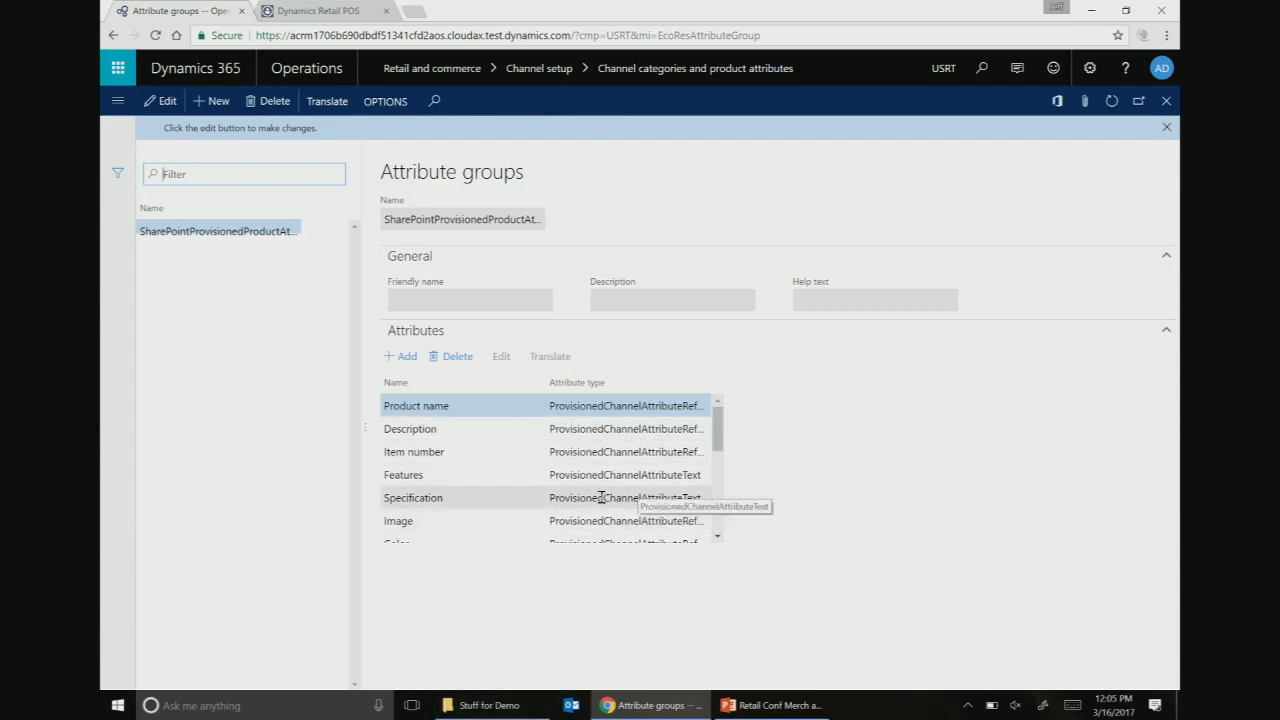
pyautogui.scroll(-5, 567, 490)
pyautogui.scroll(5, 563, 500)
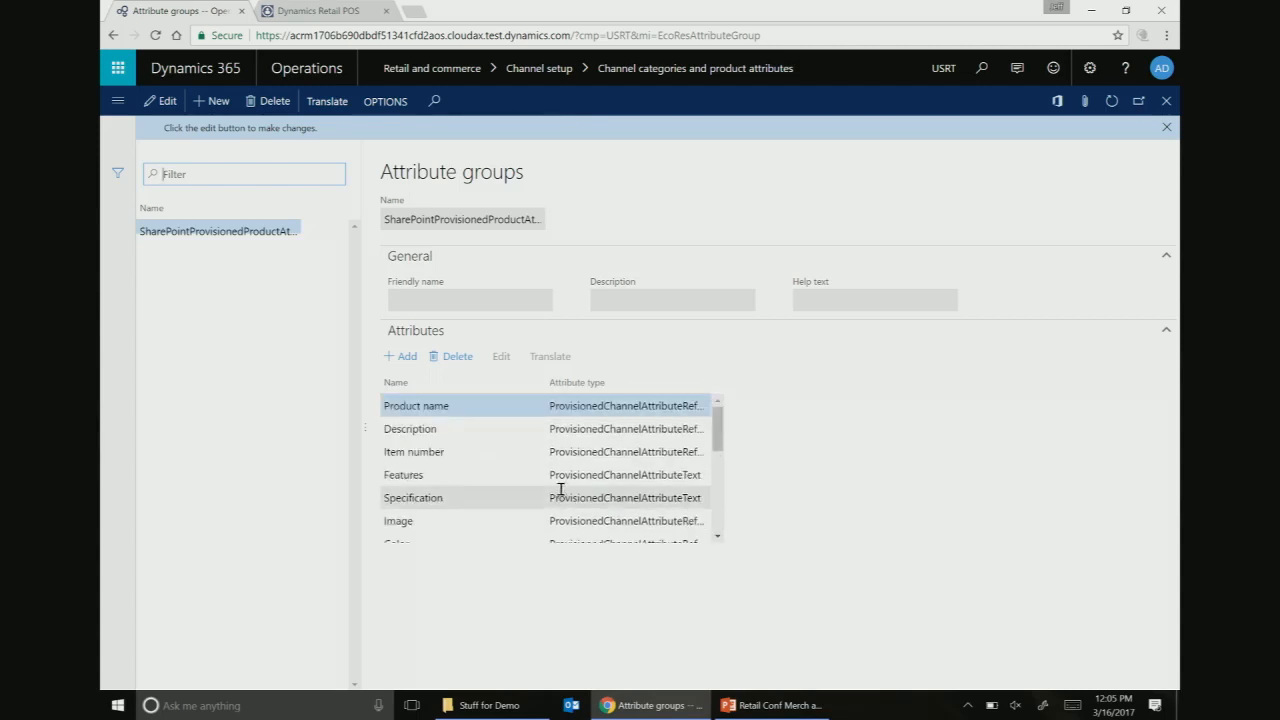
pyautogui.scroll(-5, 563, 486)
pyautogui.scroll(5, 607, 483)
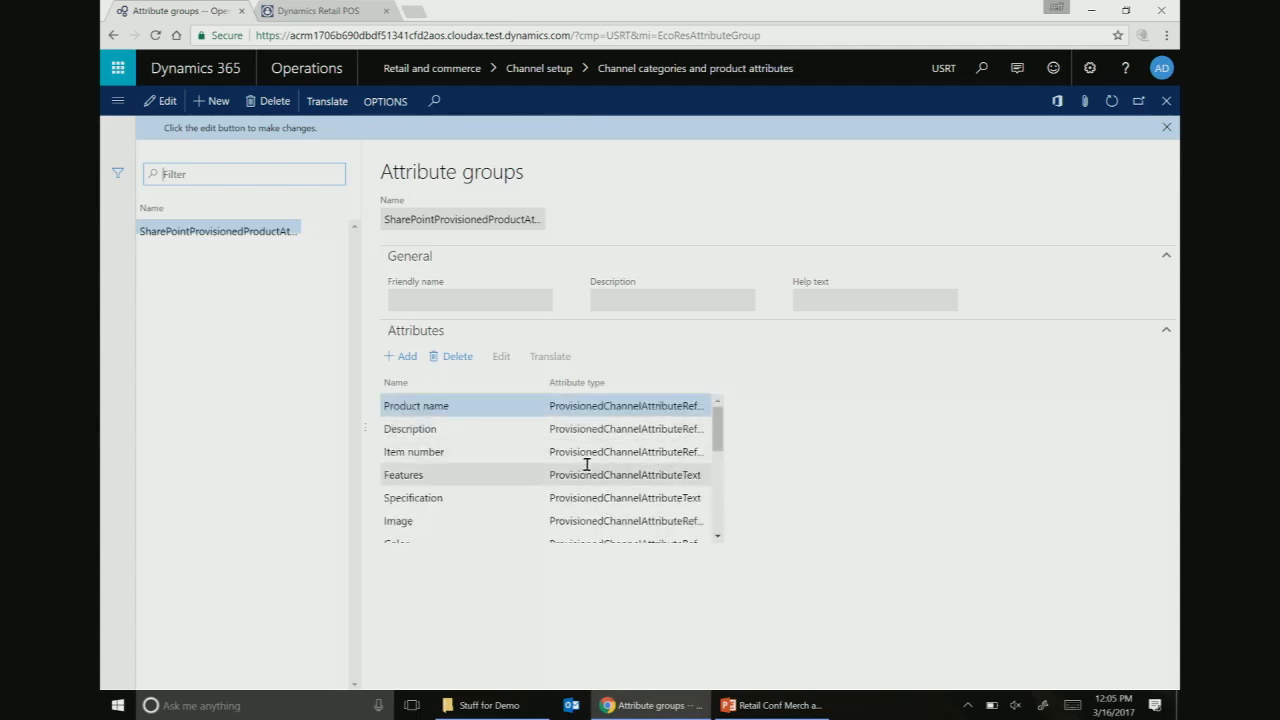
pyautogui.scroll(-3, 672, 445)
pyautogui.scroll(3, 666, 457)
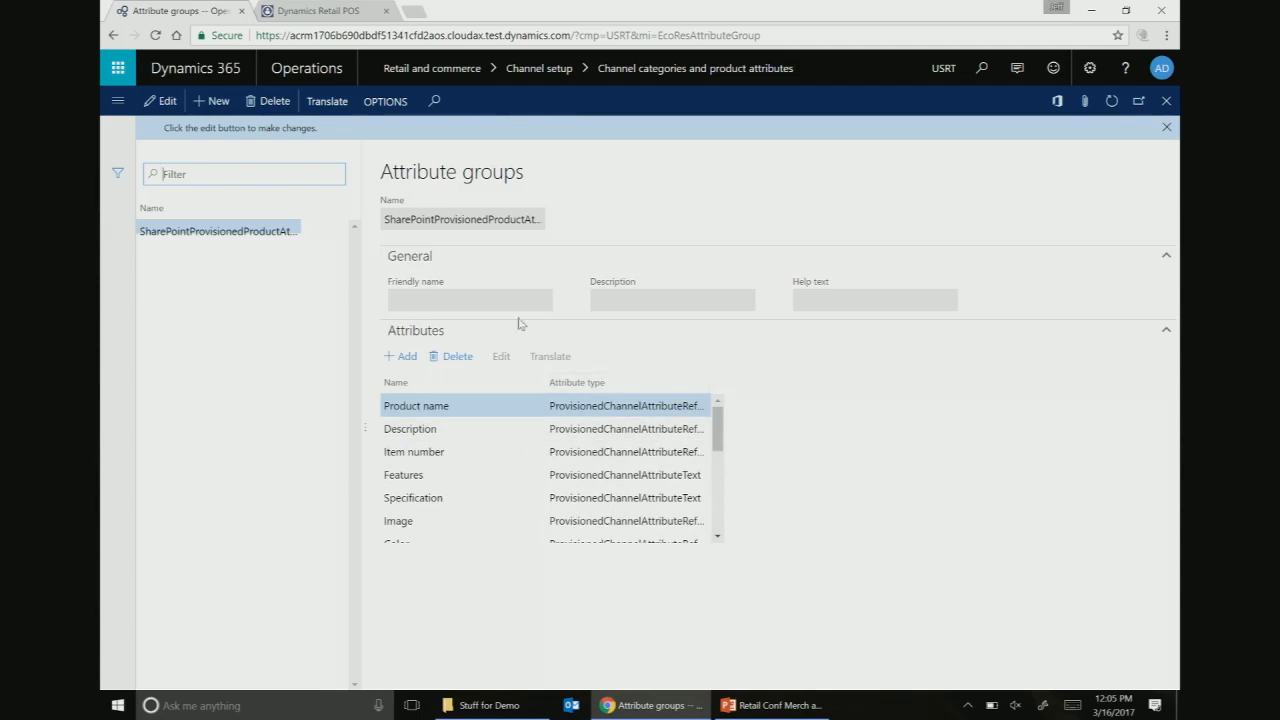
pyautogui.click(1166, 101)
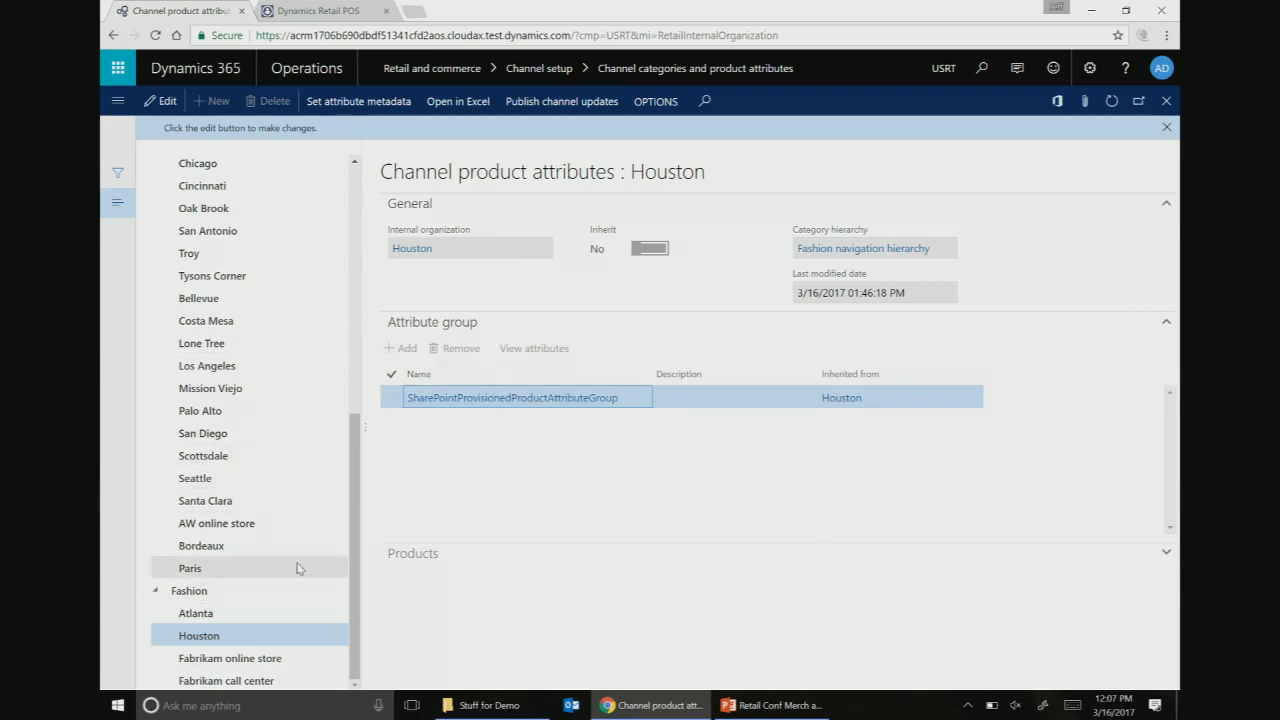
# - Open Set attribute metadata for the Houston channel's Fashion hierarchy
pyautogui.click(206, 635)
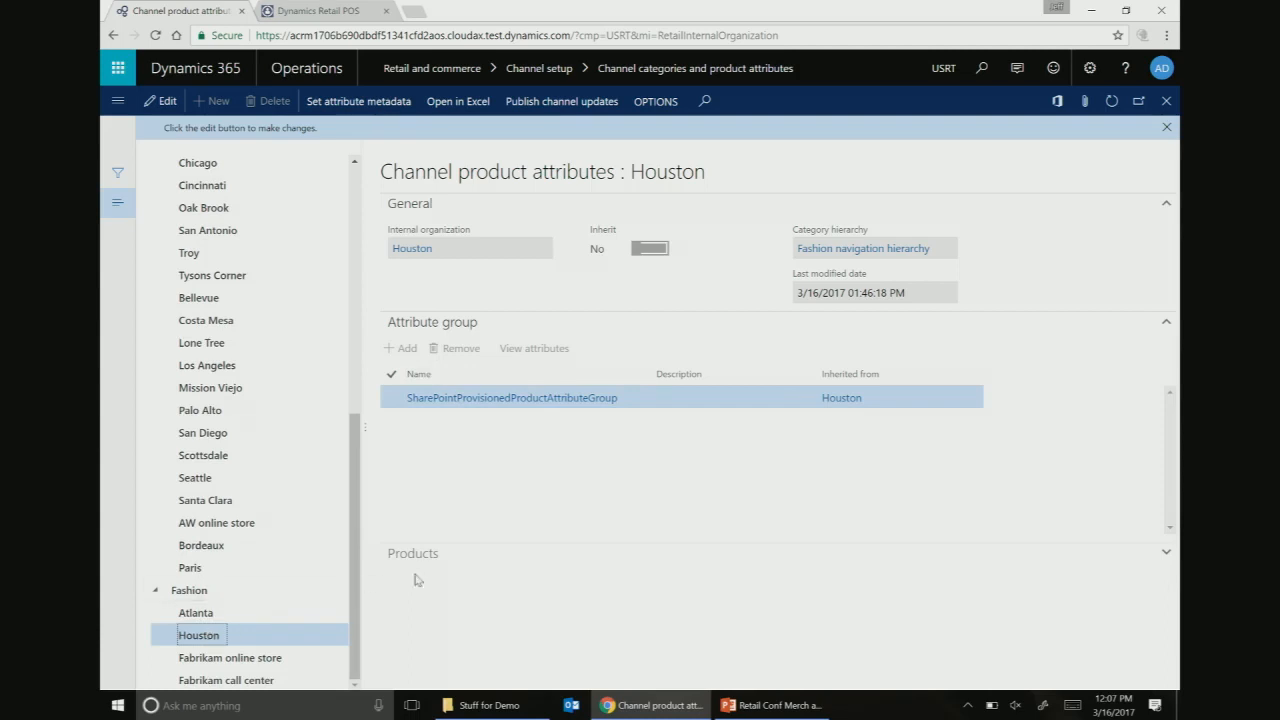
pyautogui.click(370, 106)
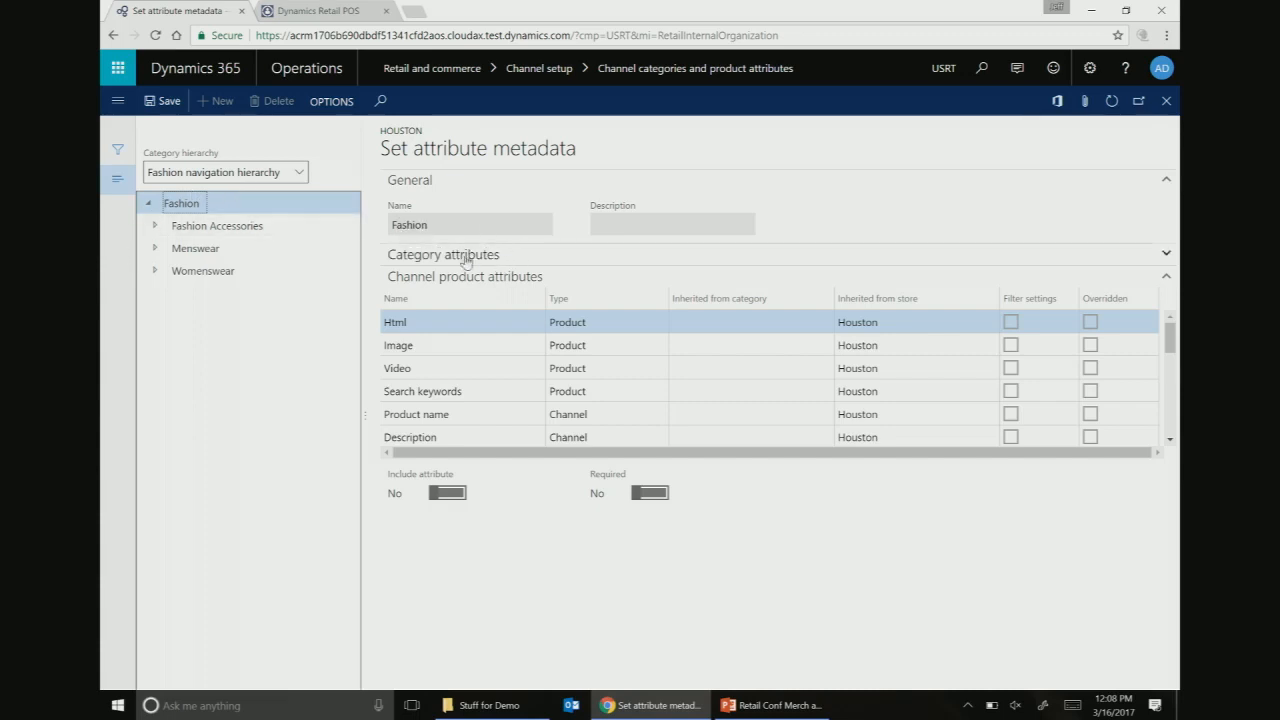
# - Show the Handbags category under Fashion Accessories and select its Material attribute
pyautogui.click(154, 227)
pyautogui.click(194, 289)
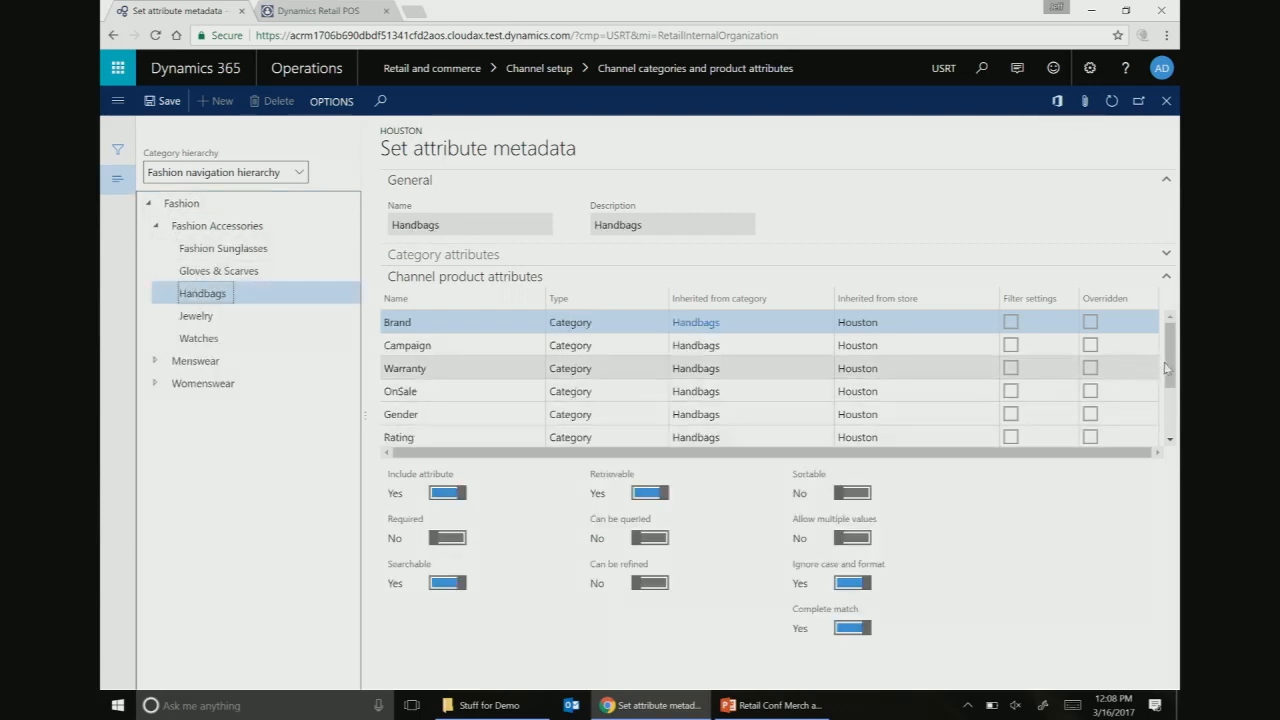
pyautogui.moveTo(1165, 370); pyautogui.dragTo(1165, 420)
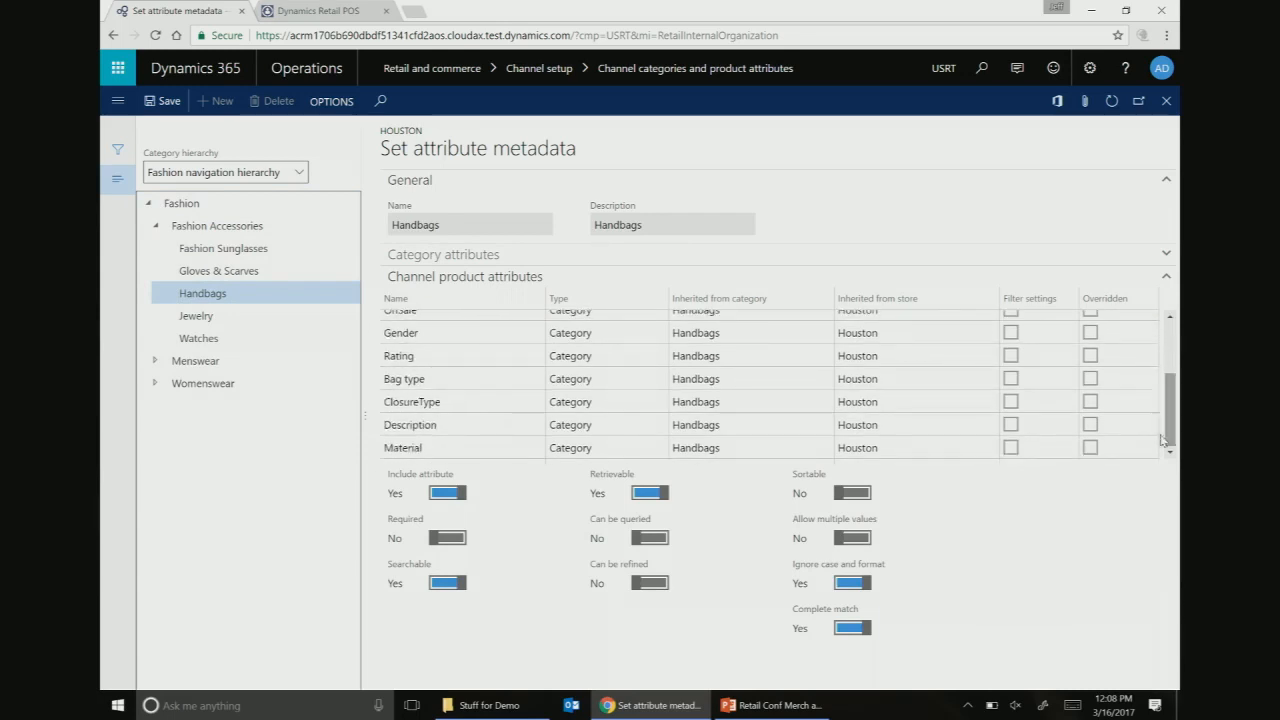
pyautogui.click(445, 452)
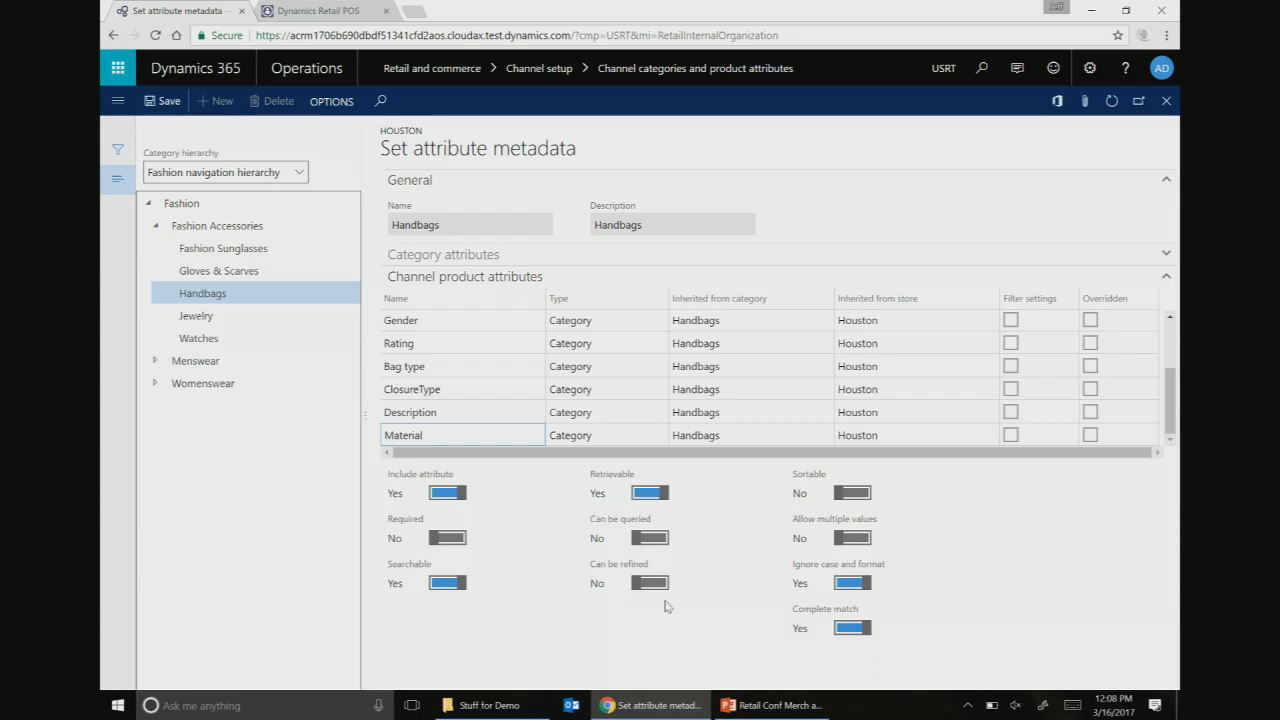
# - Compare the settings of the Material, Description and Bag type attributes
pyautogui.click(447, 435)
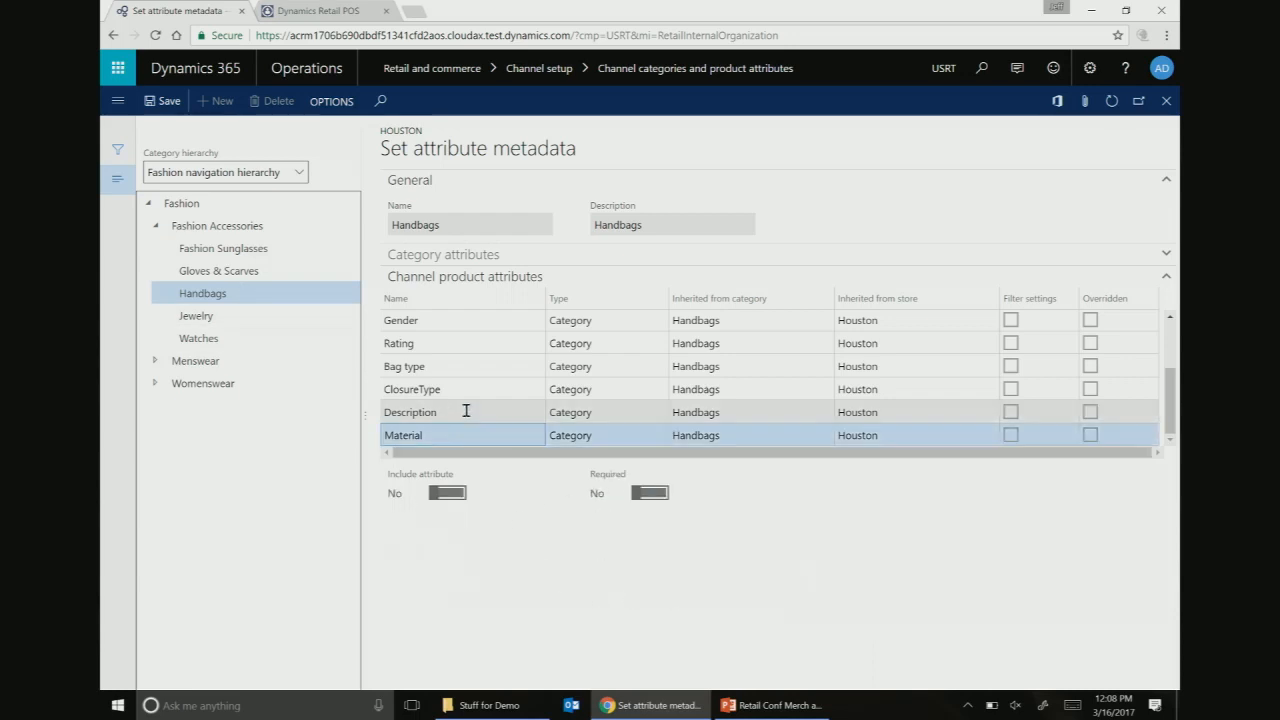
pyautogui.click(466, 410)
pyautogui.click(449, 430)
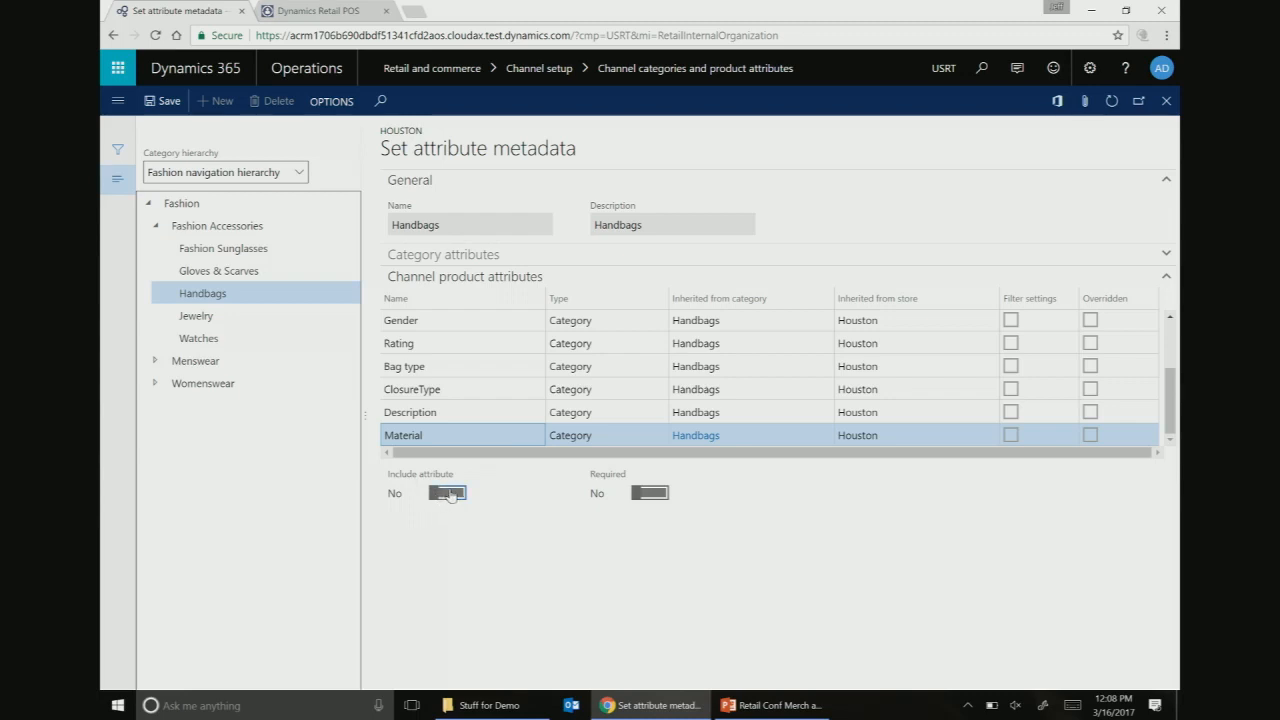
pyautogui.click(458, 366)
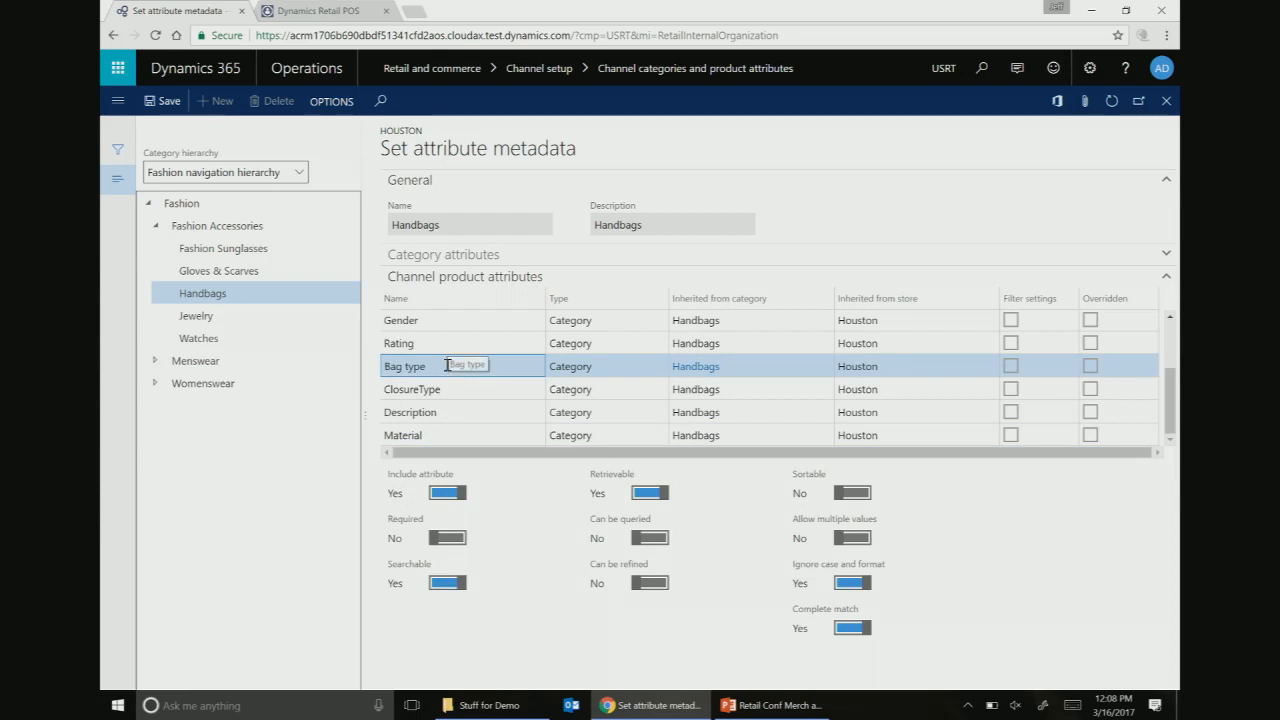
pyautogui.scroll(2, 447, 366)
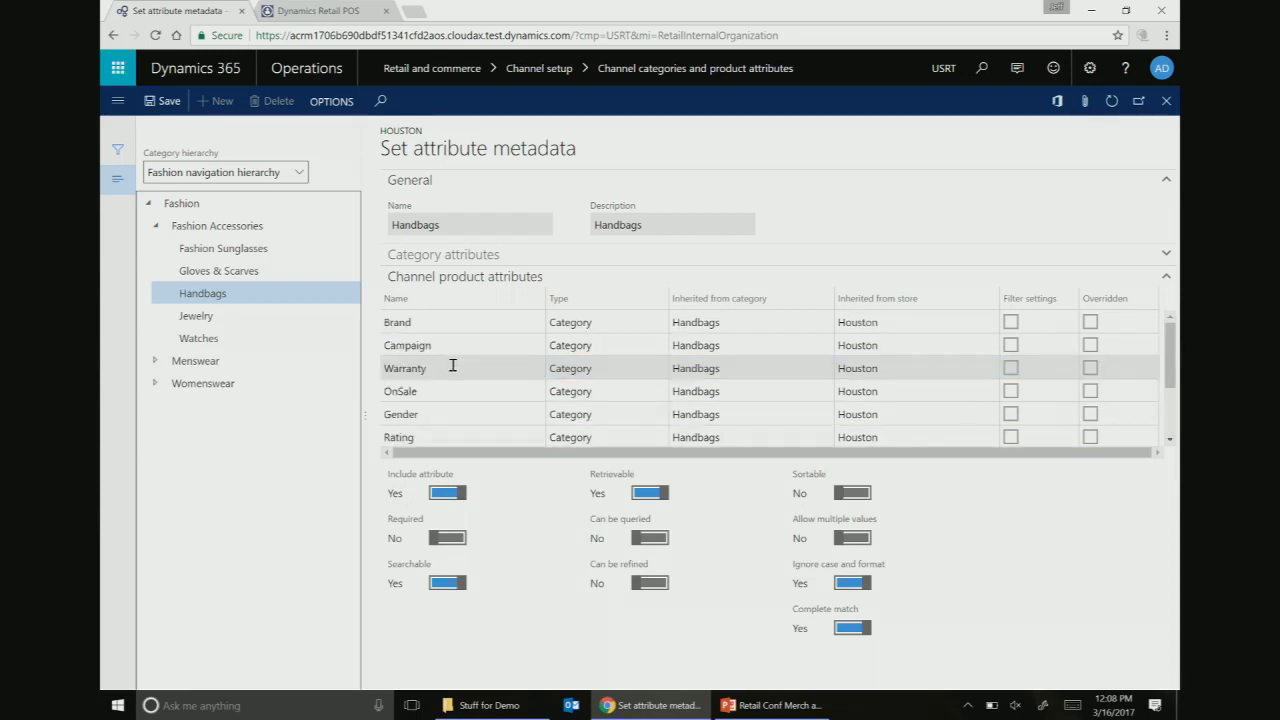
pyautogui.scroll(-2, 460, 367)
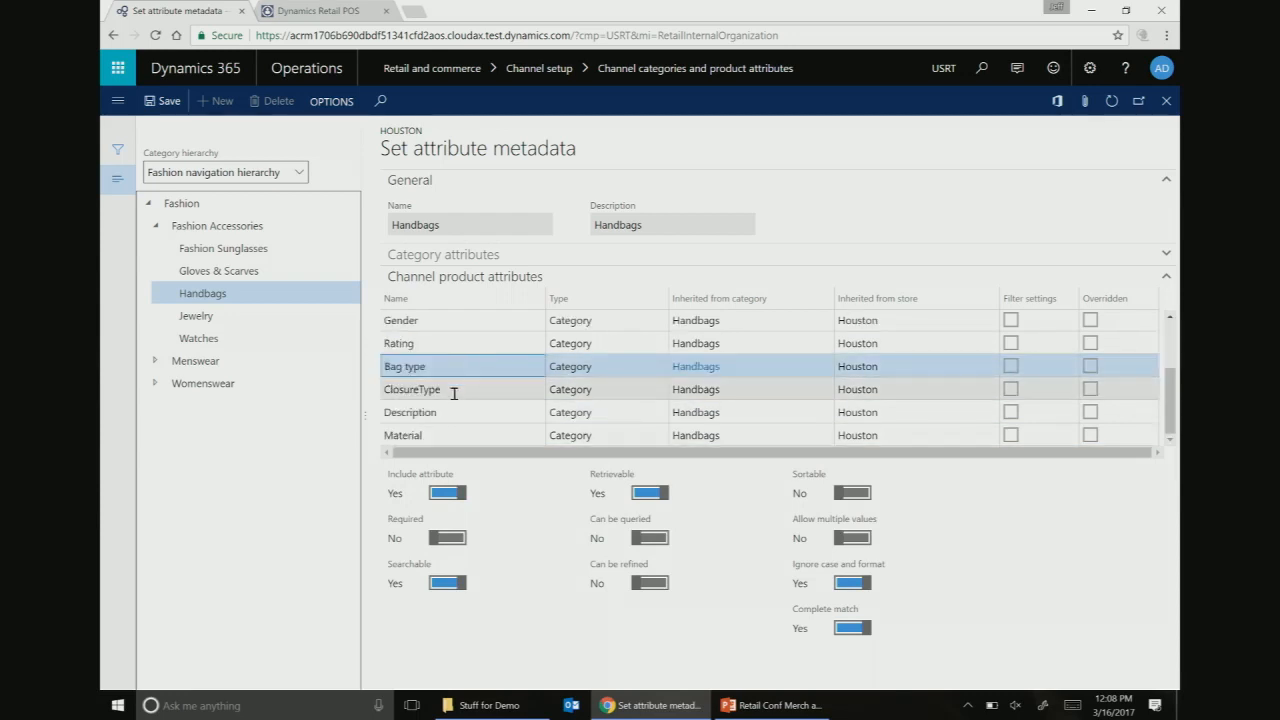
# - Include the Handbags Material attribute, enabling its filter settings and making it refinable
pyautogui.click(441, 434)
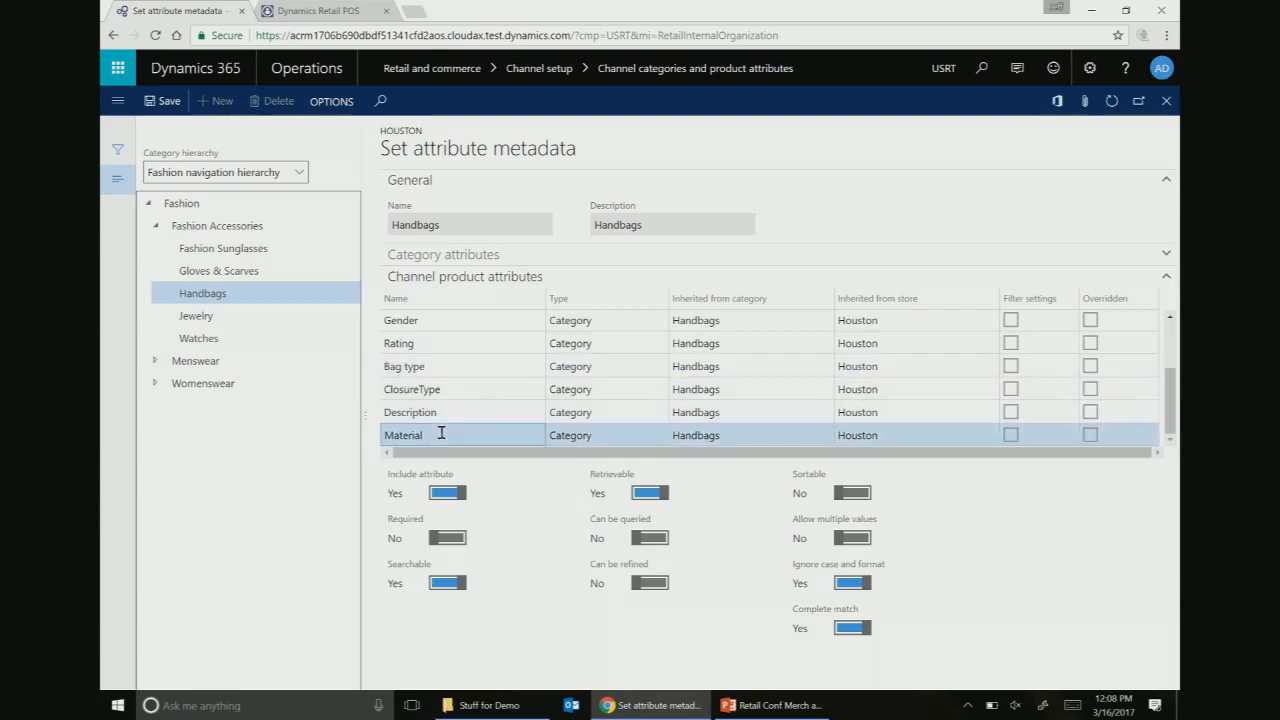
pyautogui.click(447, 492)
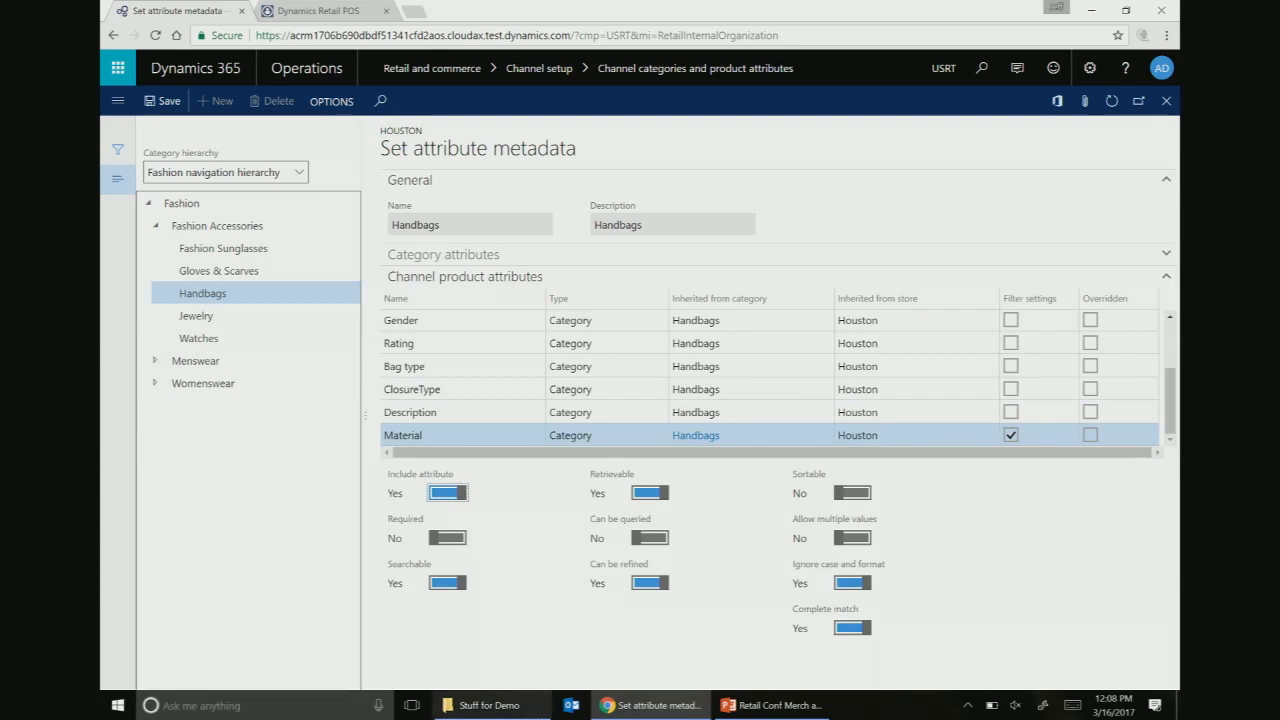
pyautogui.moveTo(650, 705)
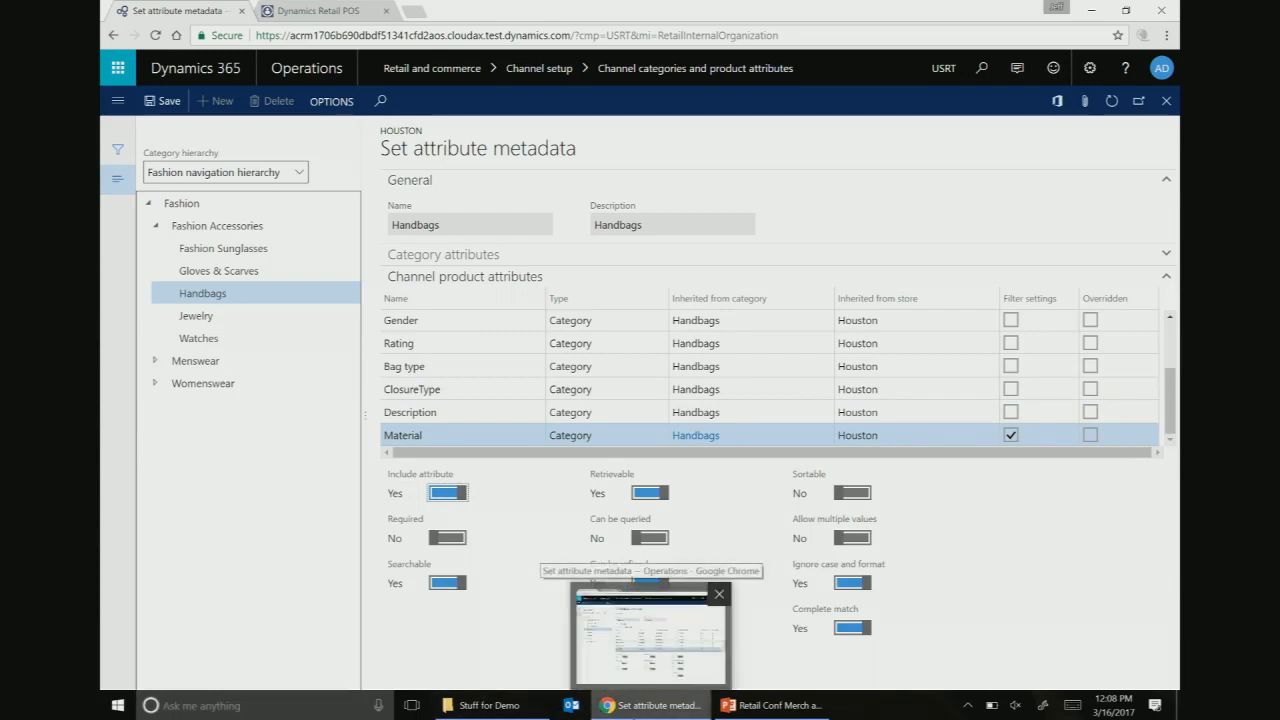
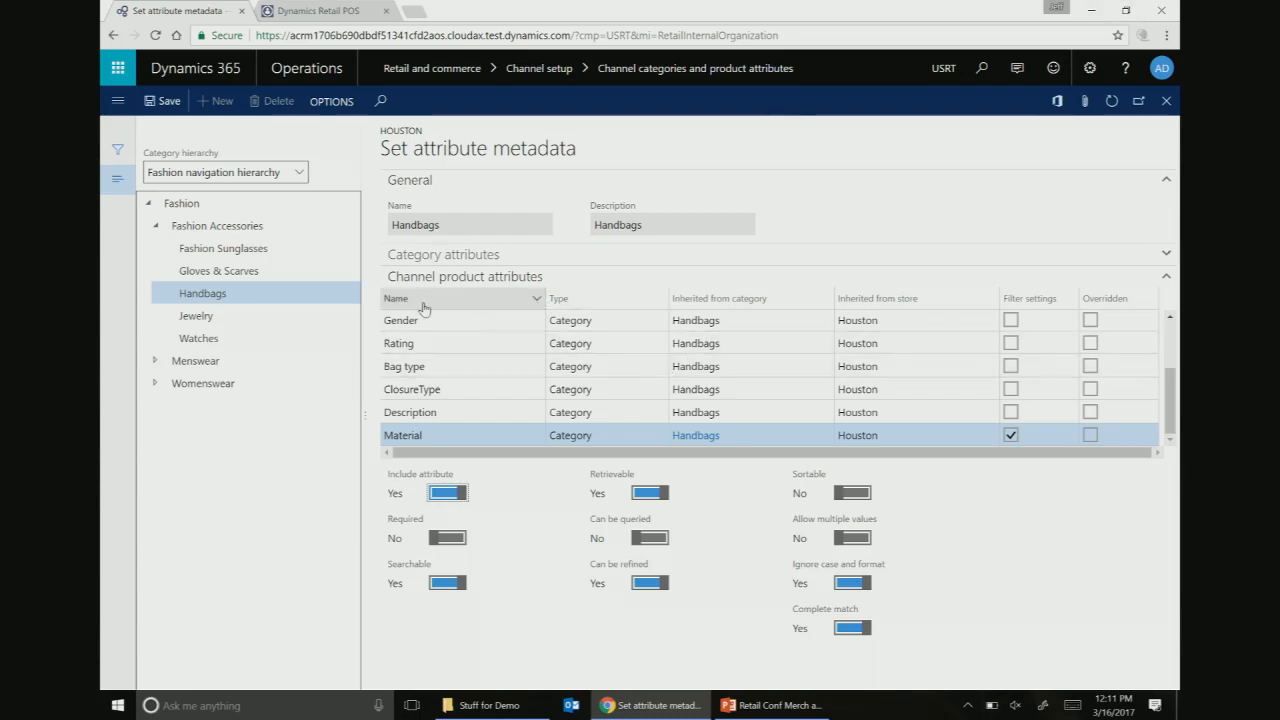
# - Leave the Handbags attribute metadata, back on Houston's Channel product attributes with Material's filter enabled
pyautogui.moveTo(490, 705)
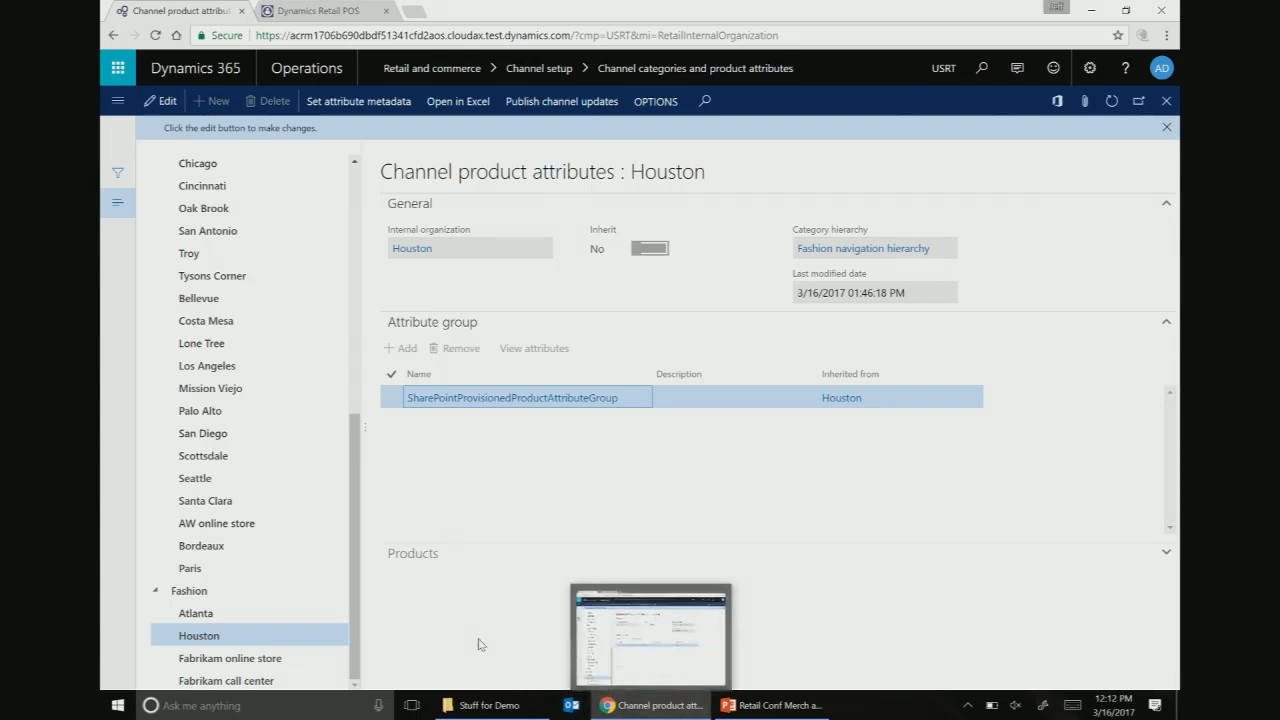
pyautogui.scroll(5, 193, 230)
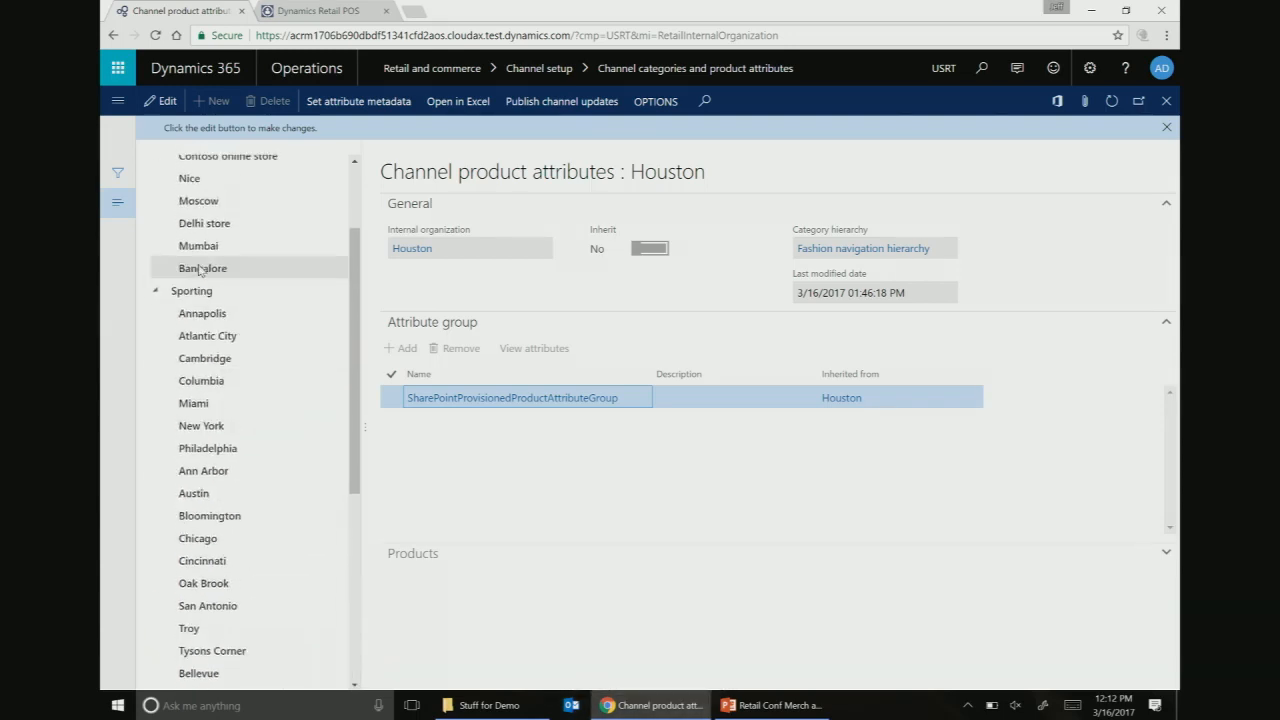
pyautogui.scroll(2, 195, 205)
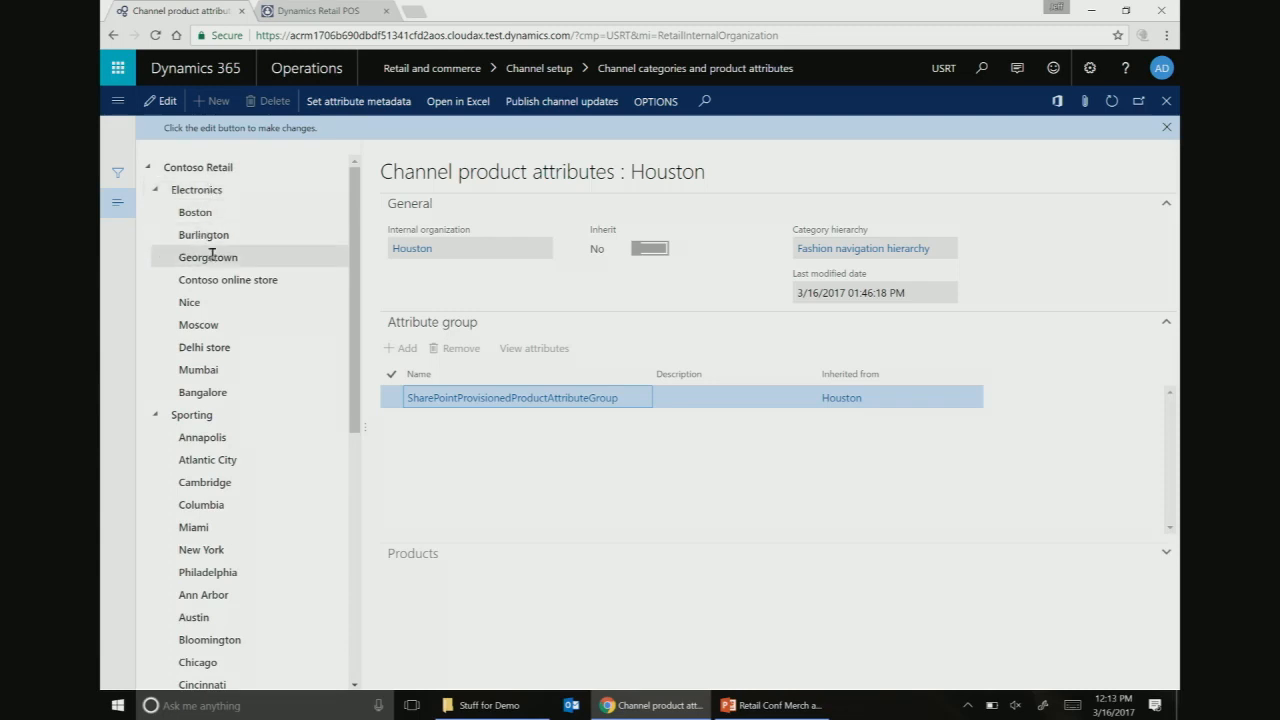
pyautogui.scroll(-3, 160, 400)
pyautogui.scroll(-3, 155, 425)
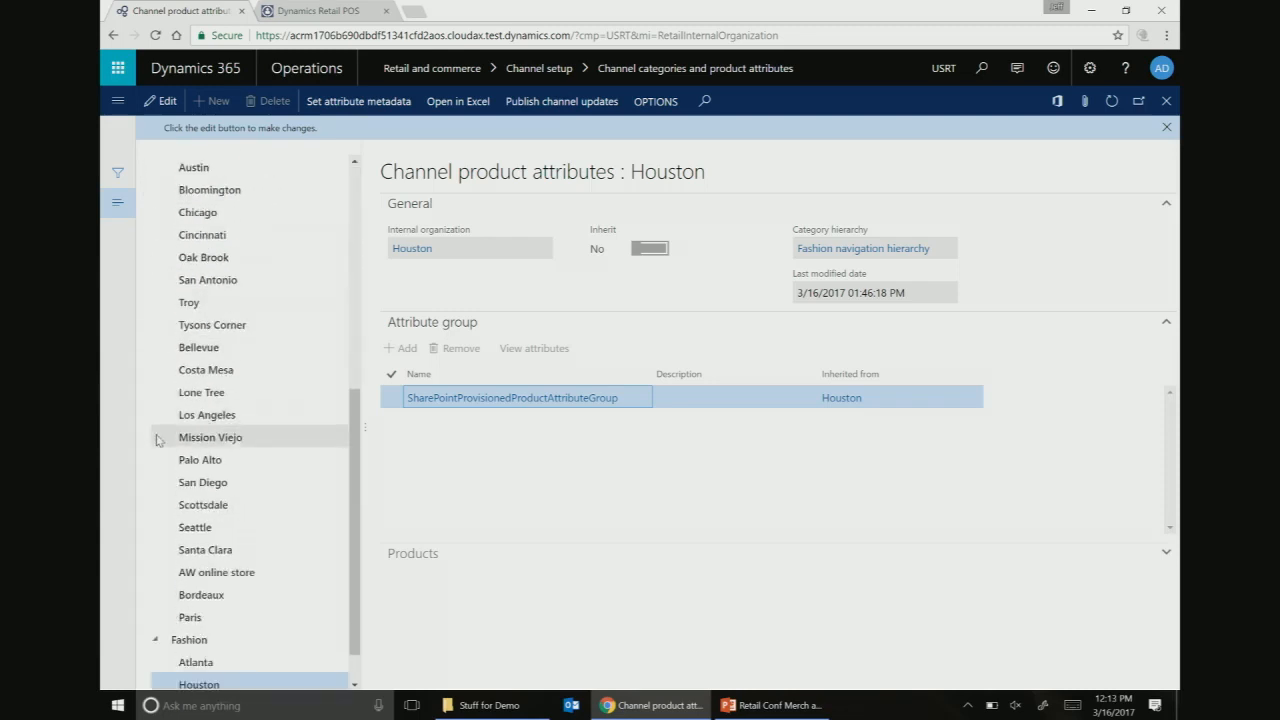
pyautogui.click(213, 640)
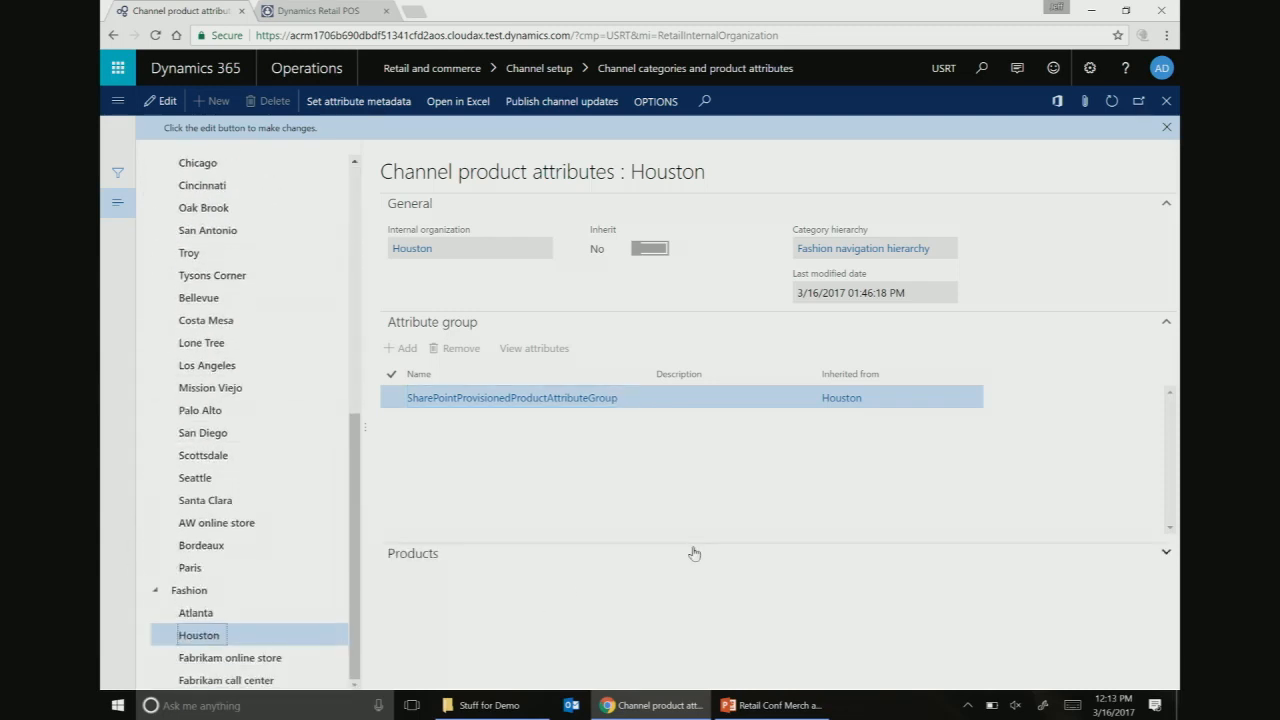
pyautogui.click(389, 107)
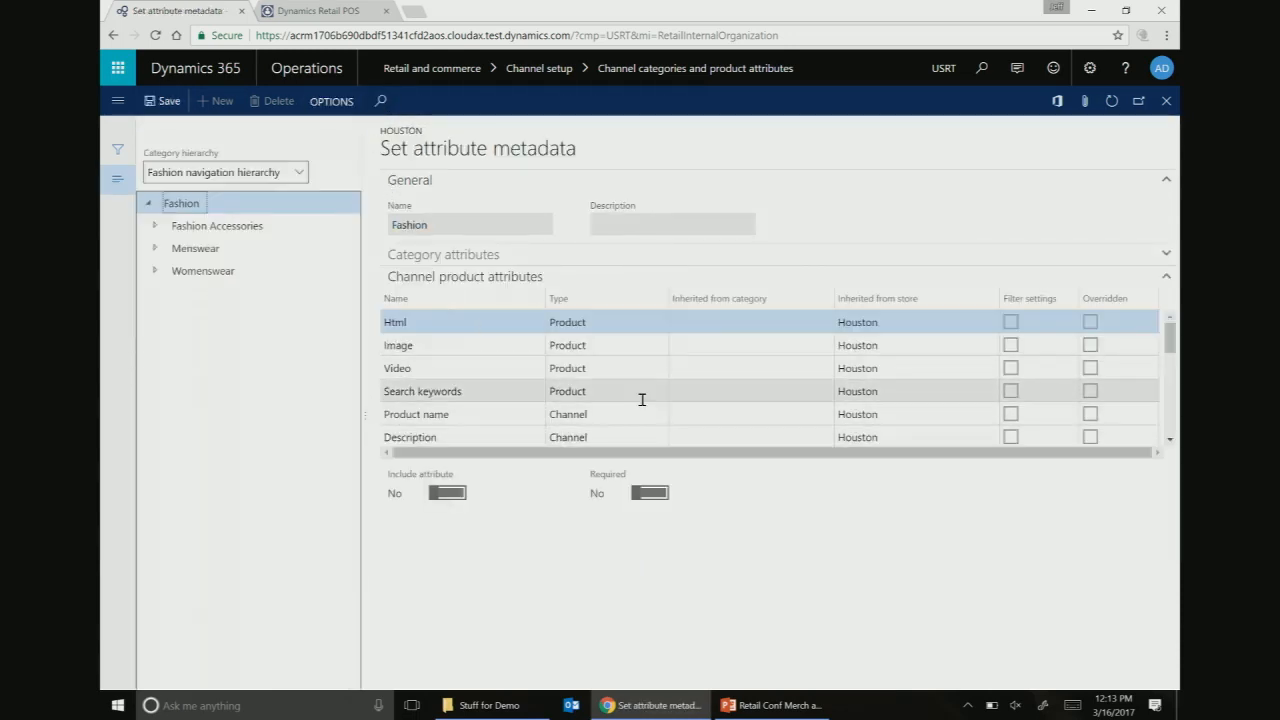
pyautogui.scroll(-5, 660, 404)
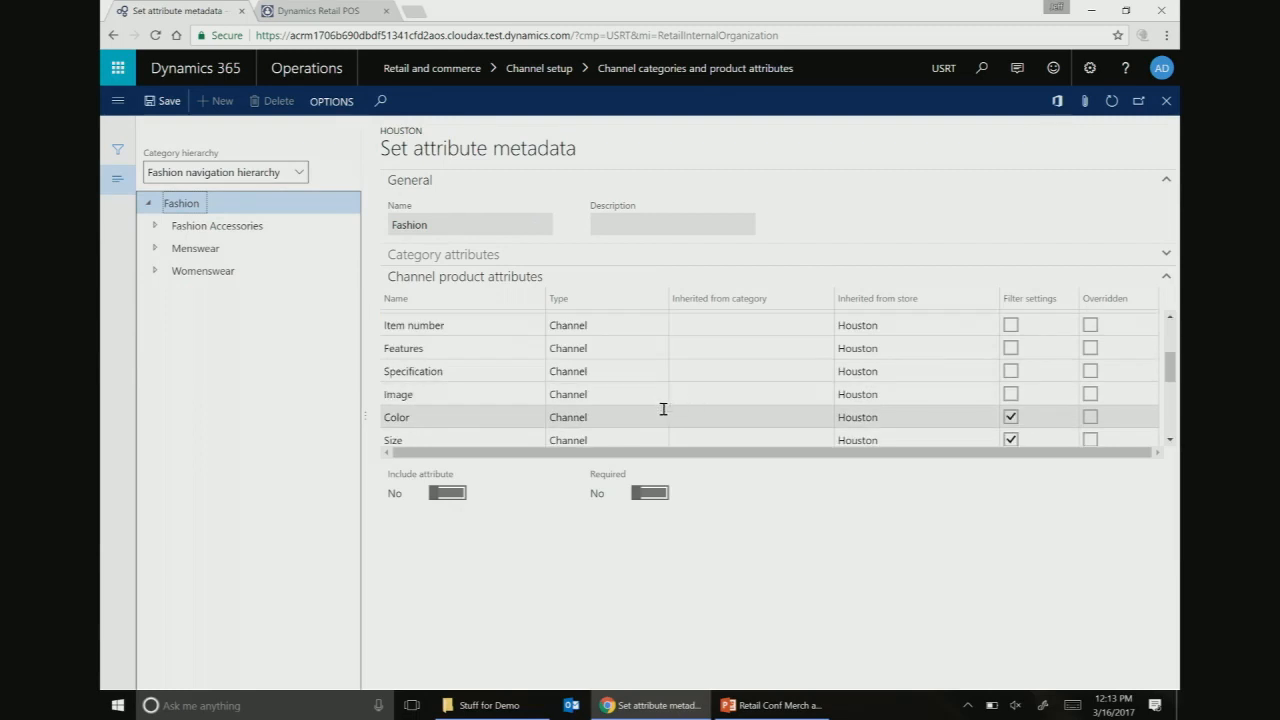
pyautogui.scroll(5, 662, 410)
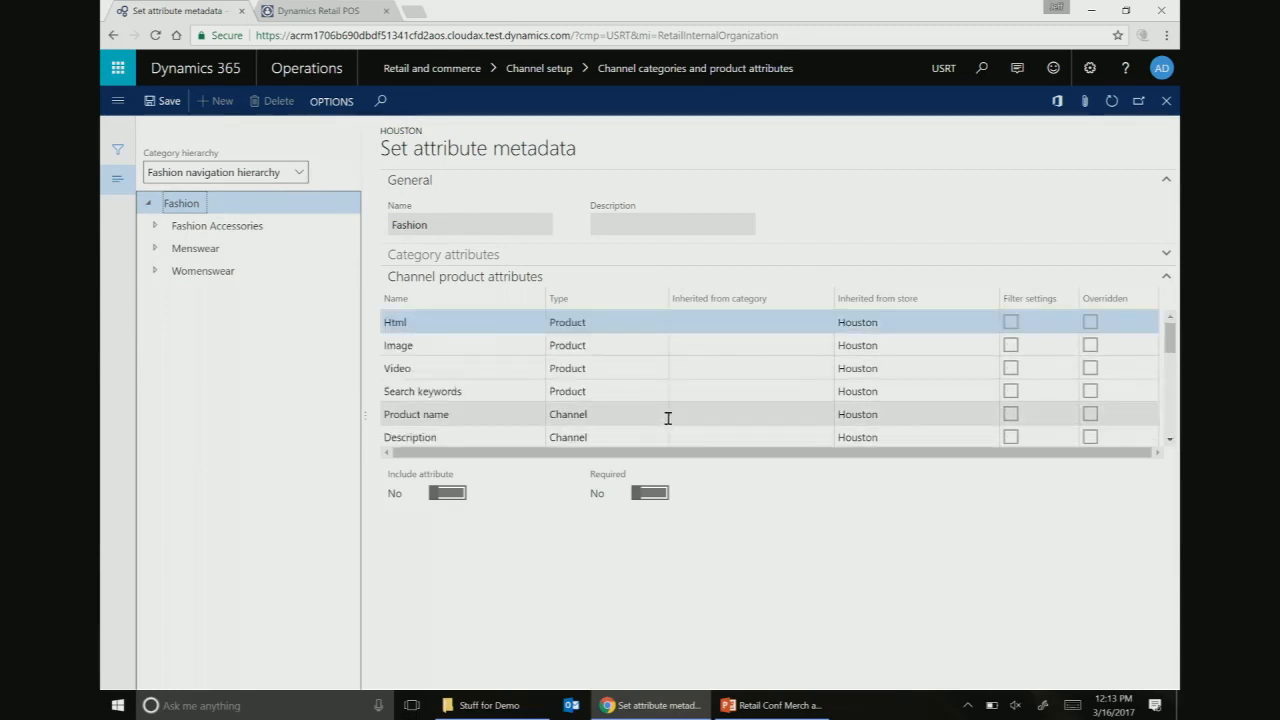
pyautogui.moveTo(652, 705)
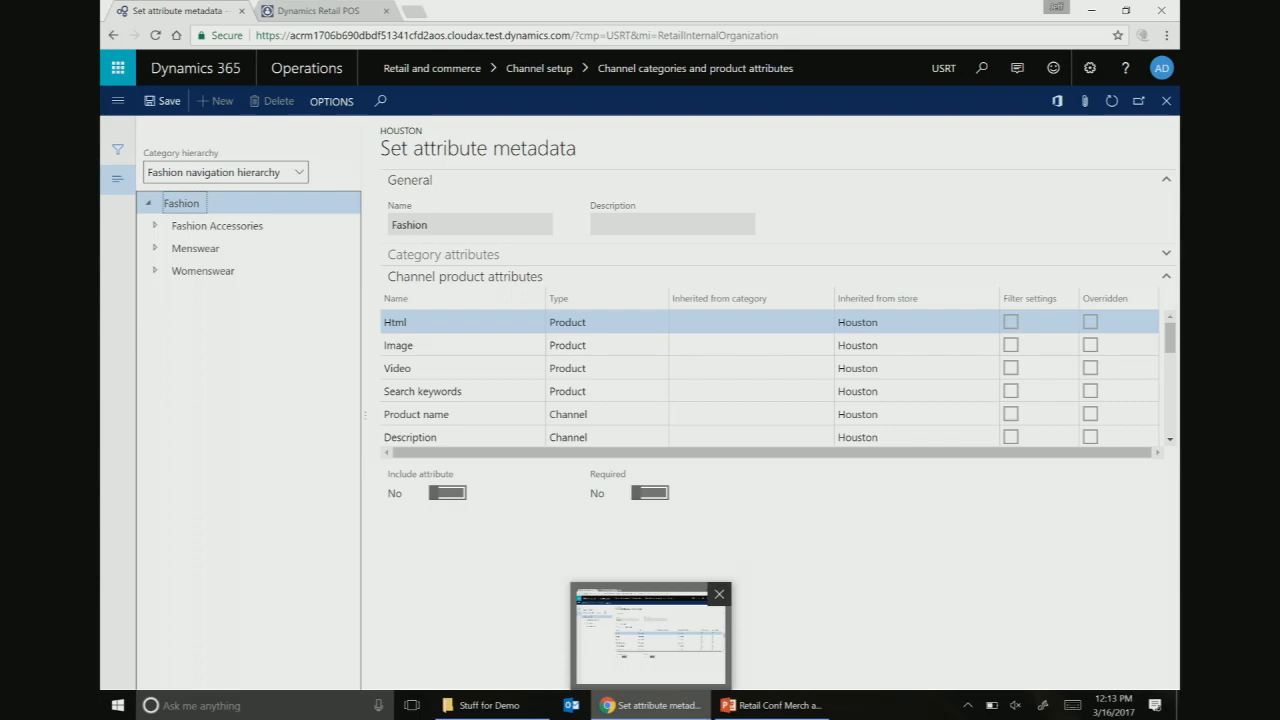
pyautogui.scroll(-5, 537, 437)
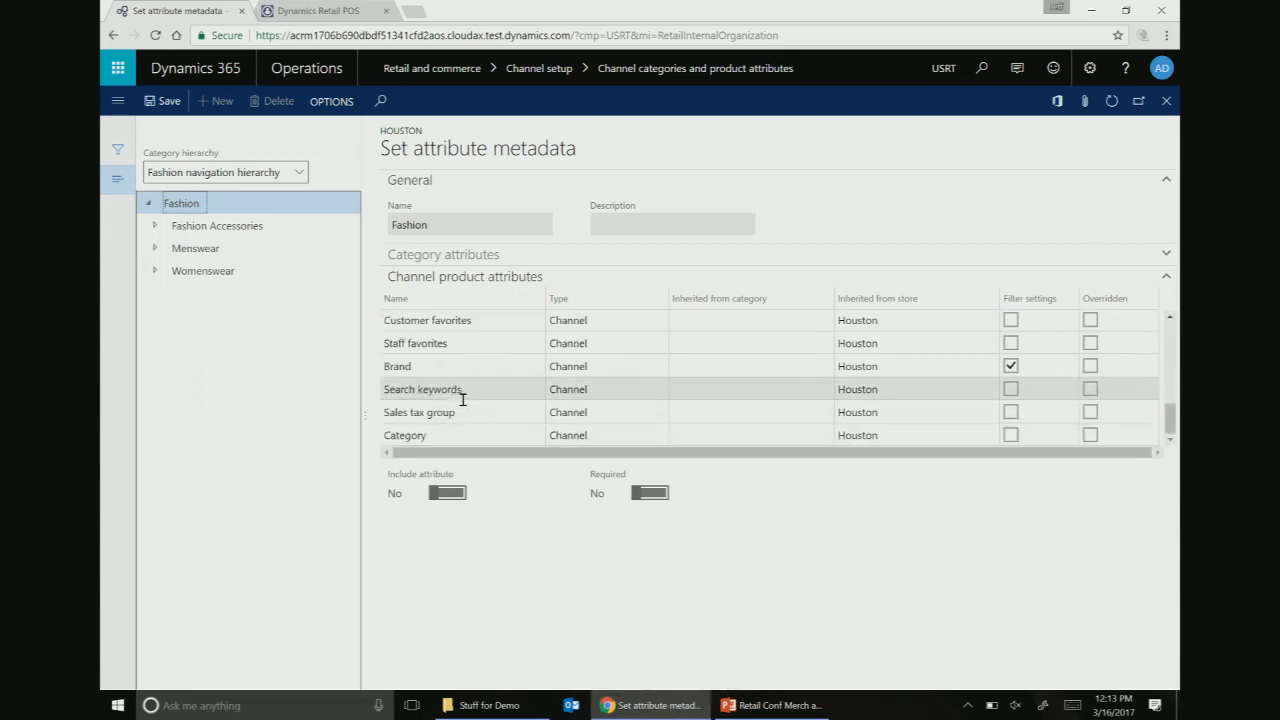
pyautogui.click(155, 226)
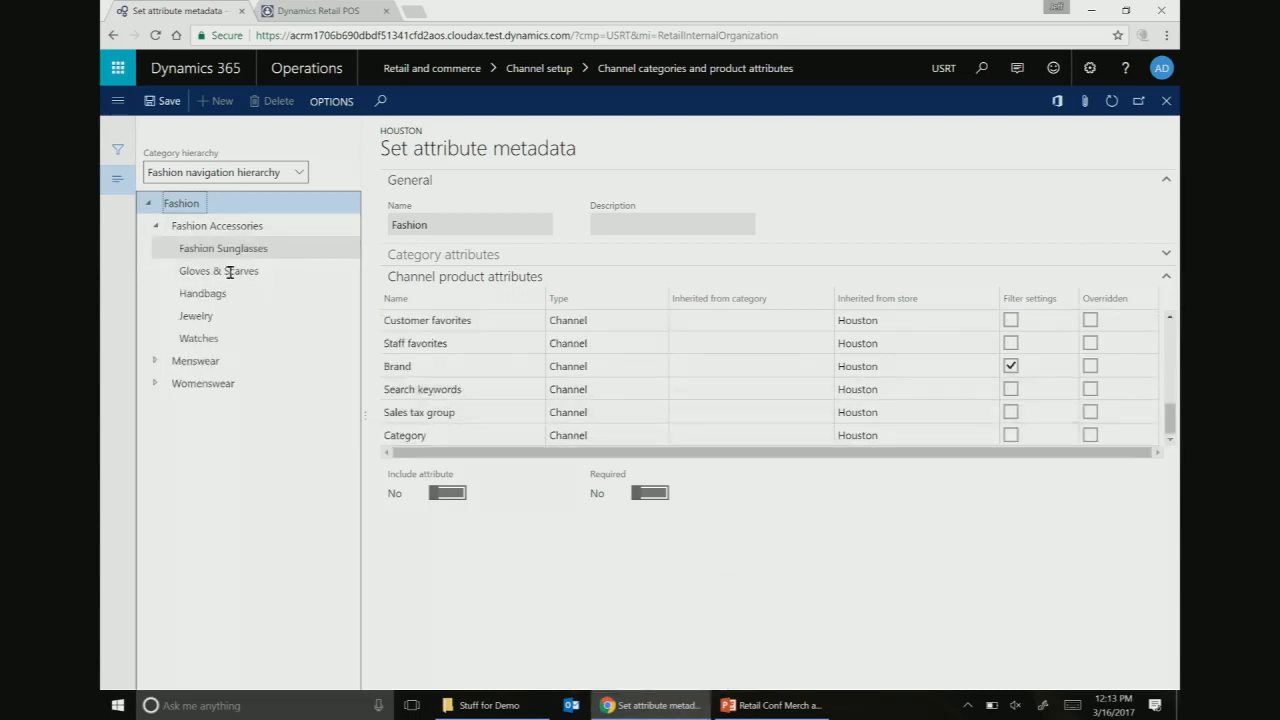
pyautogui.click(205, 295)
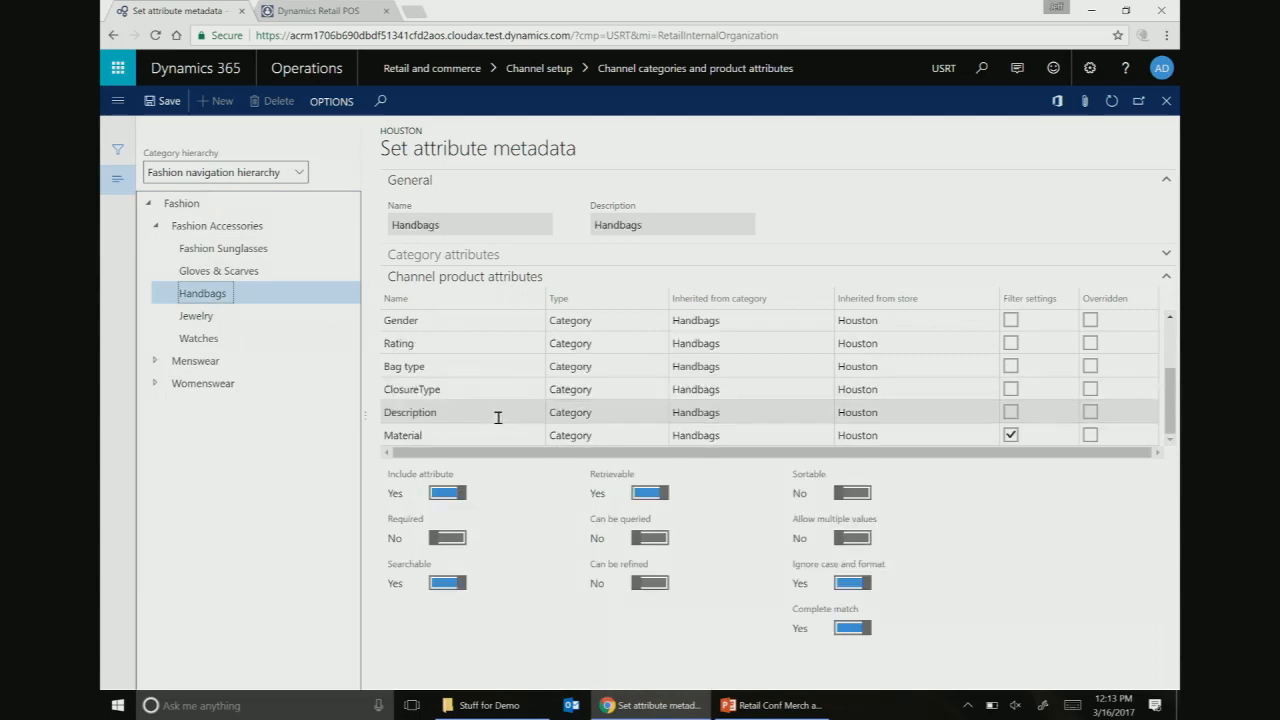
pyautogui.click(466, 436)
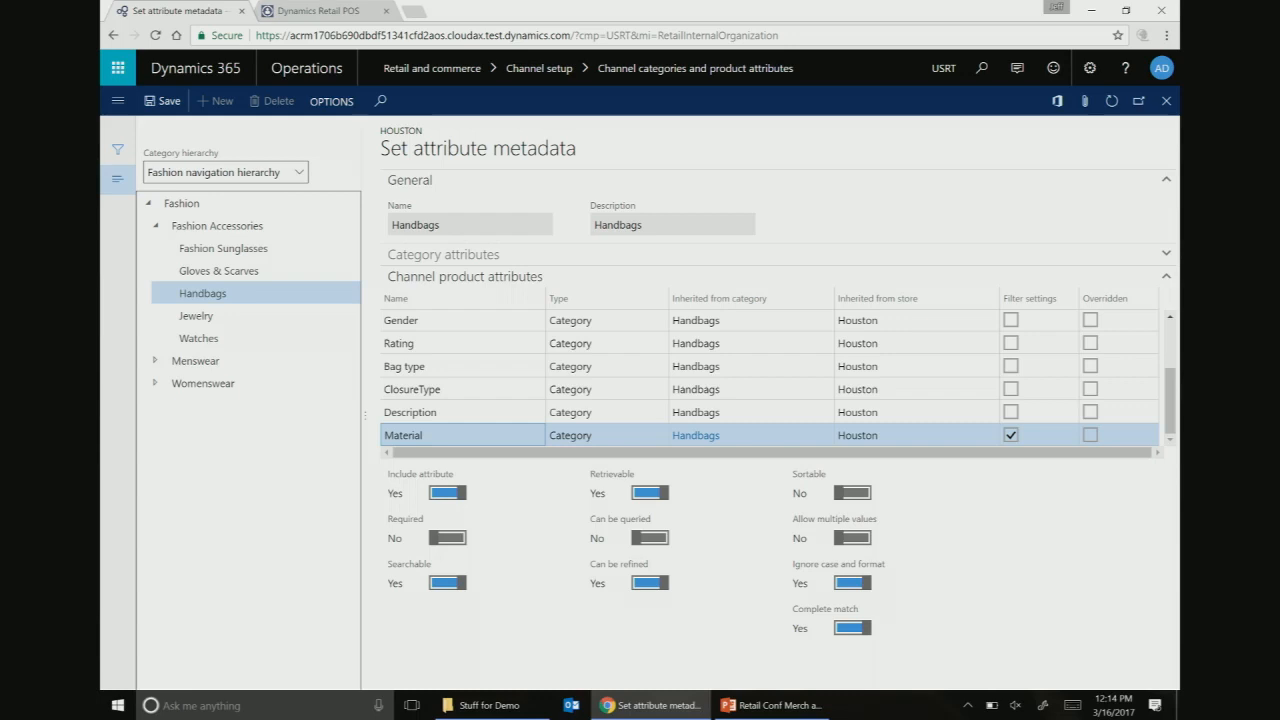
pyautogui.click(1165, 103)
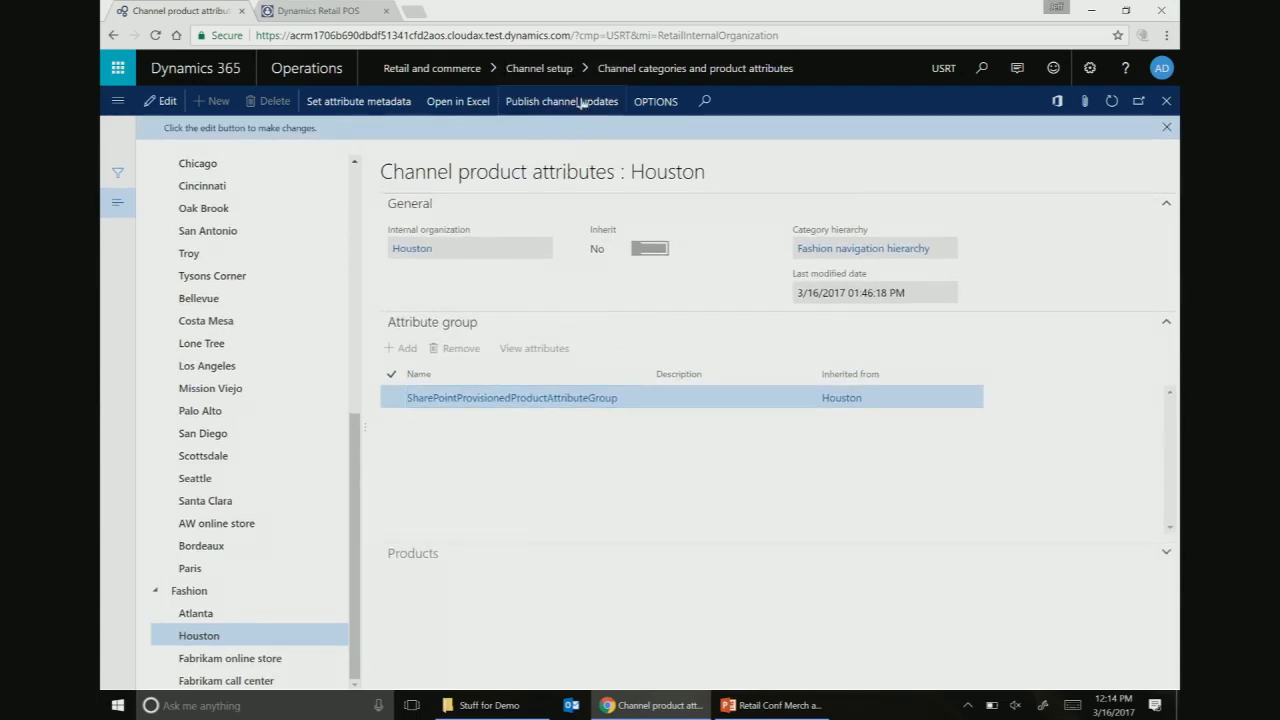
pyautogui.click(569, 102)
pyautogui.click(1031, 668)
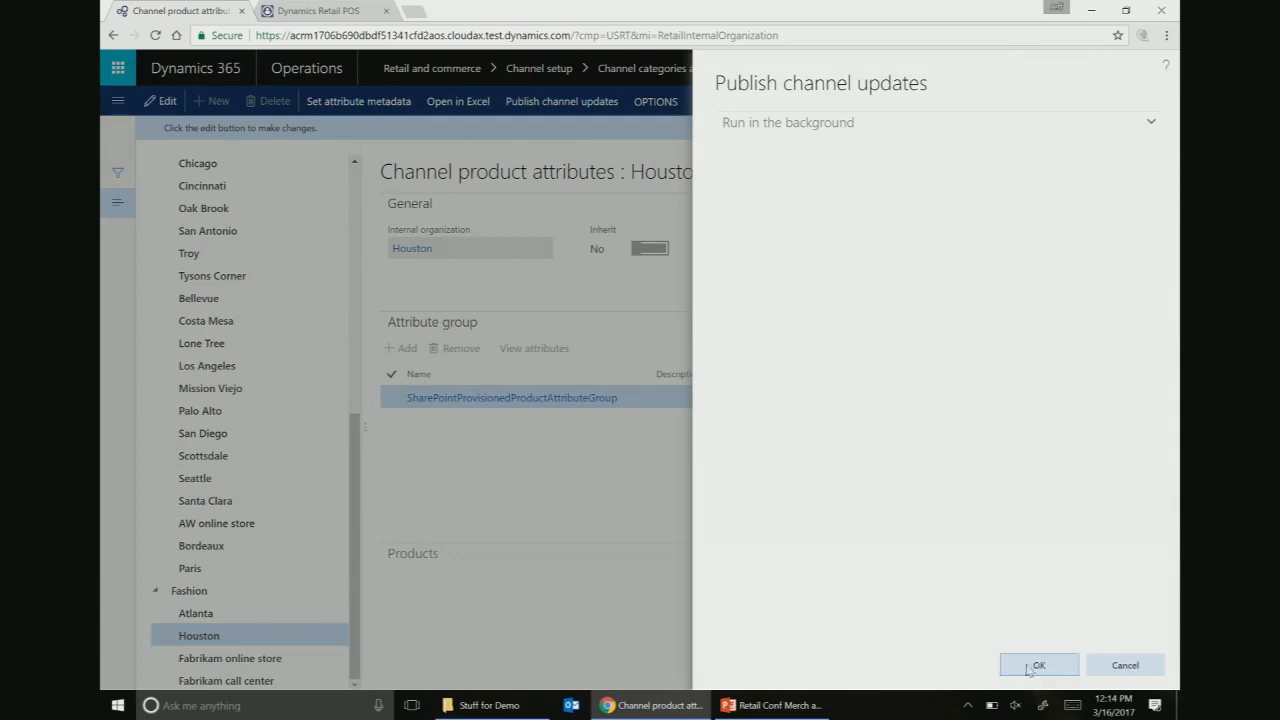
pyautogui.moveTo(775, 705)
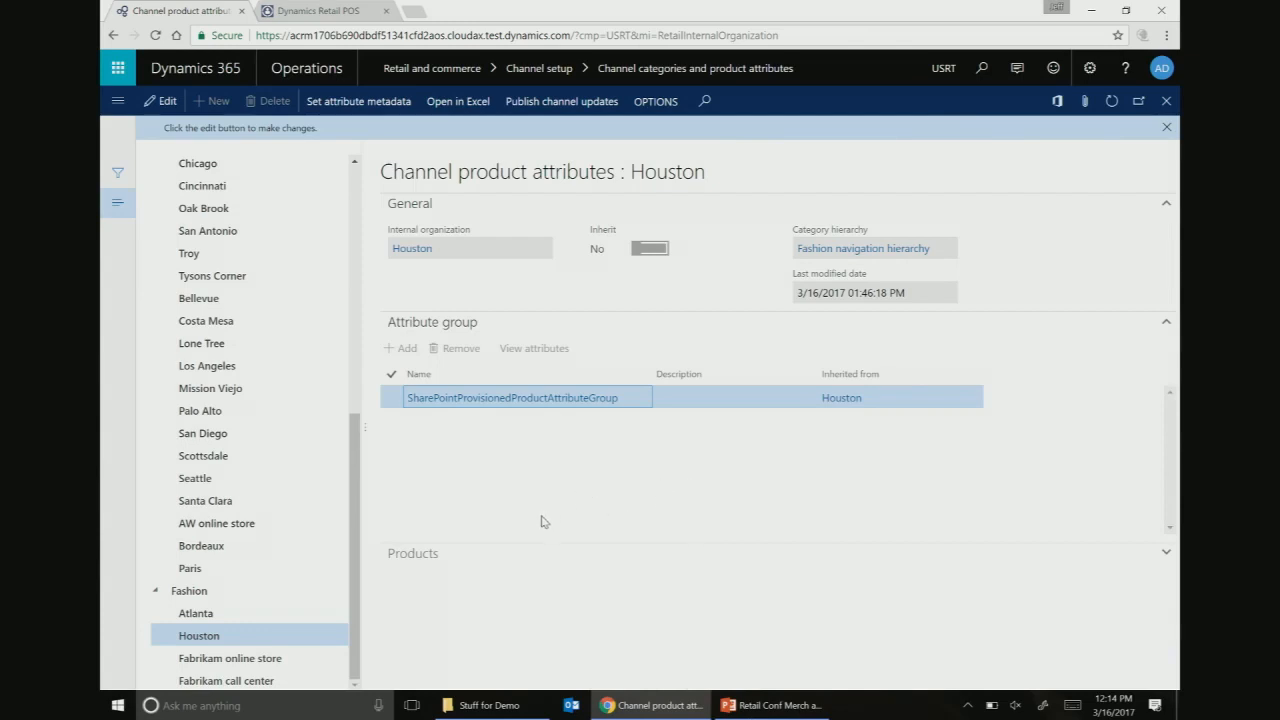
pyautogui.click(982, 68)
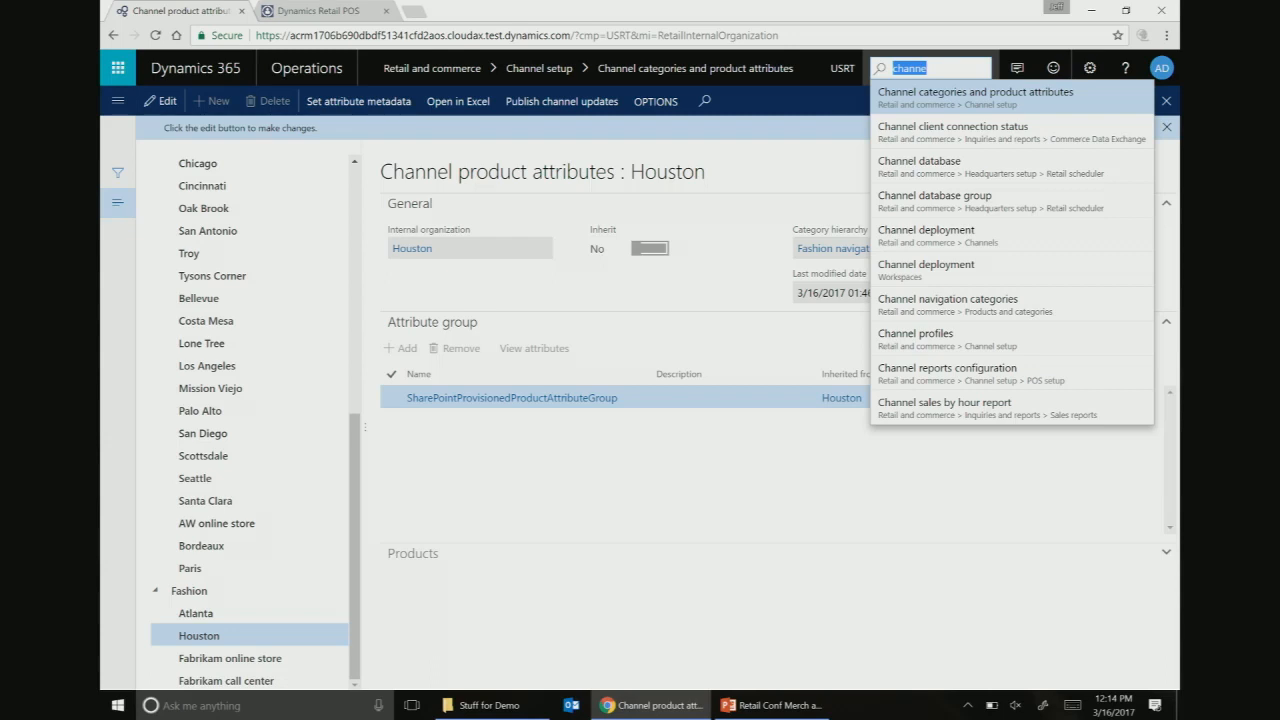
# - Search 'distr' to reach Distribution schedules and select the 1040 Products schedule
pyautogui.write('distr')
pyautogui.click(971, 100)
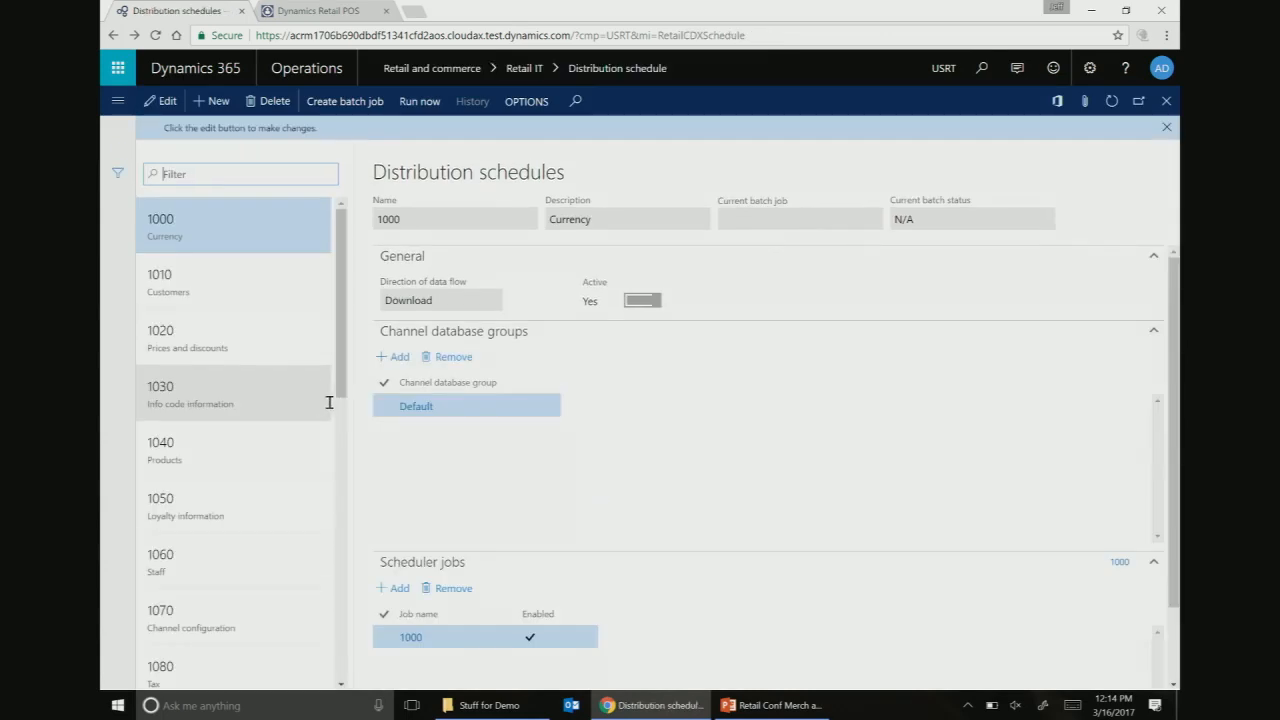
pyautogui.scroll(-2, 252, 353)
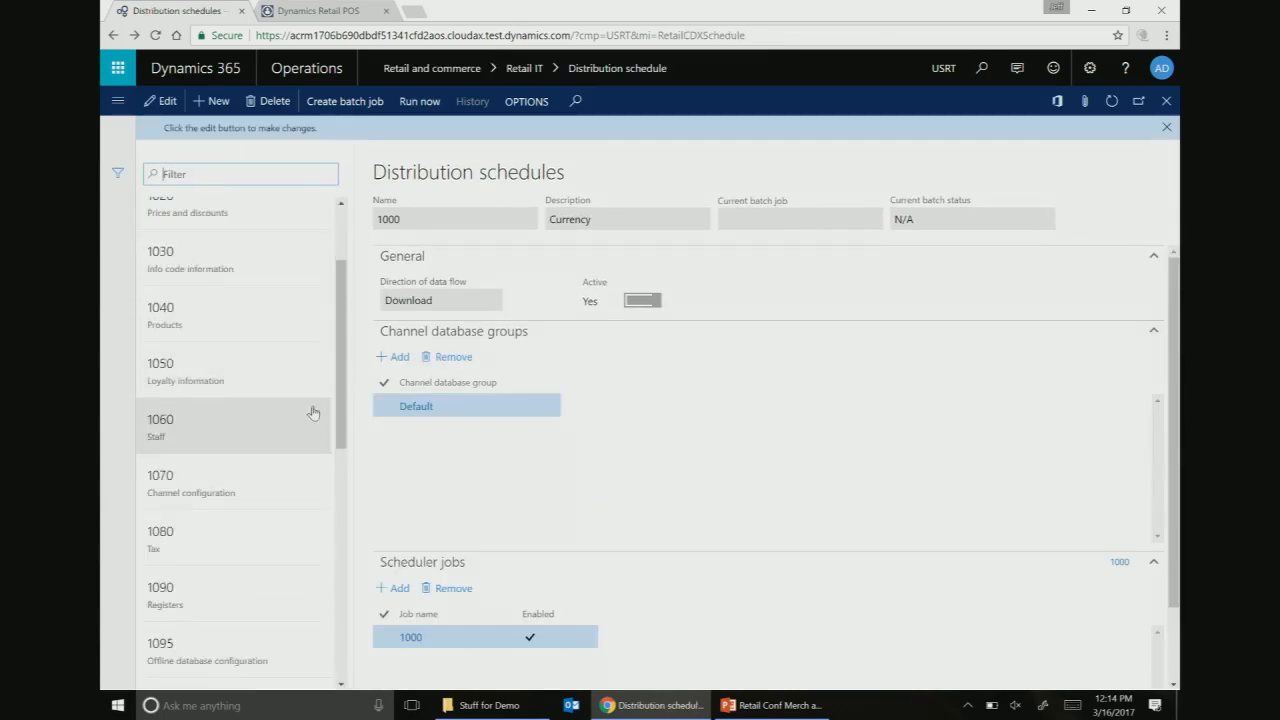
pyautogui.click(258, 326)
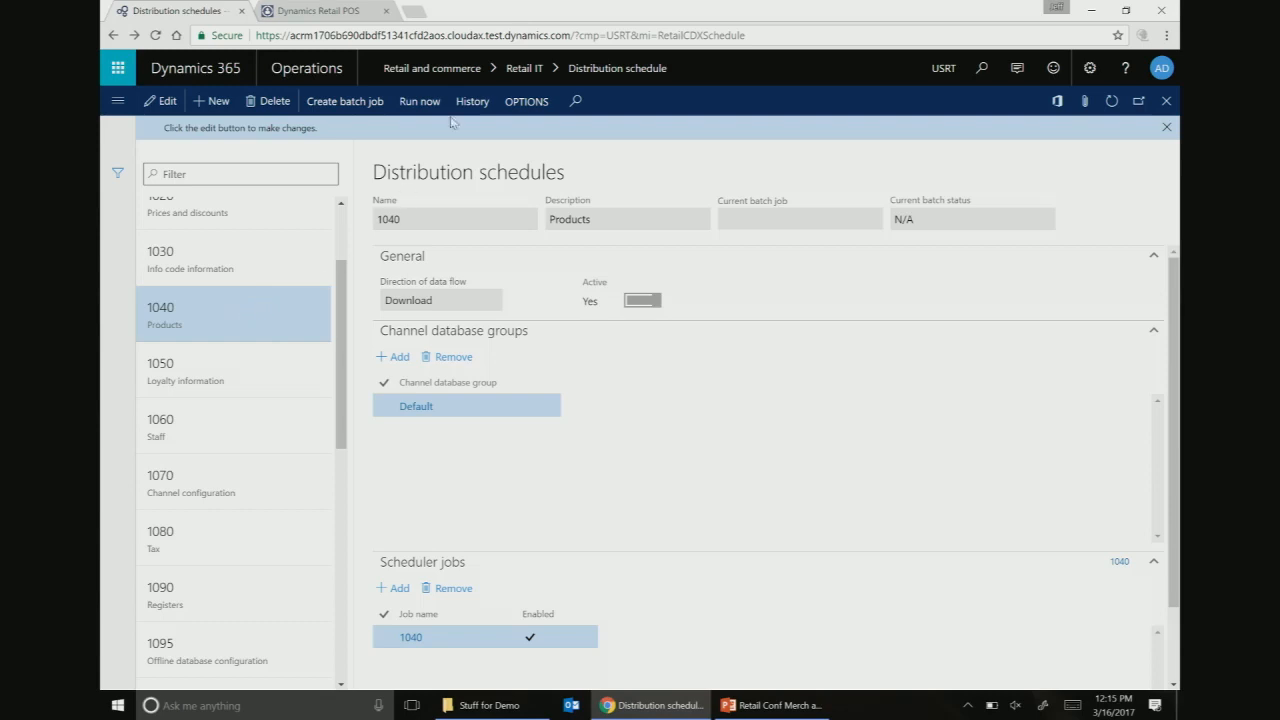
# - Run distribution job 1040 Products now, answering Yes to the confirmation
pyautogui.click(420, 101)
pyautogui.click(734, 412)
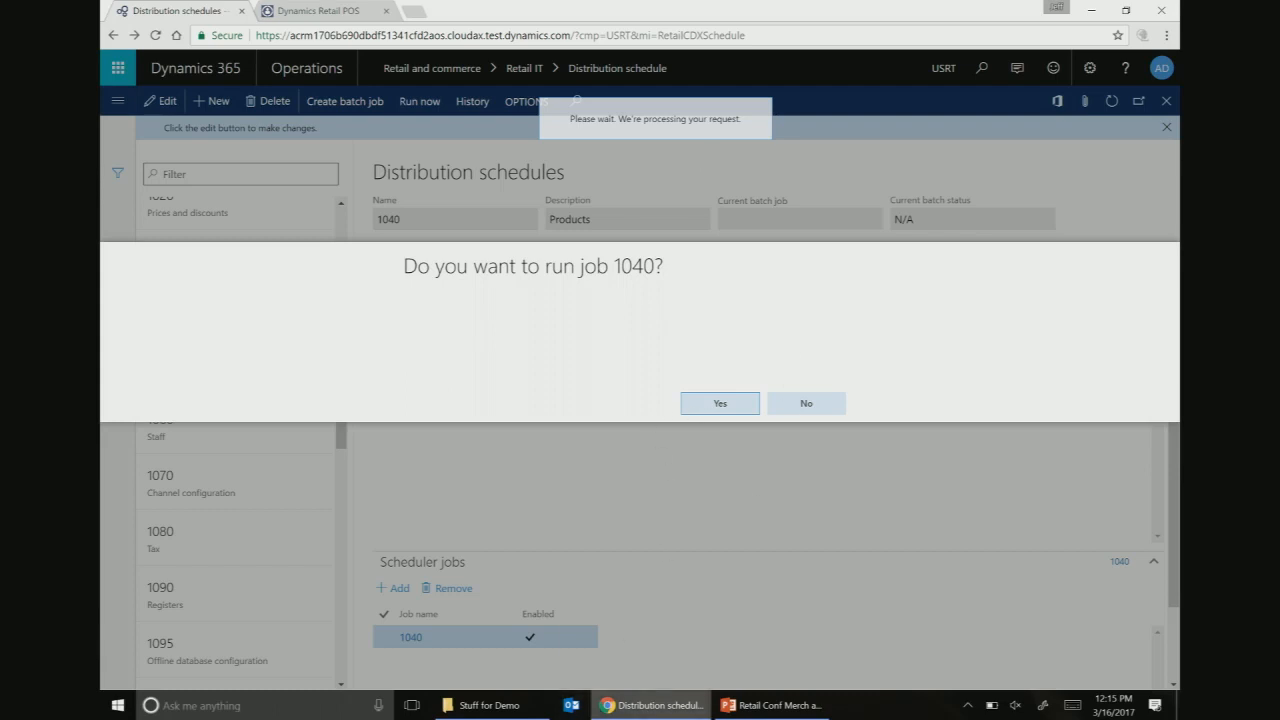
pyautogui.moveTo(650, 705)
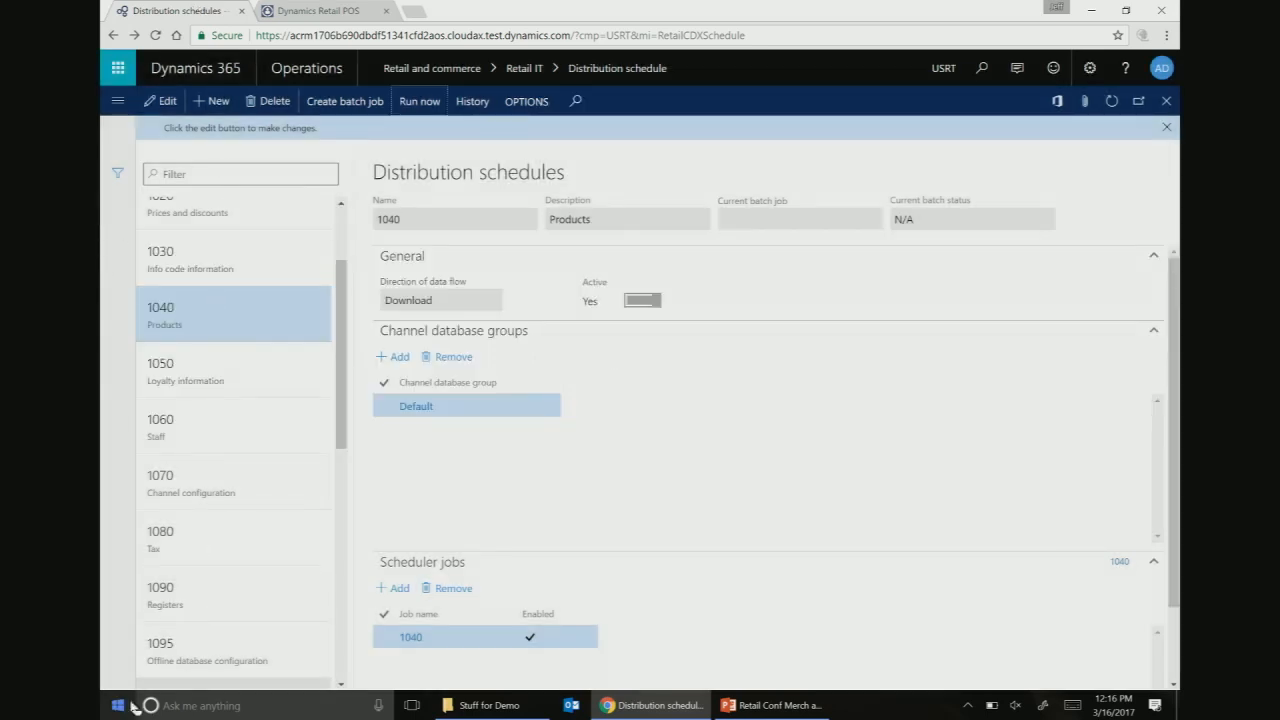
pyautogui.scroll(-2, 214, 486)
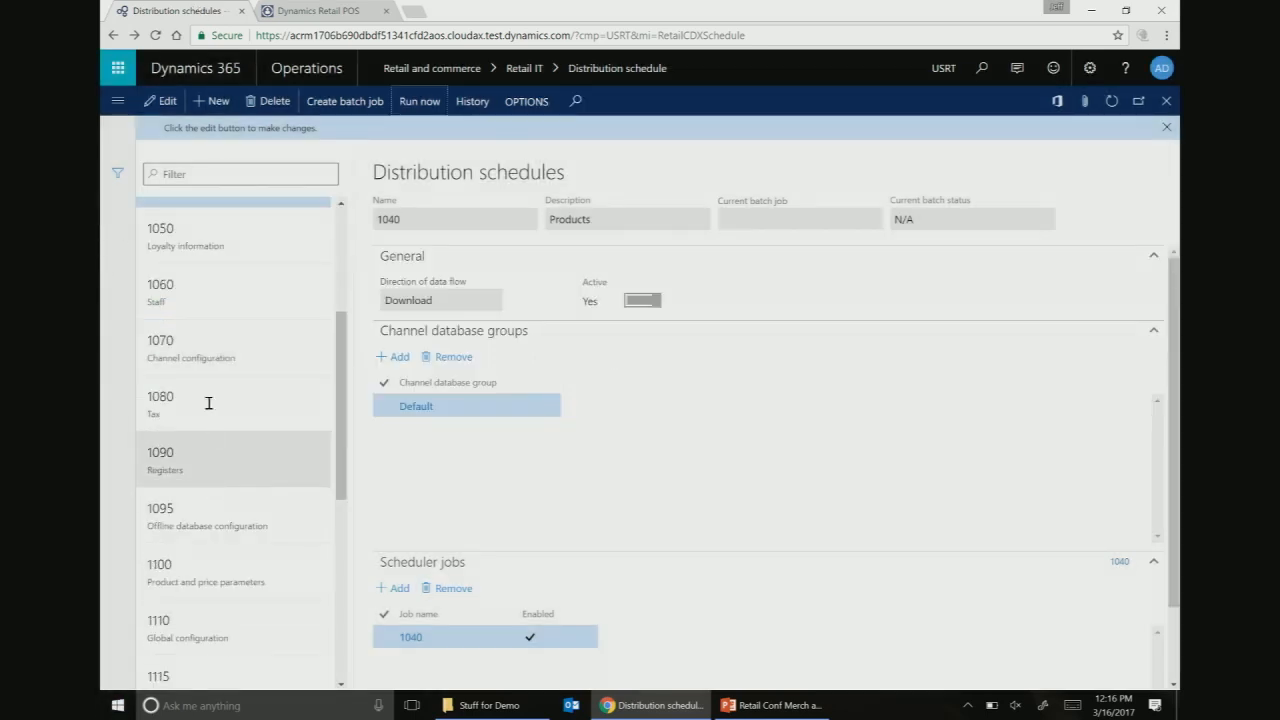
# - Select 1070 Channel configuration and run it now, confirming Yes, then switch to Retail POS
pyautogui.click(217, 335)
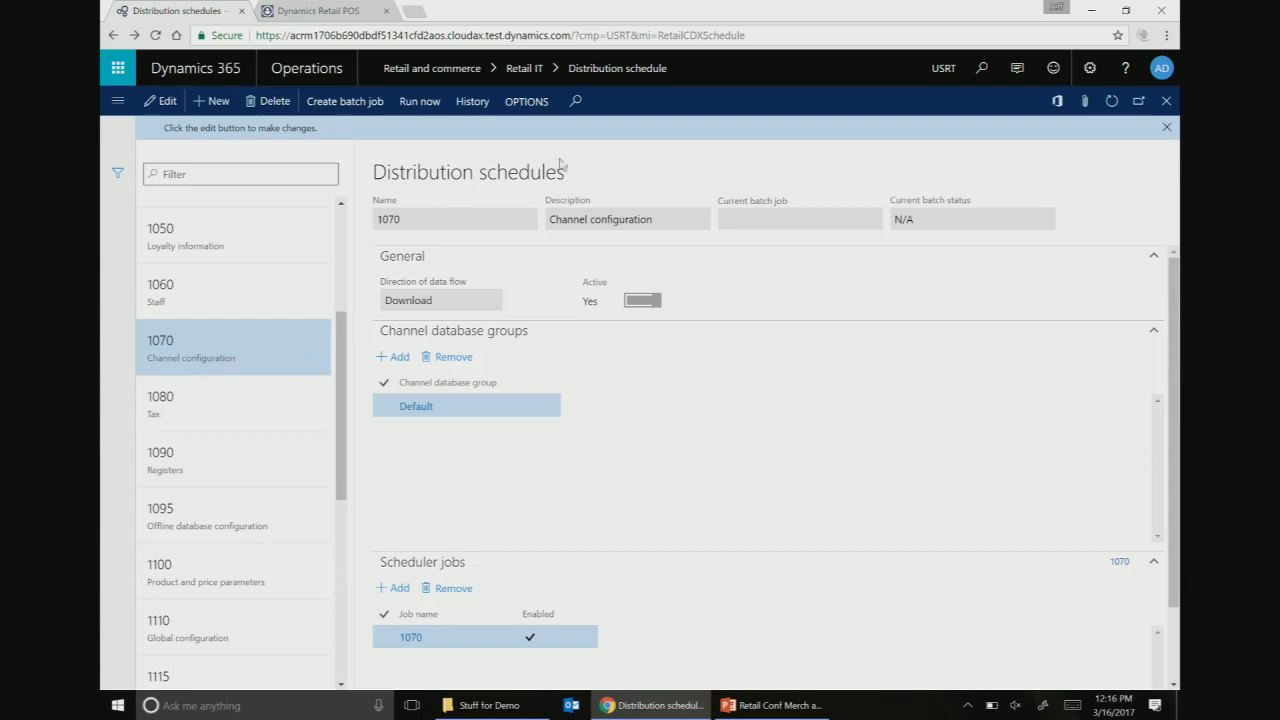
pyautogui.click(420, 102)
pyautogui.click(733, 408)
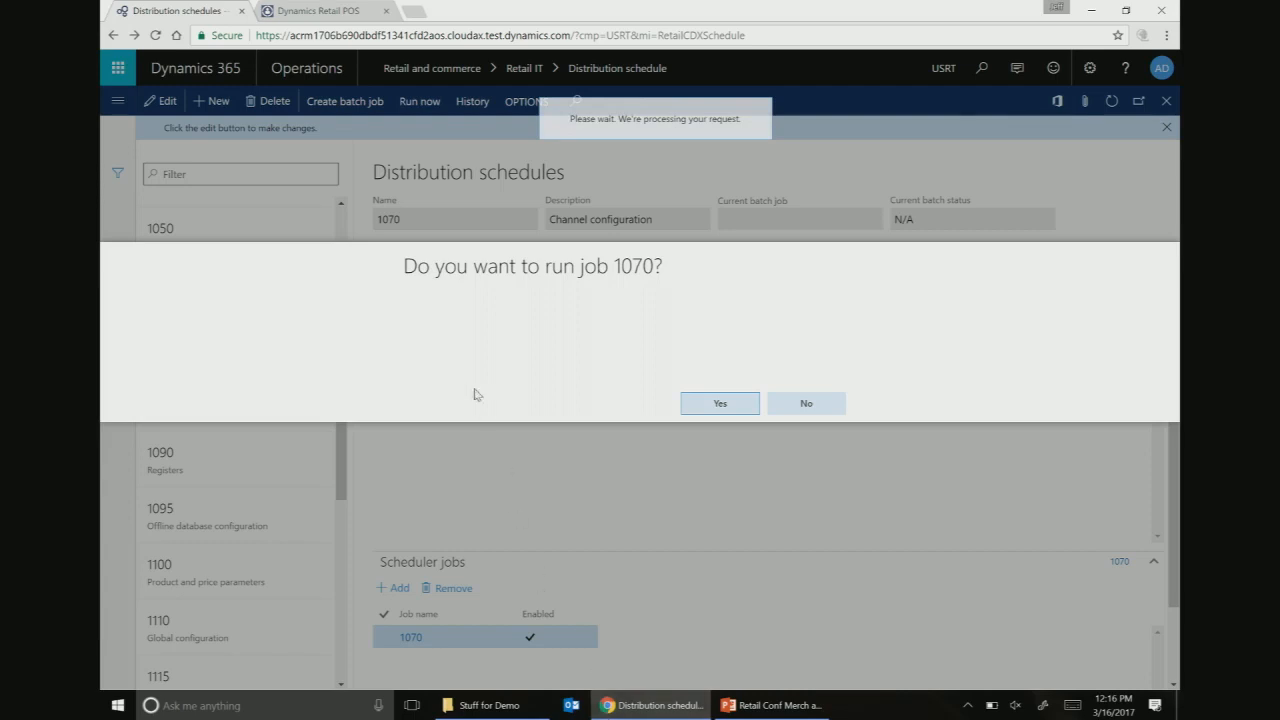
pyautogui.click(362, 10)
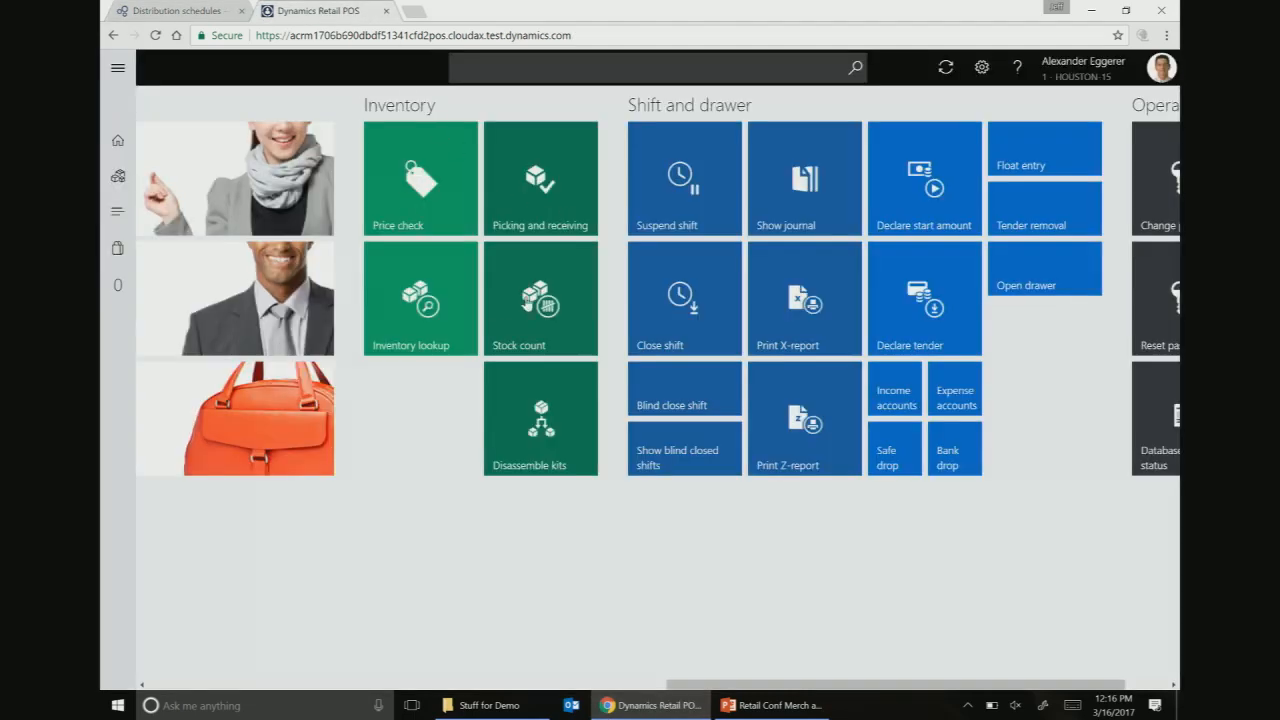
# - Open the Handbags category and review the Brown Leather Travel Bag's specifications
pyautogui.scroll(5, 527, 304)
pyautogui.click(117, 177)
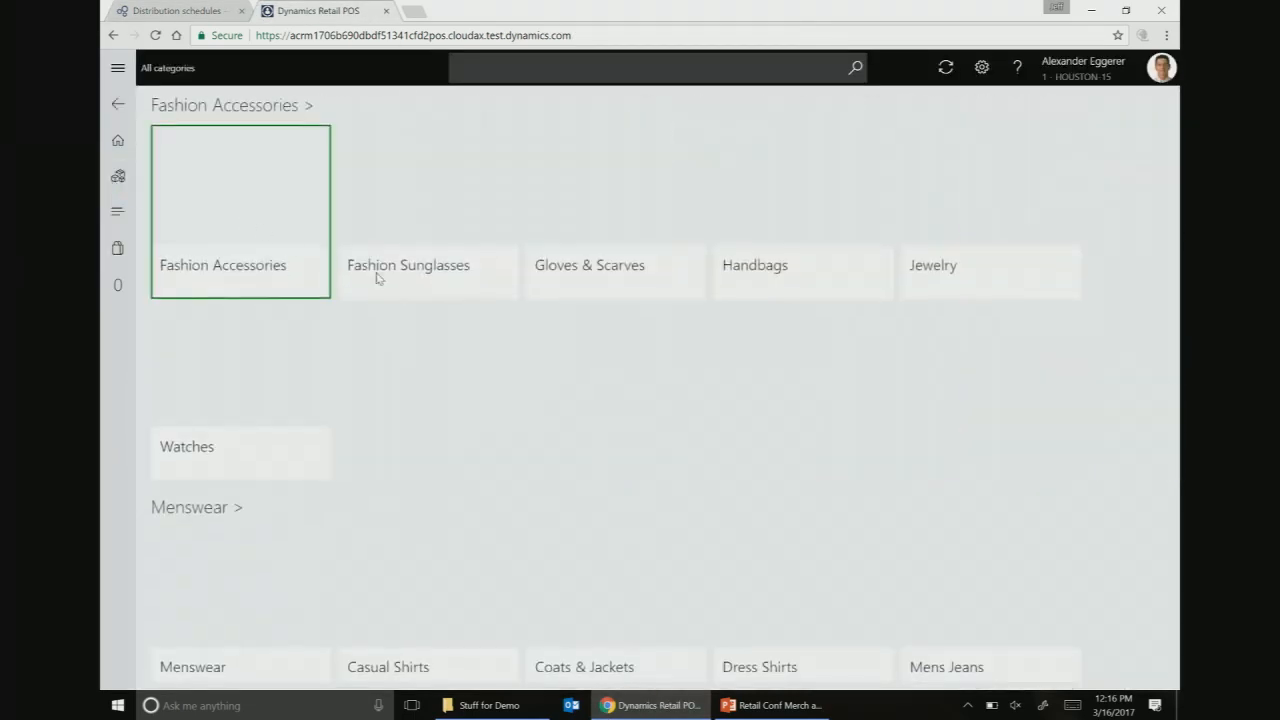
pyautogui.click(736, 246)
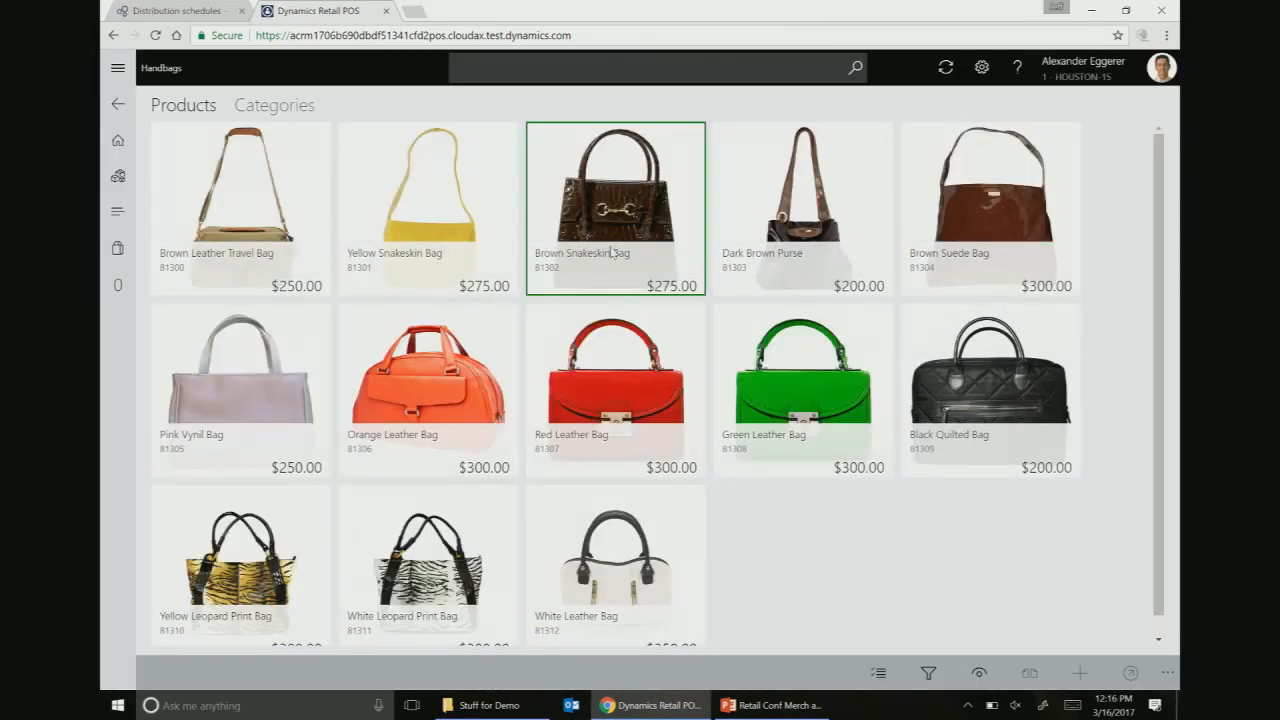
pyautogui.click(276, 168)
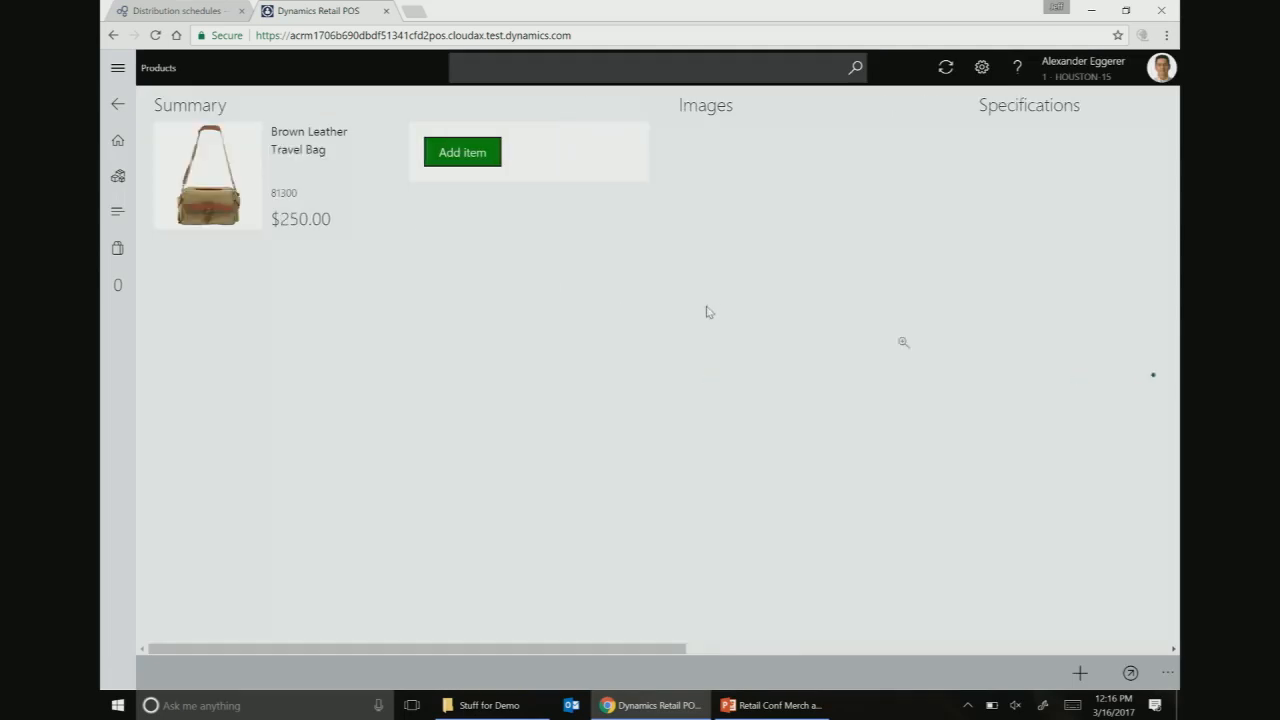
pyautogui.moveTo(681, 651); pyautogui.dragTo(913, 651)
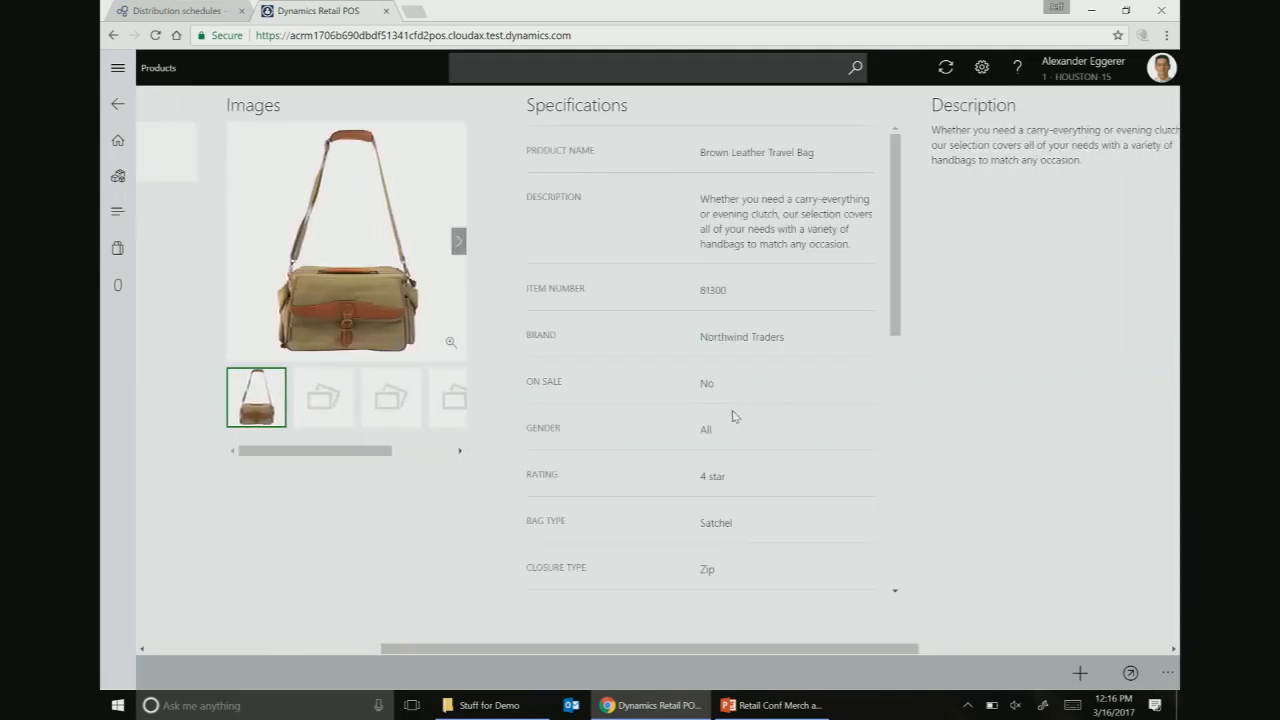
pyautogui.scroll(-5, 710, 375)
pyautogui.scroll(-6, 708, 378)
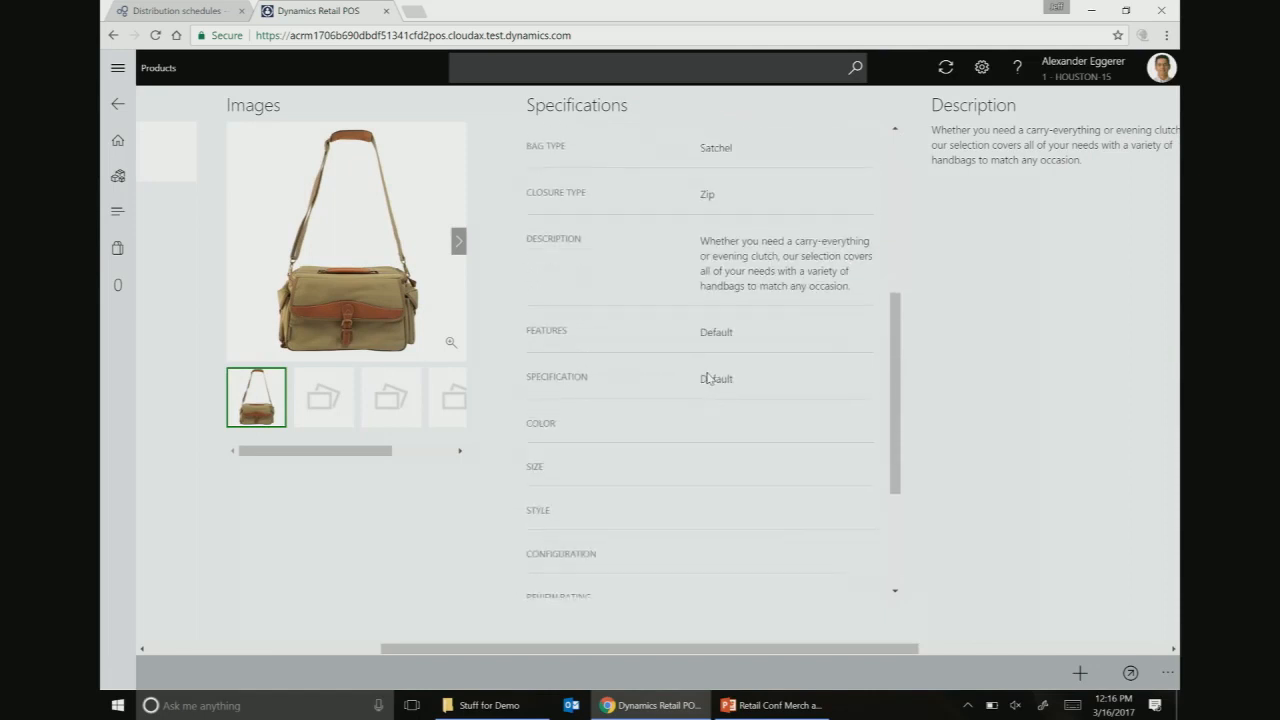
pyautogui.scroll(10, 712, 387)
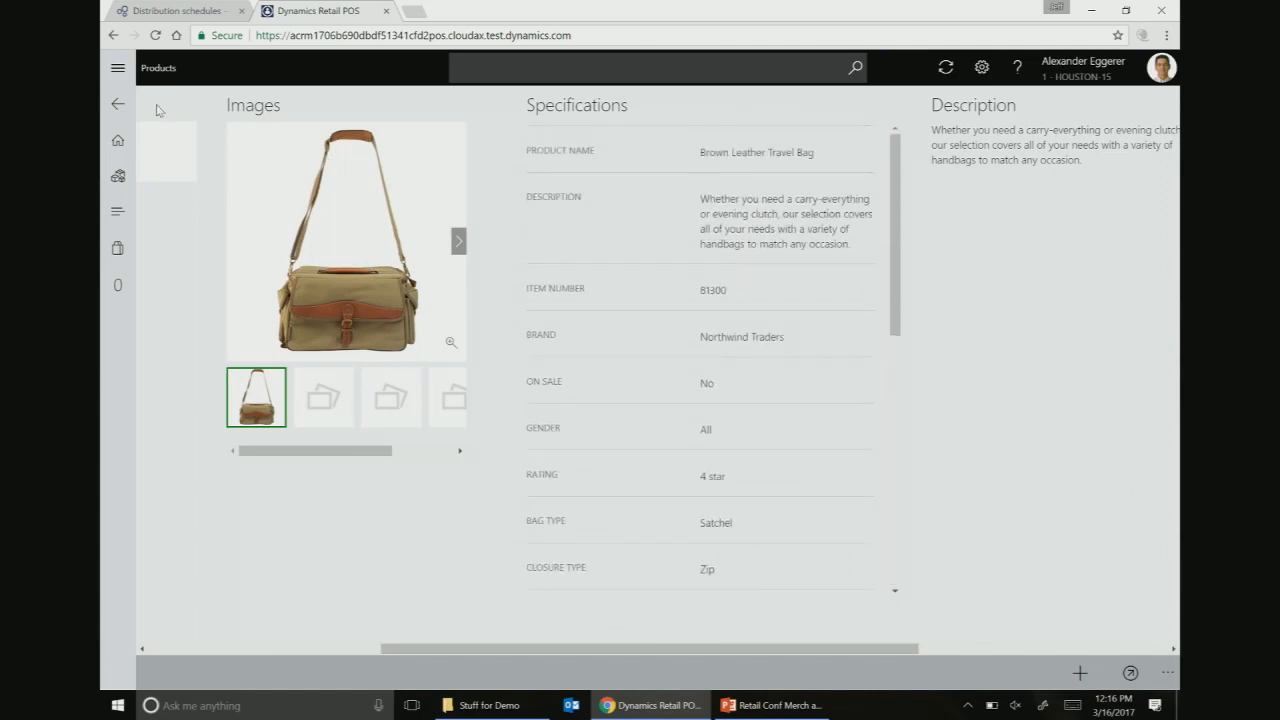
# - Back on the Handbags grid, open the product filter and dismiss it without applying
pyautogui.click(118, 104)
pyautogui.click(934, 674)
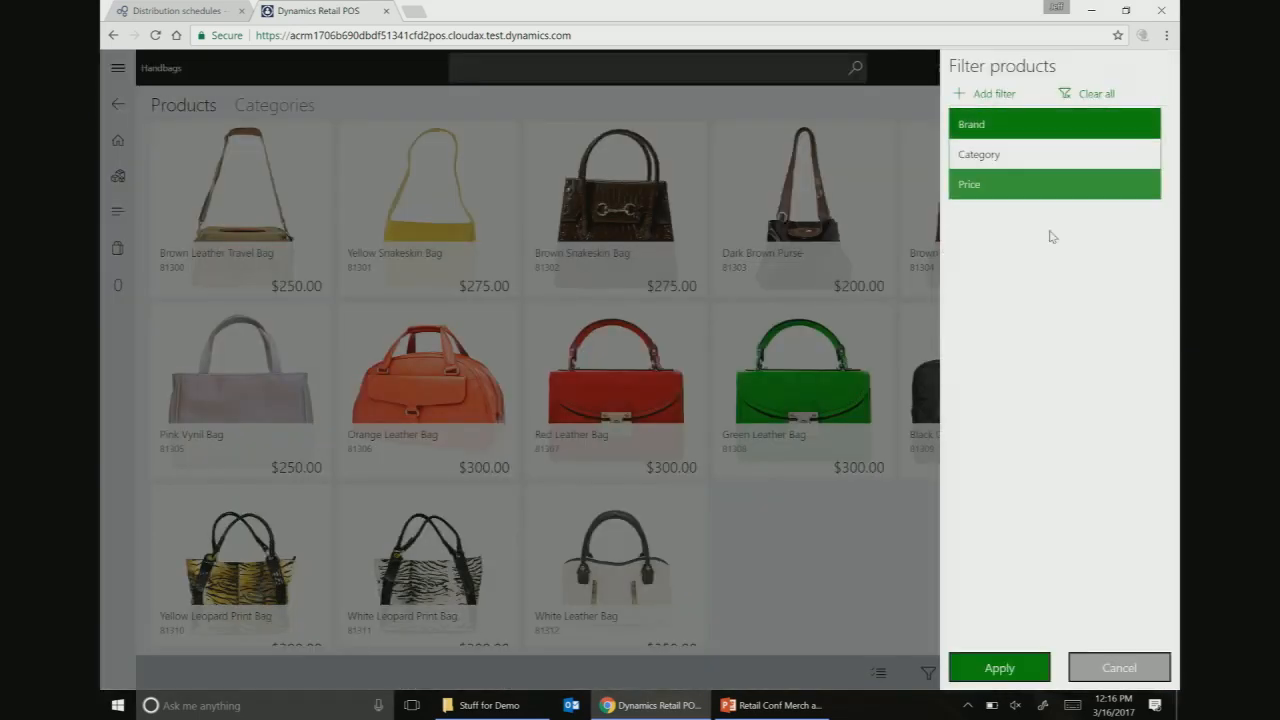
pyautogui.click(1064, 377)
pyautogui.click(1120, 667)
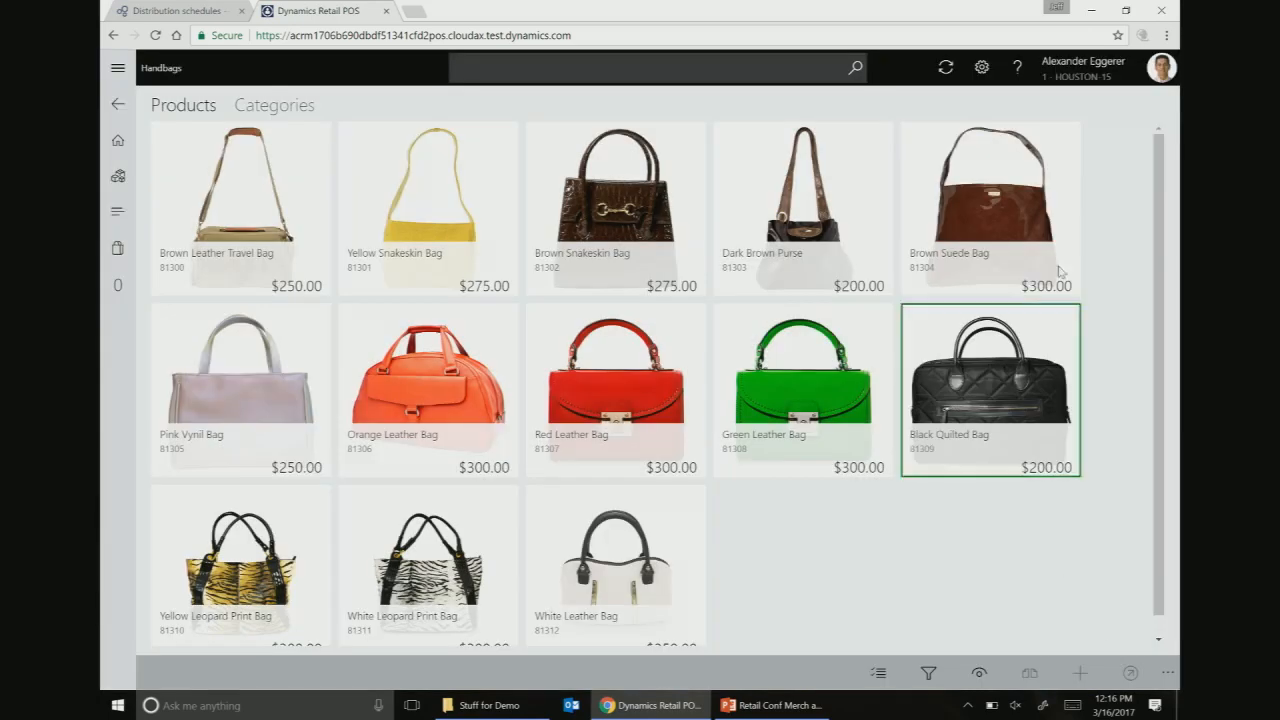
pyautogui.click(1155, 70)
# - Log off the POS, then run the 1150 Catalog distribution job and confirm it
pyautogui.click(1108, 112)
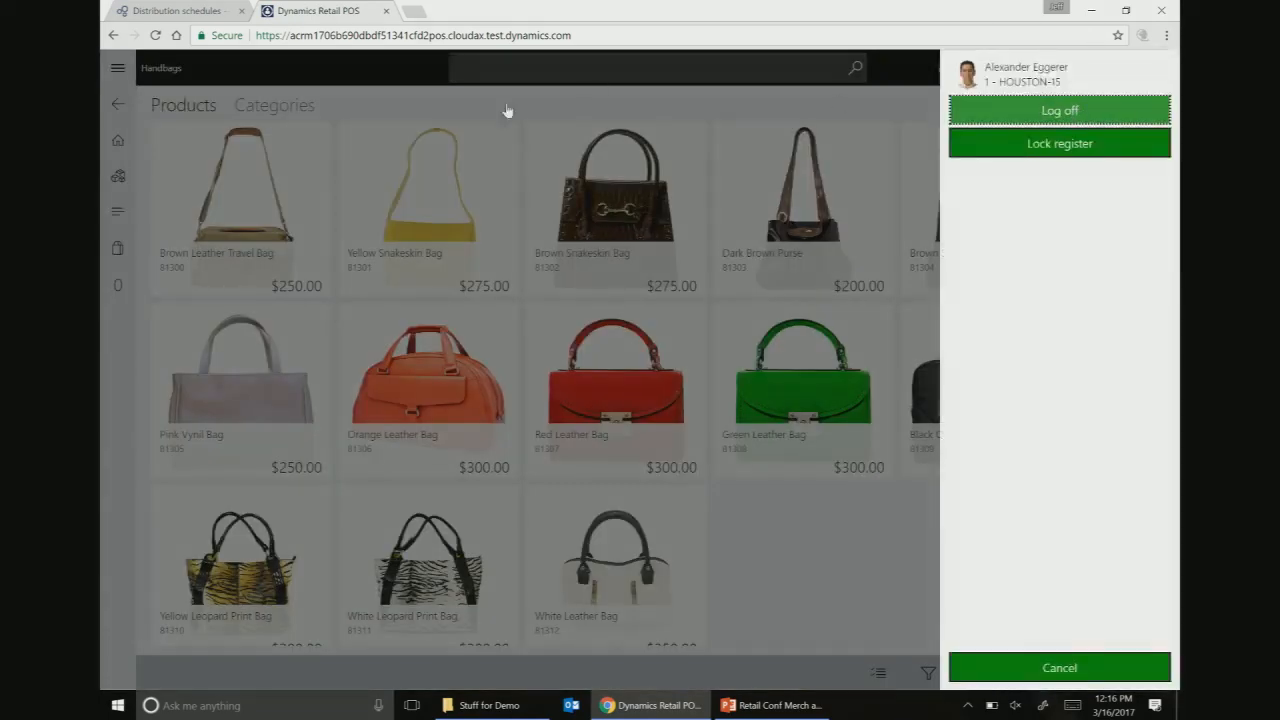
pyautogui.click(180, 10)
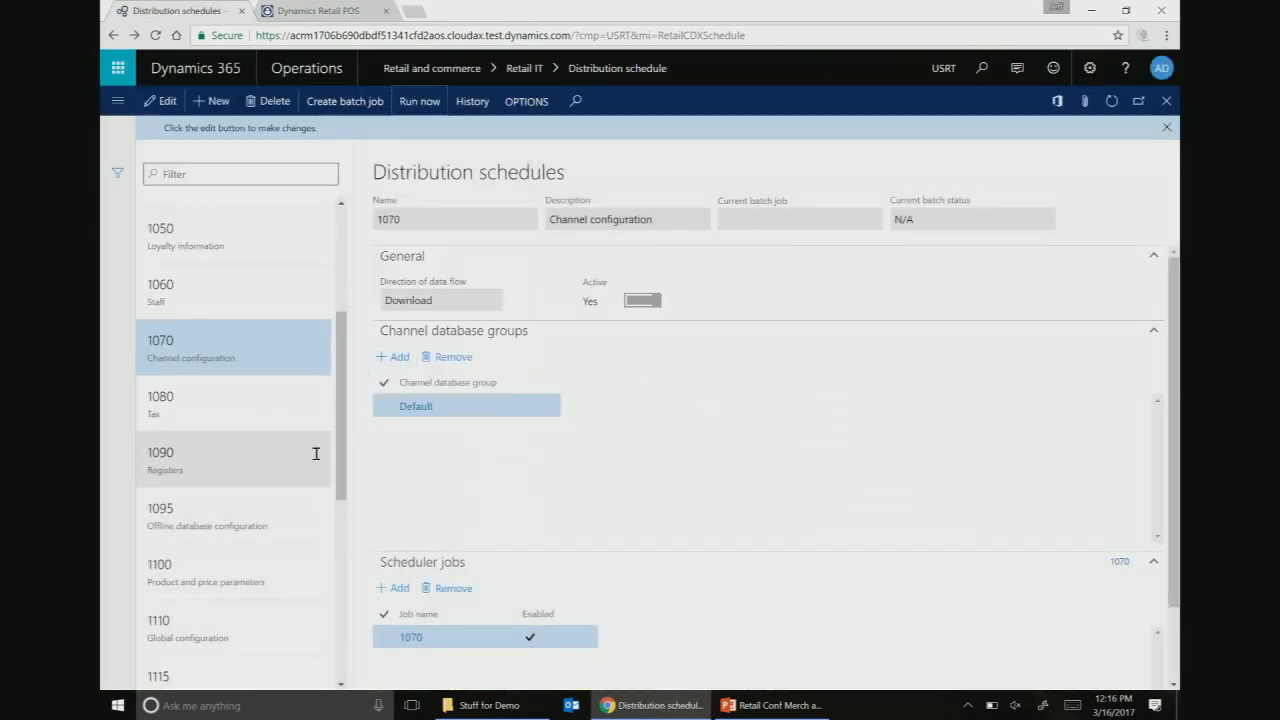
pyautogui.scroll(-2, 250, 424)
pyautogui.scroll(-3, 250, 430)
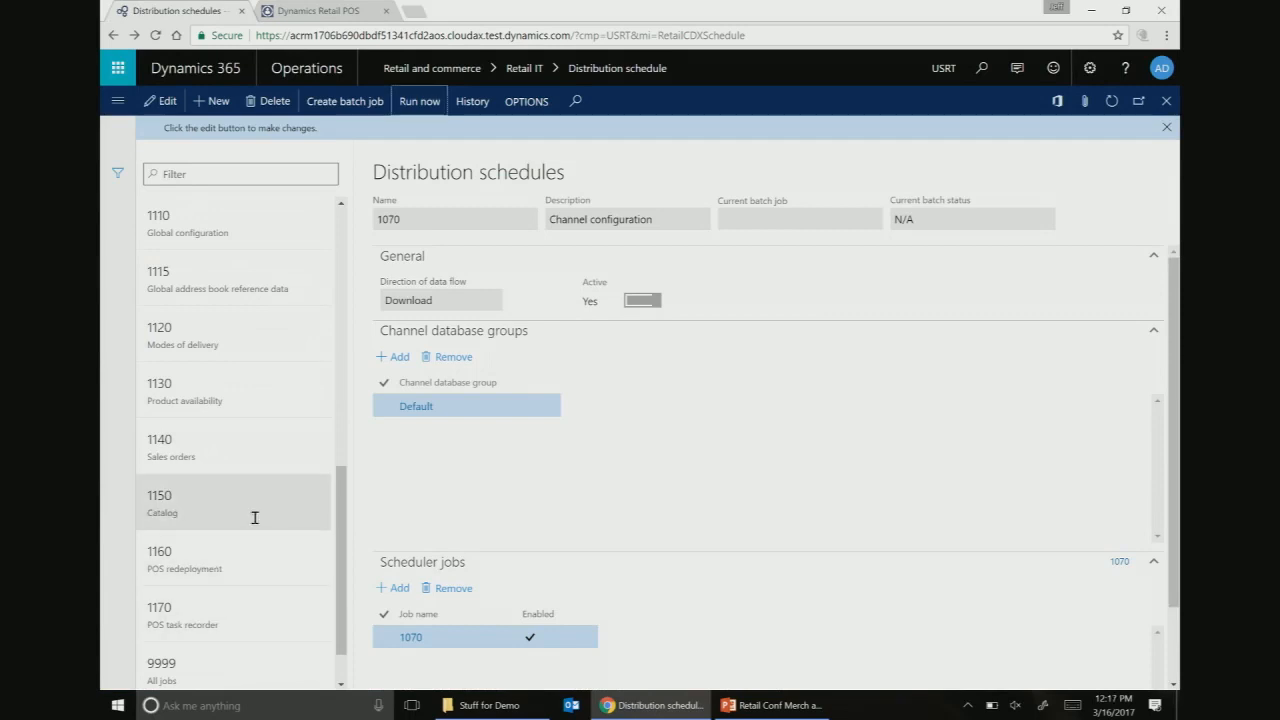
pyautogui.click(251, 517)
pyautogui.click(414, 102)
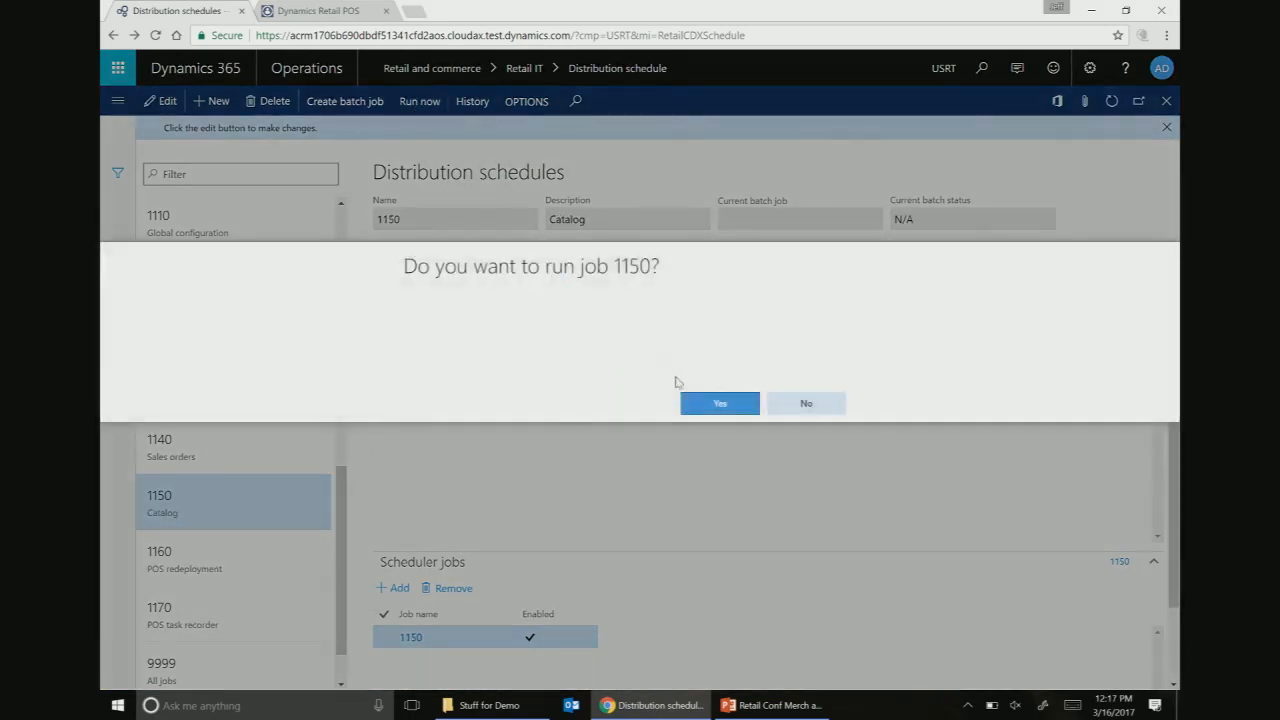
pyautogui.click(717, 404)
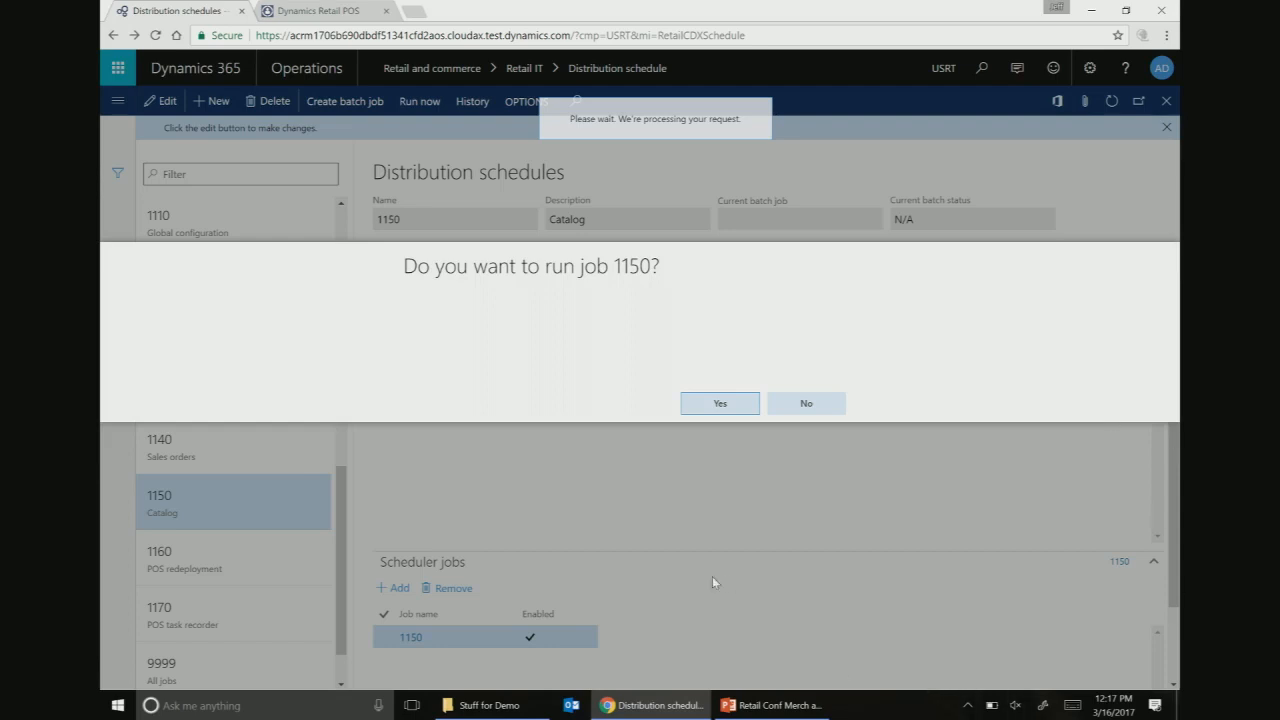
pyautogui.click(720, 404)
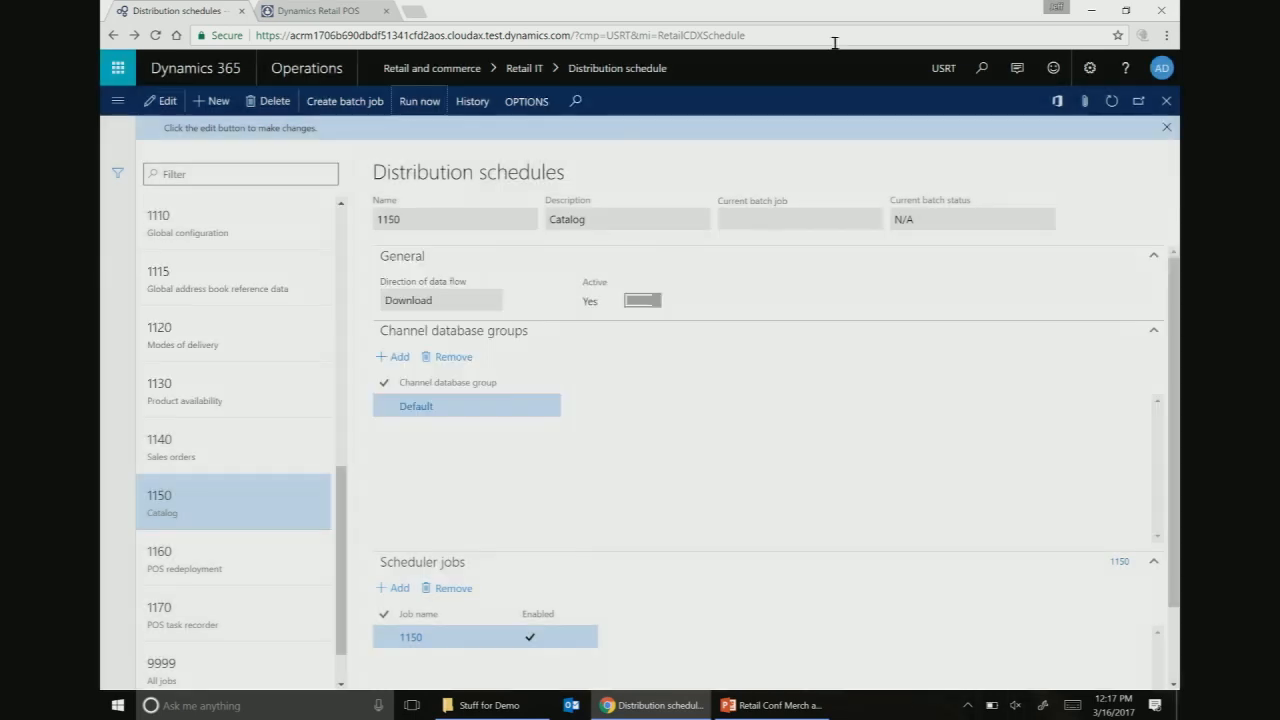
# - Open job 1150's download history and refresh to see the newest session Applied
pyautogui.click(483, 103)
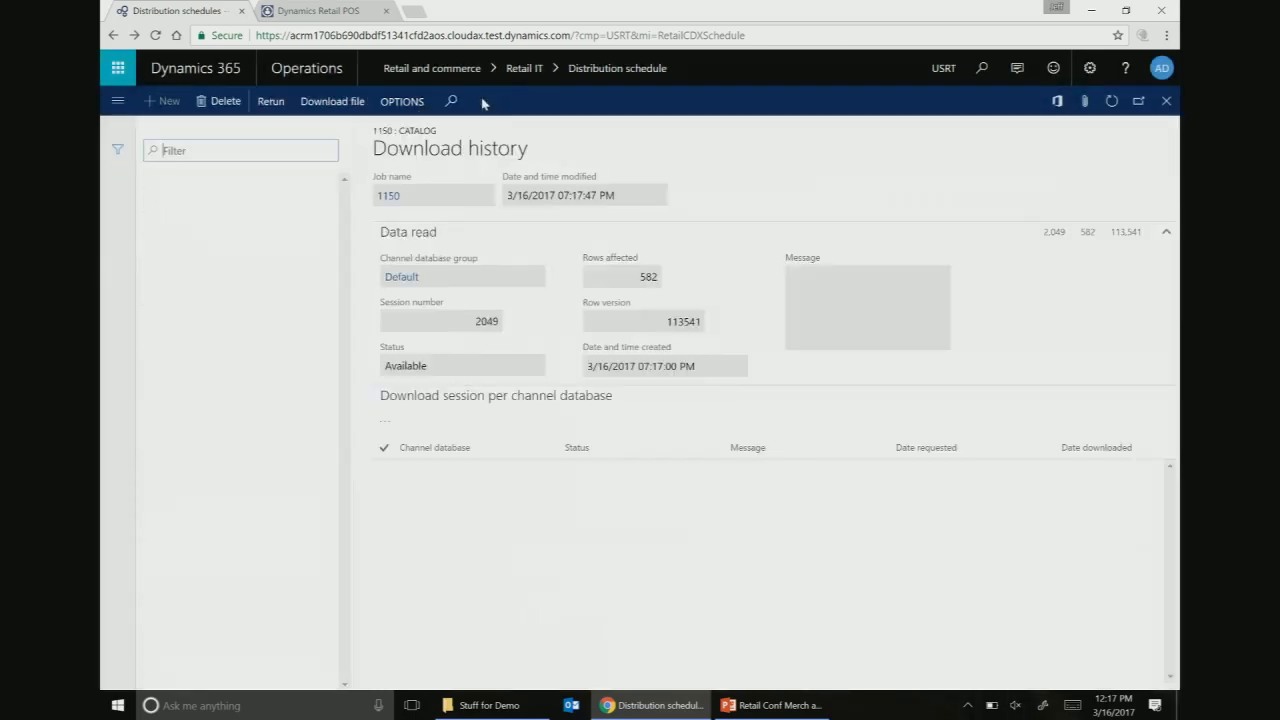
pyautogui.click(223, 263)
pyautogui.click(248, 211)
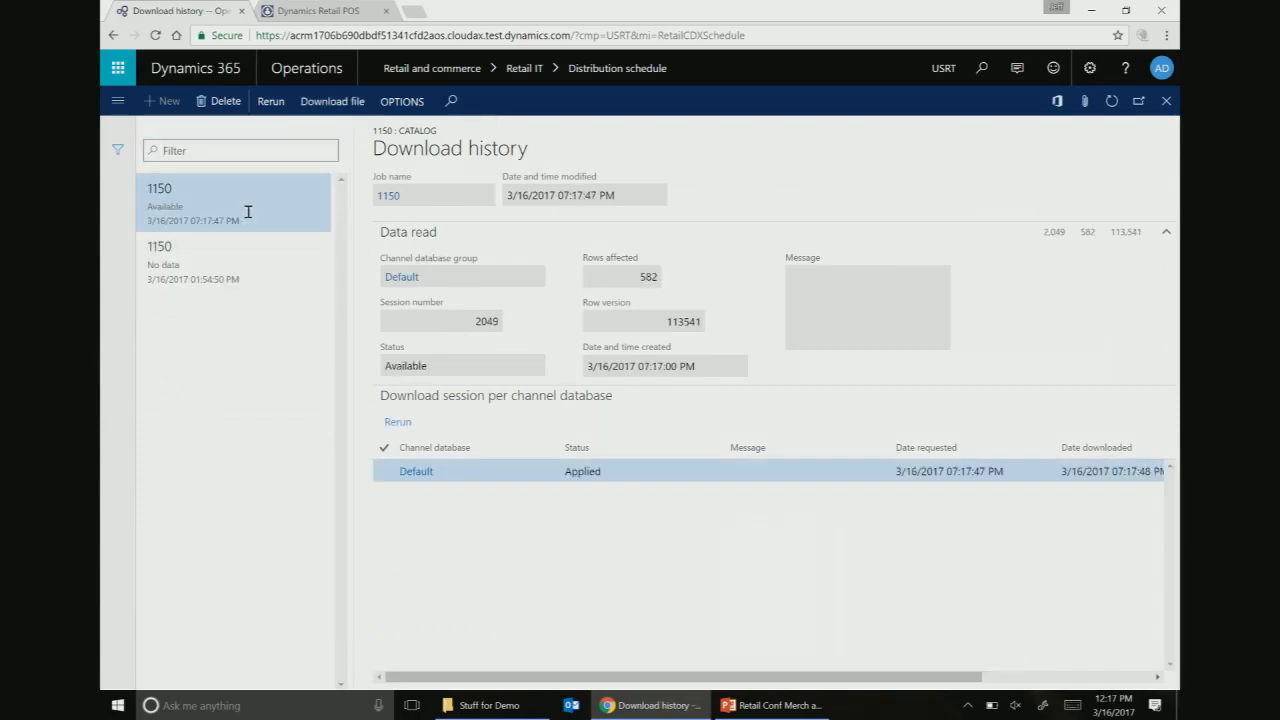
pyautogui.click(1110, 101)
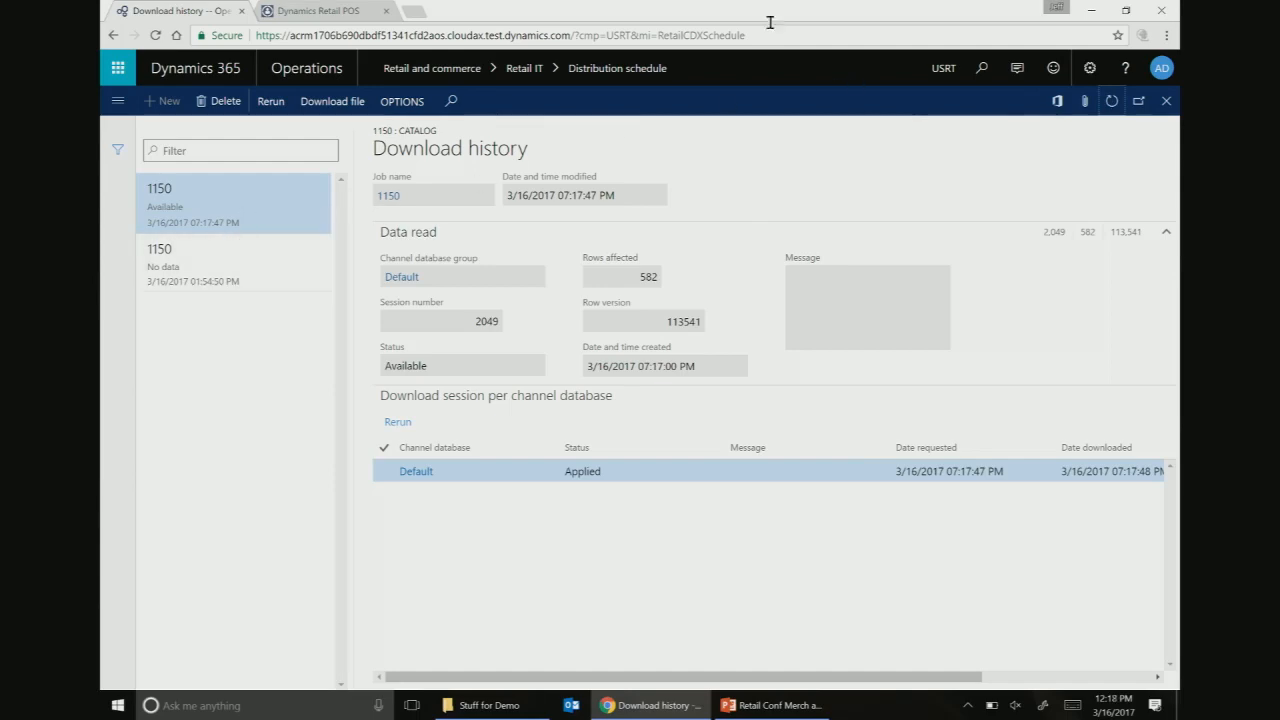
# - Sign in to Retail POS with the operator ID and password
pyautogui.click(312, 11)
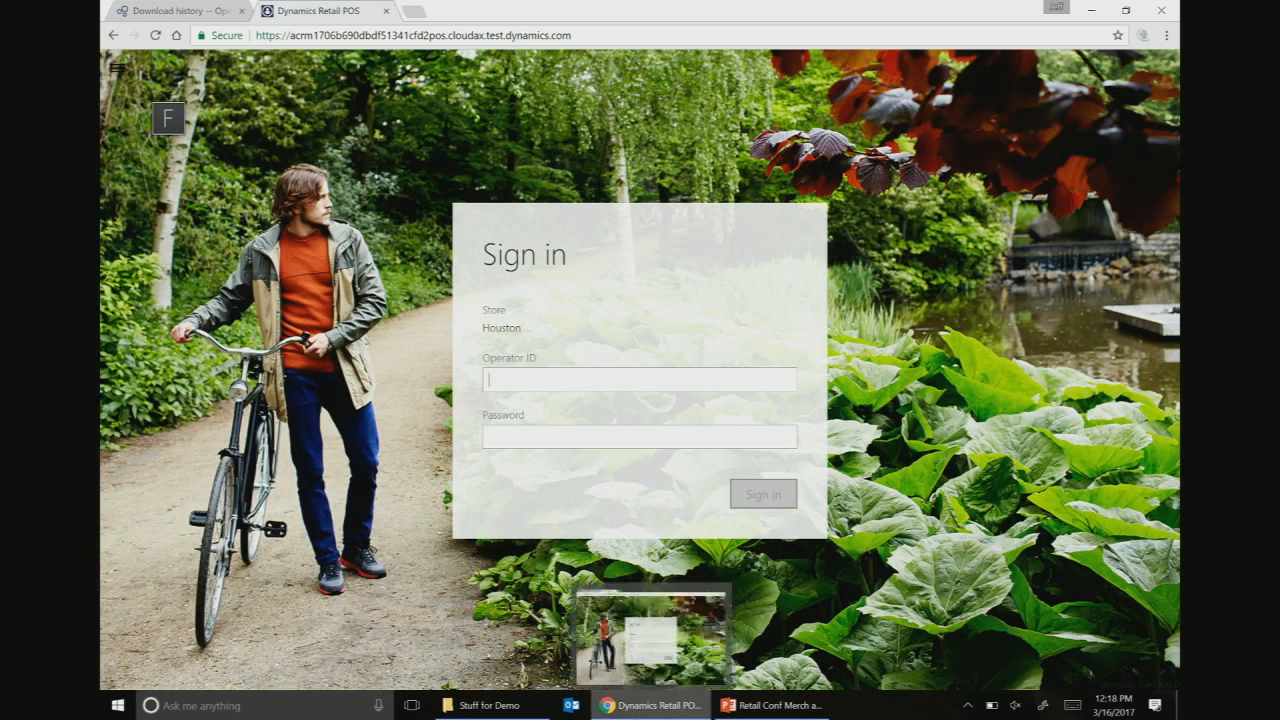
pyautogui.write('000160')
pyautogui.press('Tab')
pyautogui.write('123')
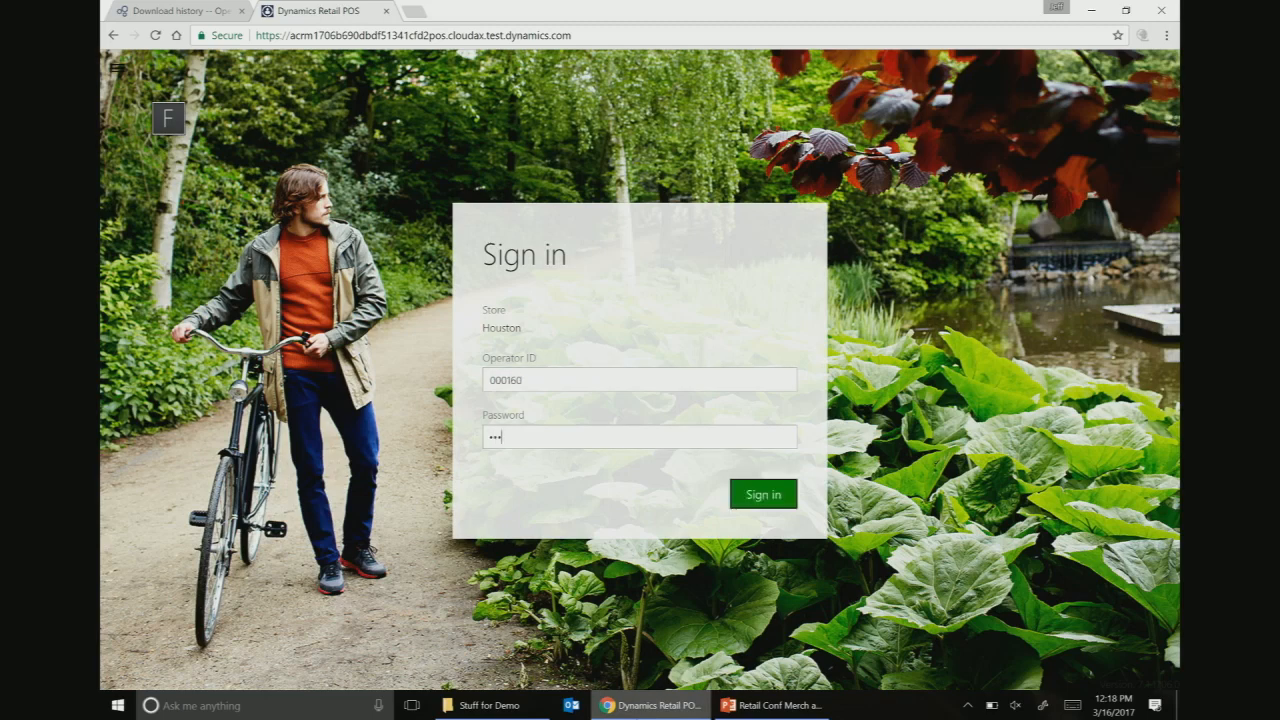
pyautogui.press('Return')
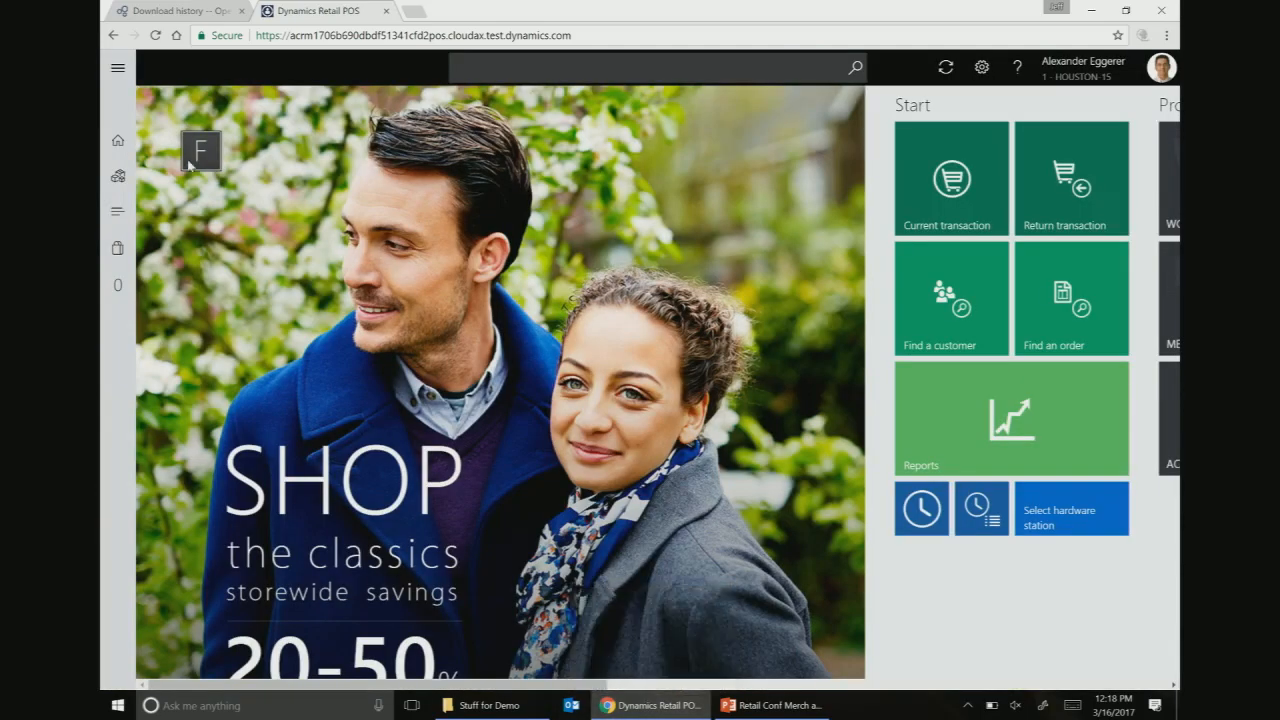
# - Open Handbags and recheck the Brown Leather Travel Bag's specifications
pyautogui.click(117, 176)
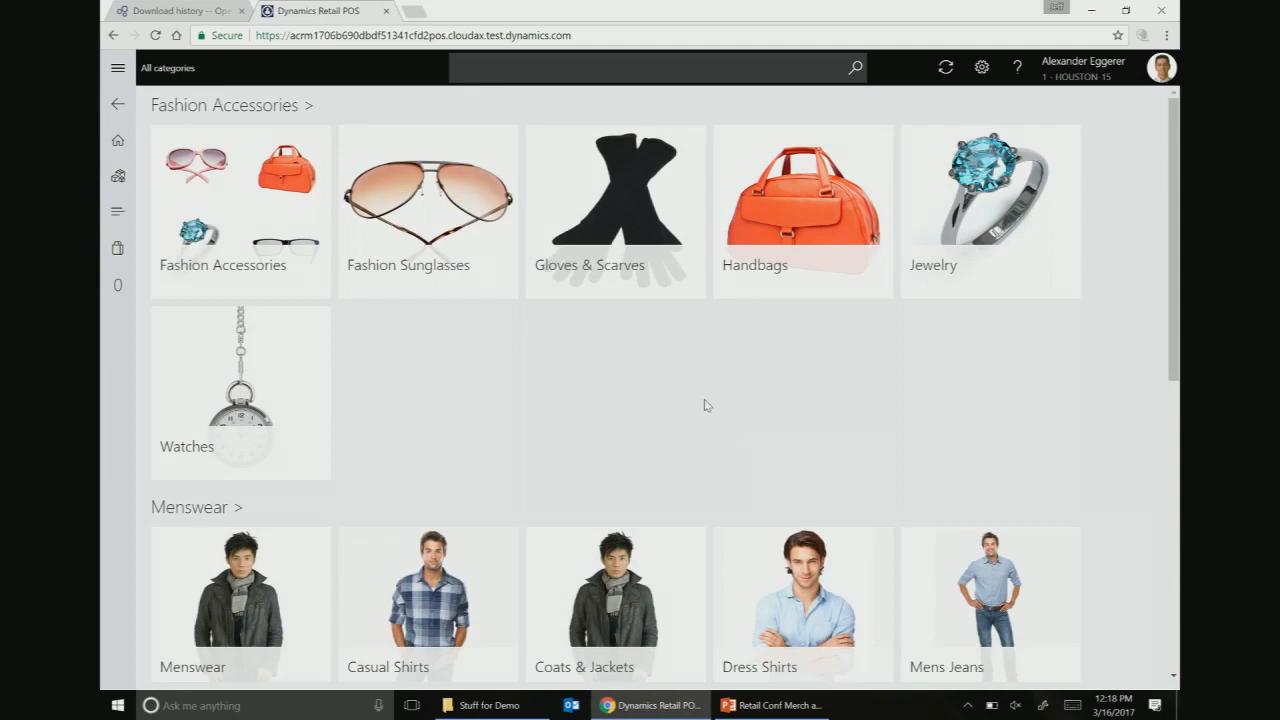
pyautogui.click(796, 191)
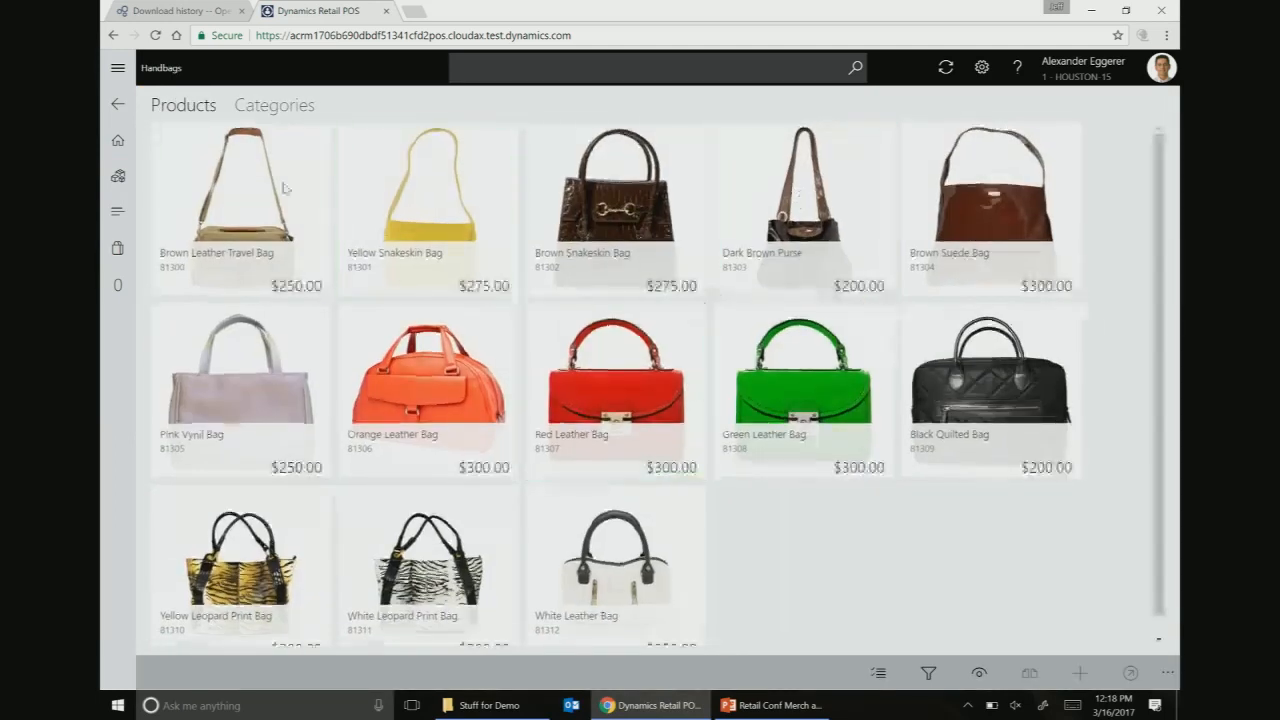
pyautogui.click(280, 187)
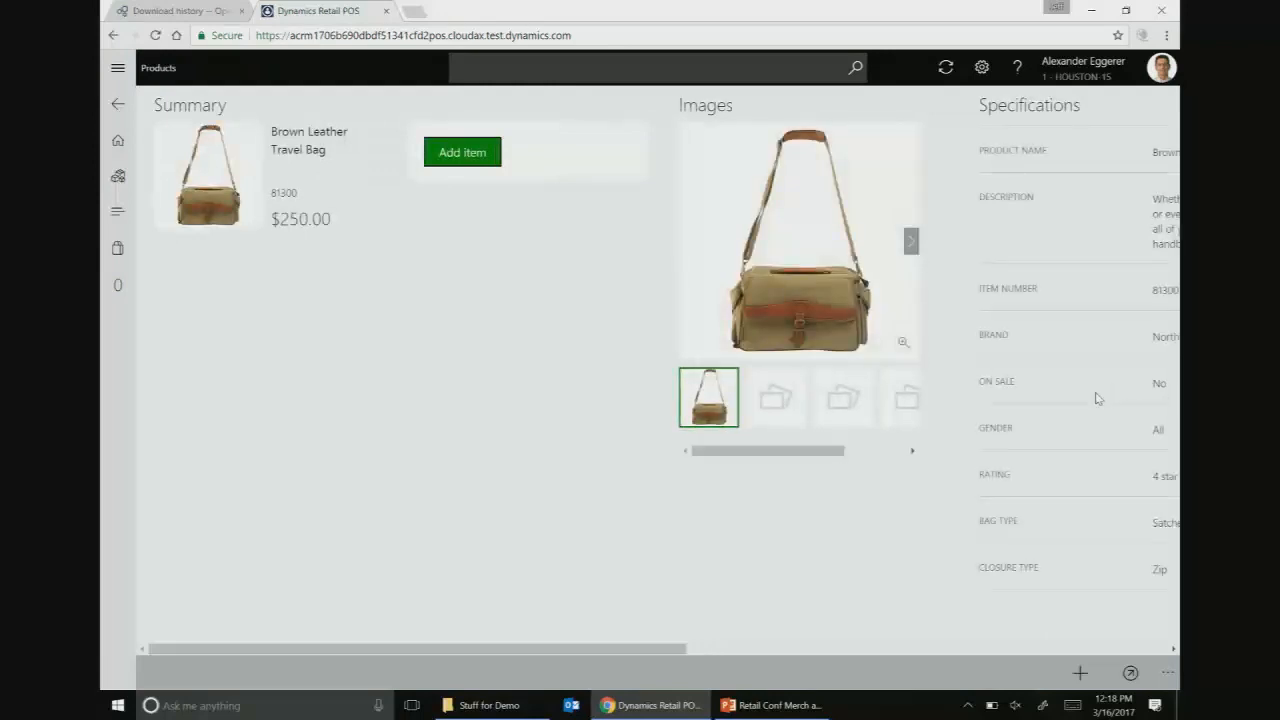
pyautogui.scroll(-2, 1092, 403)
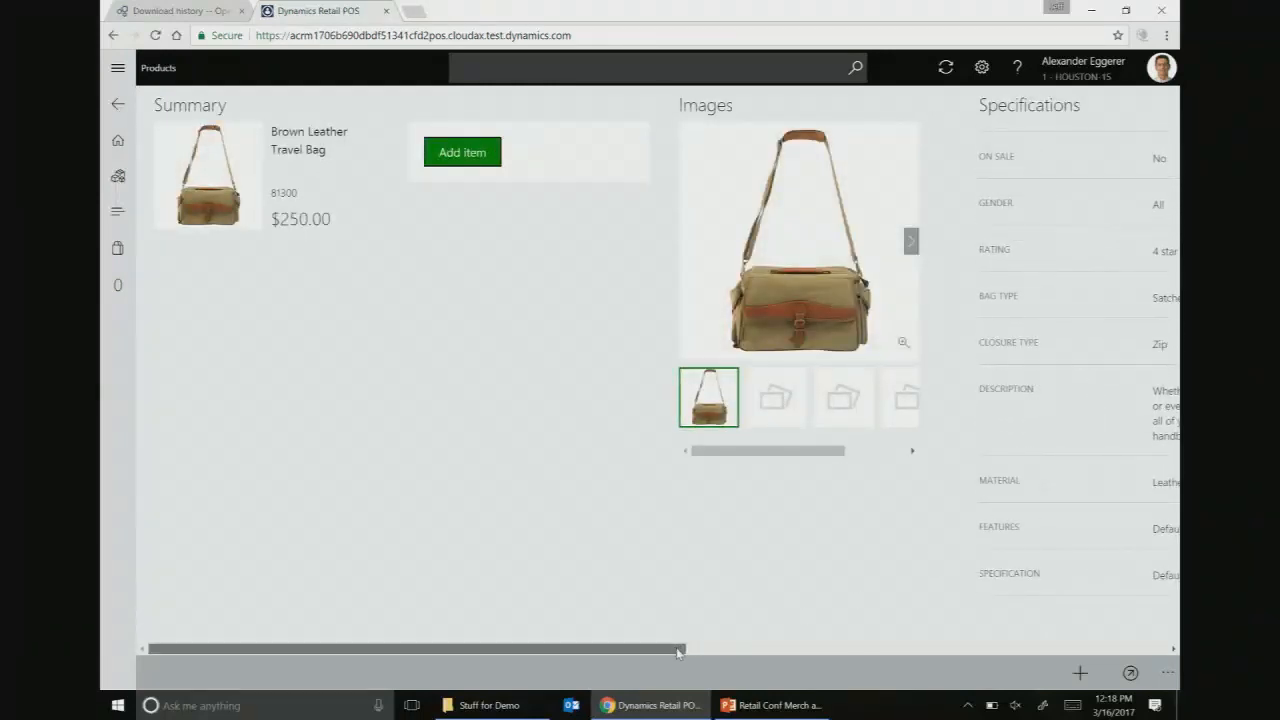
pyautogui.moveTo(687, 648); pyautogui.dragTo(866, 648)
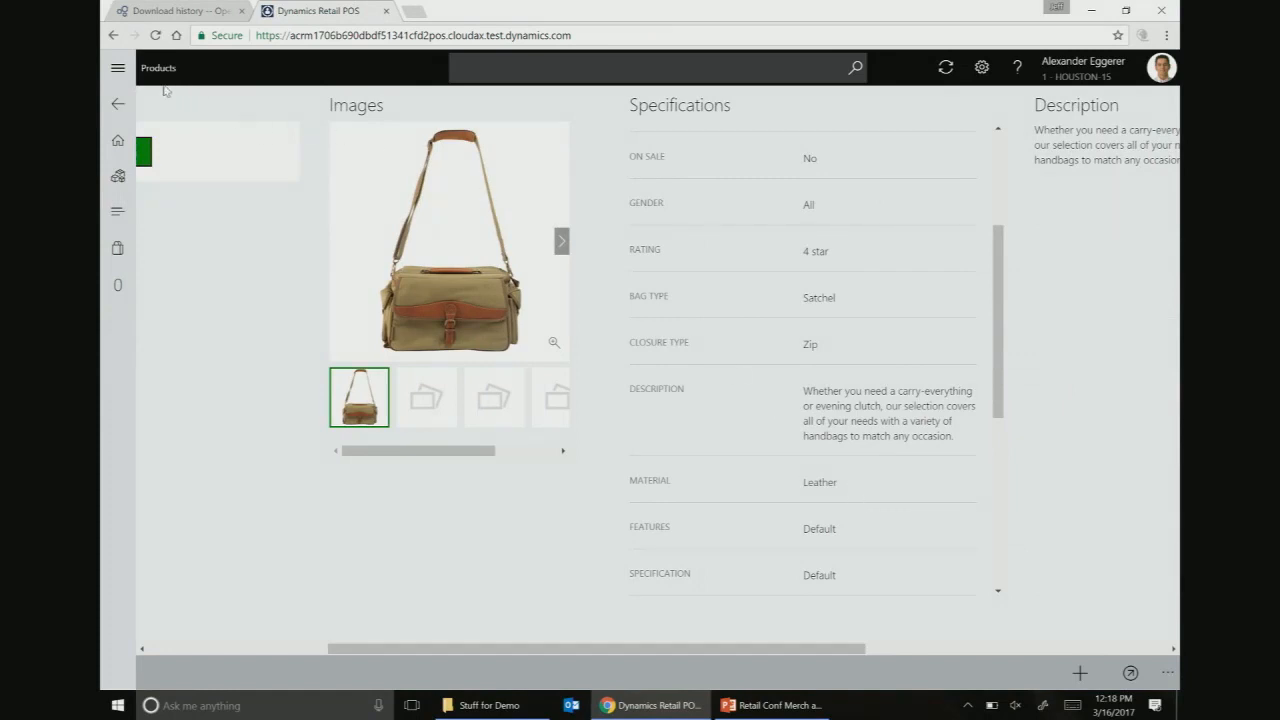
pyautogui.click(117, 103)
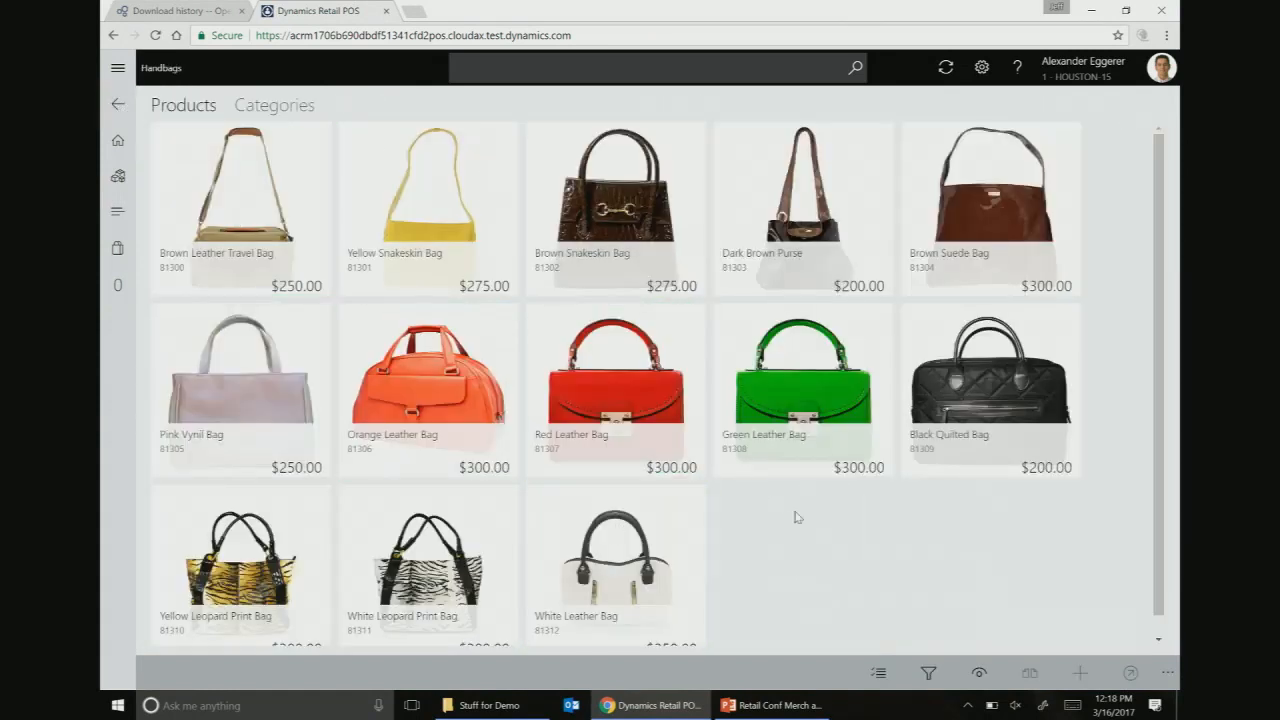
# - View the Pink Vynil Bag's specifications, showing Material as Vinyl, and return to Handbags
pyautogui.scroll(-1, 631, 488)
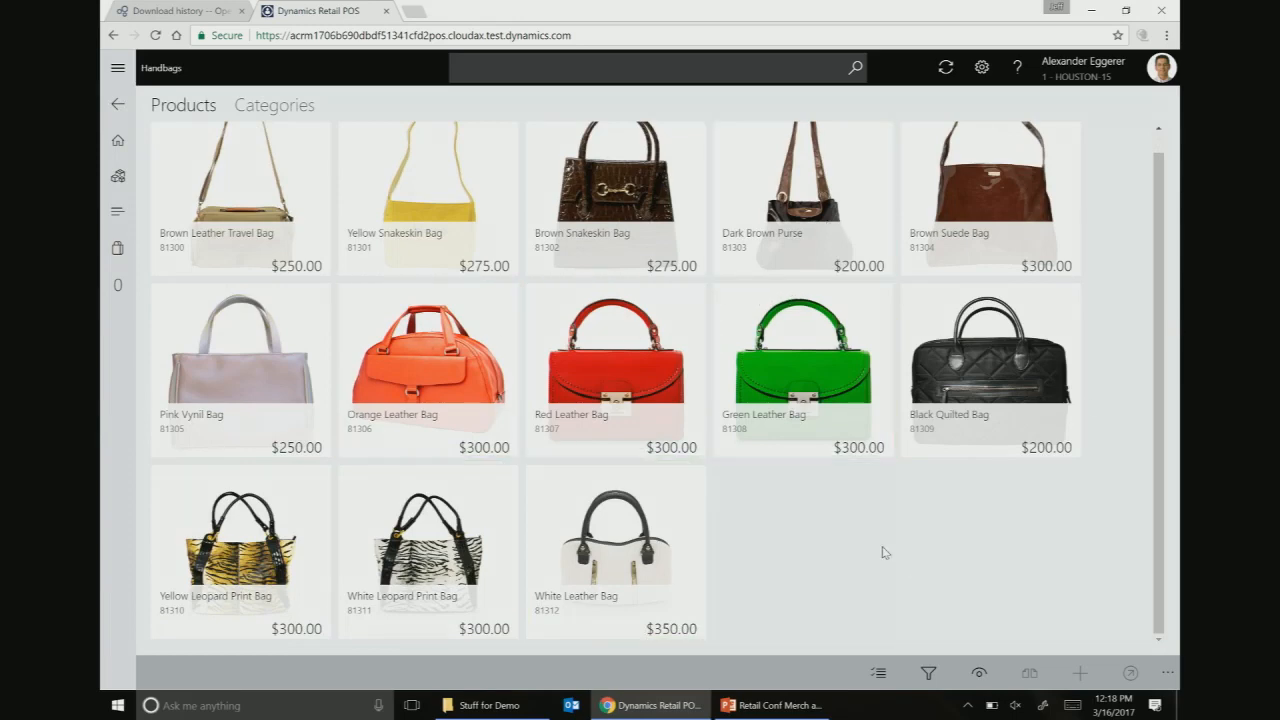
pyautogui.scroll(1, 884, 549)
pyautogui.click(260, 406)
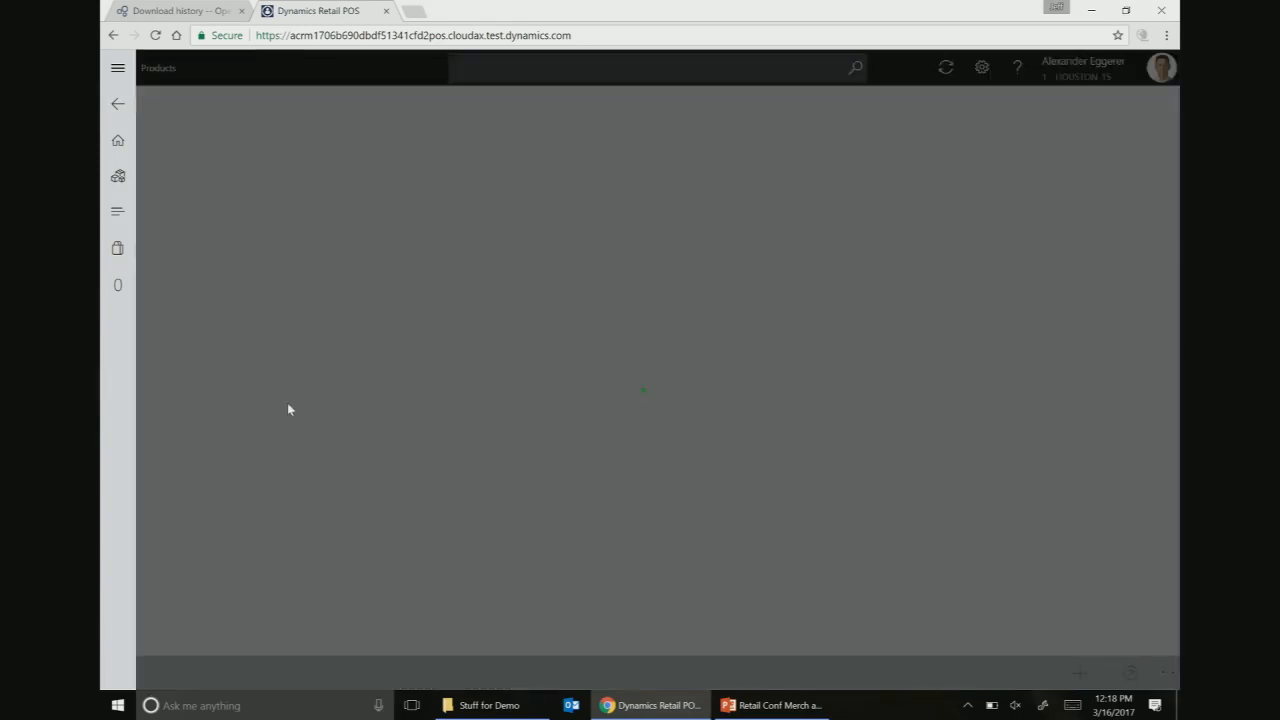
pyautogui.moveTo(673, 650); pyautogui.dragTo(867, 648)
pyautogui.scroll(-1, 859, 435)
pyautogui.scroll(-3, 857, 435)
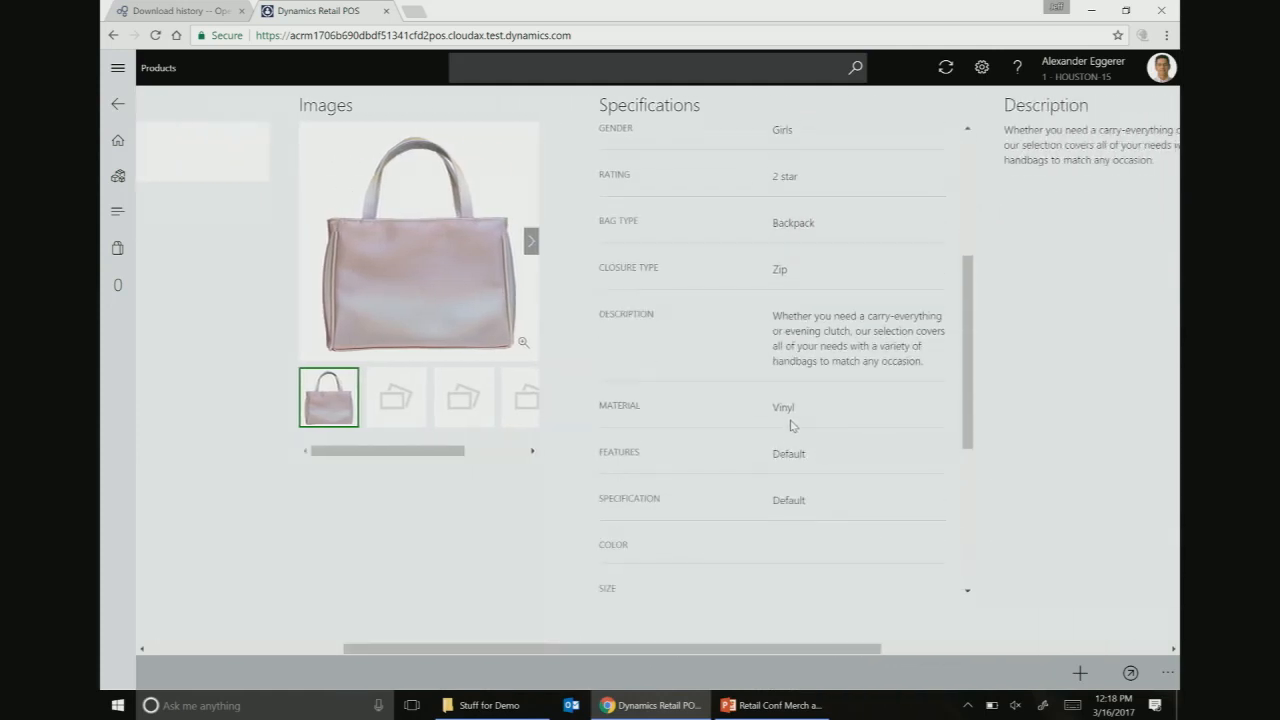
pyautogui.click(118, 104)
# - Open Fashion Sunglasses and review the Black Wireframe Sunglasses' specifications
pyautogui.click(104, 134)
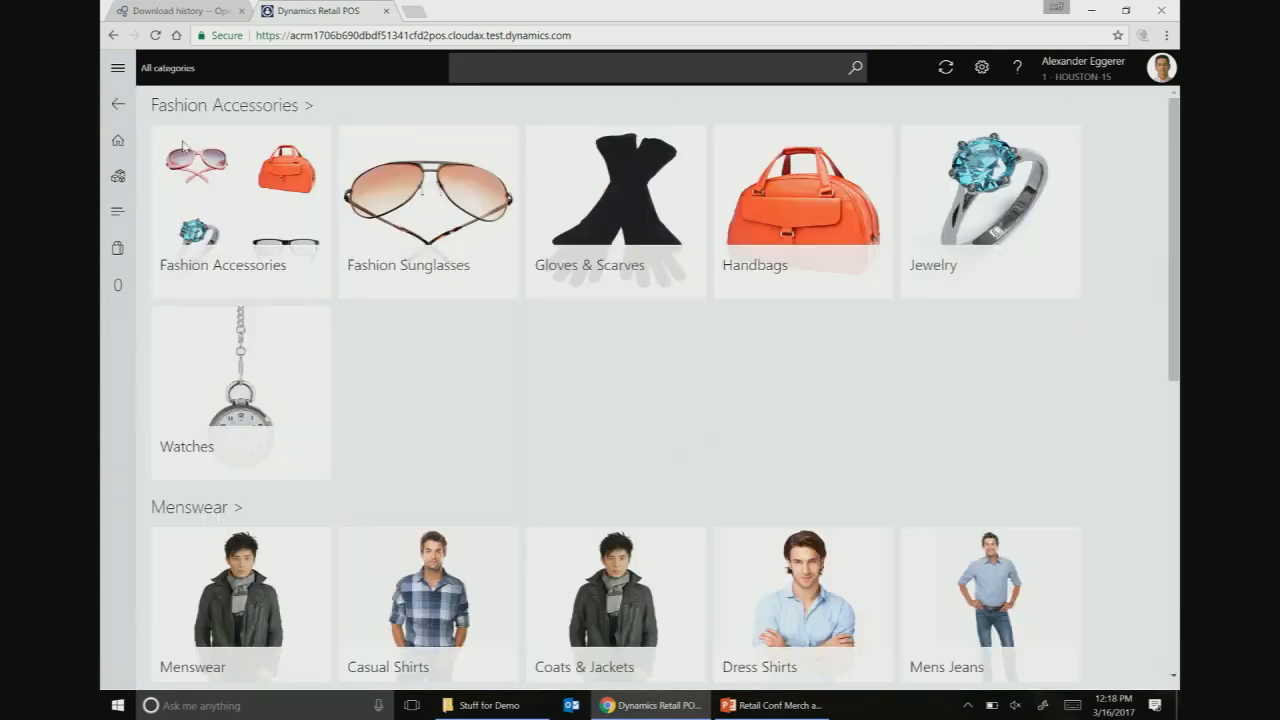
pyautogui.click(430, 205)
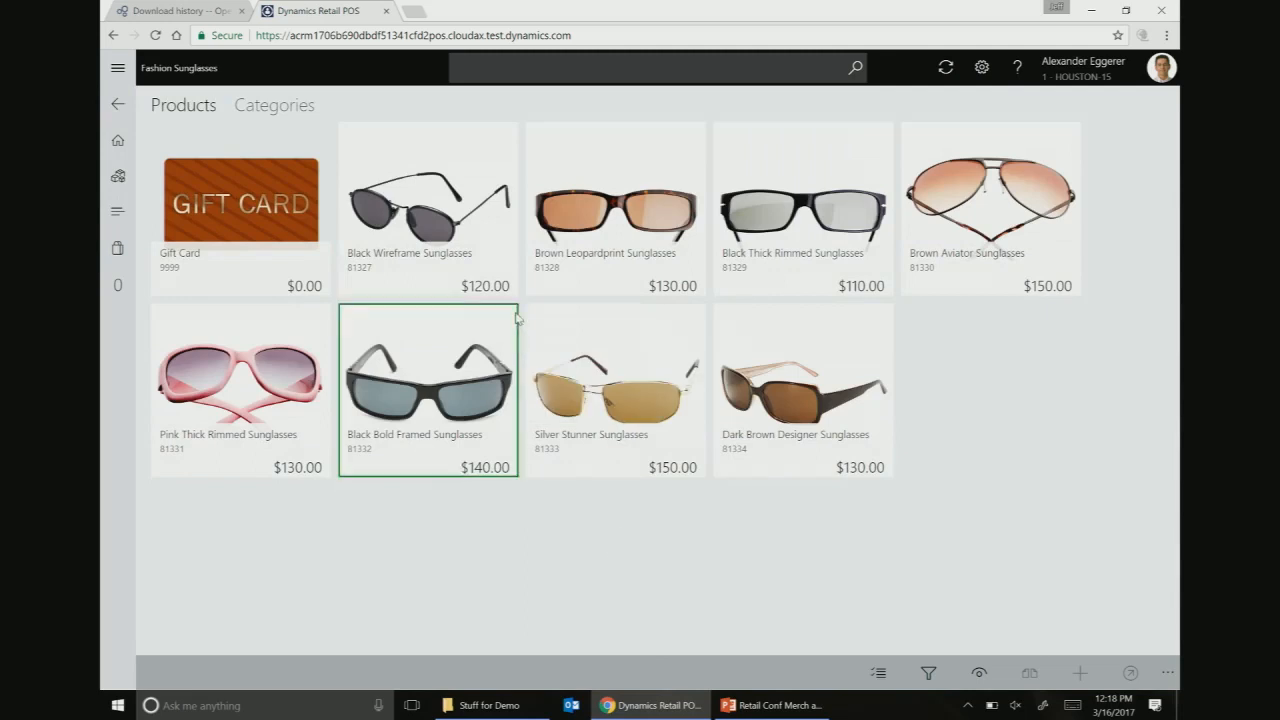
pyautogui.click(505, 215)
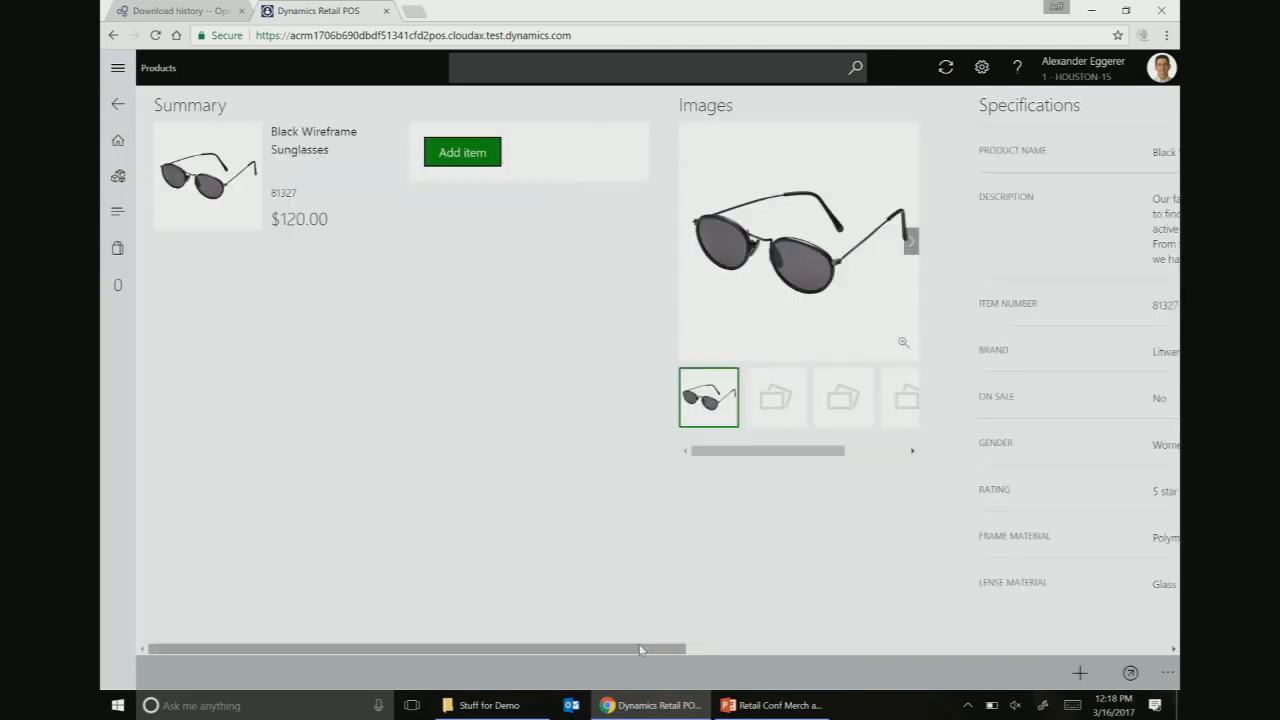
pyautogui.moveTo(640, 648); pyautogui.dragTo(860, 648)
pyautogui.scroll(-1, 821, 443)
pyautogui.scroll(-10, 821, 443)
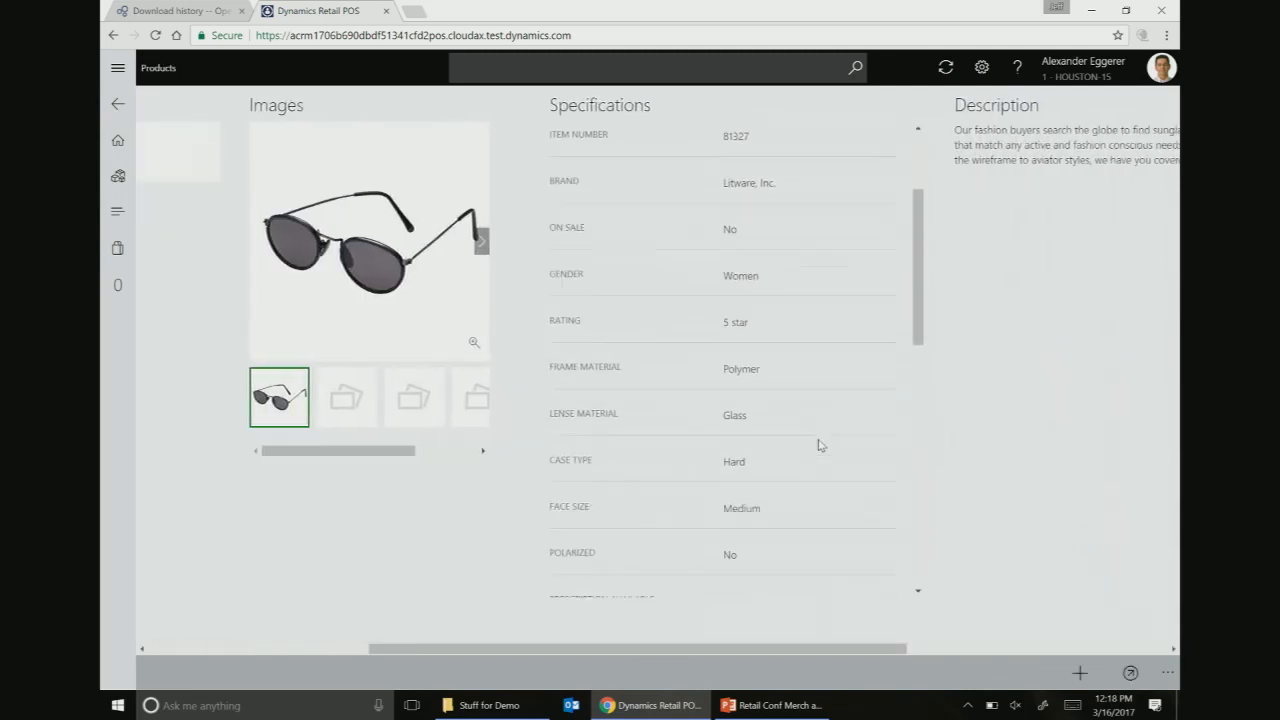
pyautogui.scroll(-5, 810, 456)
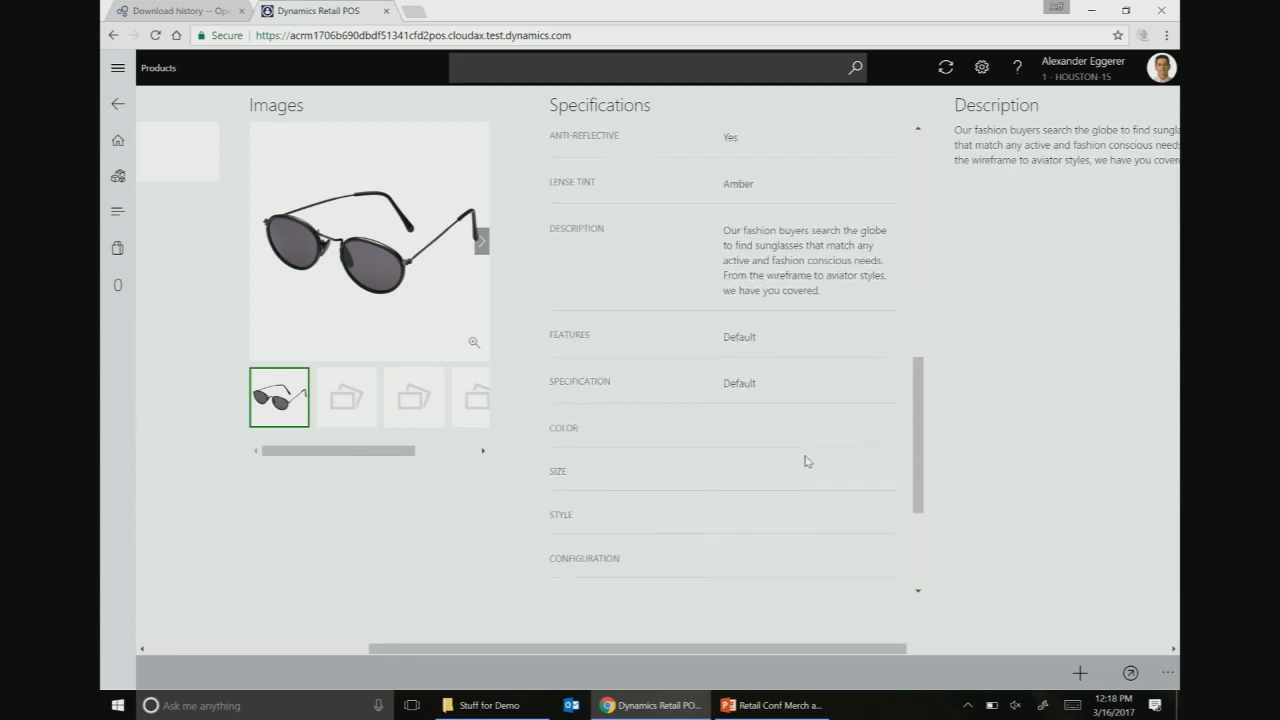
pyautogui.scroll(15, 801, 466)
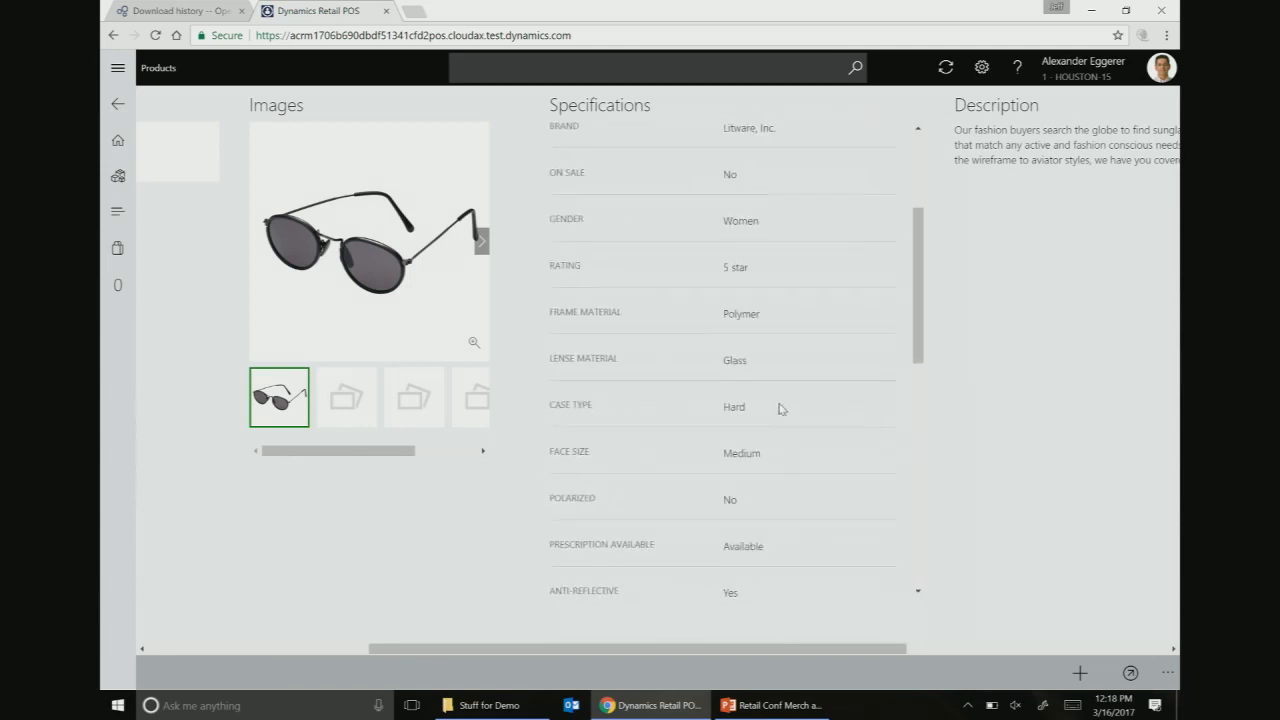
pyautogui.click(118, 104)
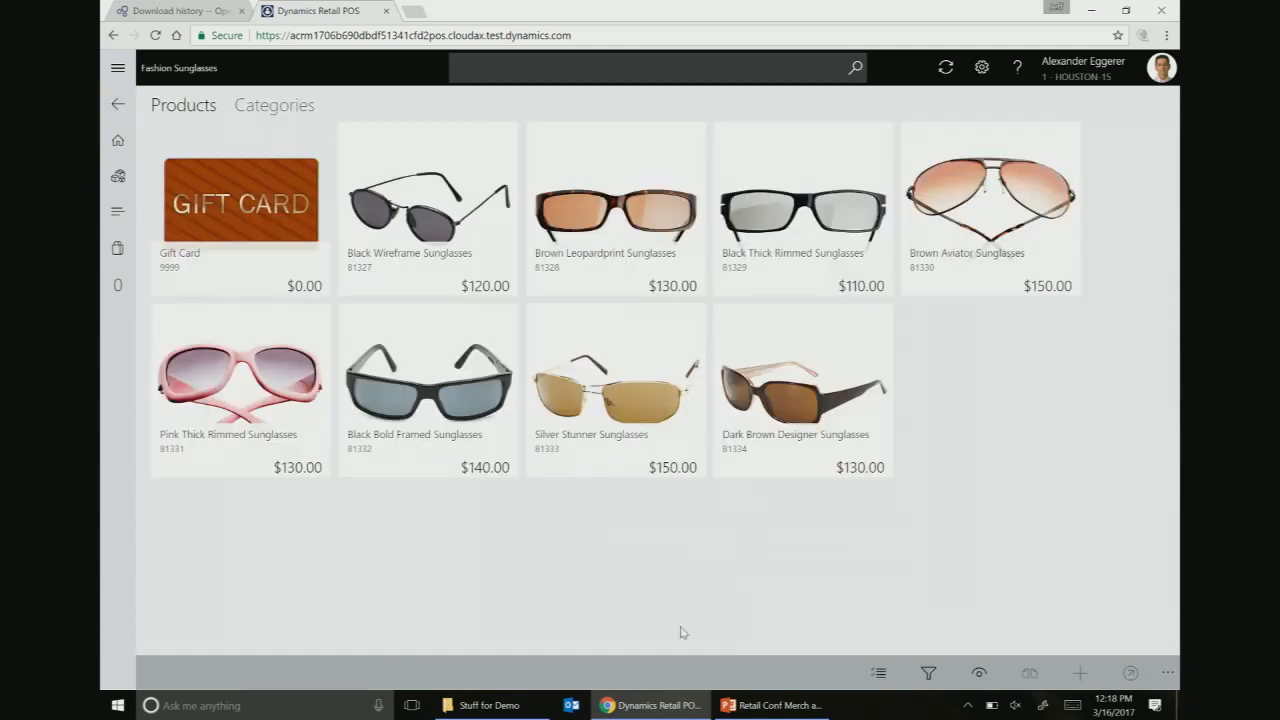
# - Check the sunglasses' Material filter options (only Leather), cancel, and open the Handbags products
pyautogui.click(926, 673)
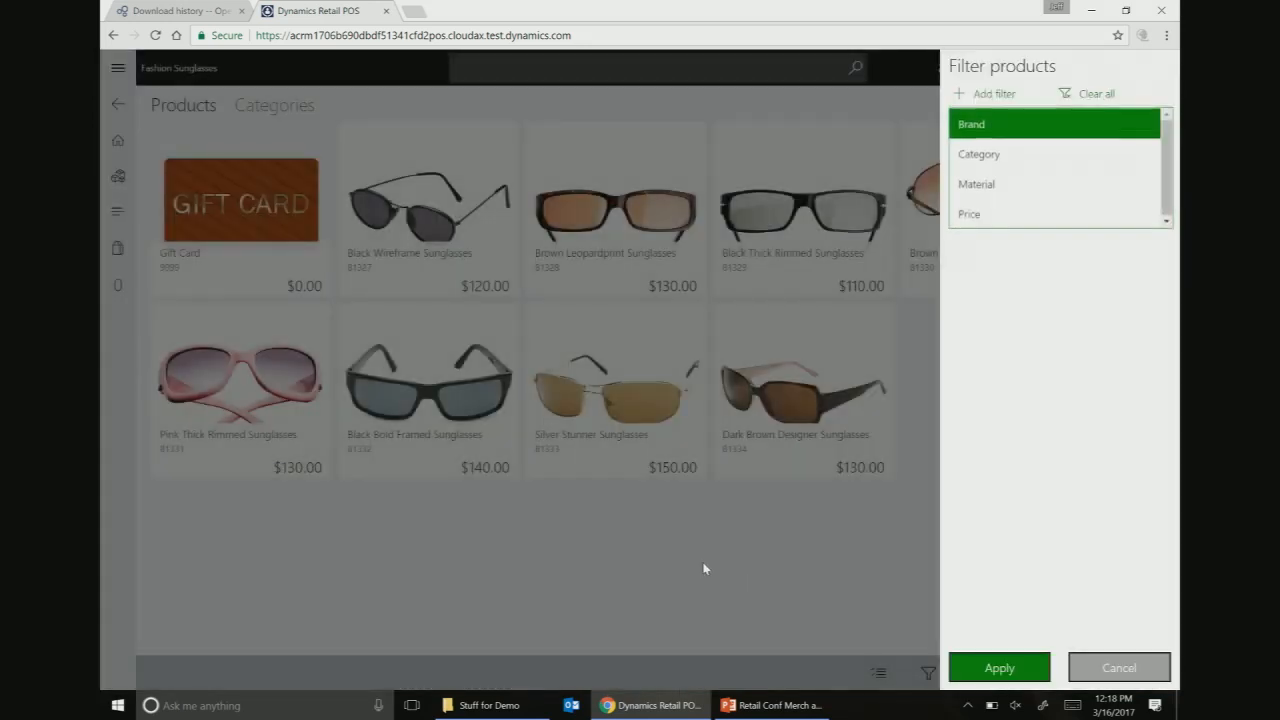
pyautogui.click(1014, 185)
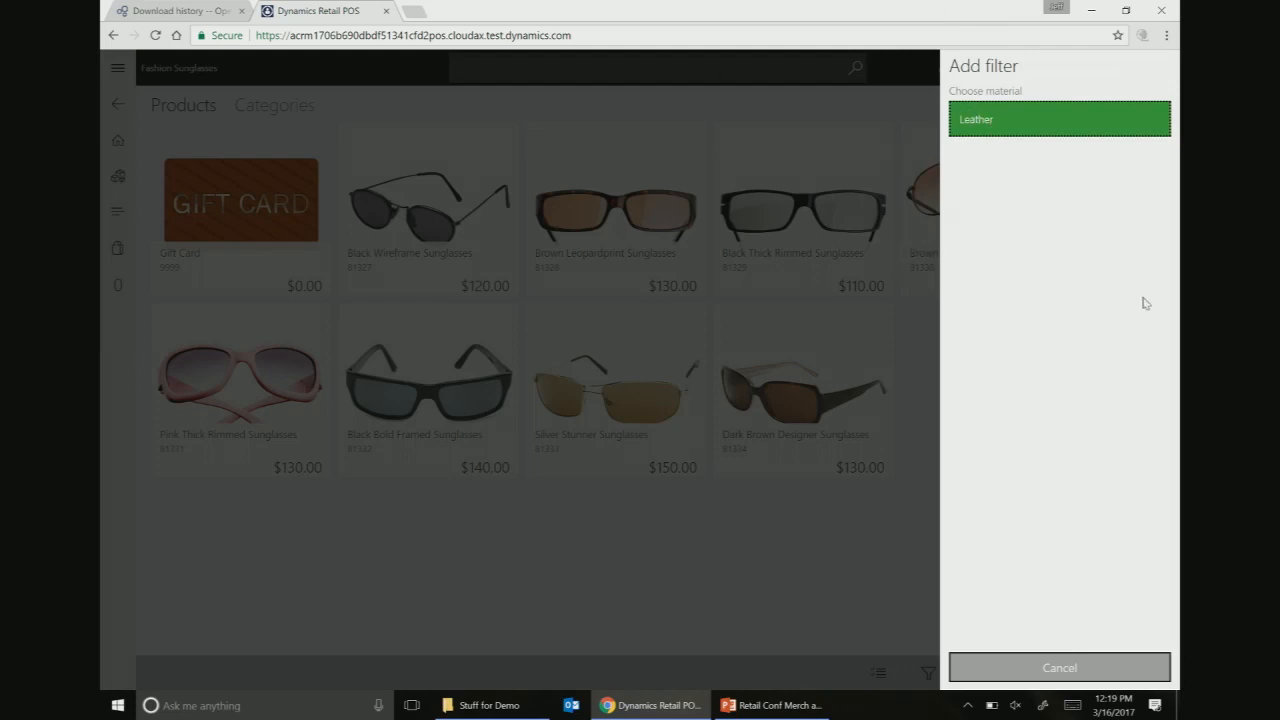
pyautogui.click(1062, 668)
pyautogui.click(980, 100)
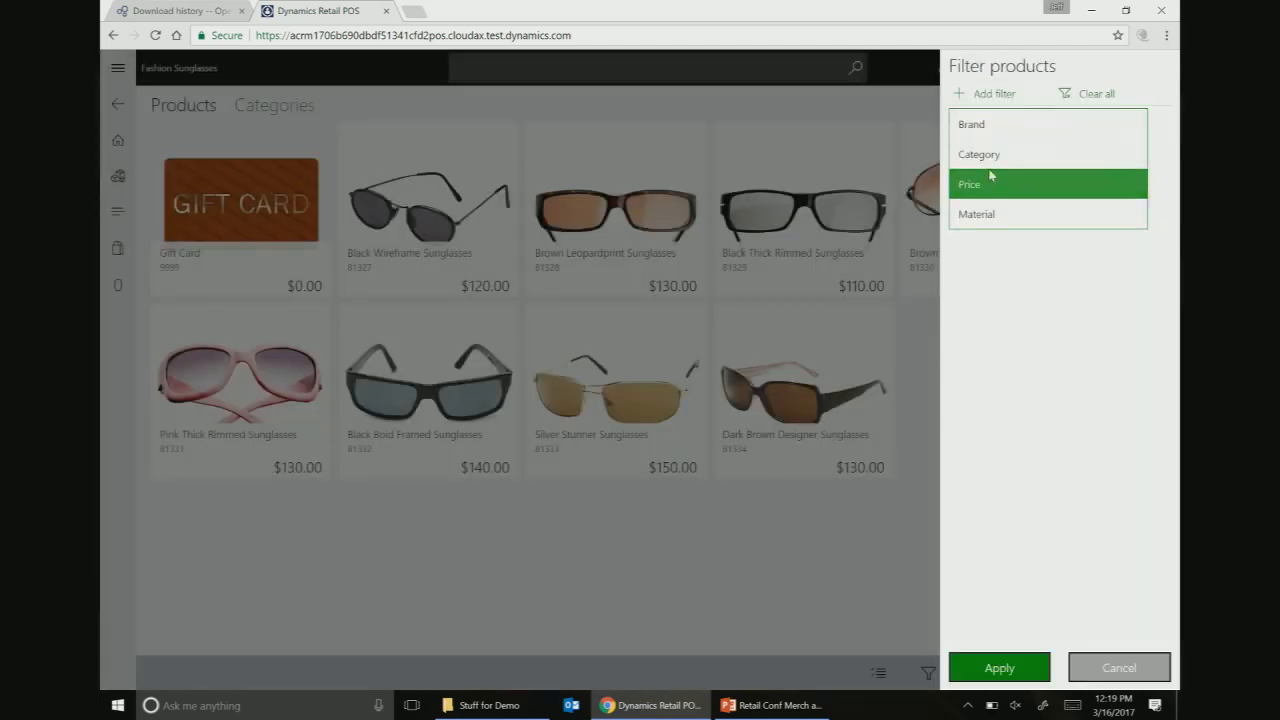
pyautogui.click(968, 210)
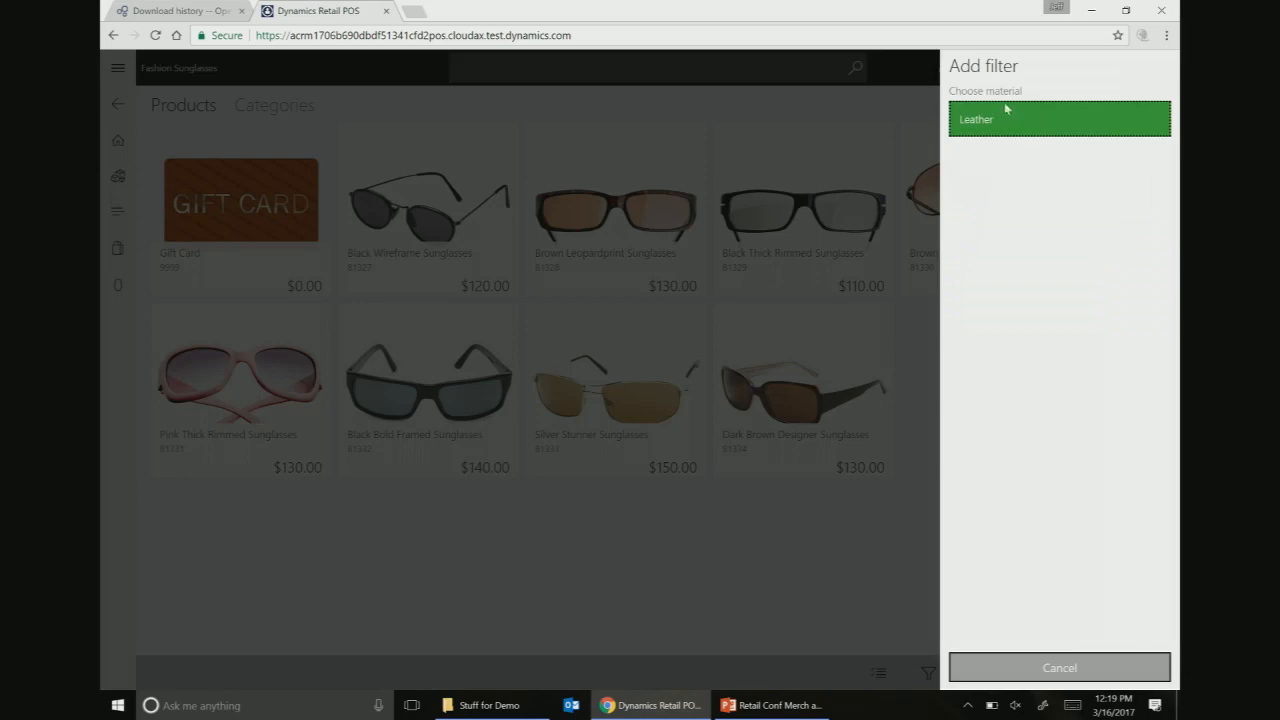
pyautogui.click(1060, 670)
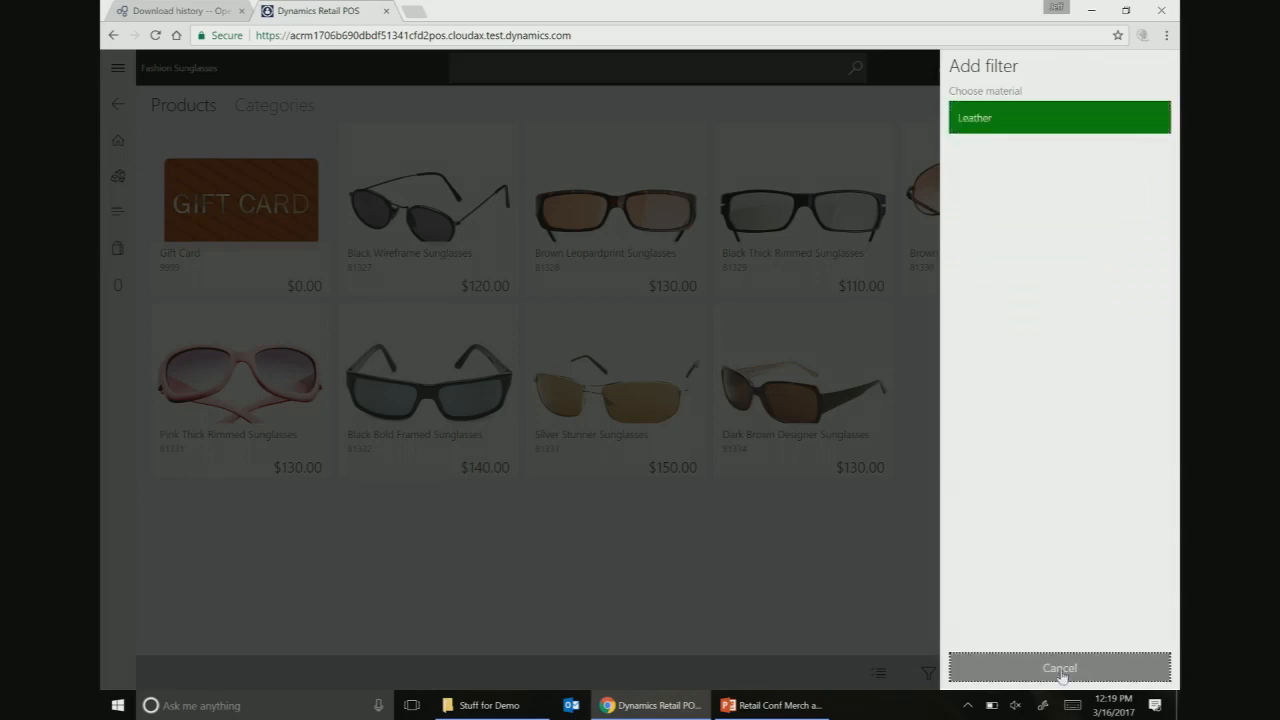
pyautogui.click(1082, 670)
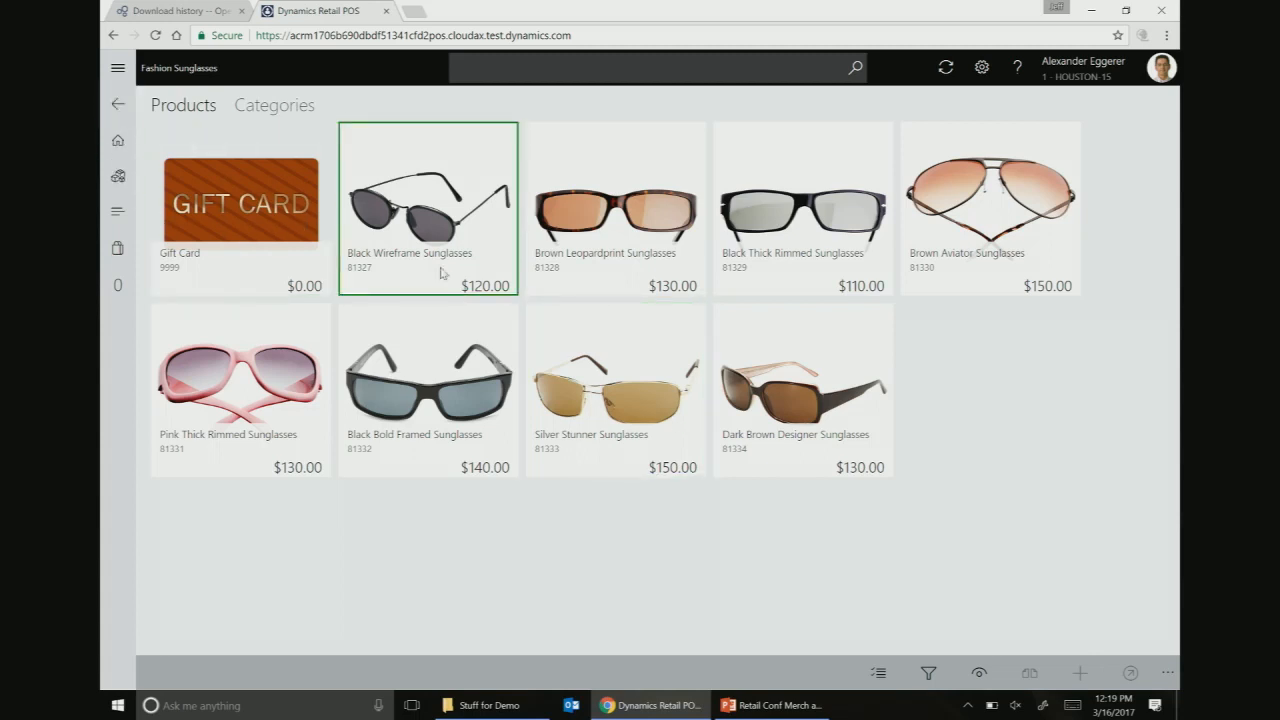
pyautogui.click(118, 104)
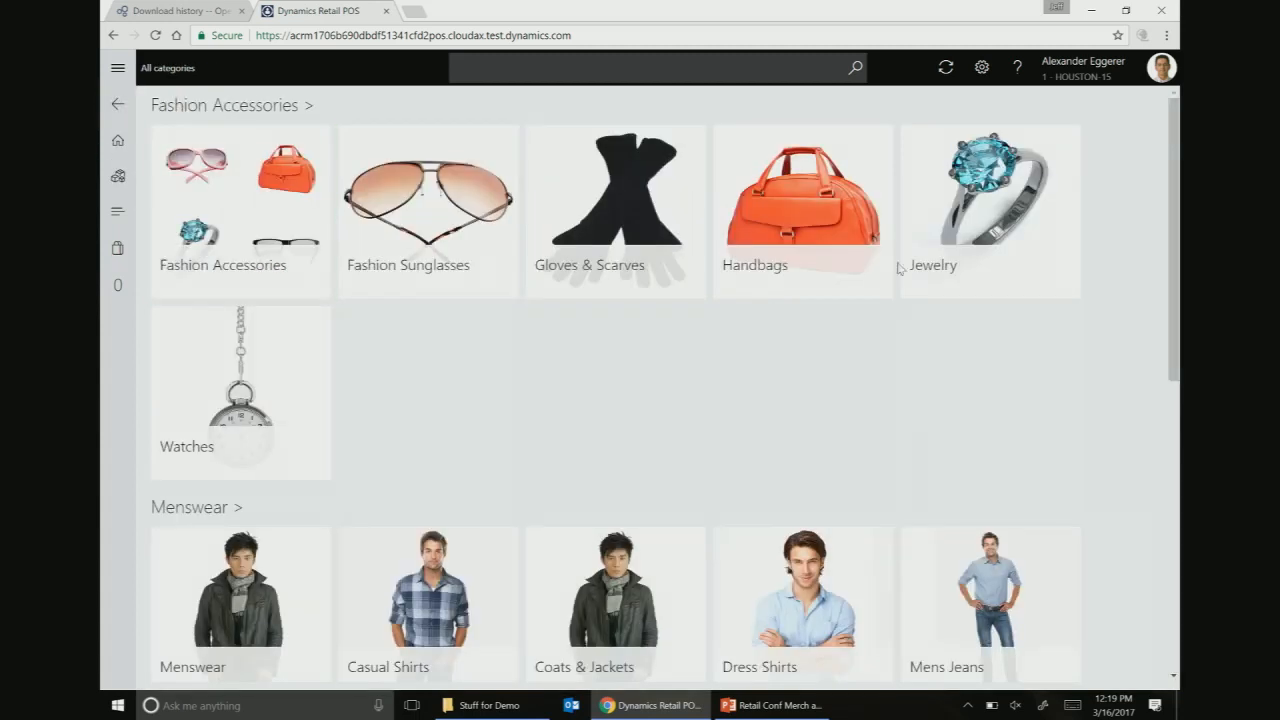
pyautogui.click(829, 187)
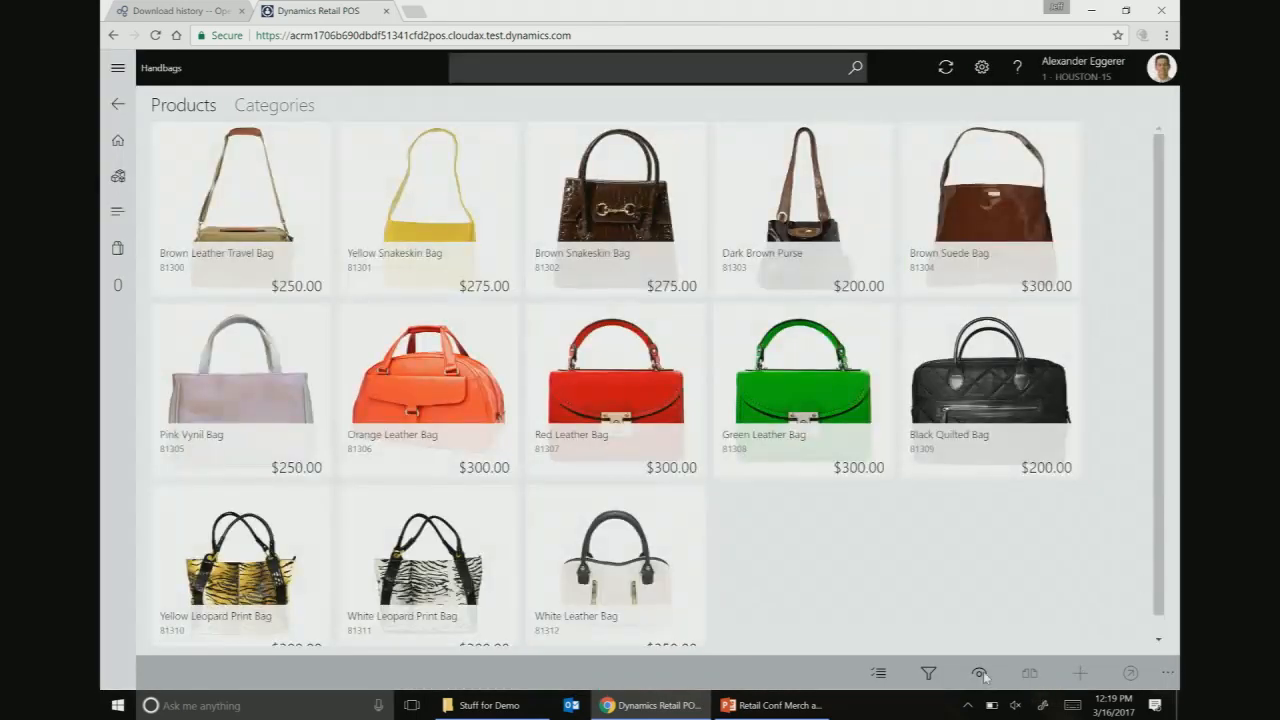
pyautogui.click(929, 673)
pyautogui.click(987, 93)
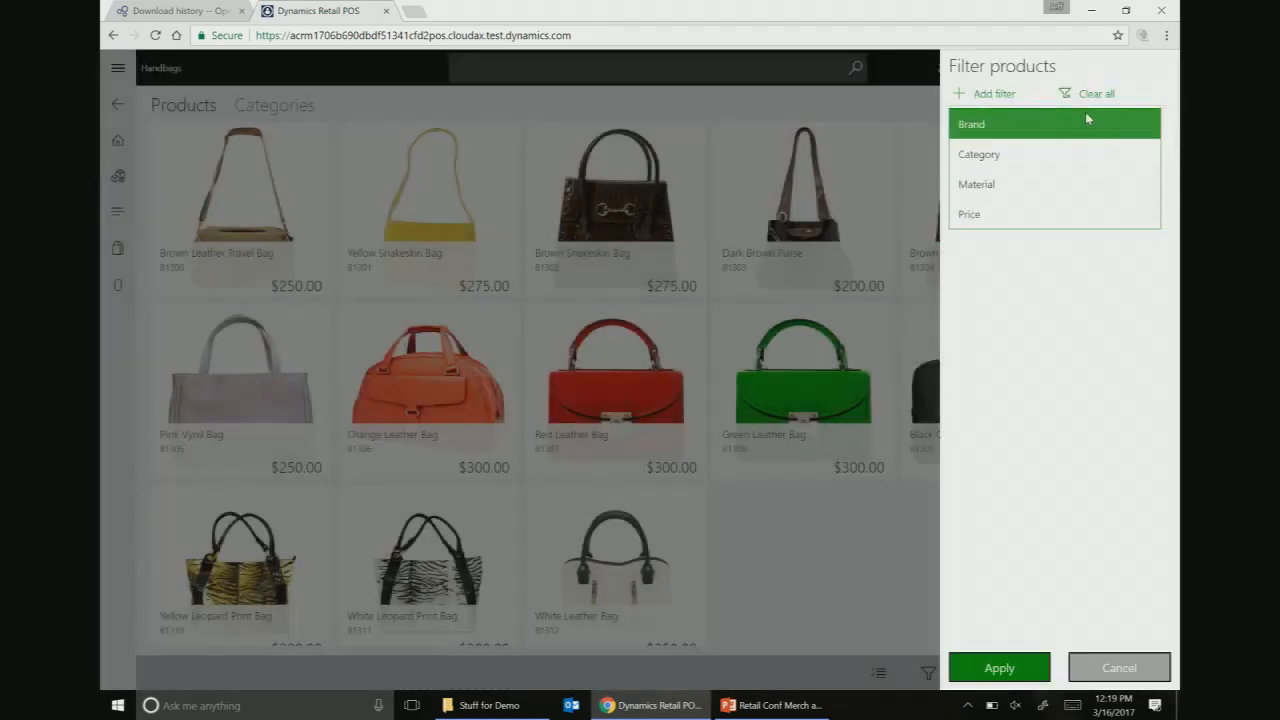
pyautogui.click(1010, 184)
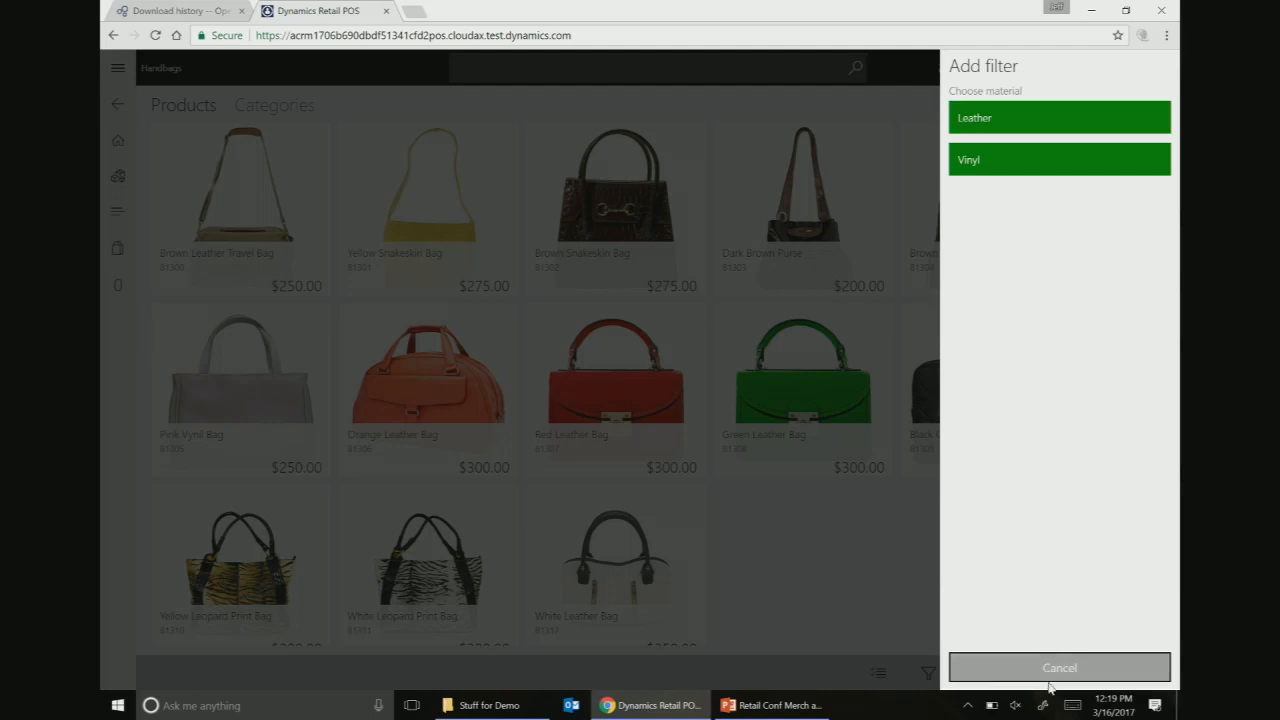
pyautogui.click(1052, 680)
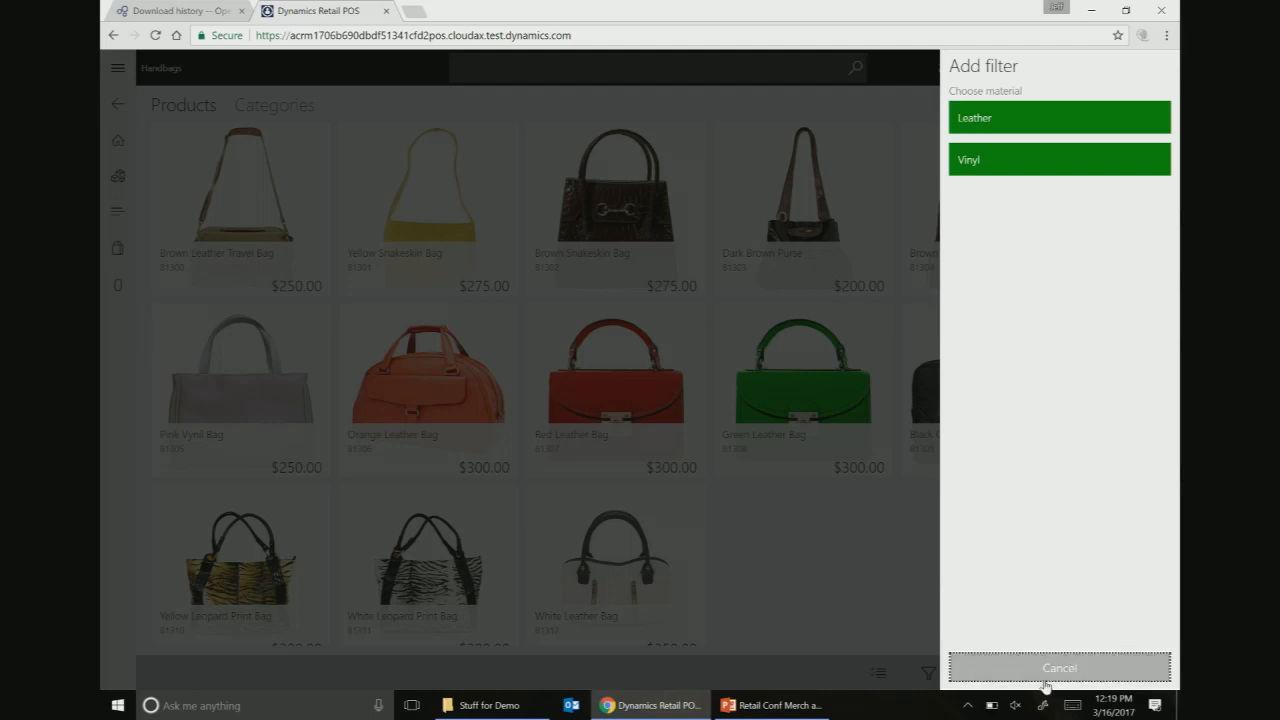
pyautogui.click(1117, 670)
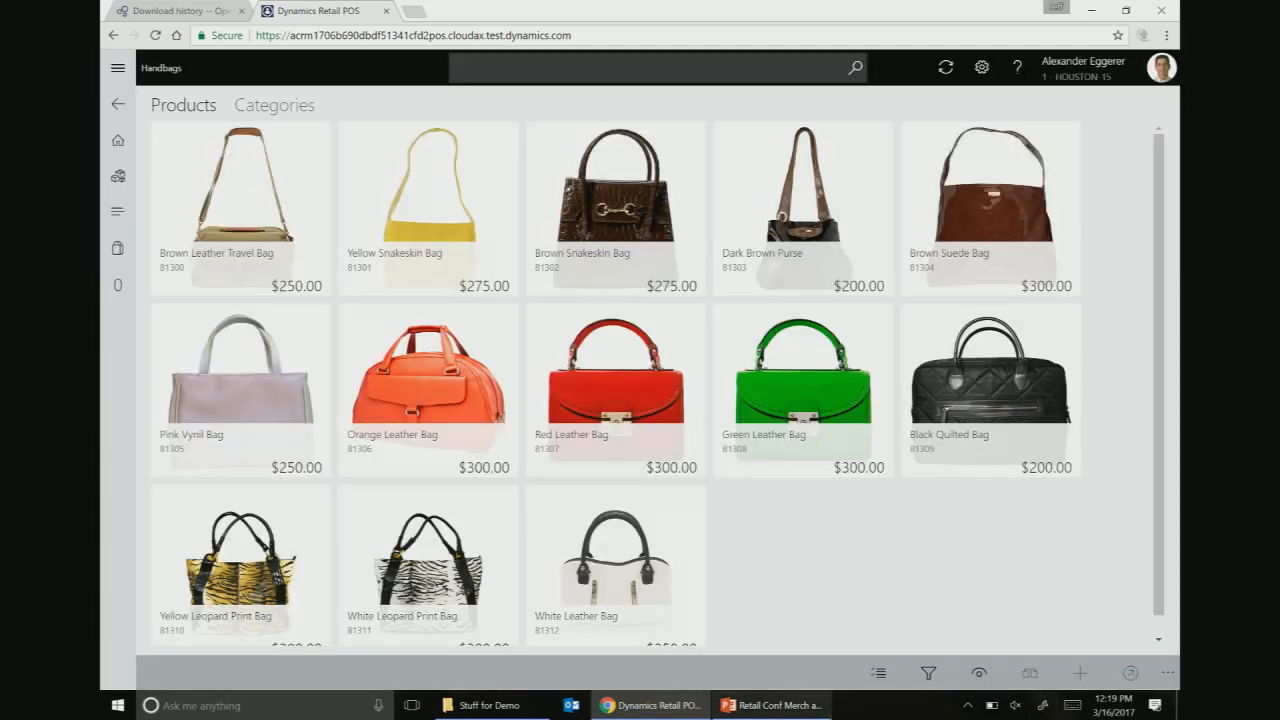
pyautogui.moveTo(775, 705)
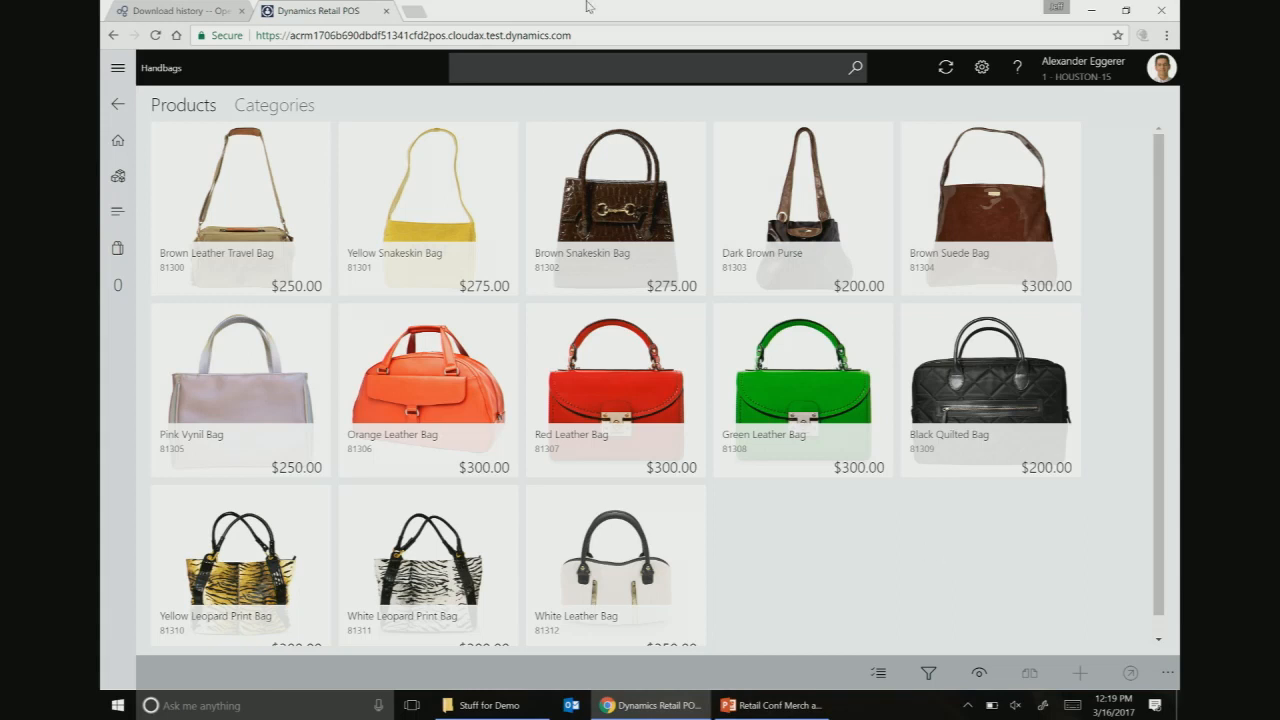
pyautogui.click(117, 219)
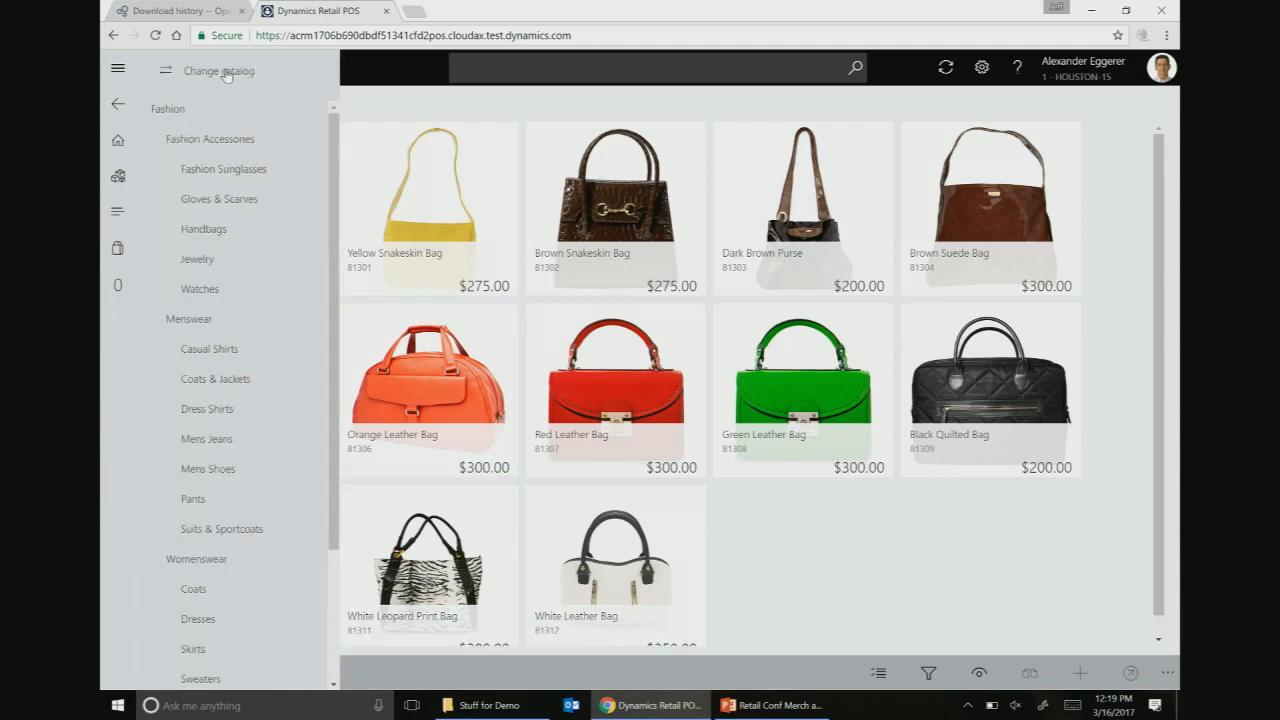
pyautogui.click(224, 73)
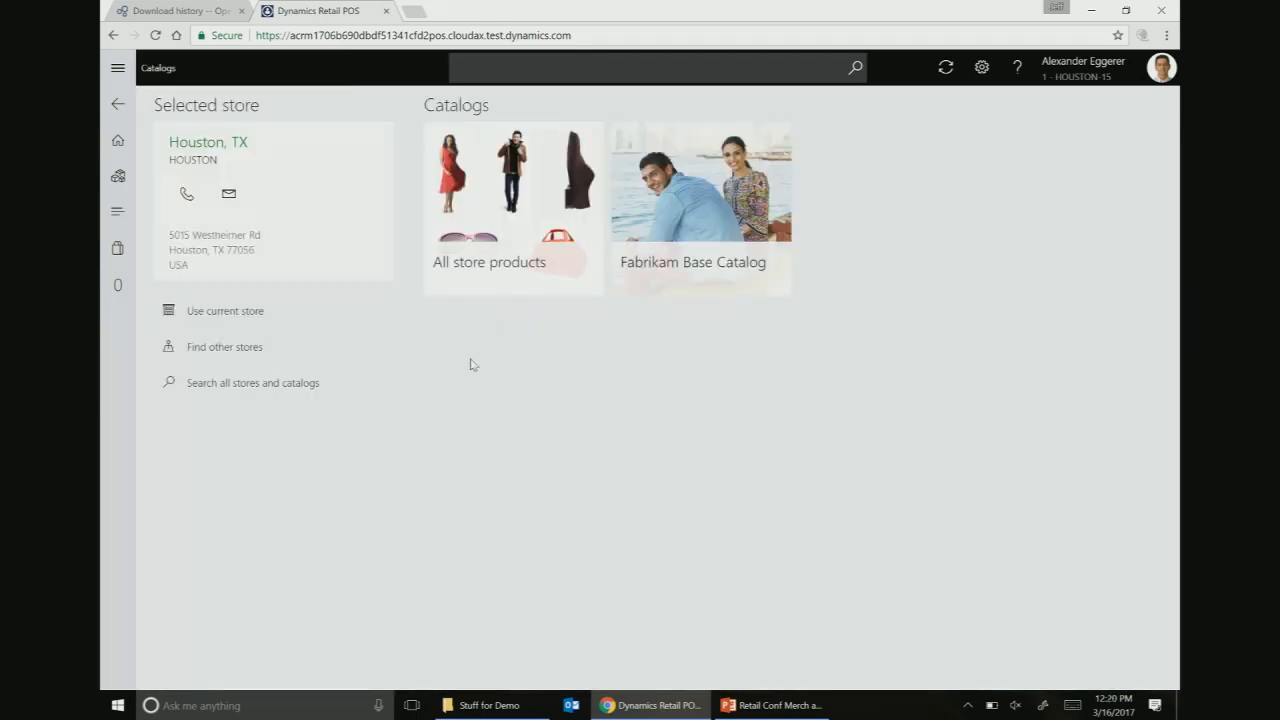
pyautogui.click(117, 140)
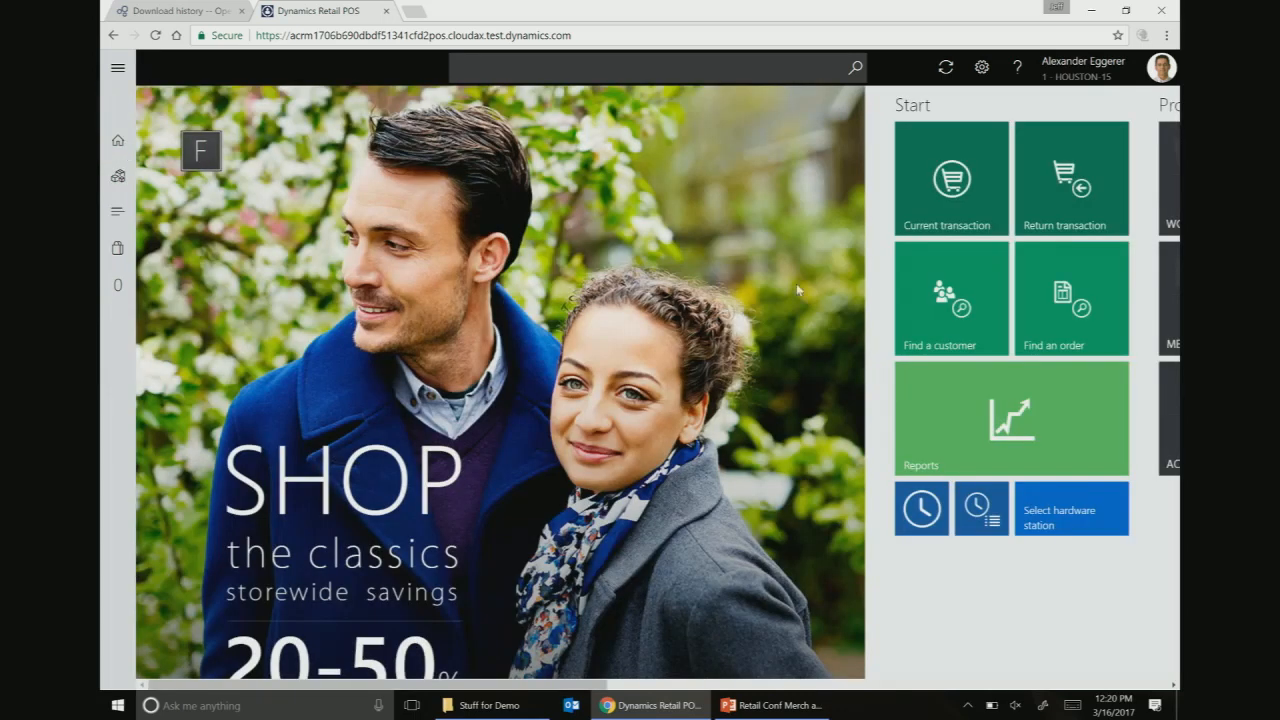
pyautogui.click(117, 211)
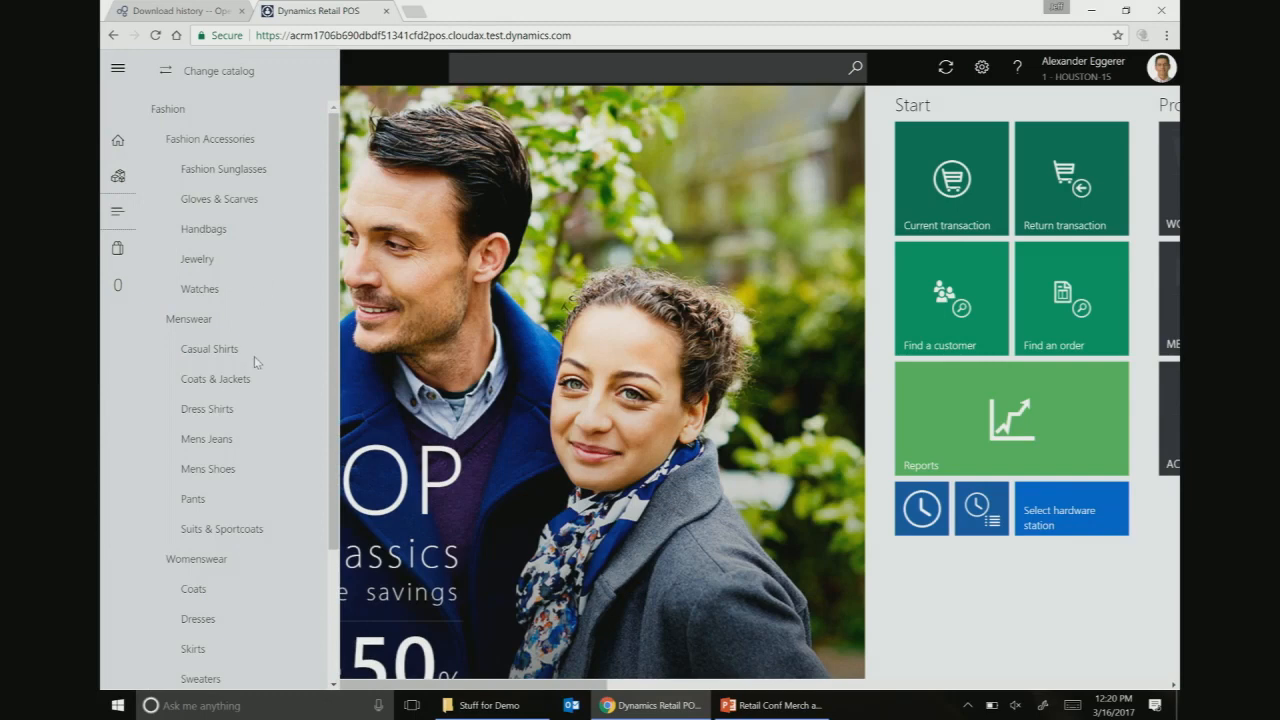
pyautogui.click(118, 177)
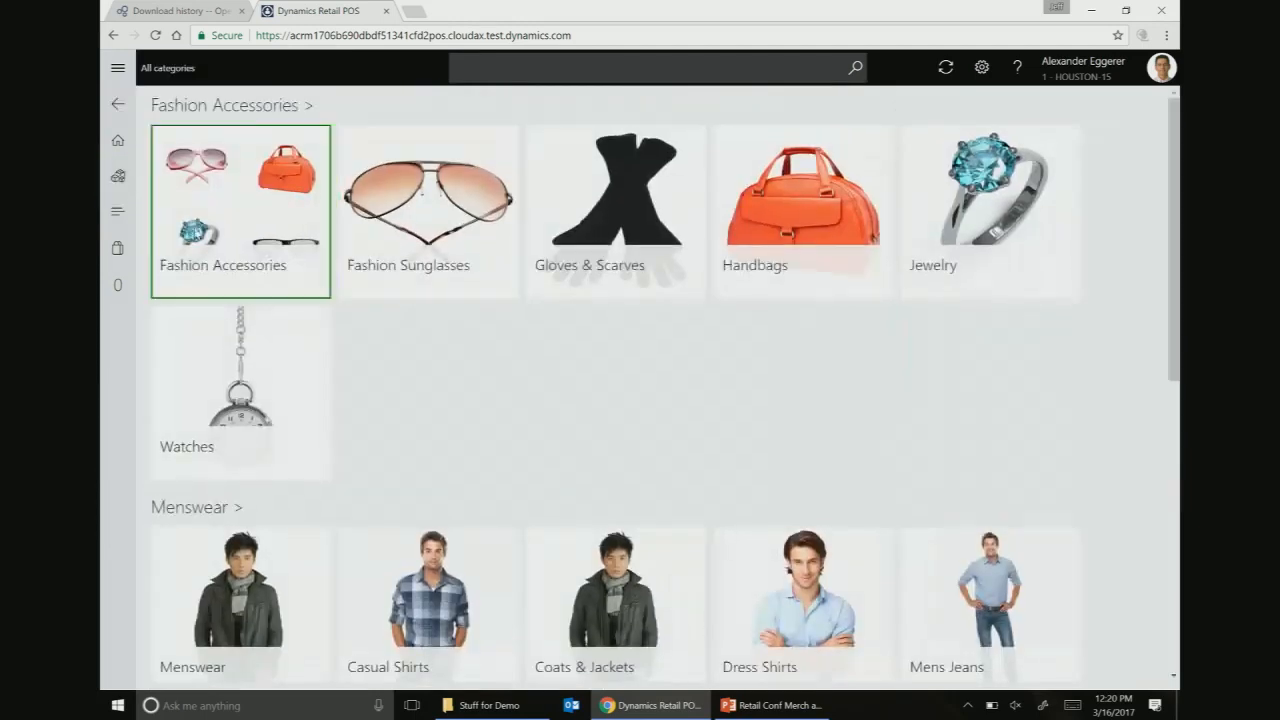
pyautogui.click(117, 210)
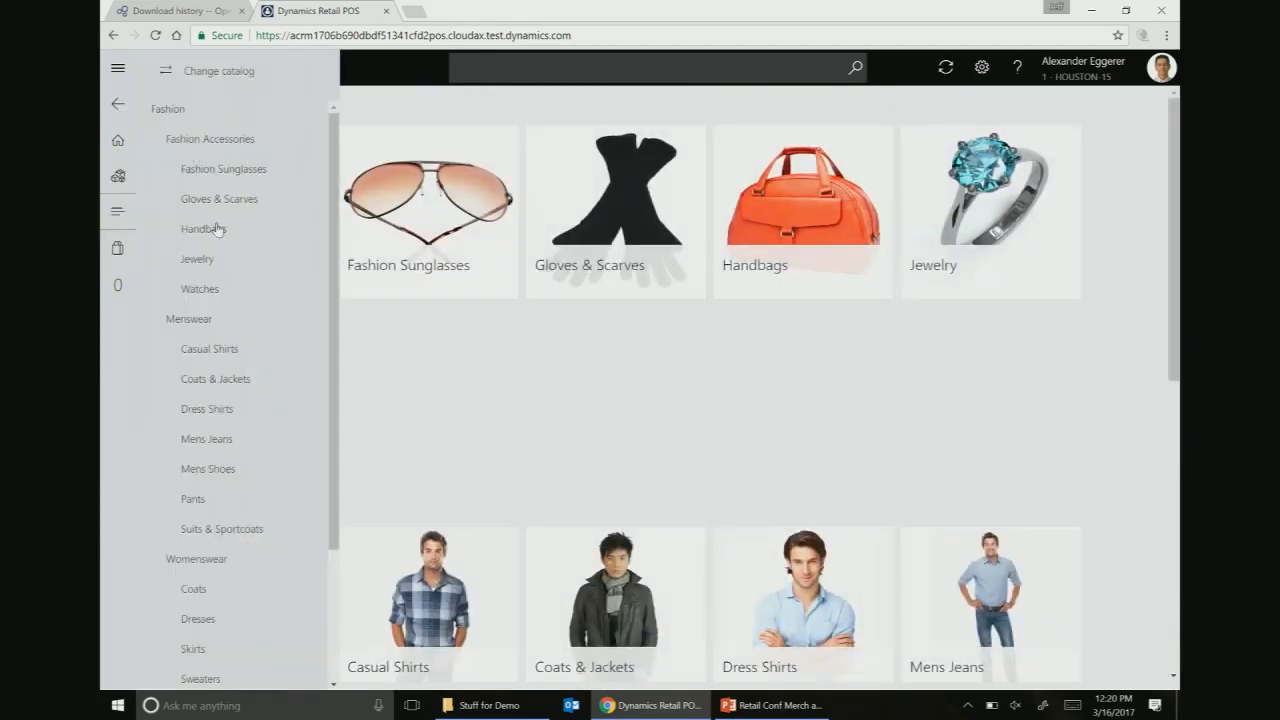
pyautogui.click(219, 72)
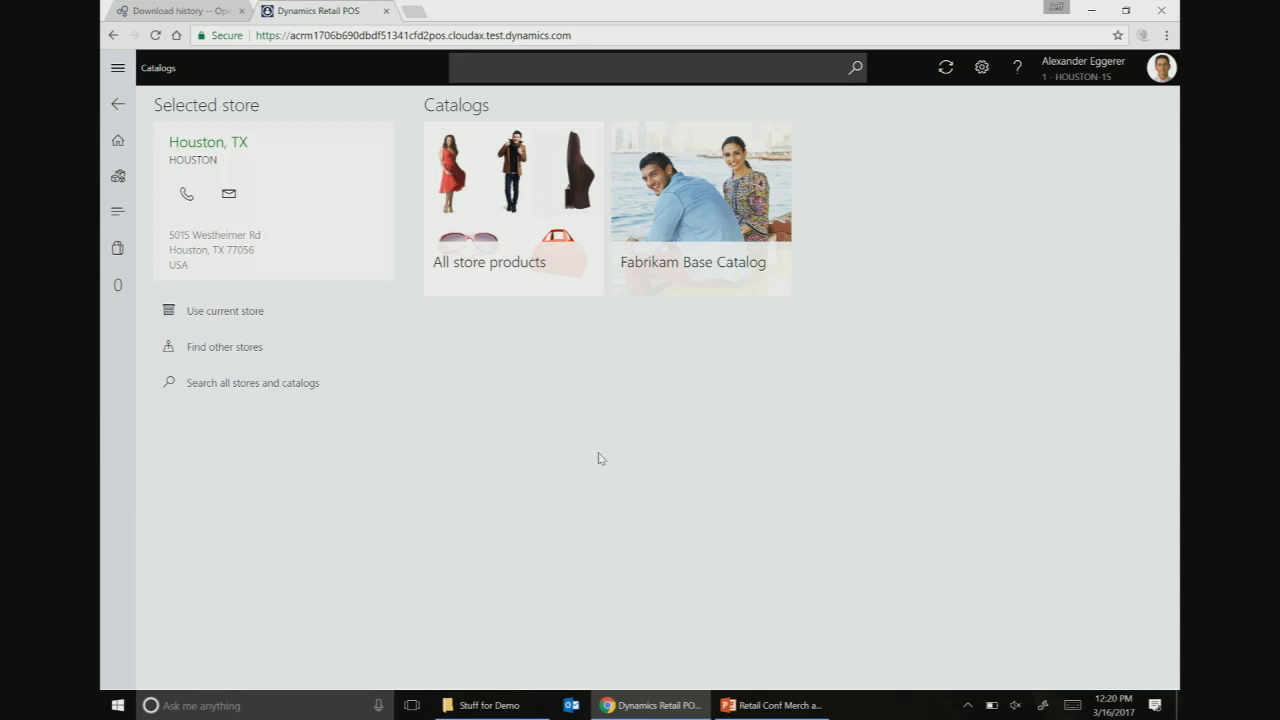
pyautogui.click(697, 233)
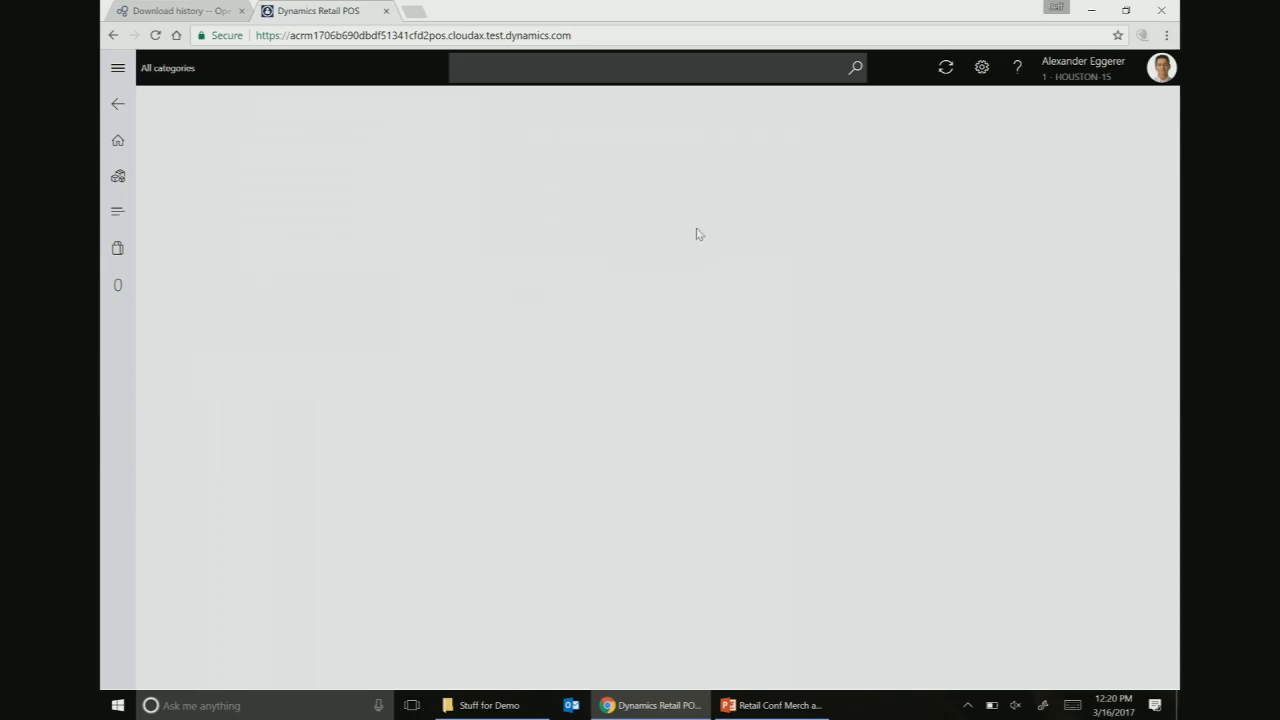
pyautogui.scroll(-4, 657, 385)
pyautogui.scroll(-2, 657, 389)
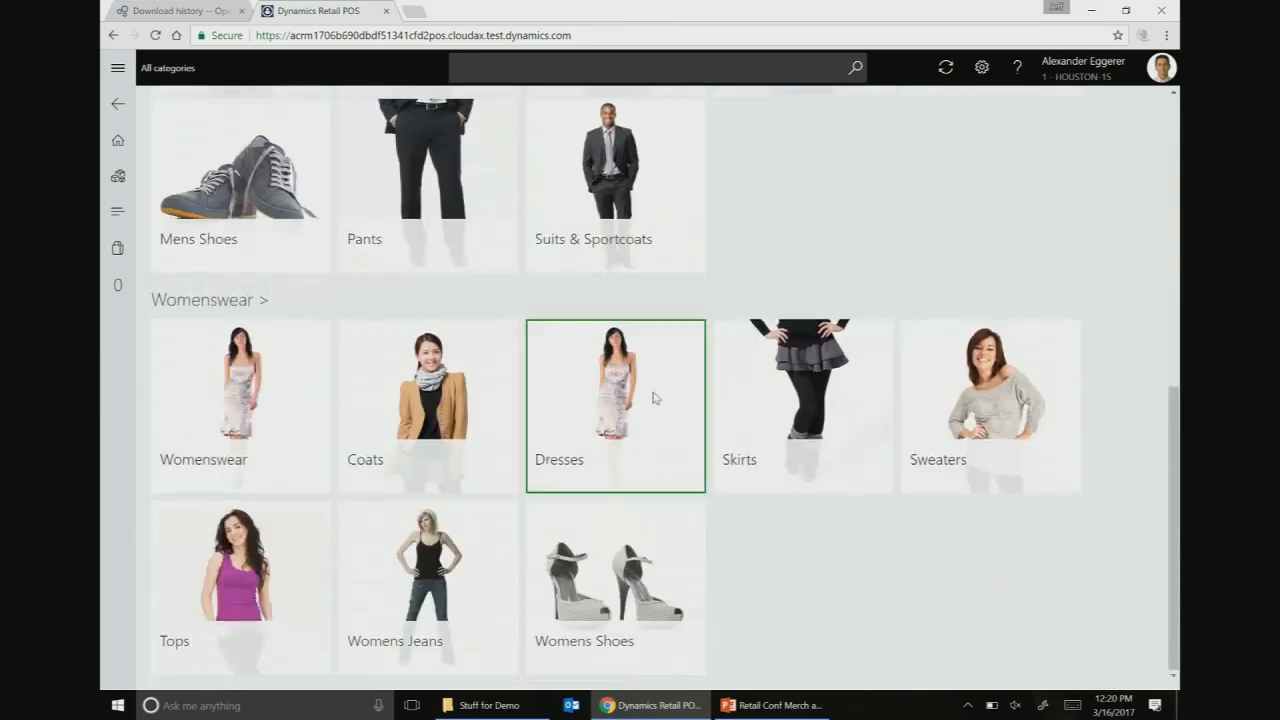
pyautogui.scroll(5, 650, 400)
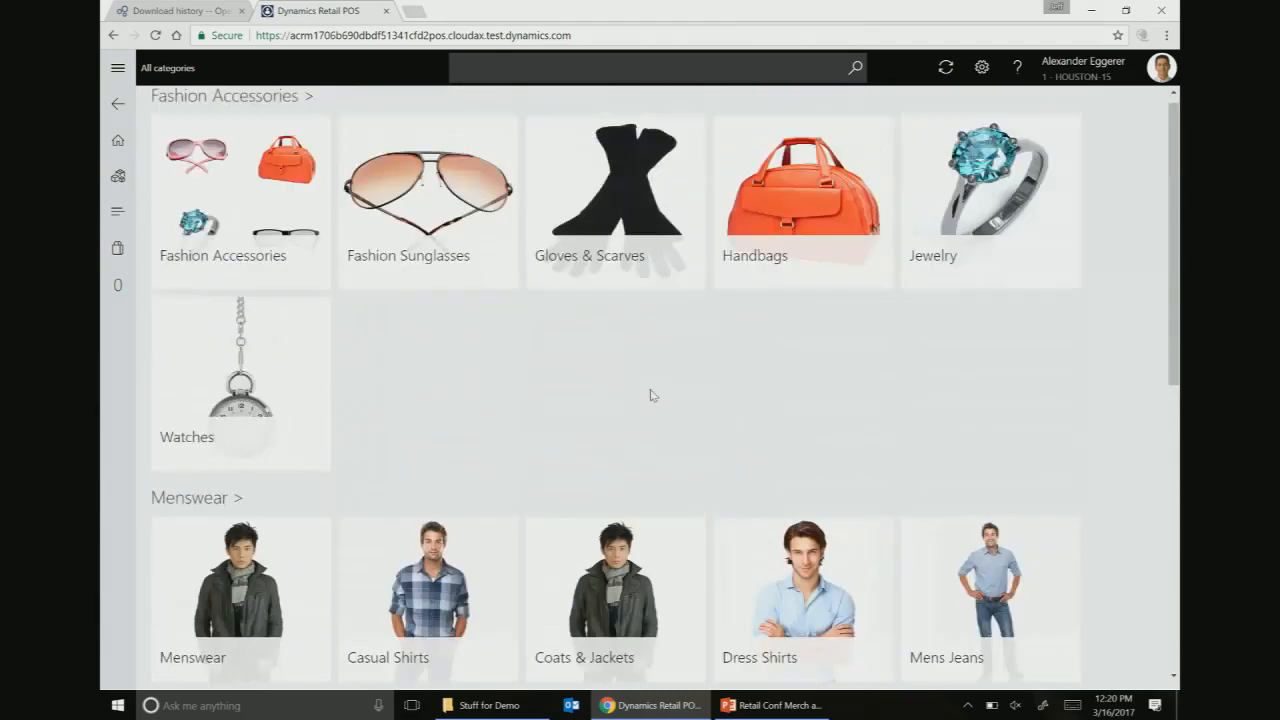
pyautogui.click(119, 105)
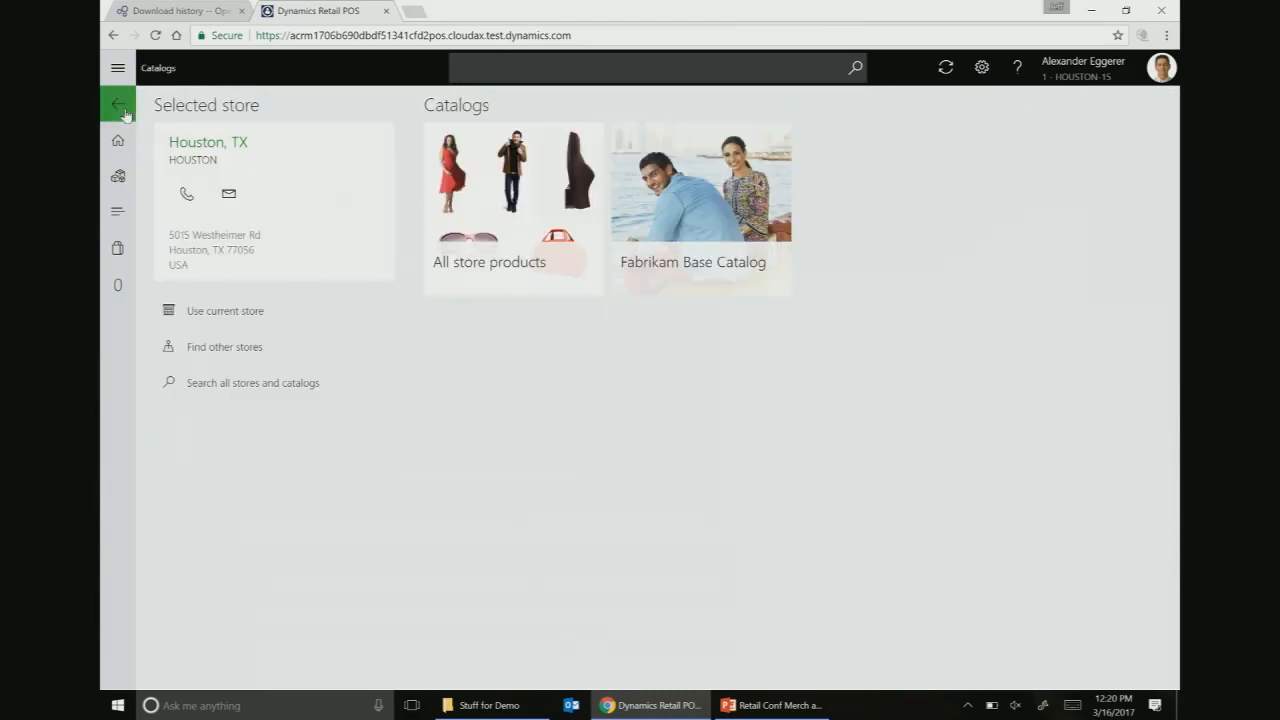
pyautogui.click(714, 213)
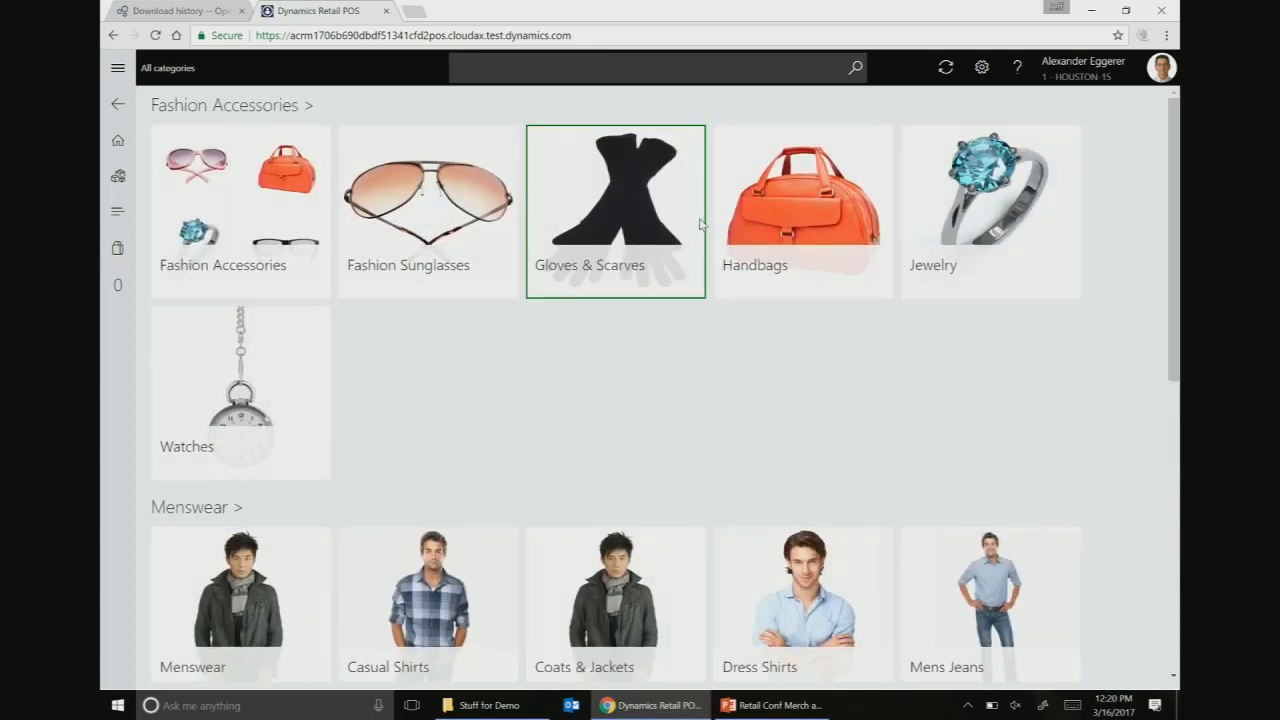
pyautogui.click(117, 105)
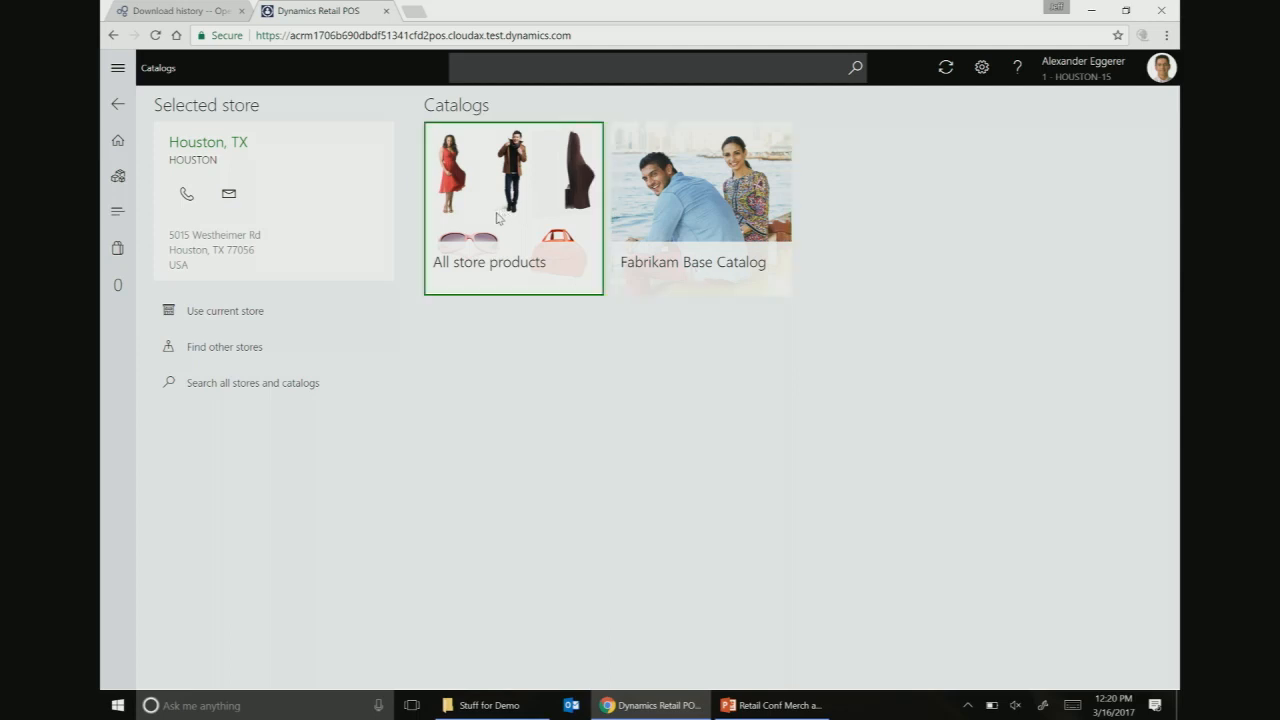
# - Choose Boston, MA from the full list of 11 stores as the selected store
pyautogui.click(216, 352)
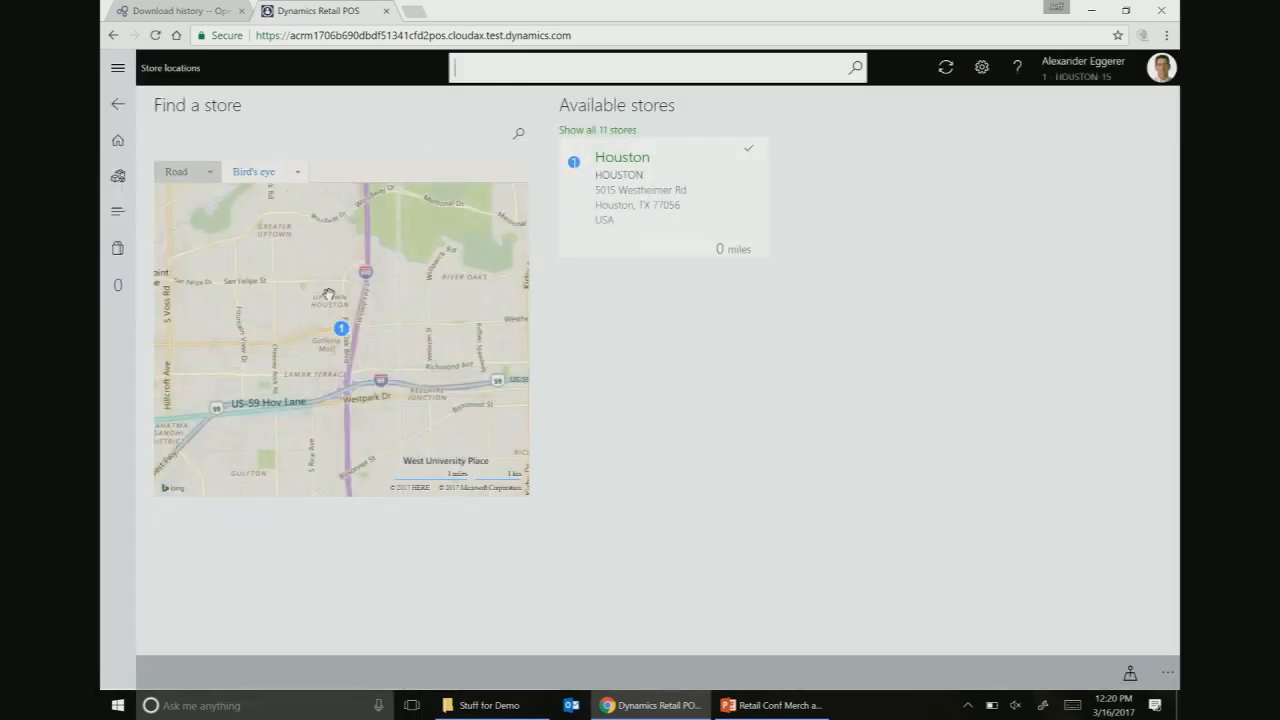
pyautogui.scroll(-4, 355, 286)
pyautogui.scroll(-3, 355, 286)
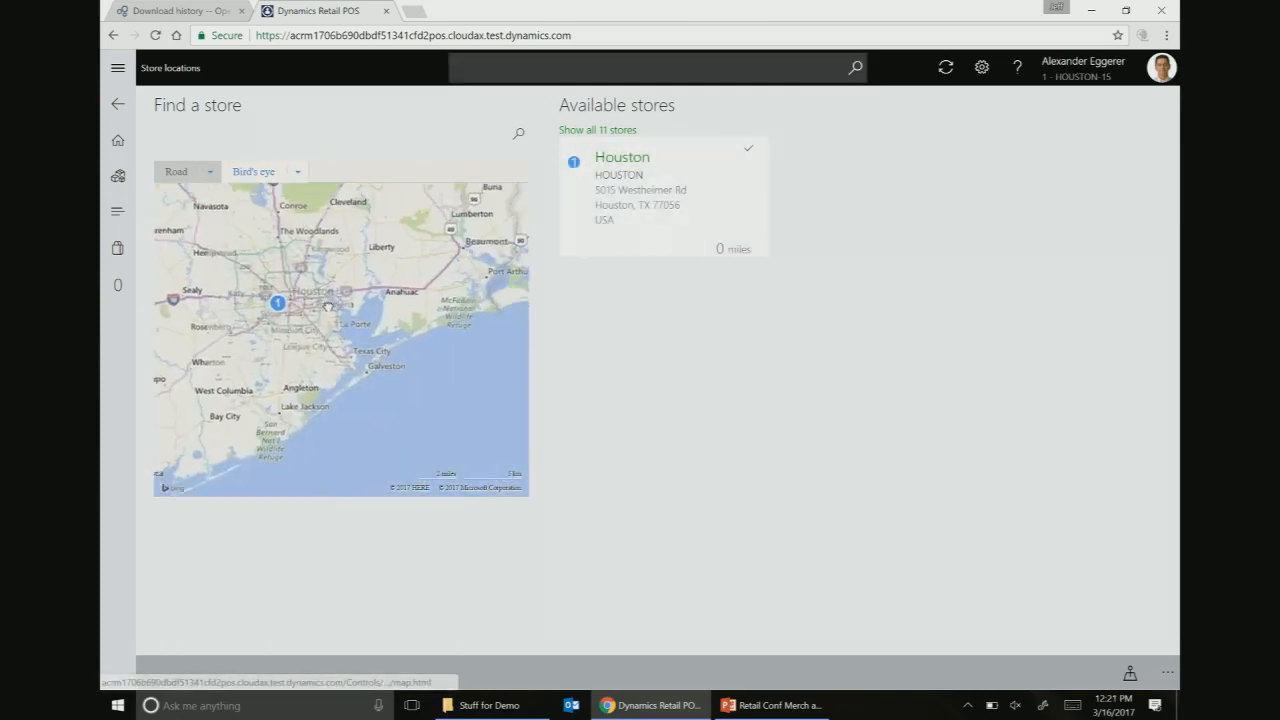
pyautogui.click(597, 130)
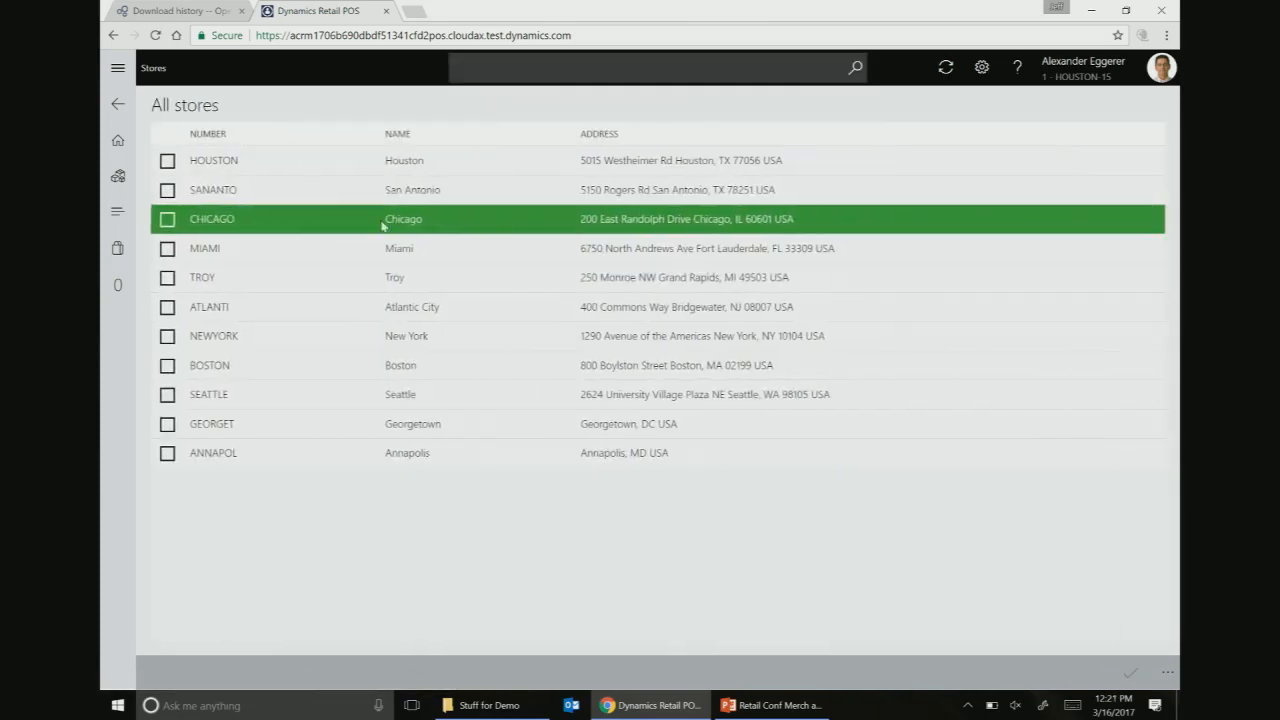
pyautogui.click(240, 366)
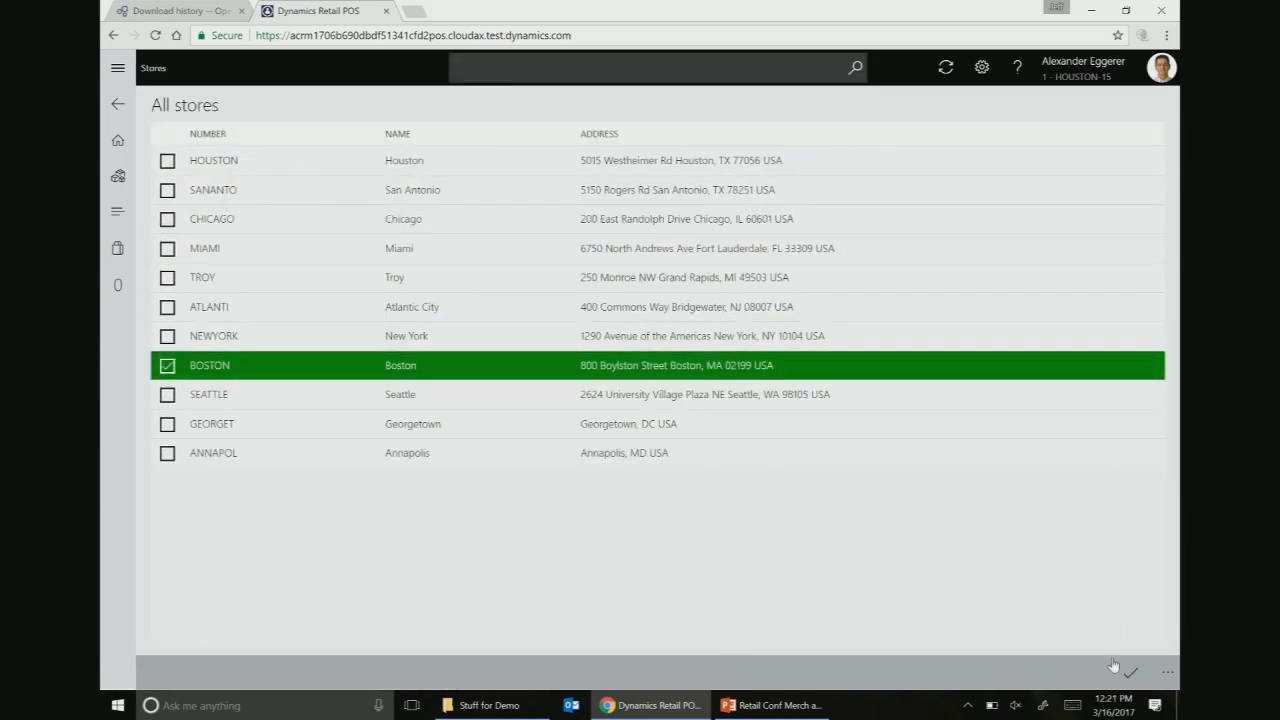
pyautogui.click(1131, 671)
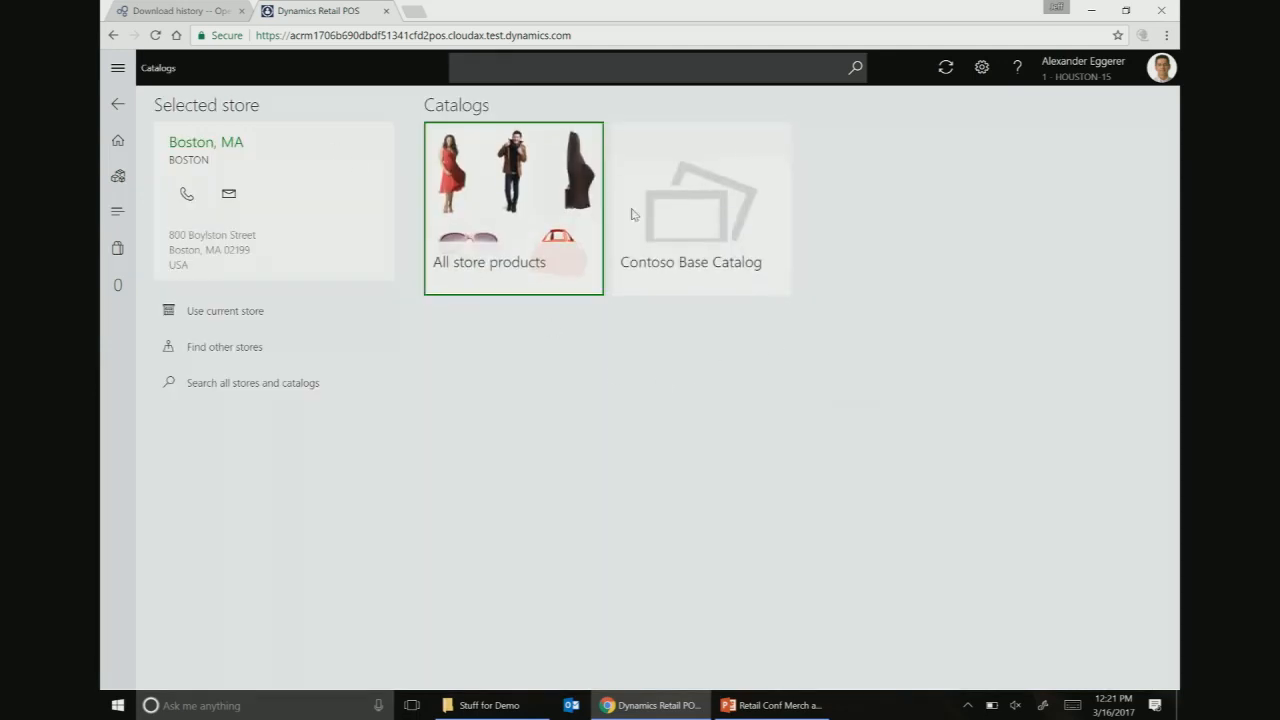
# - Browse the Contoso Base Catalog categories, then return to Boston's catalog choices
pyautogui.click(726, 210)
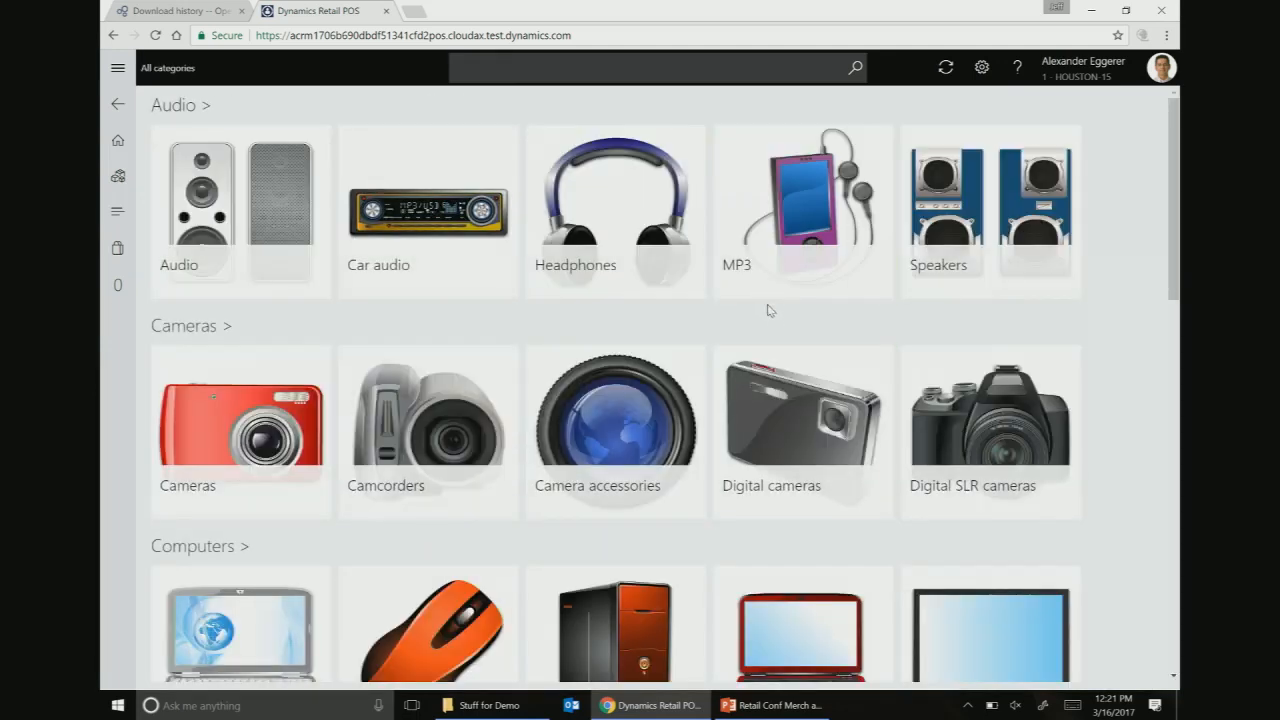
pyautogui.scroll(-3, 766, 343)
pyautogui.scroll(-2, 744, 413)
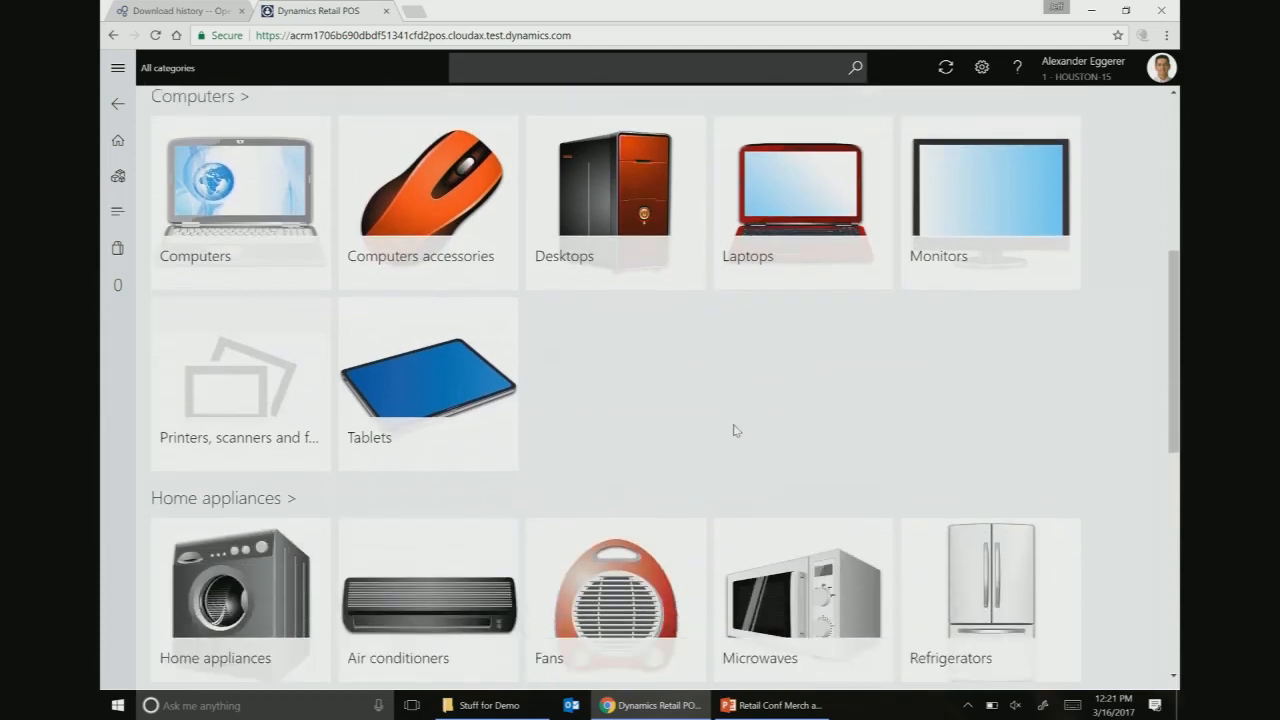
pyautogui.scroll(5, 735, 431)
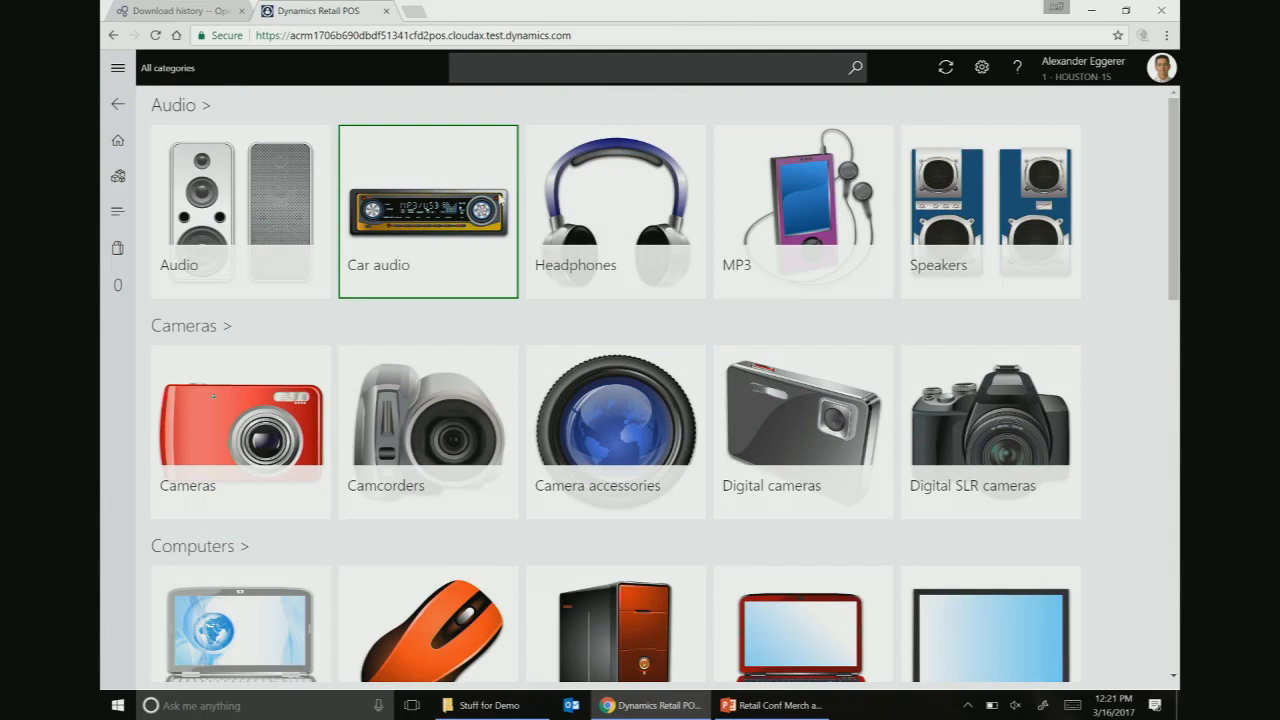
pyautogui.click(117, 104)
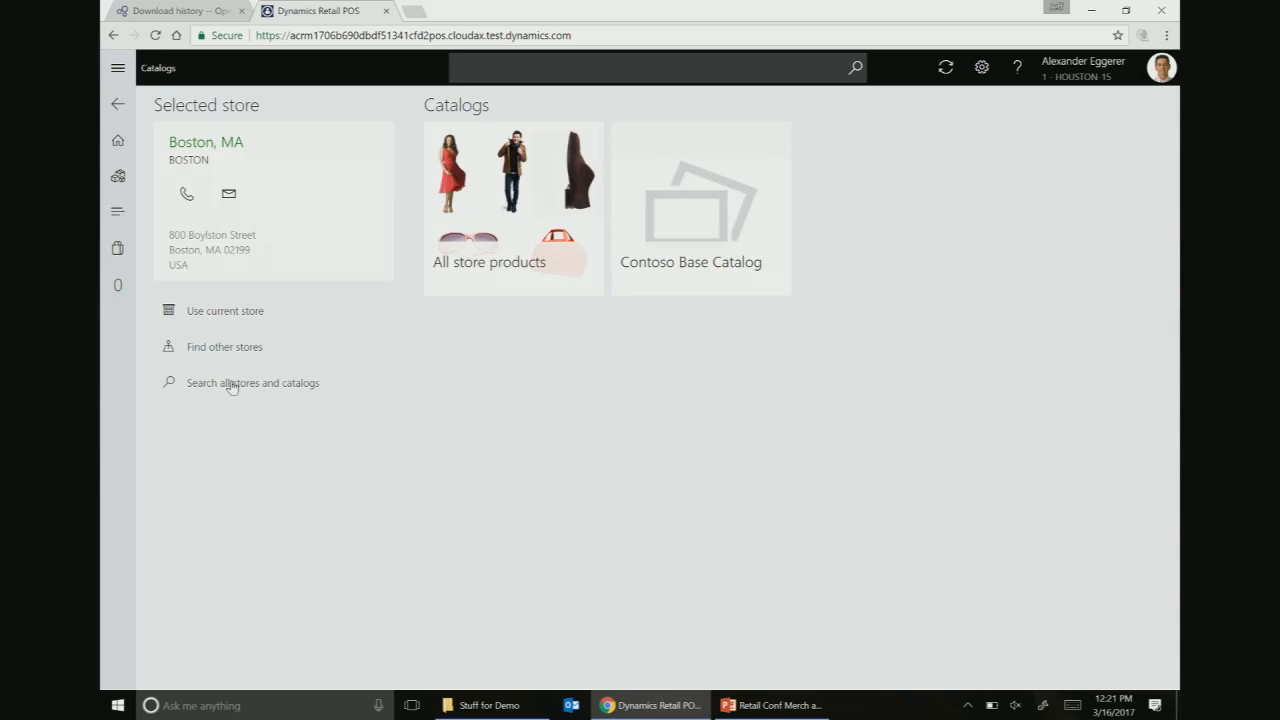
# - Search all stores and catalogs and browse All store products categories, Action Sports through Team Sports
pyautogui.click(231, 385)
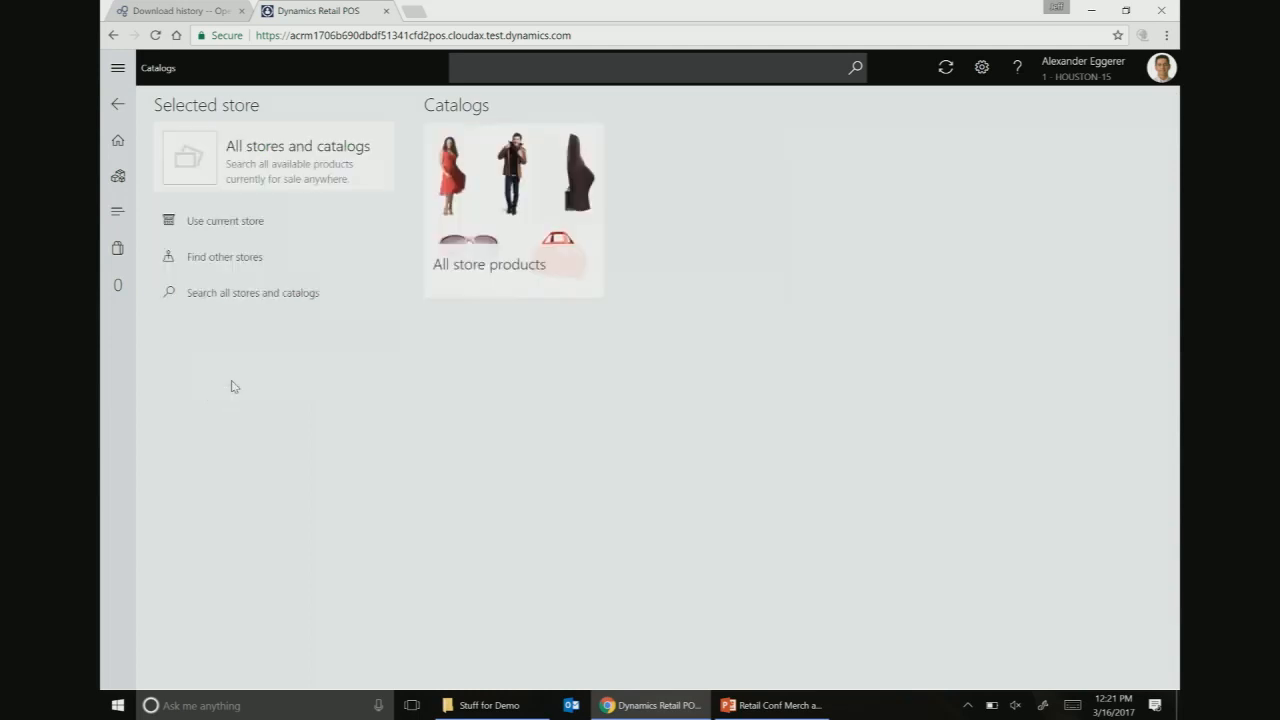
pyautogui.click(546, 152)
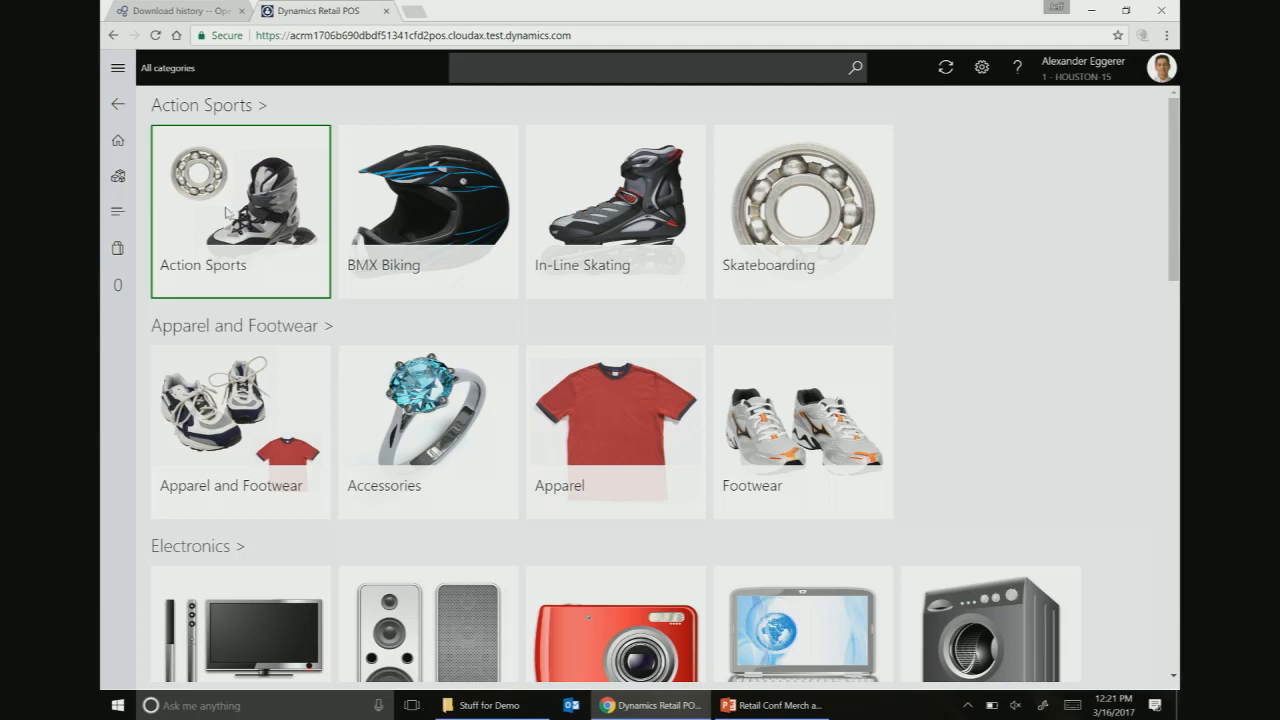
pyautogui.scroll(-5, 277, 271)
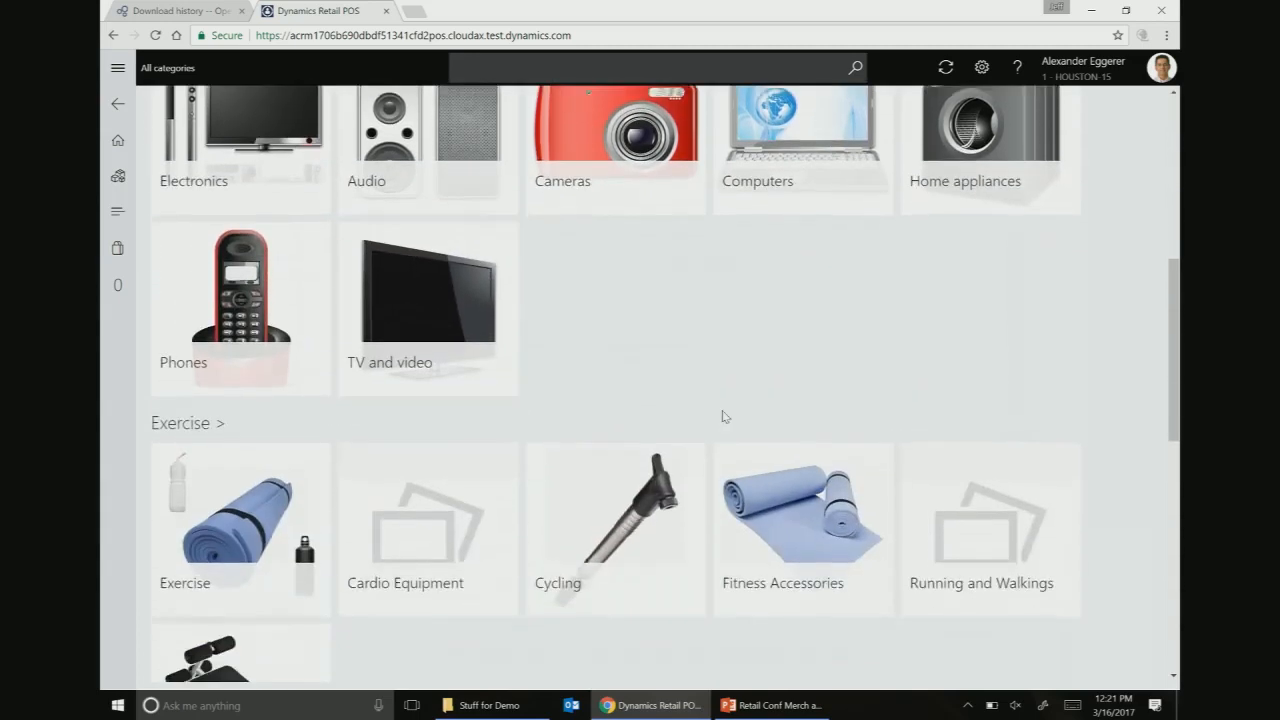
pyautogui.scroll(-7, 724, 416)
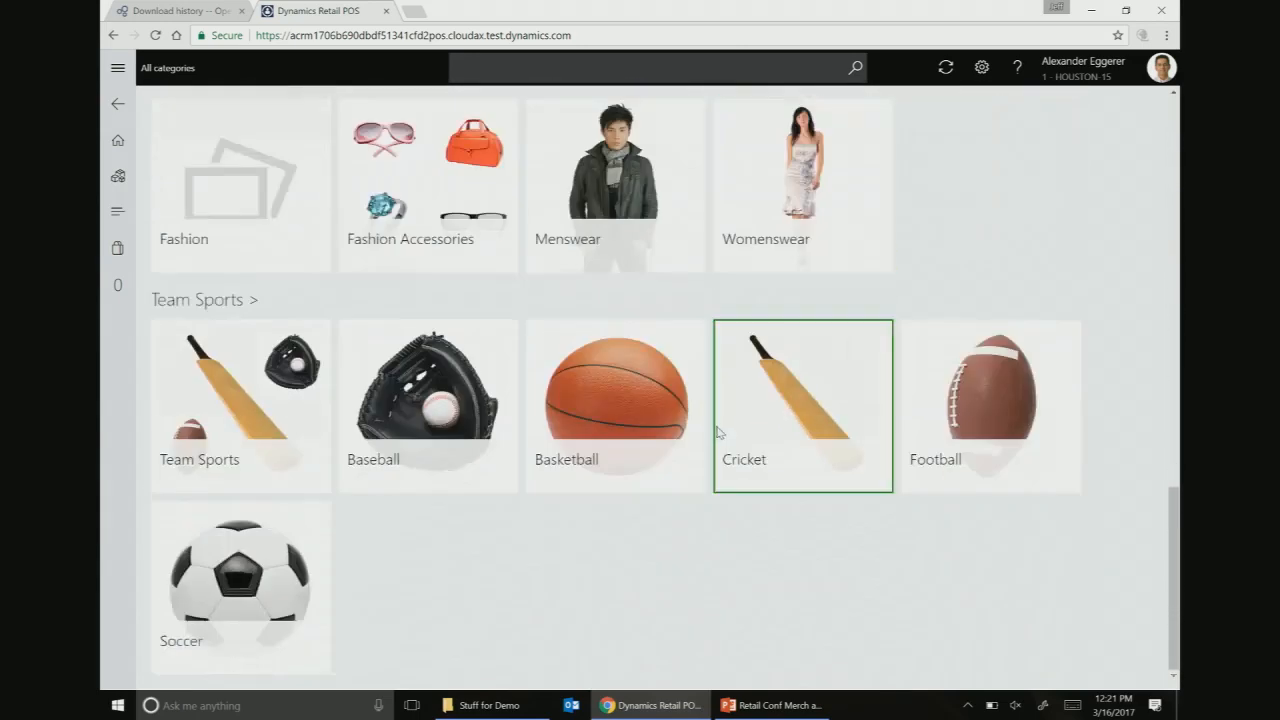
pyautogui.moveTo(770, 705)
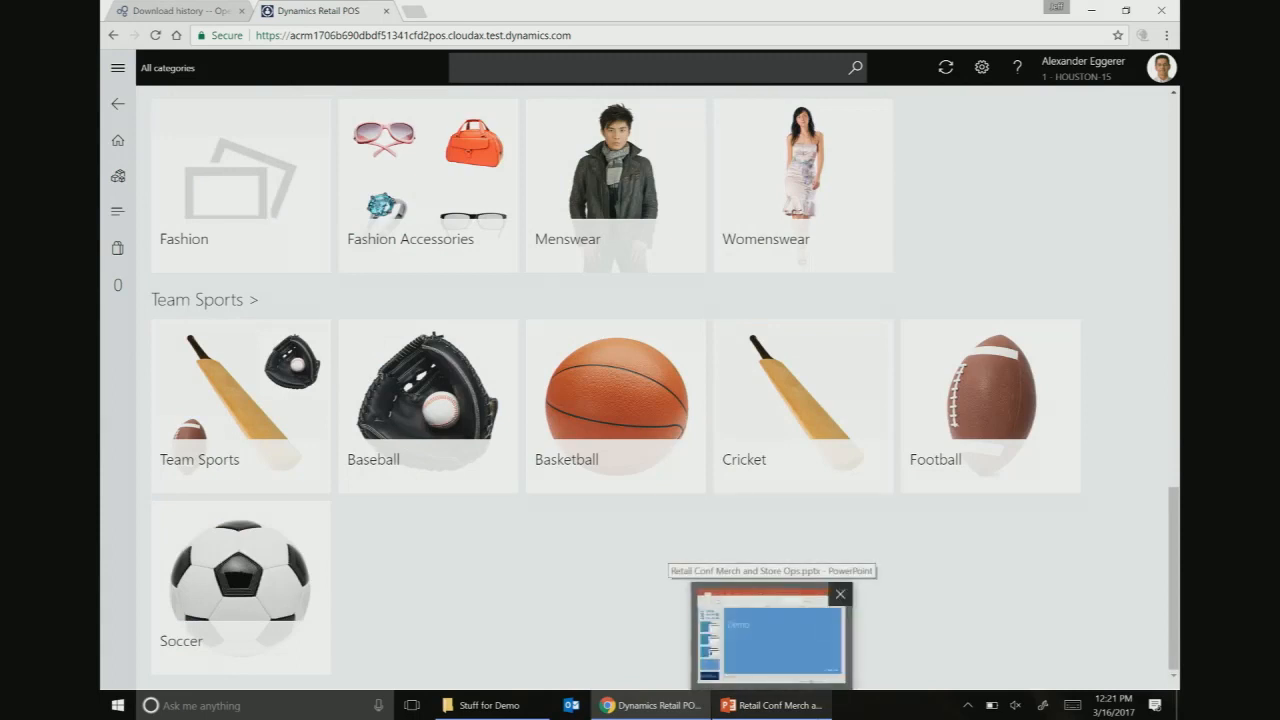